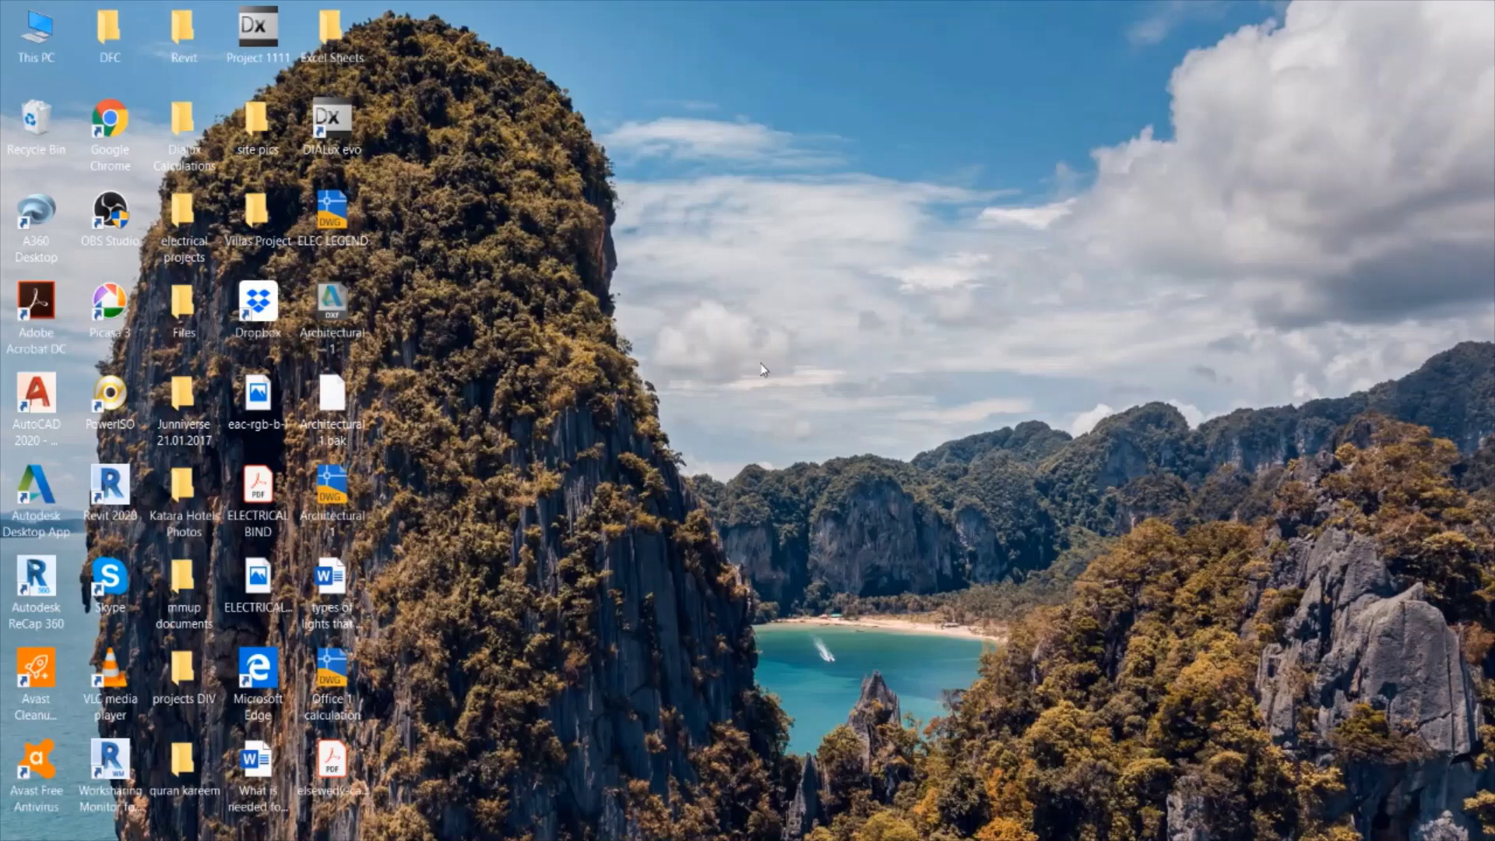
Create a new Microsoft Excel Worksheet on the desktop and open it in Excel.
right_click(758, 282)
mouse_move(819, 506)
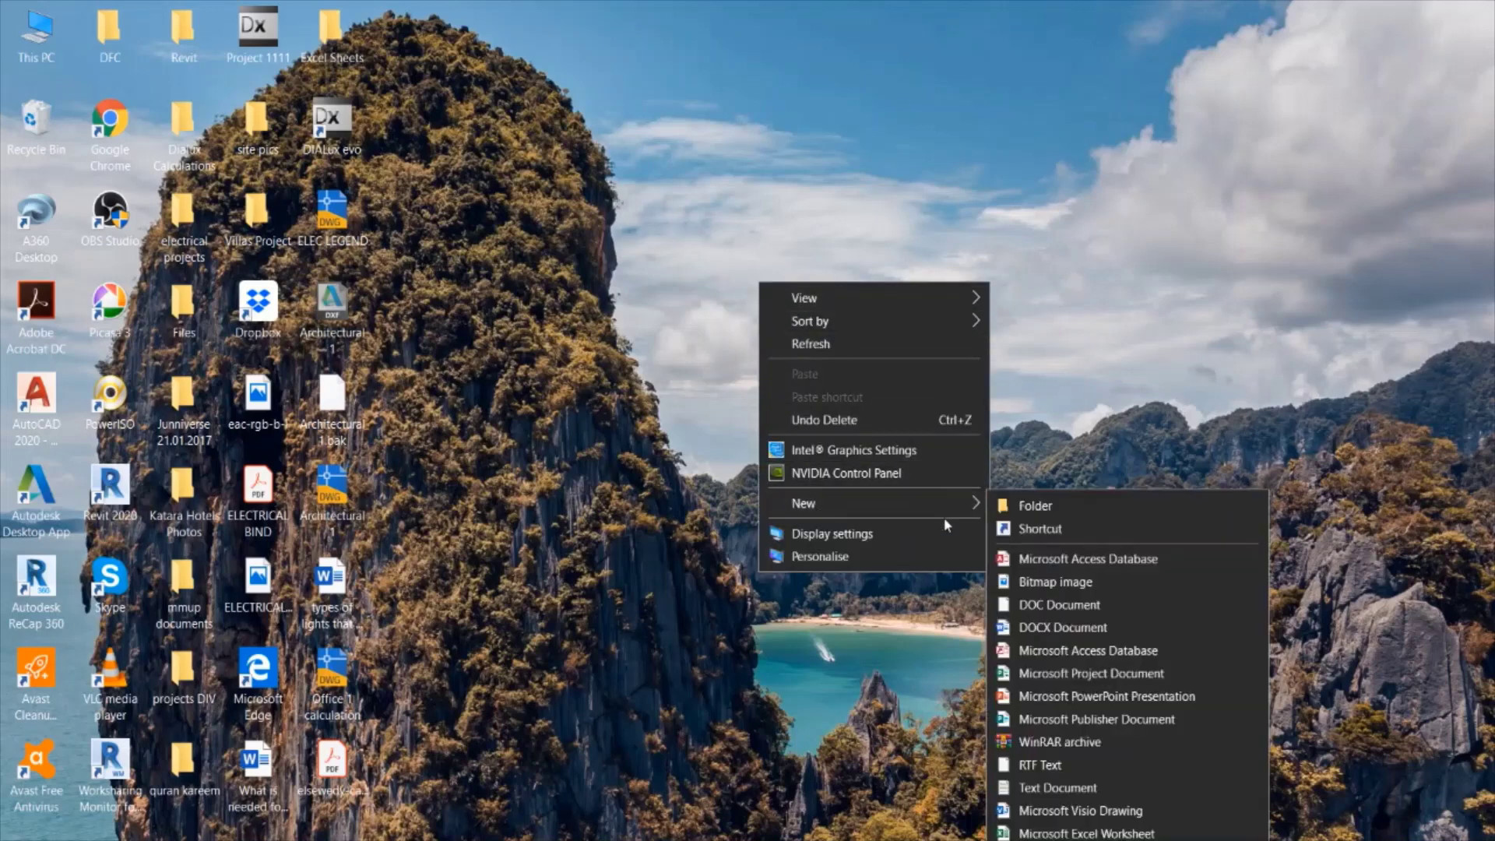
click(1034, 754)
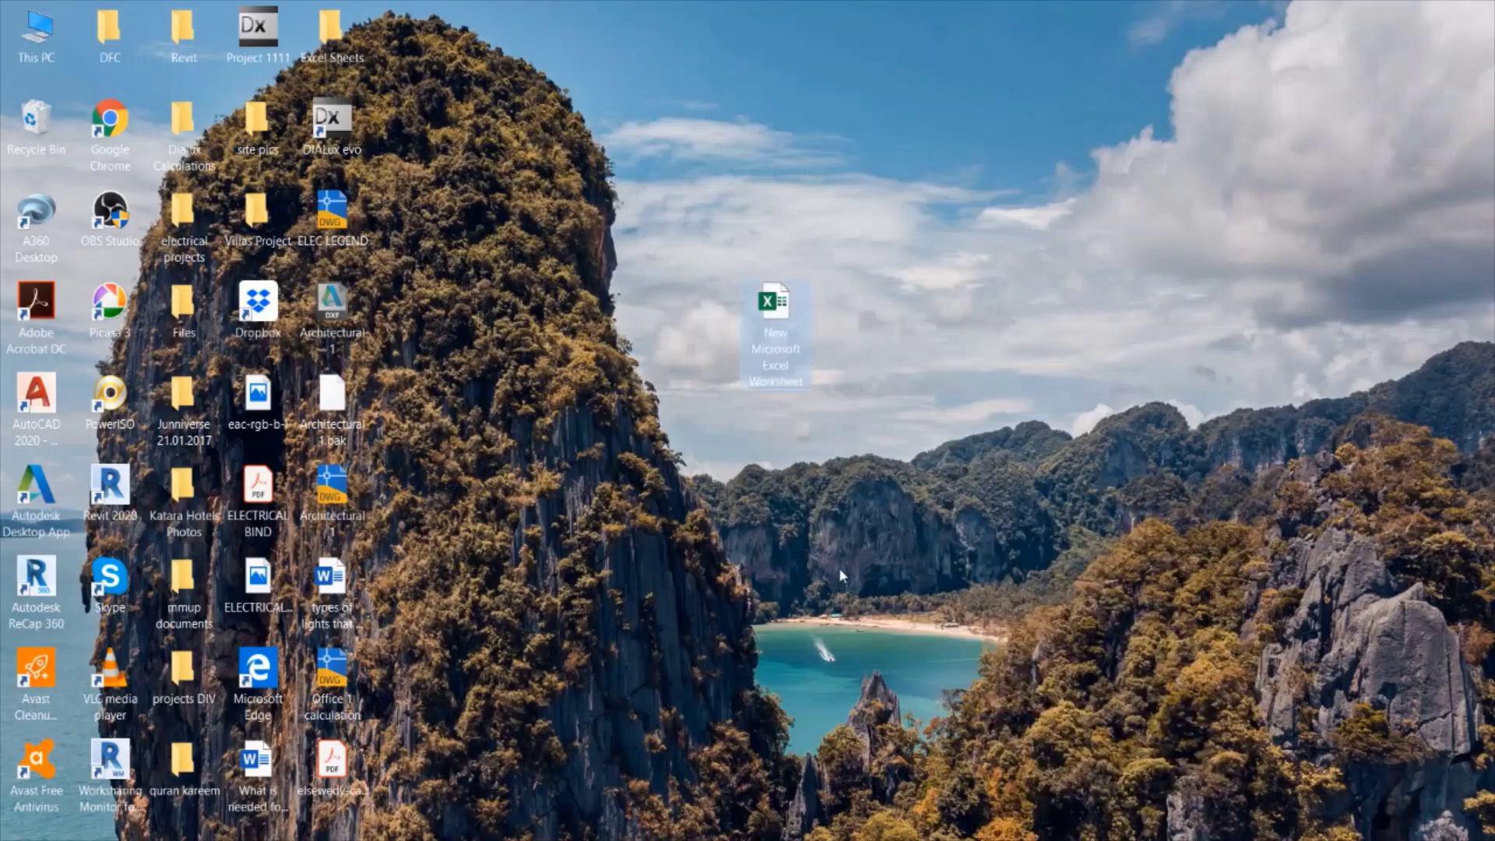
double_click(778, 355)
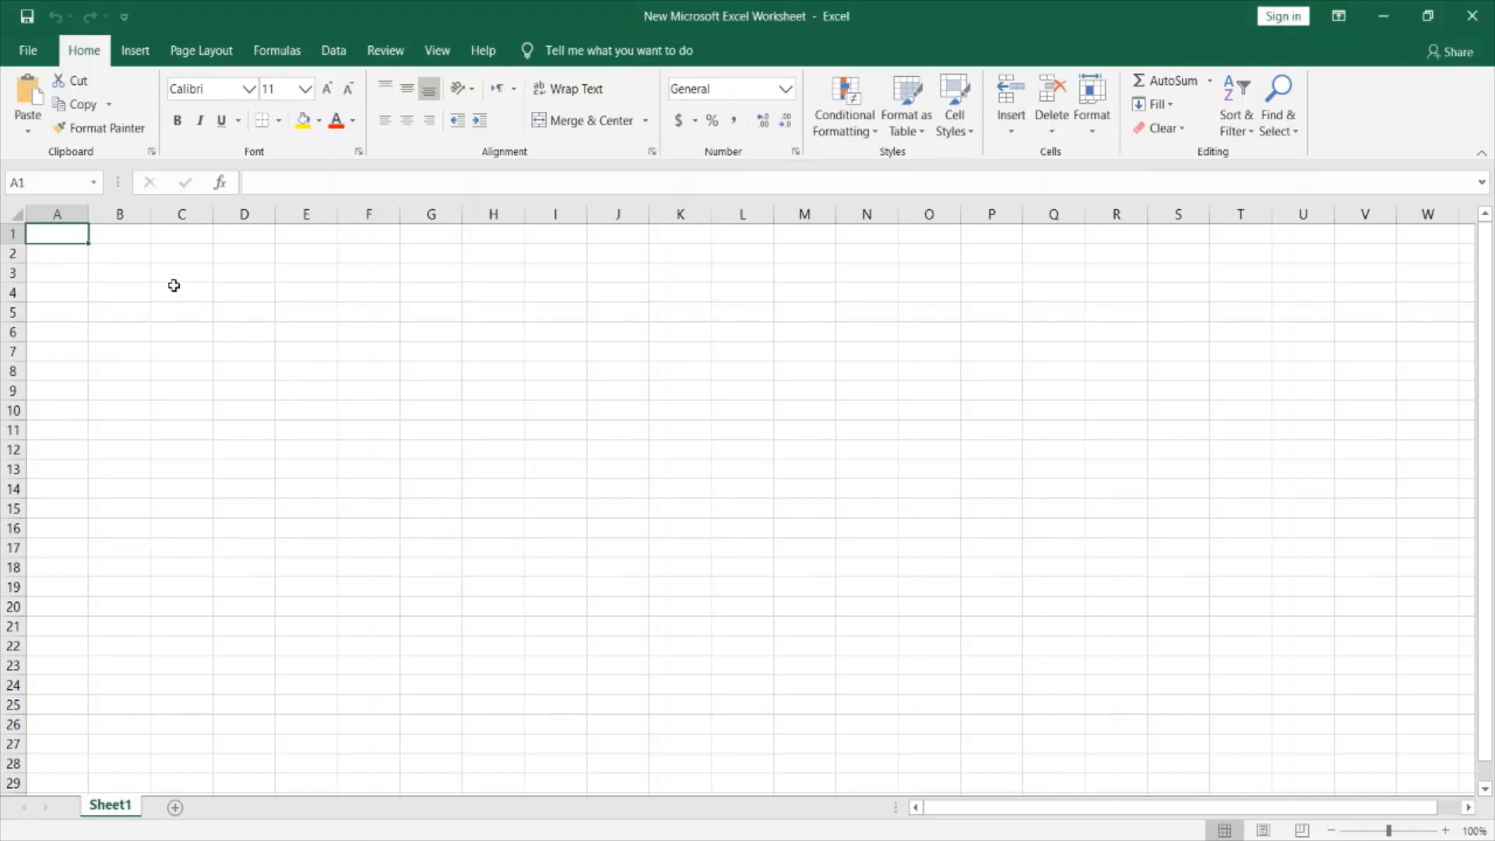
Merge B2:D2 with a thick outside border and label it 'Name:'.
drag(134, 257, 240, 253)
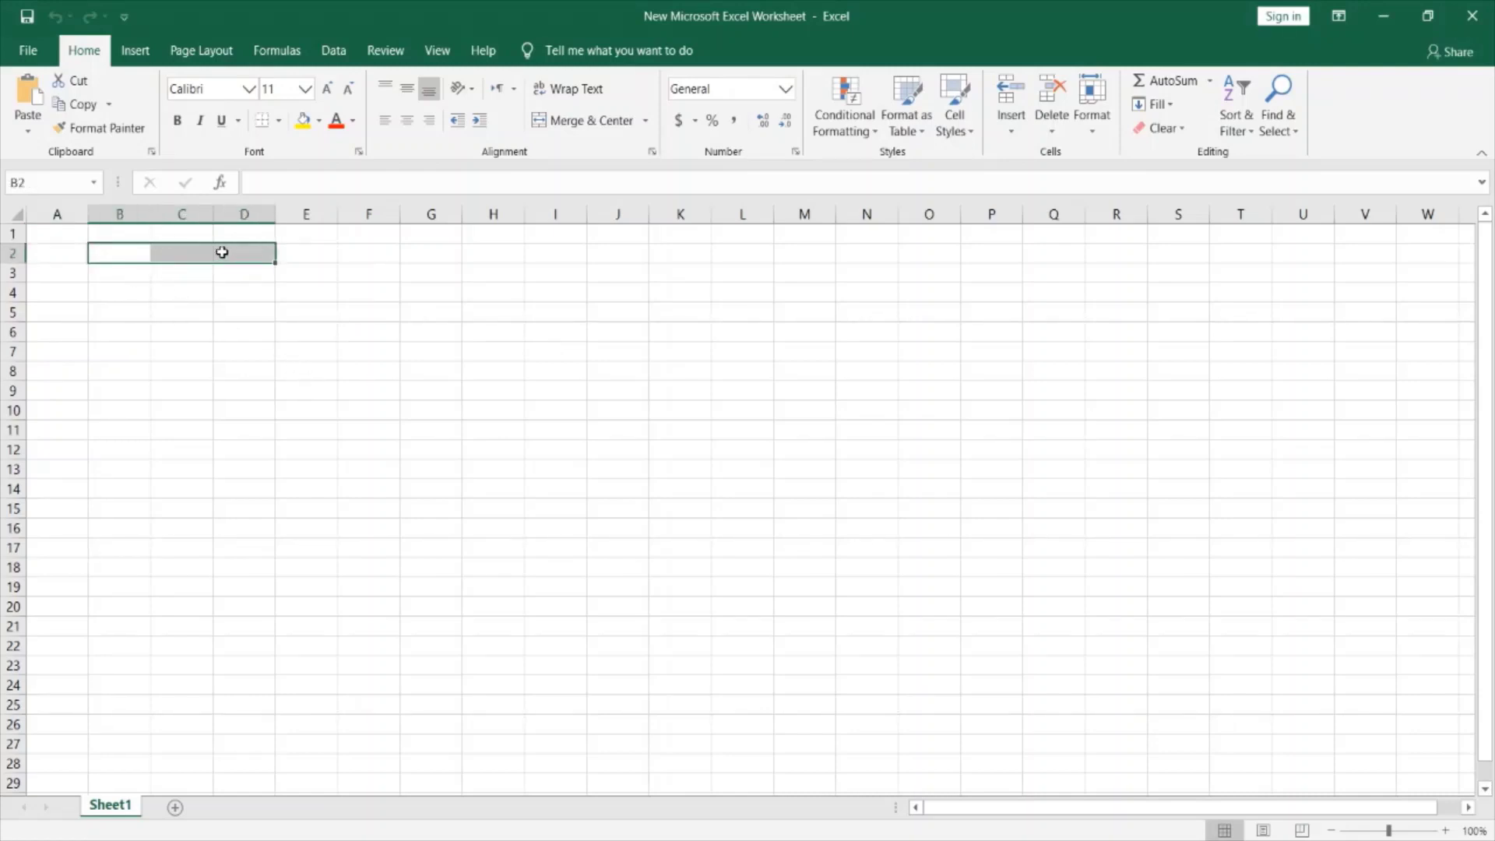
click(567, 121)
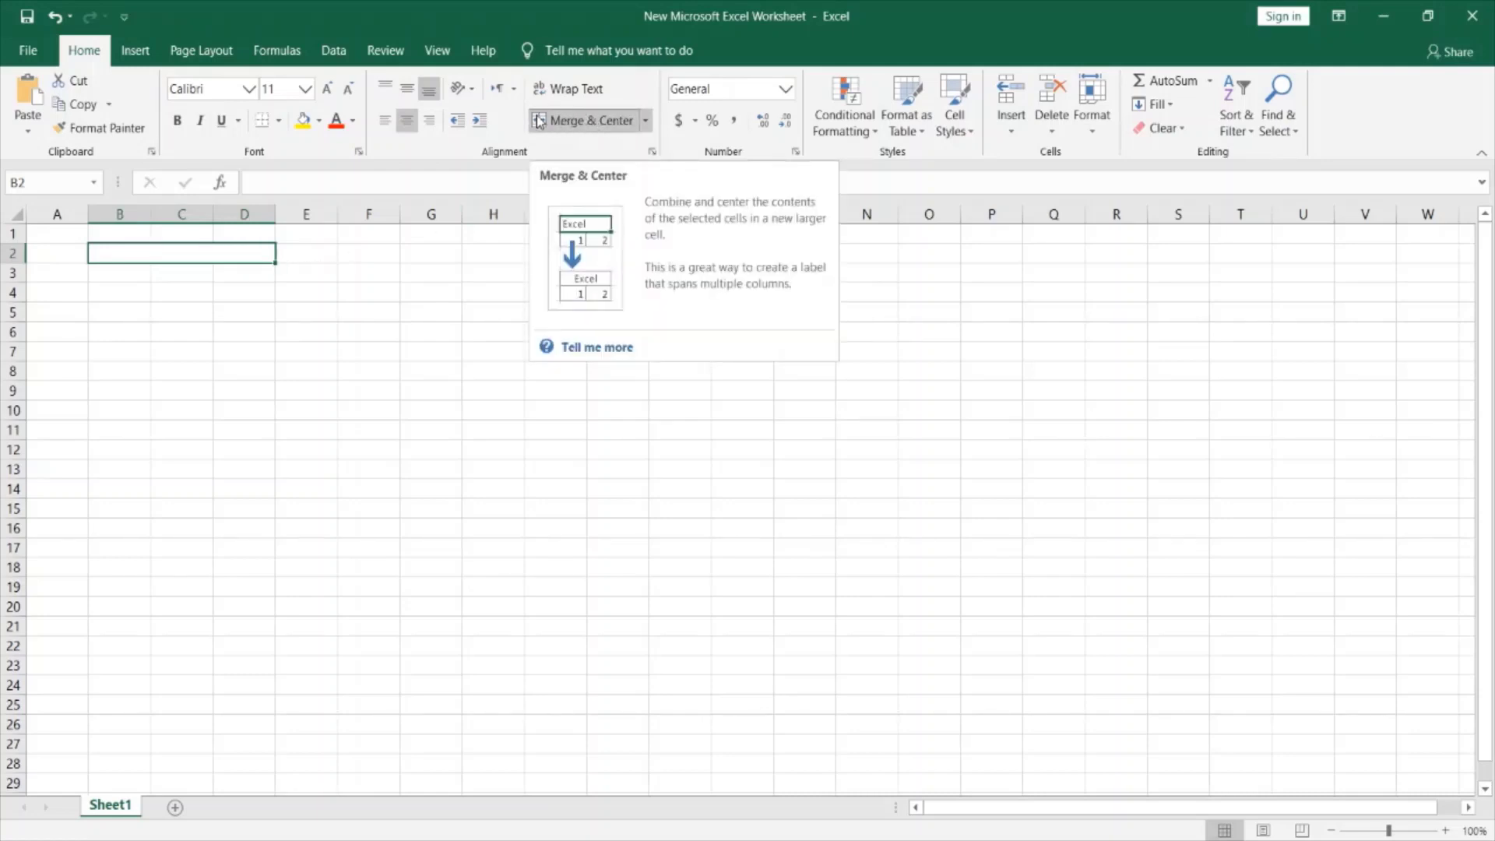
click(279, 121)
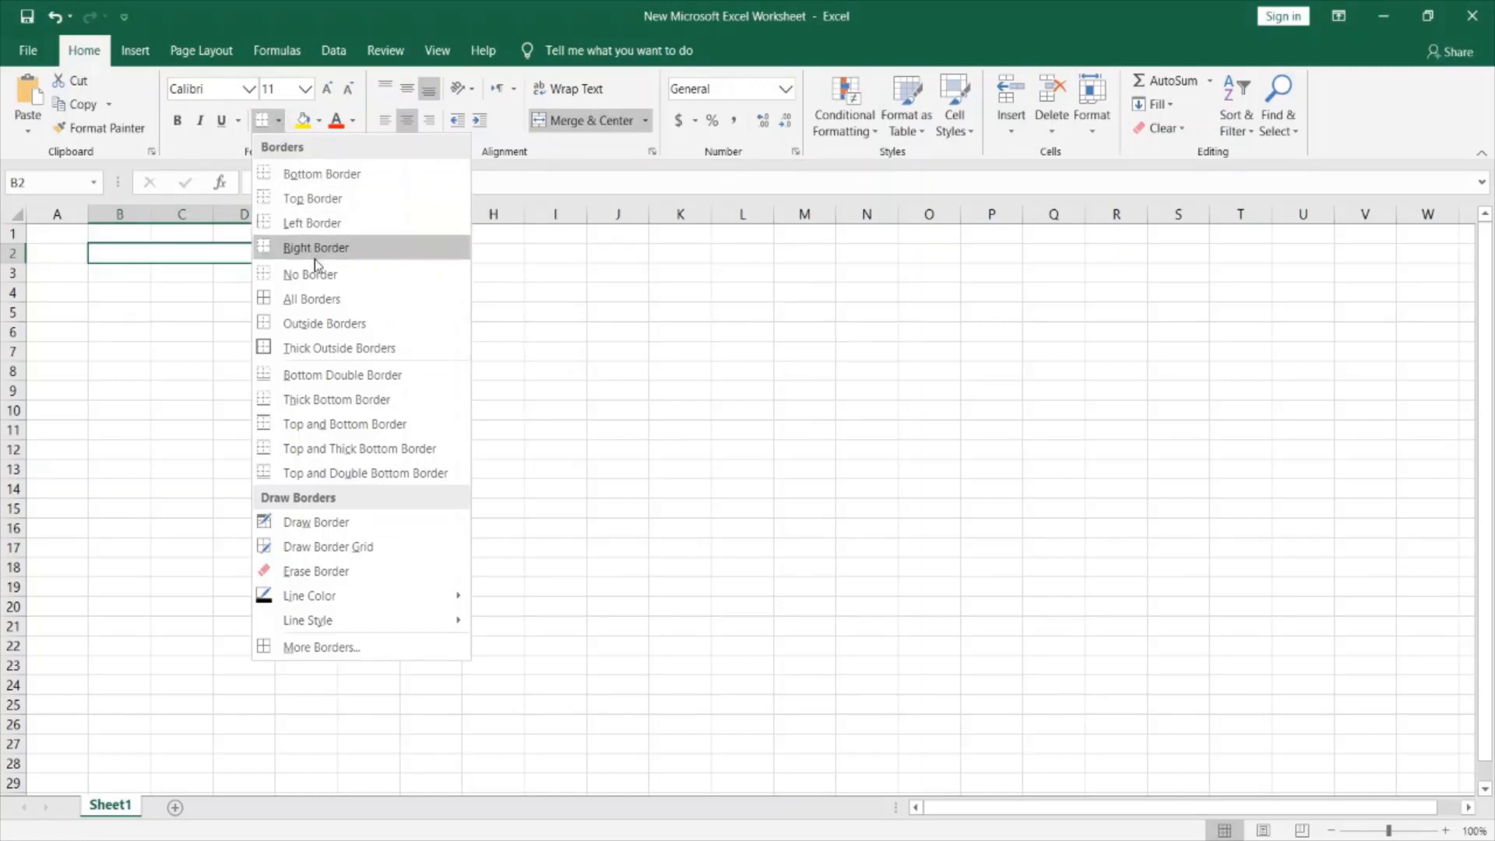
click(329, 349)
click(243, 312)
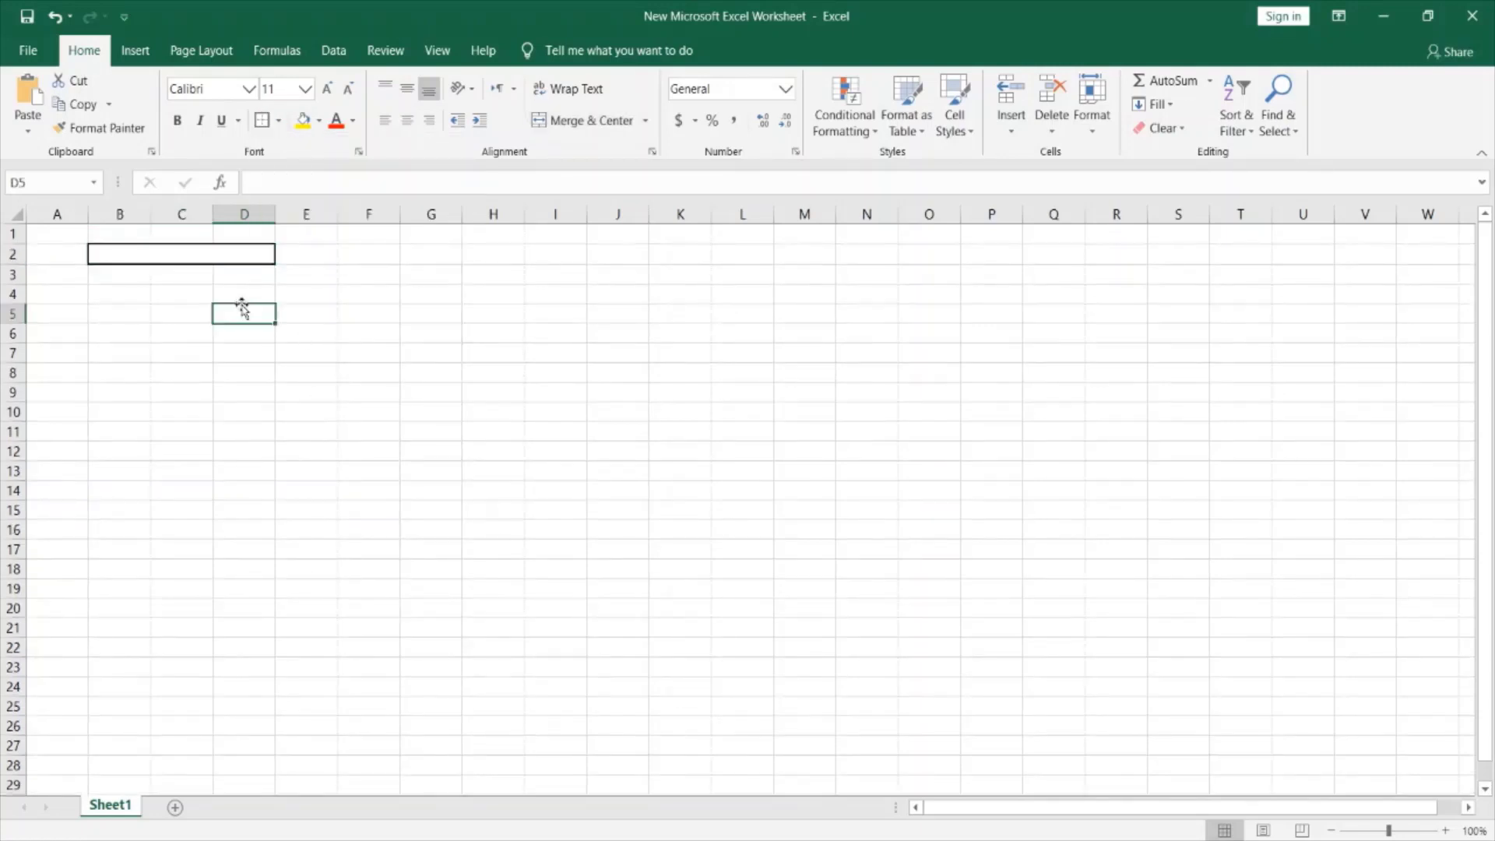
double_click(195, 256)
text(Name:)
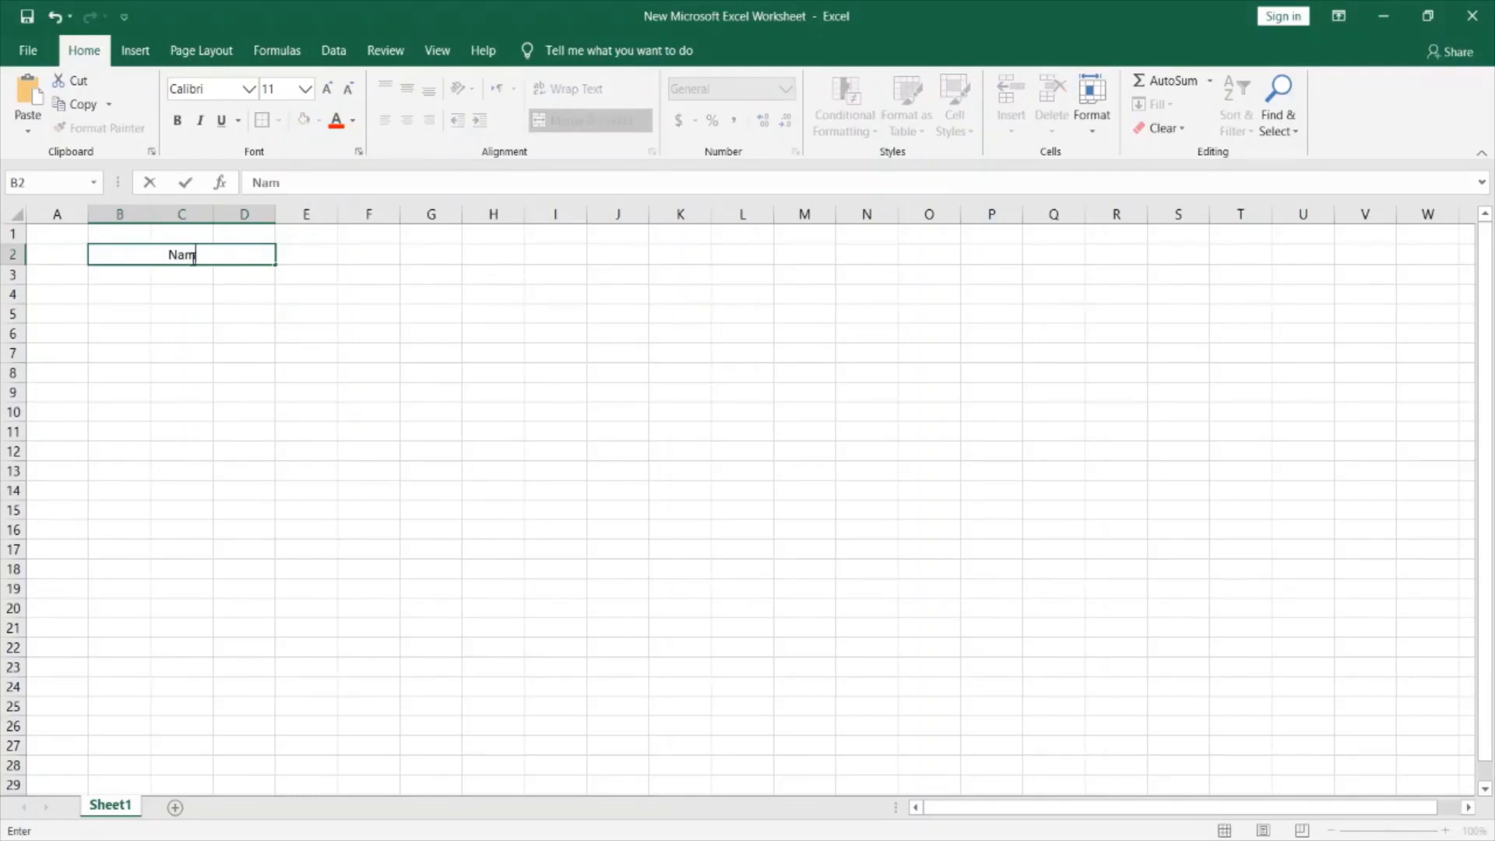
click(236, 300)
Merge E2:G2 and give it a thick outside border.
drag(304, 255, 410, 250)
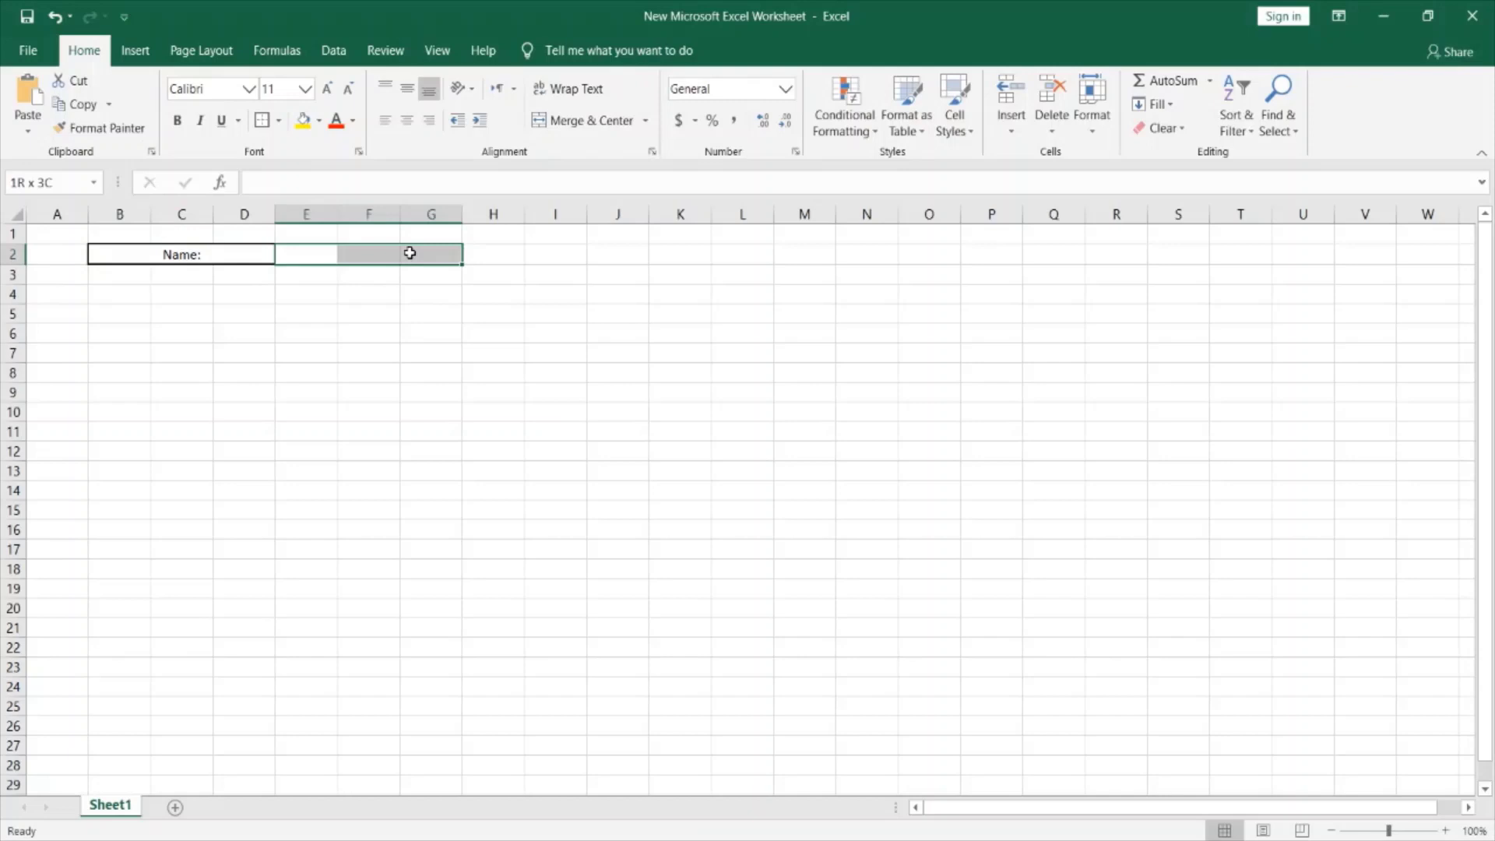
click(588, 123)
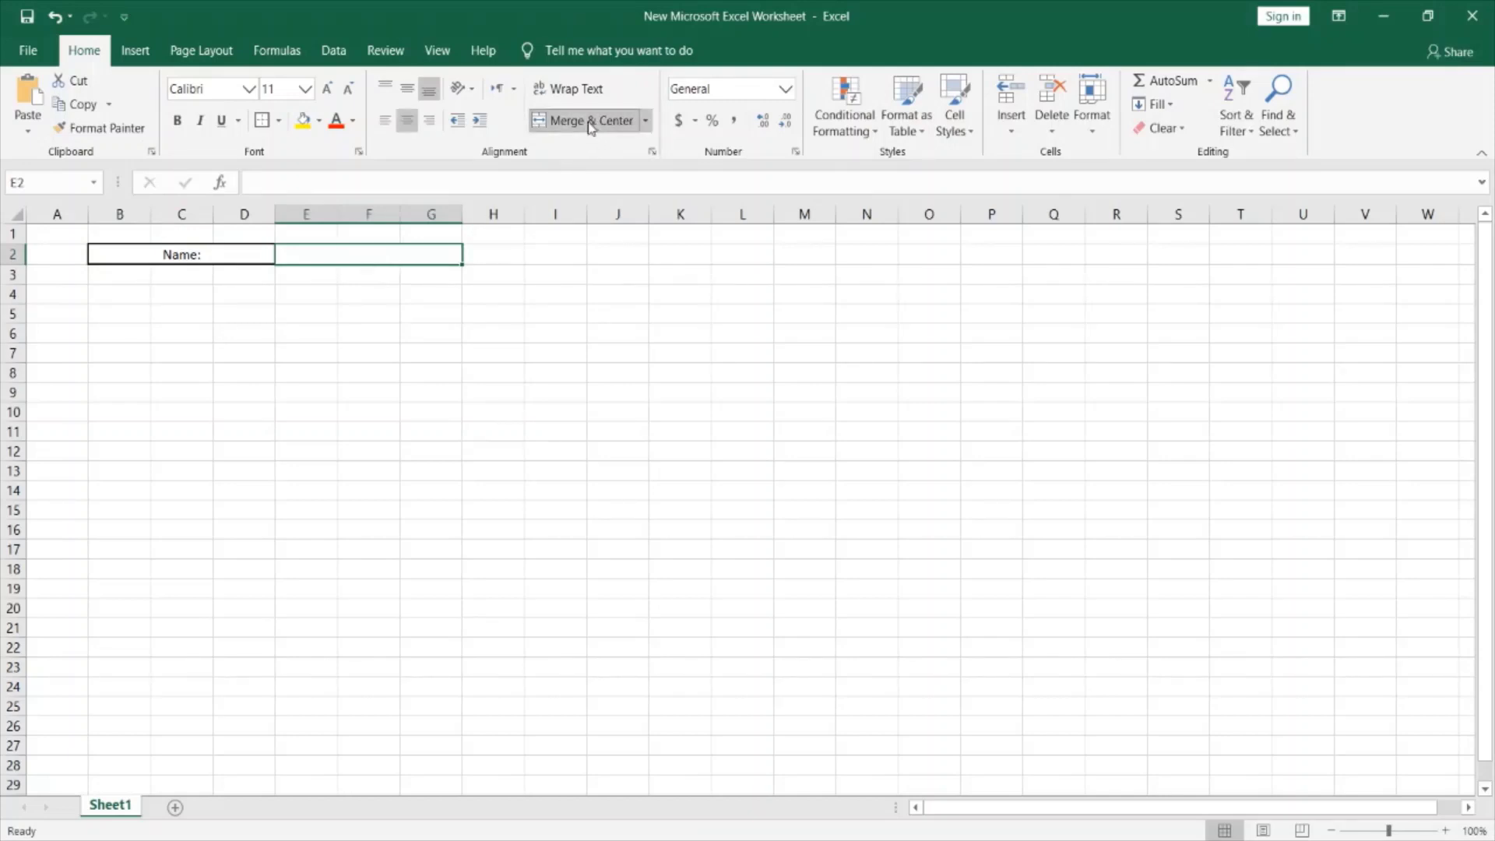
click(262, 120)
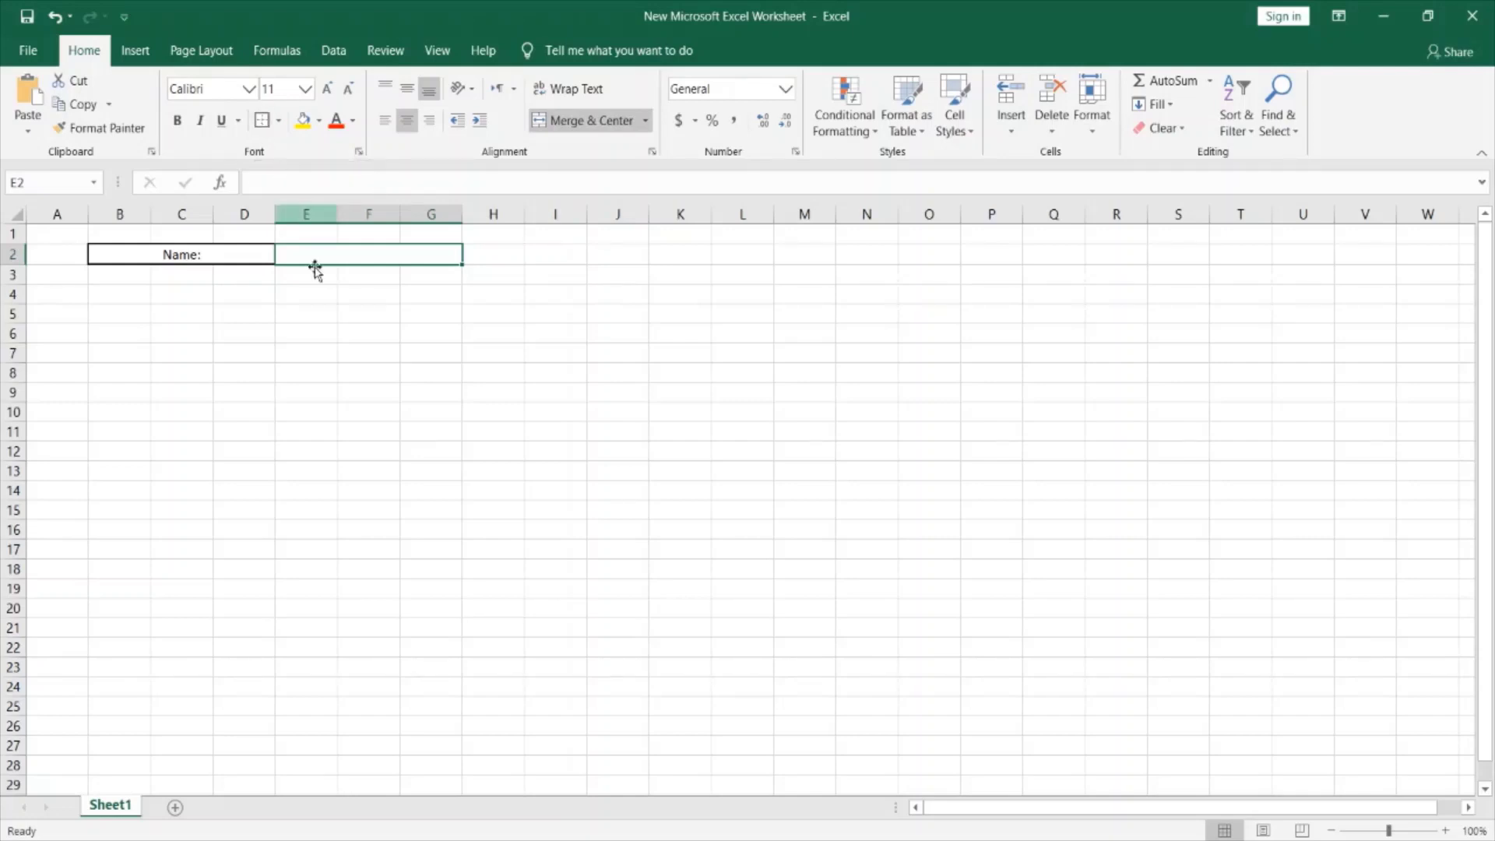
click(325, 290)
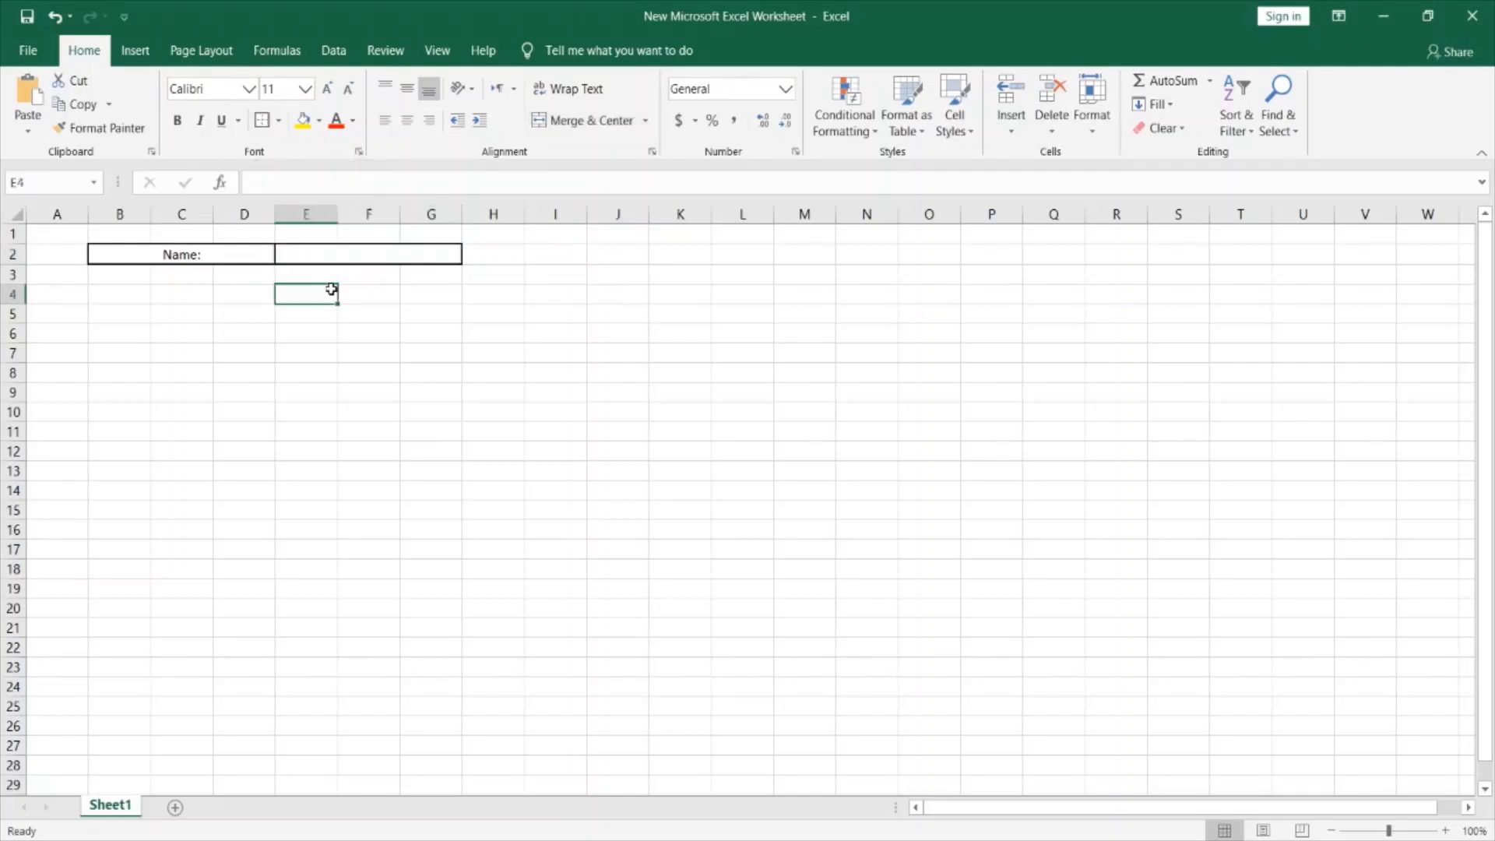
click(439, 255)
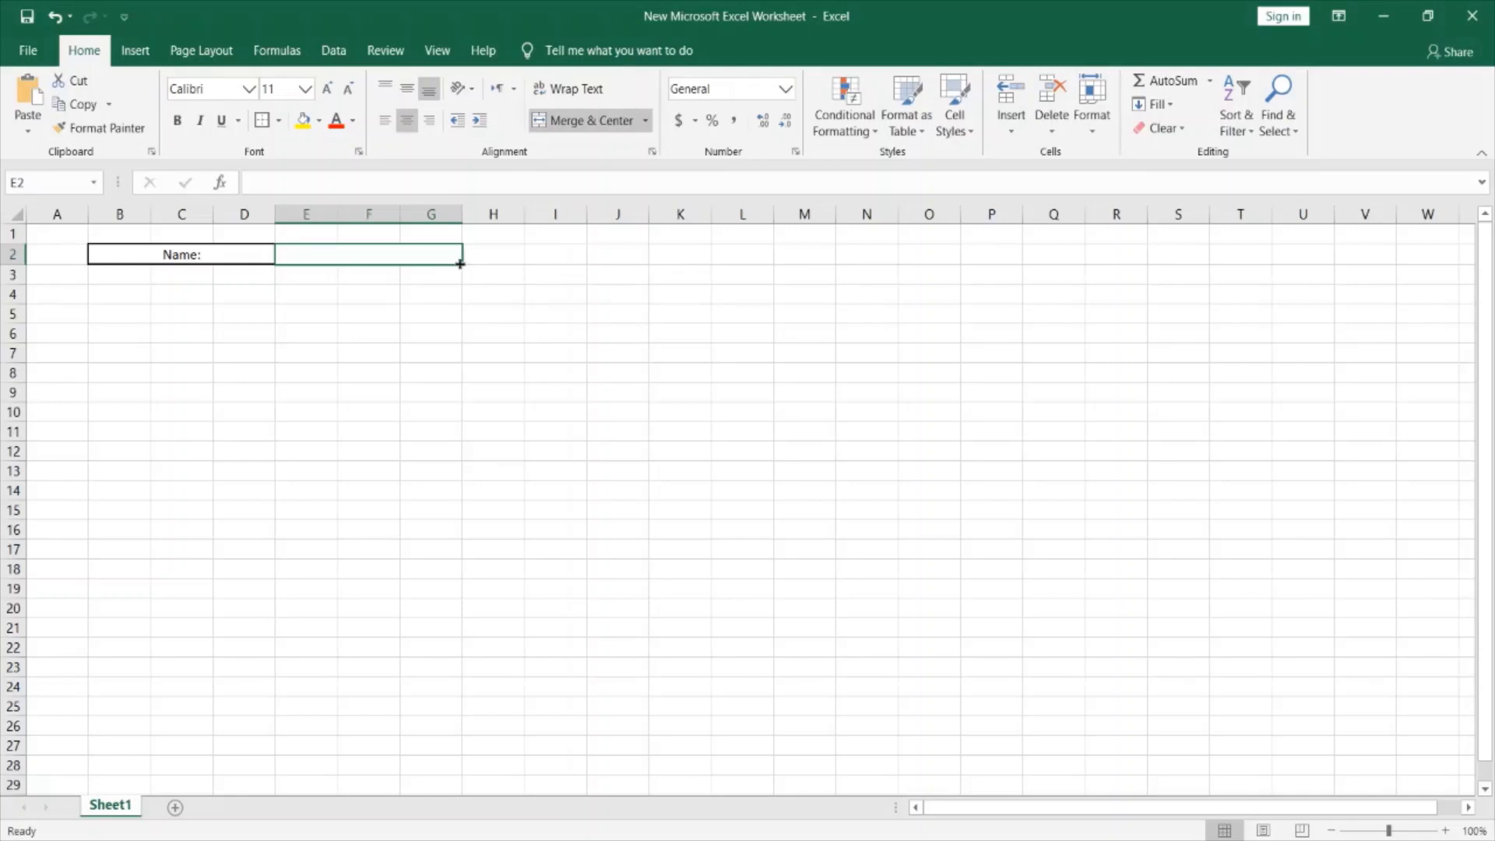
Fill the bordered merged block across row 2 to column S, then copy B2:S2 into row 3.
mouse_move(460, 264)
mouse_down()
mouse_move(451, 394)
mouse_move(458, 284)
mouse_move(484, 267)
mouse_move(768, 264)
mouse_move(461, 264)
mouse_up()
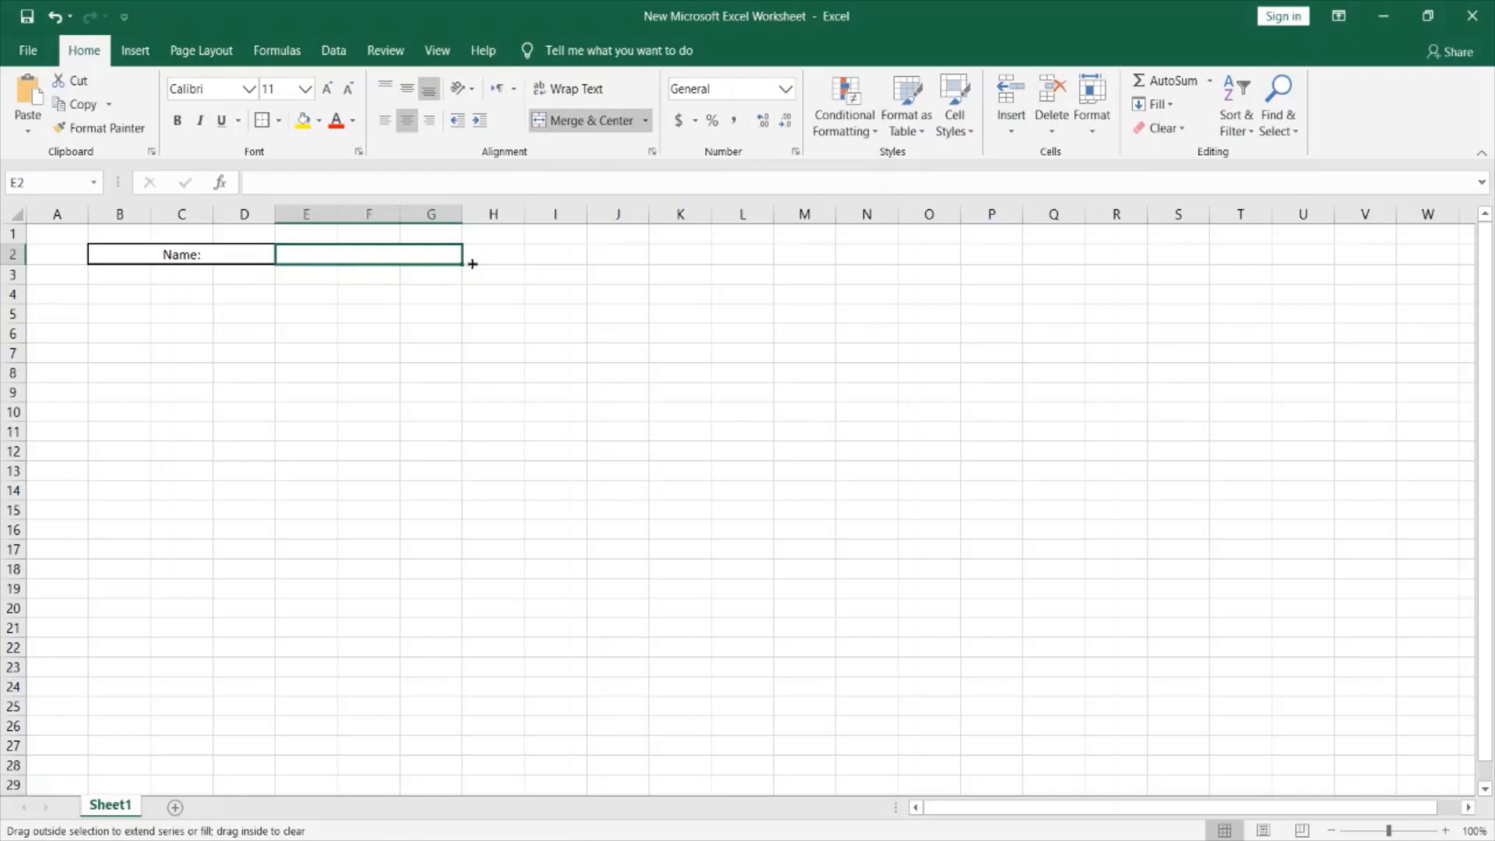
drag(472, 264, 1107, 263)
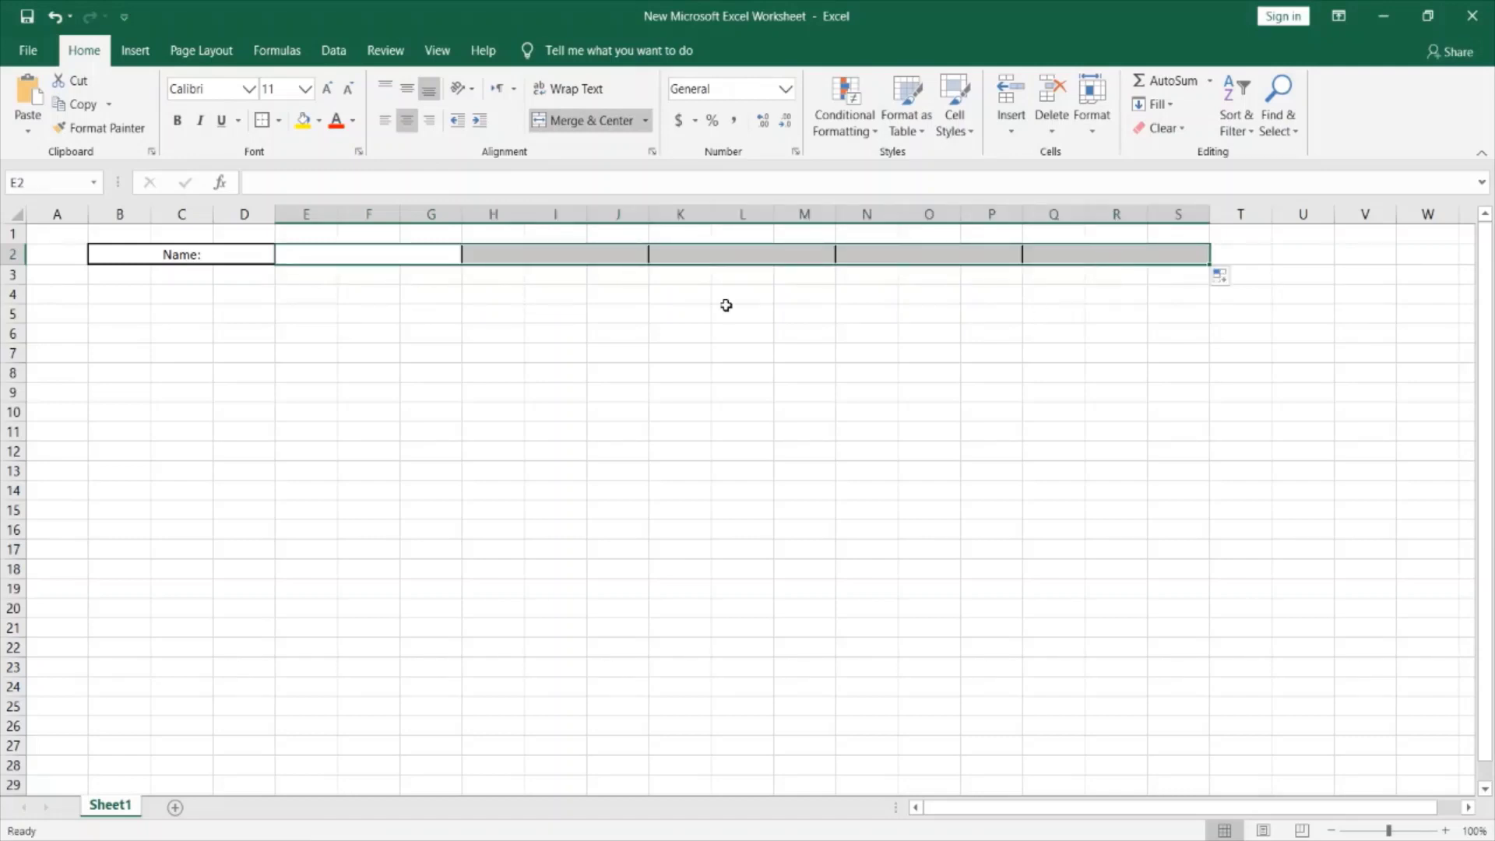
click(158, 255)
drag(159, 254, 1102, 260)
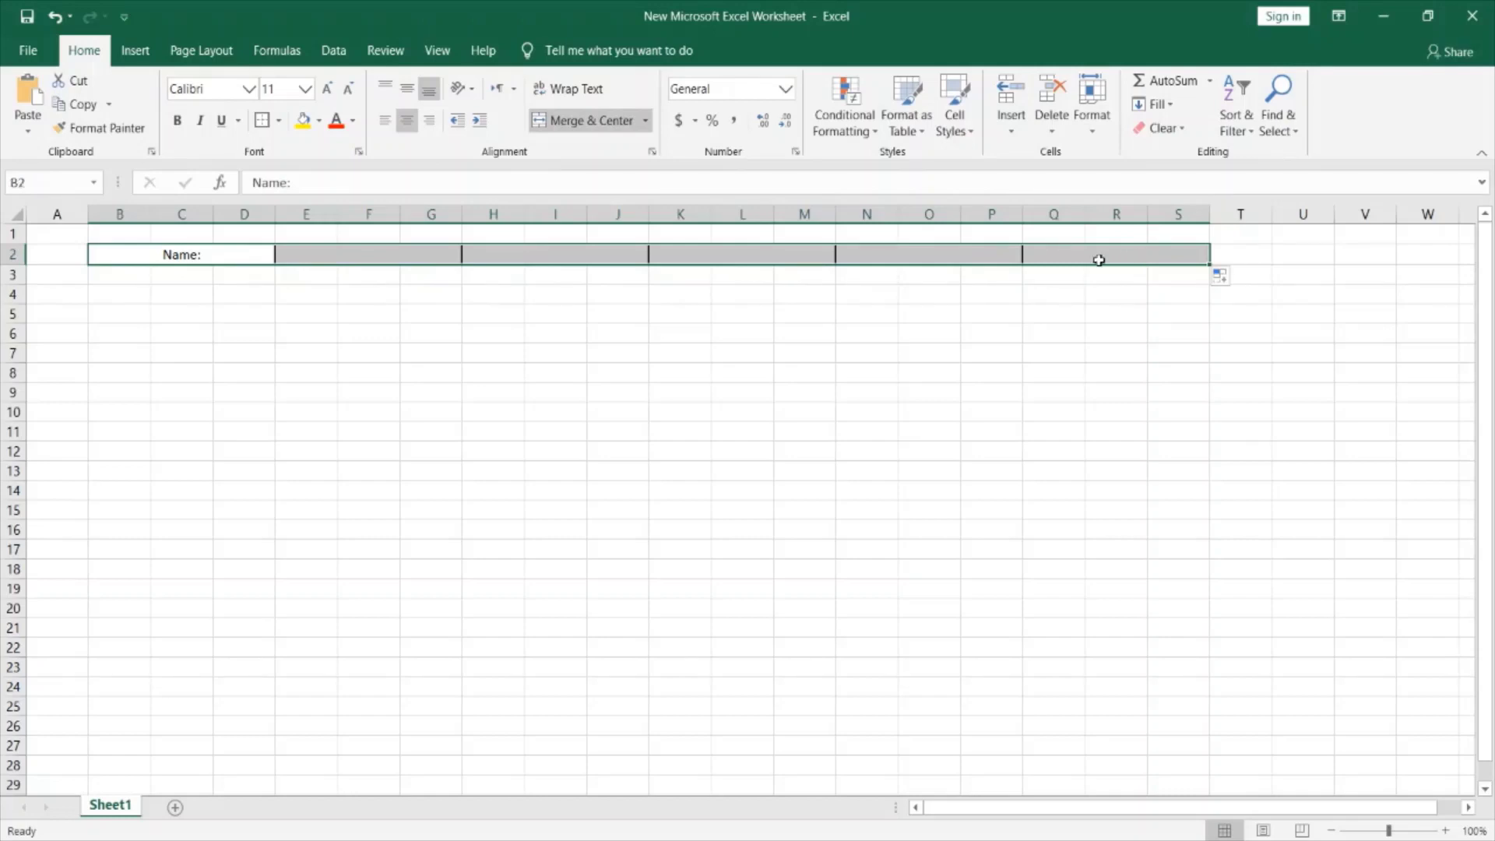
drag(1208, 264, 1207, 284)
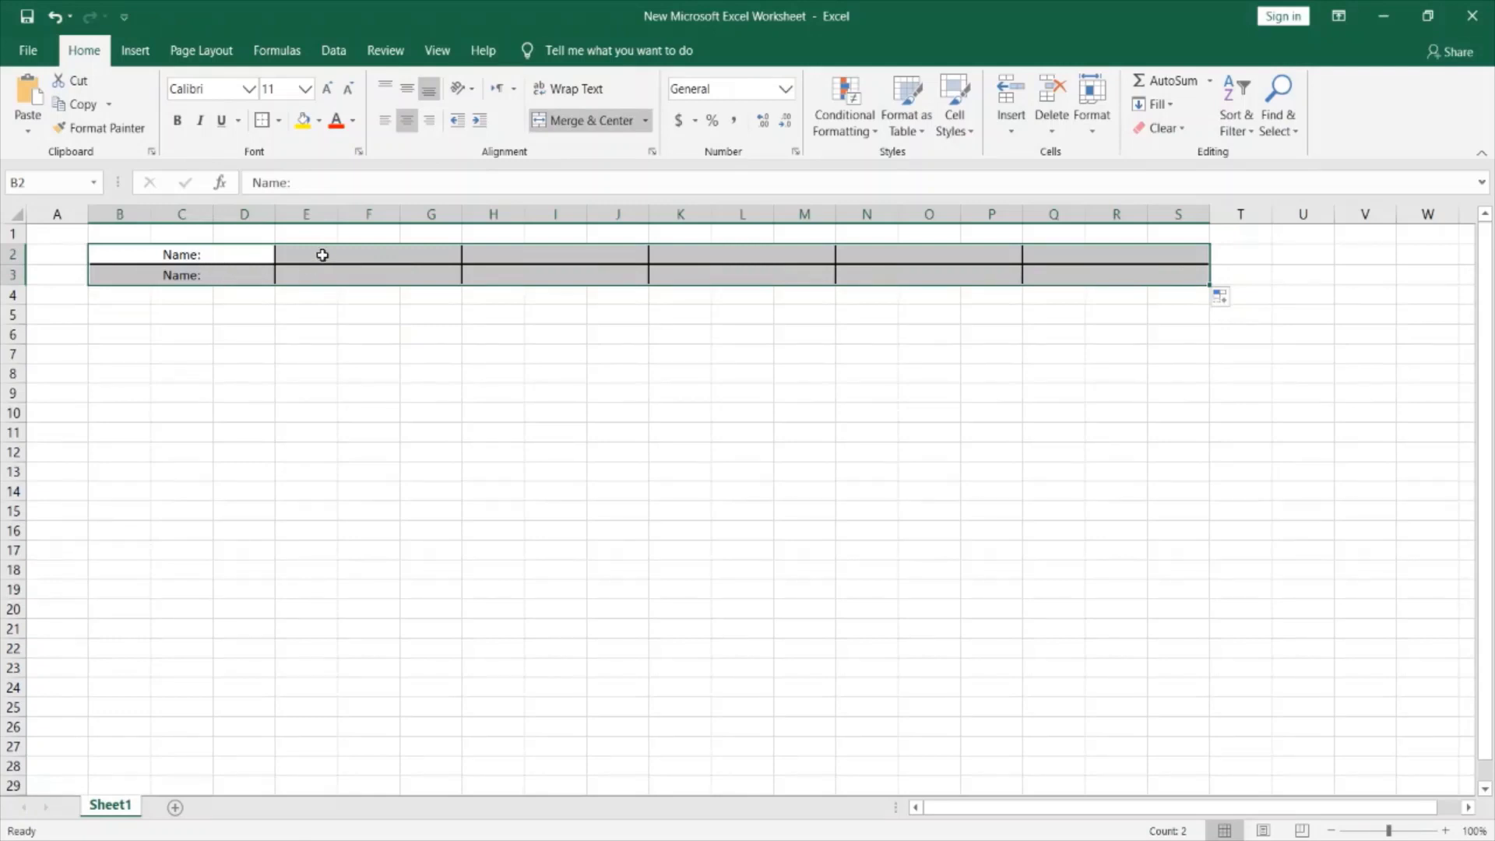
Label H2 'Feed From:' and N2 'Location:'.
click(524, 254)
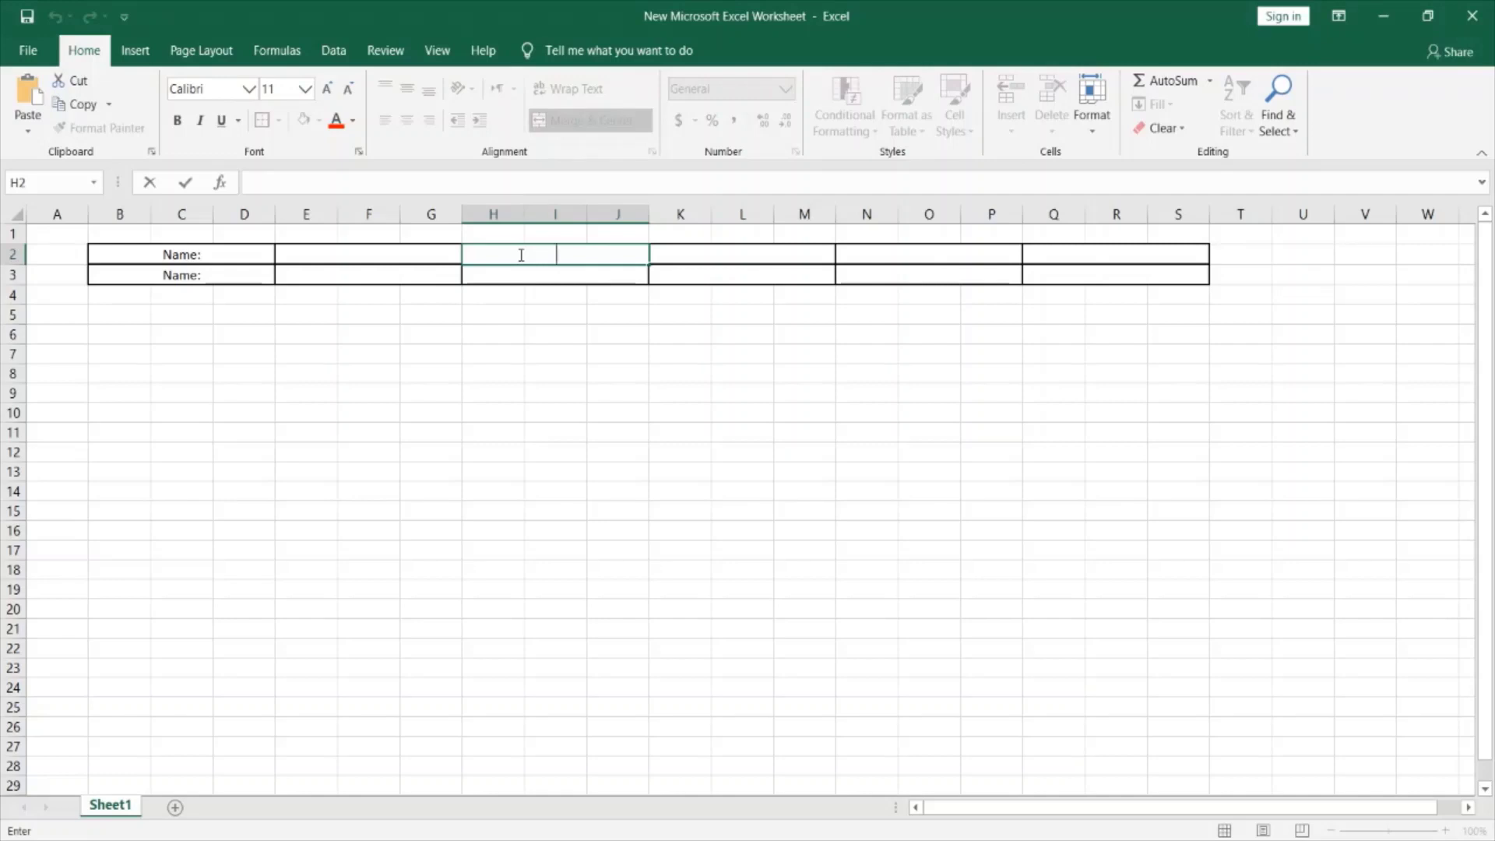
text(Feed)
text(From:)
click(903, 256)
text(Loca)
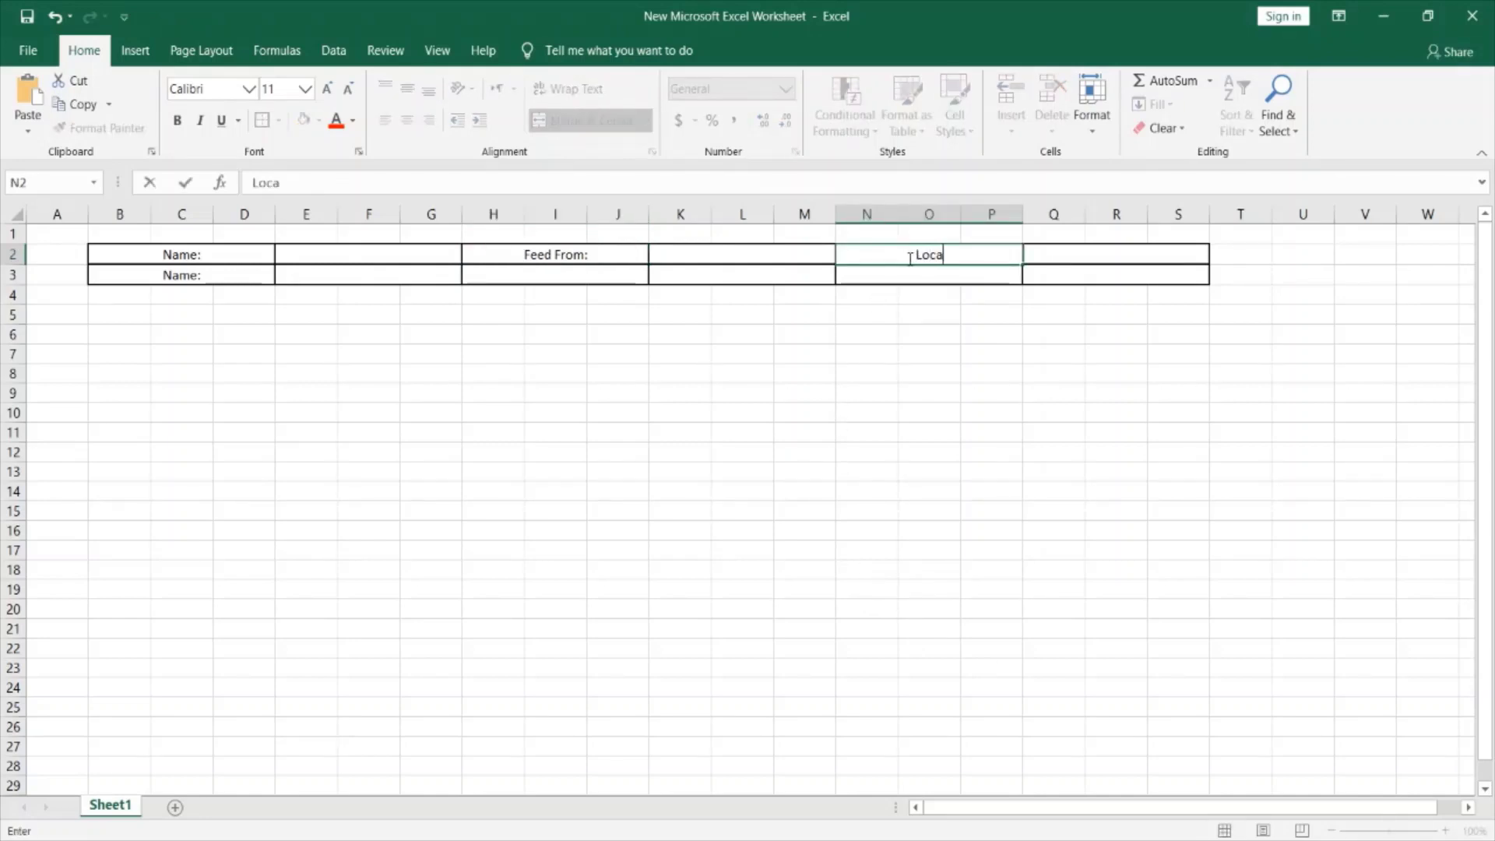
text(tion:)
click(210, 275)
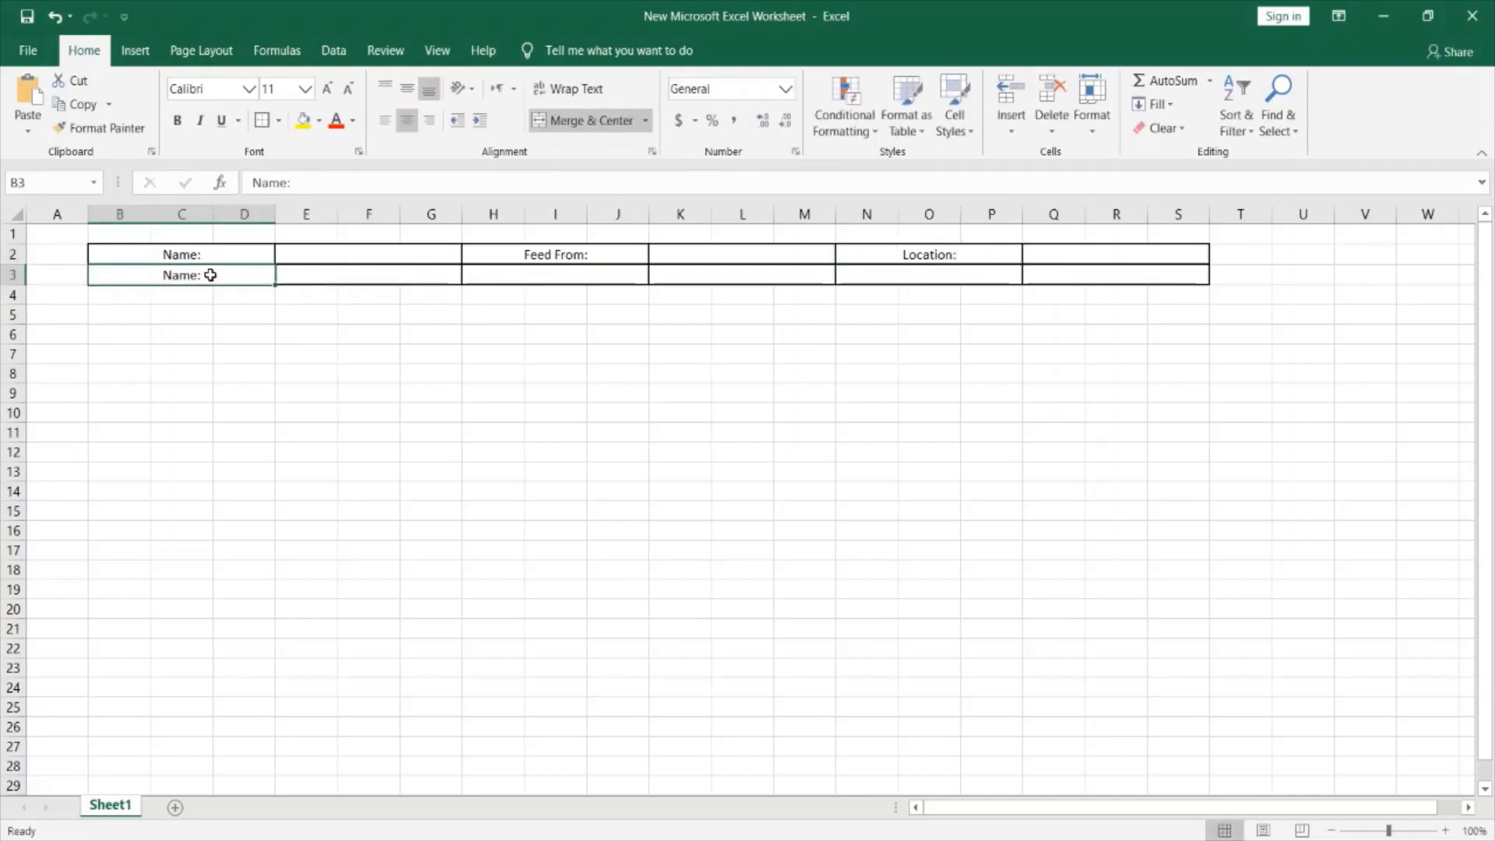
Label row 3 with 'No of phases:' in B3, 'C.B Size:' in H3 and 'Cable Size:' in N3.
text(No of phases)
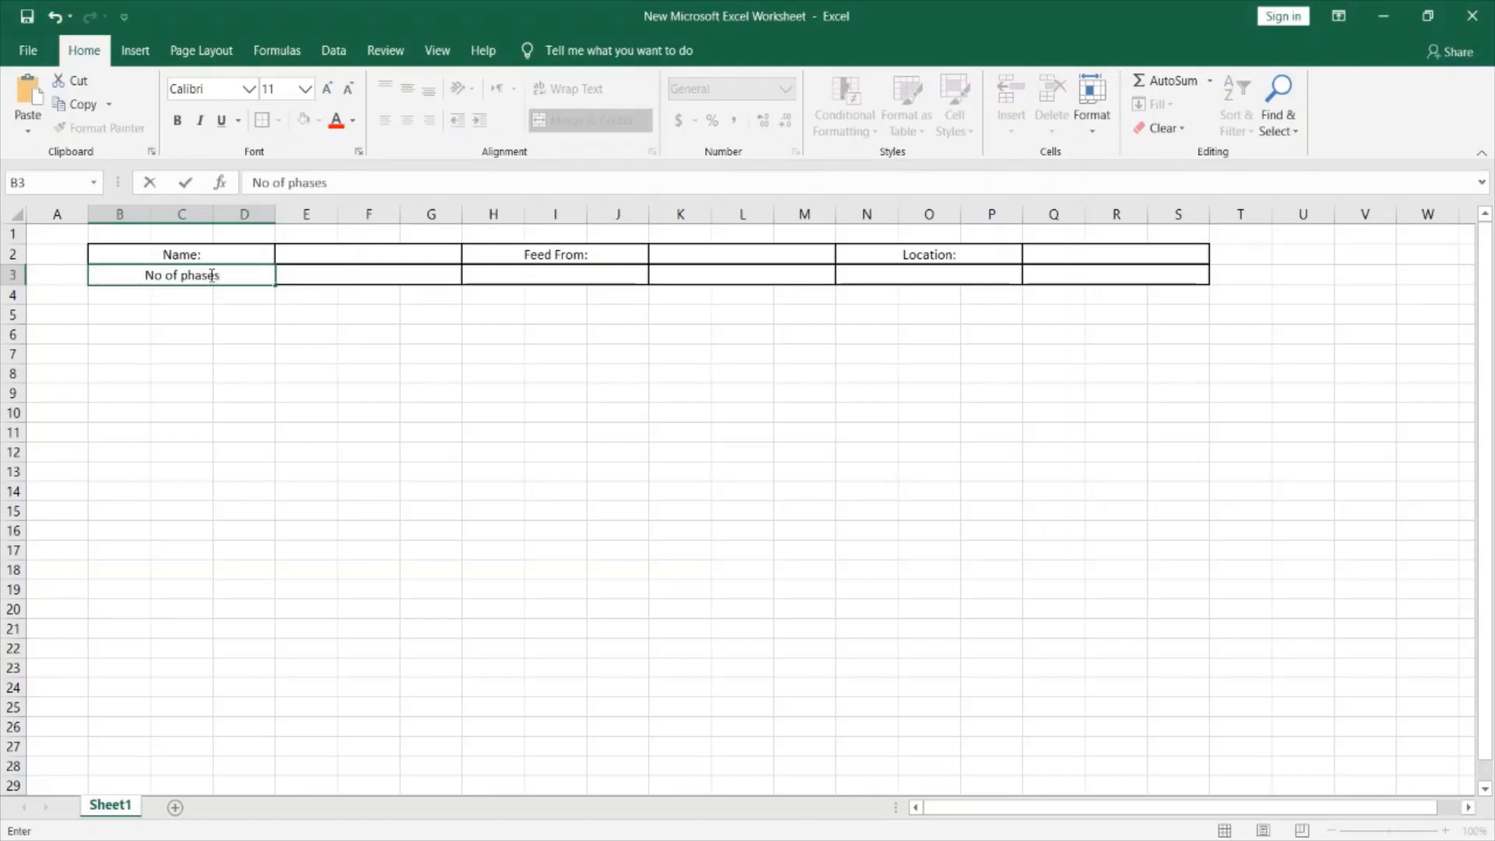
text(:)
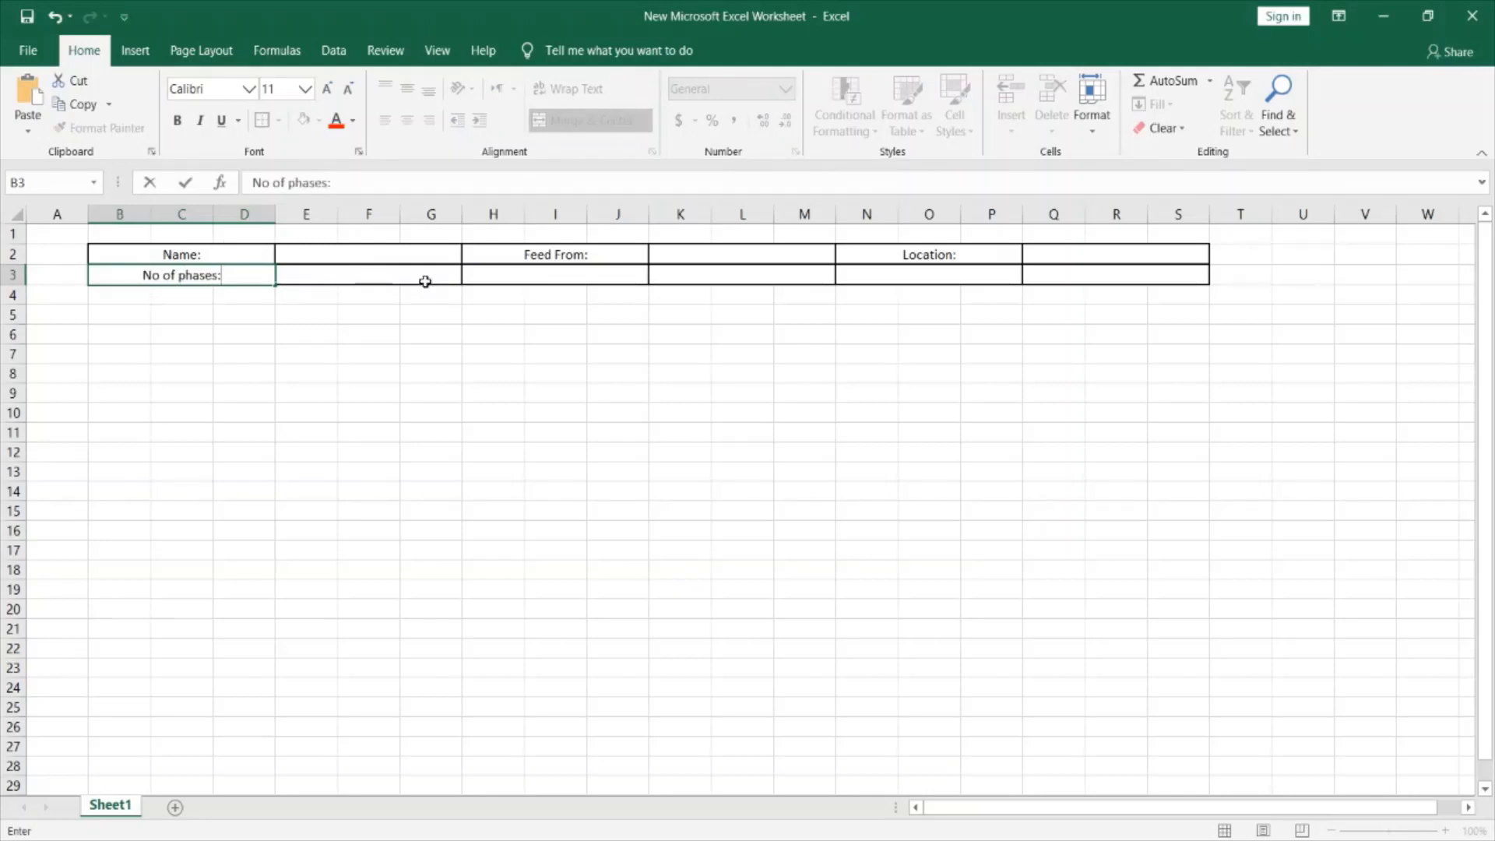
click(547, 277)
text(C.C)
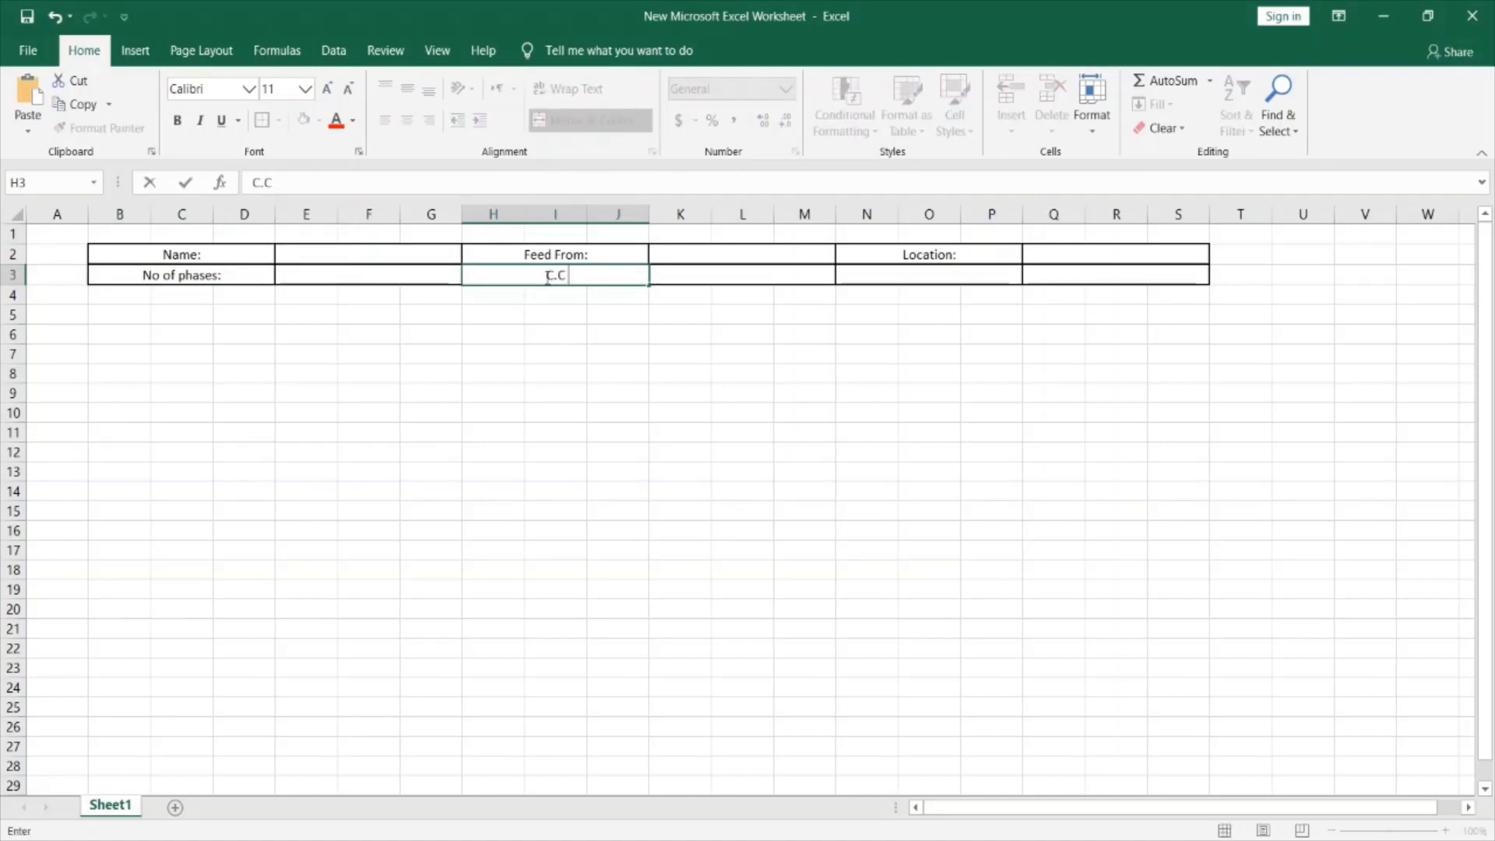
text( Size:)
click(553, 275)
key(BackSpace)
text(B)
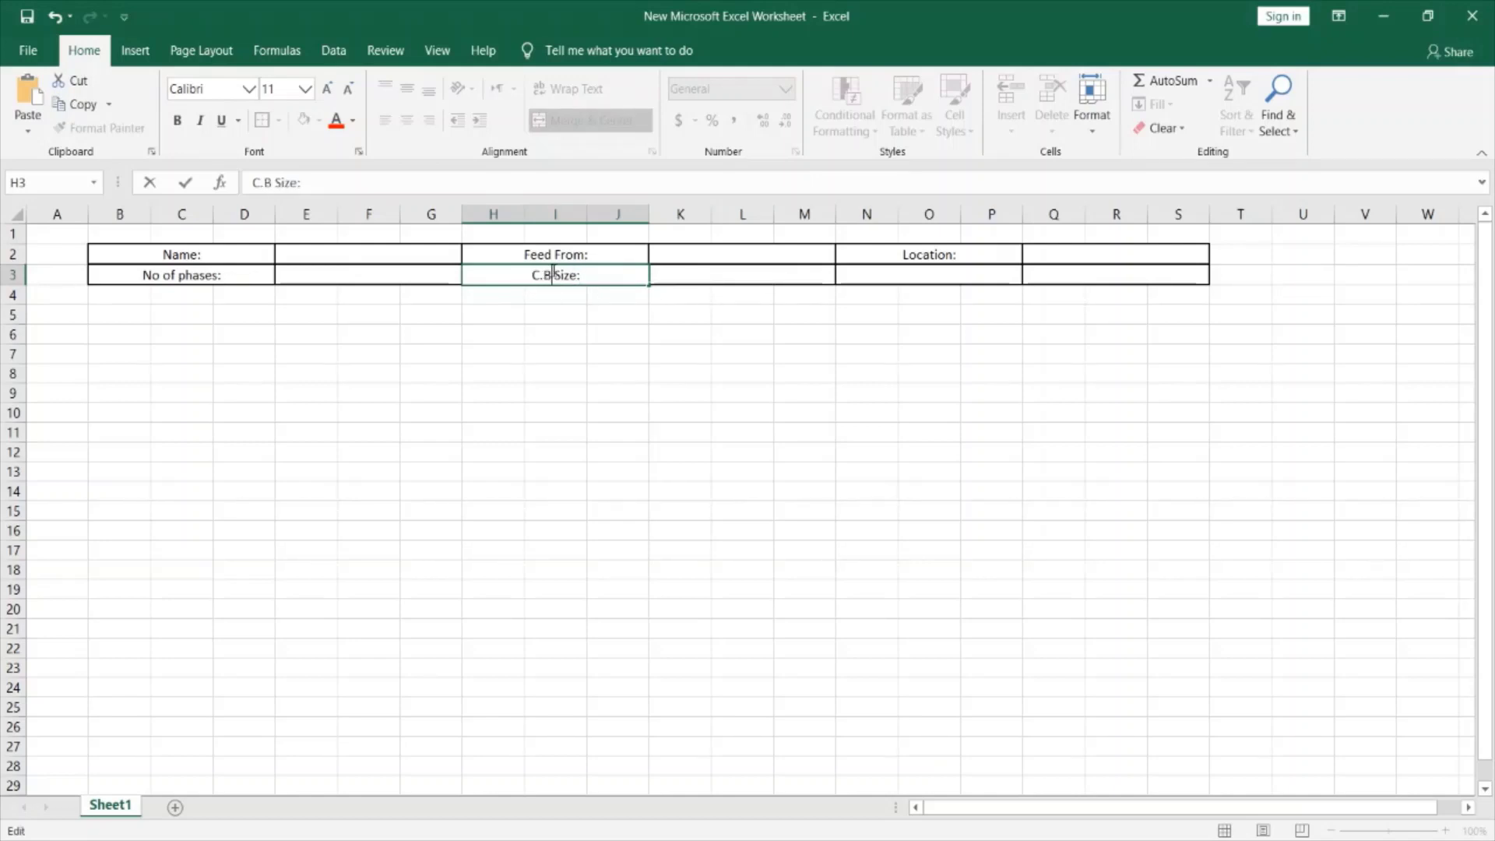
click(879, 276)
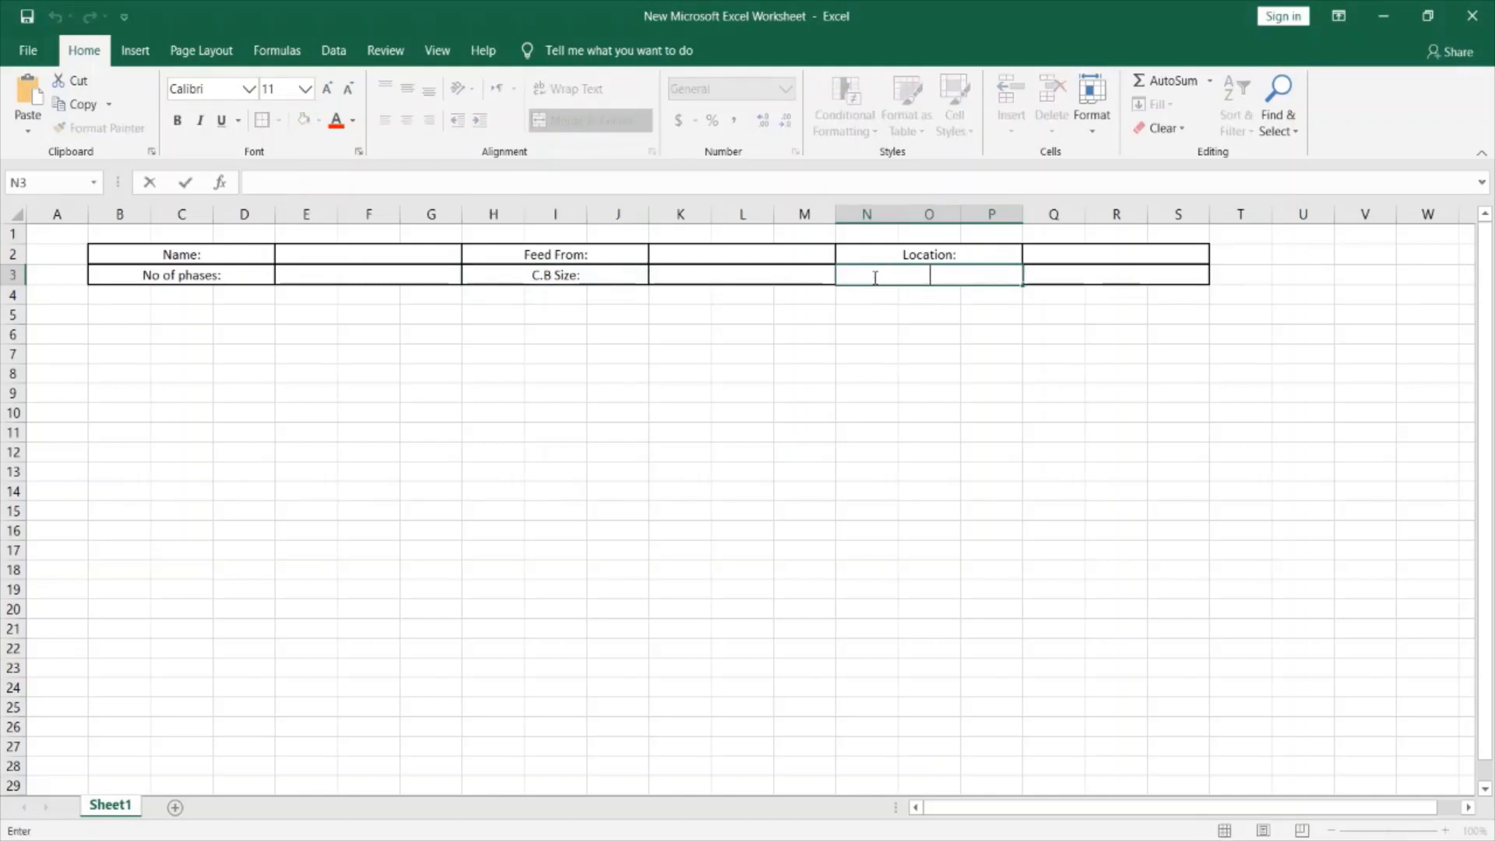
text(WE)
key(BackSpace)
key(BackSpace)
text(Cable Size)
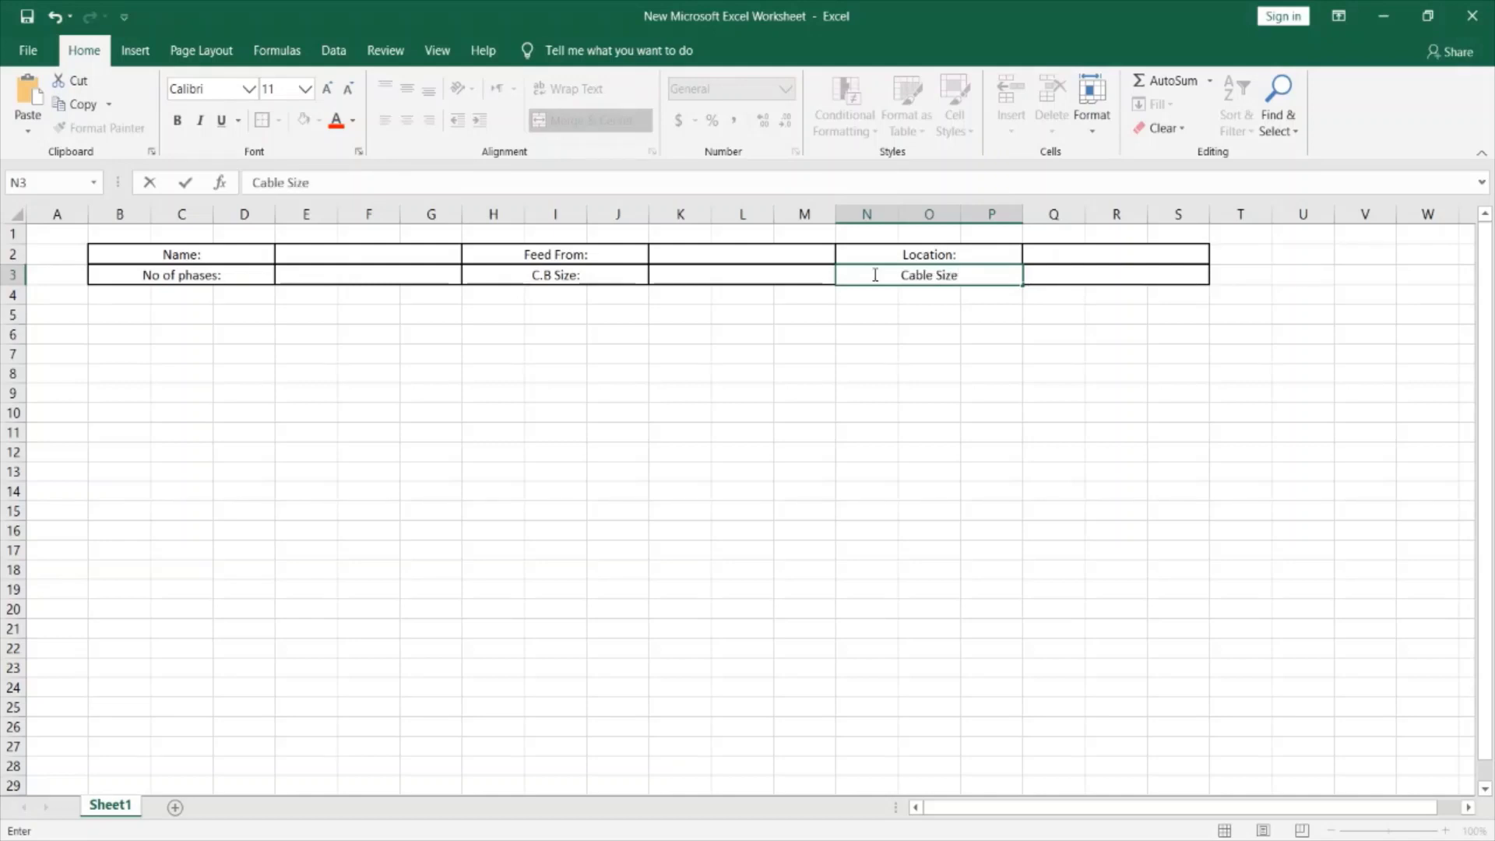
text(:)
click(969, 303)
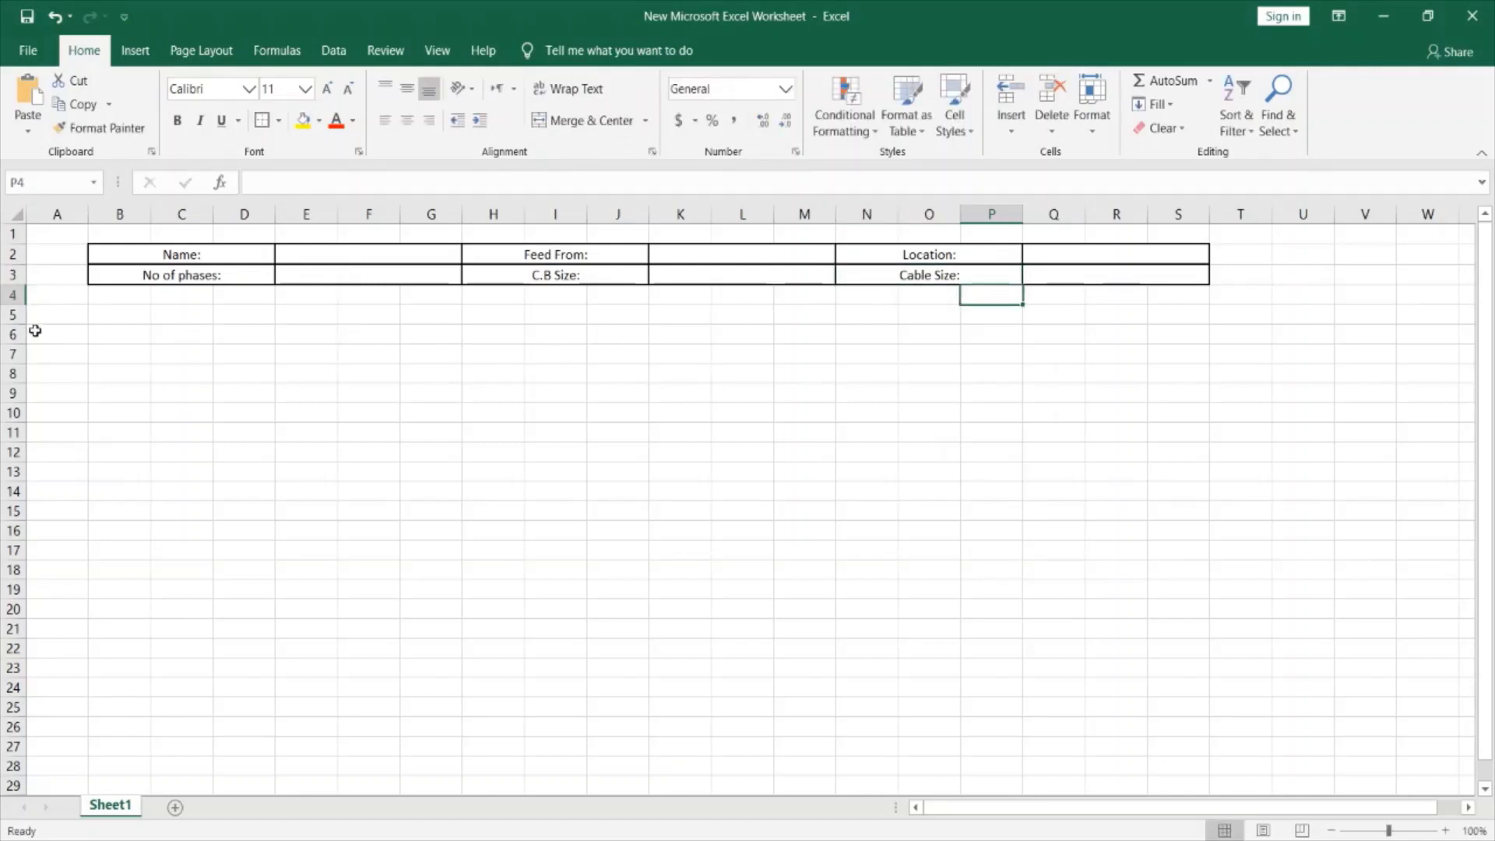
Merge B4:B5, centre it vertically and enter the C.T No heading.
click(119, 297)
drag(118, 300, 119, 307)
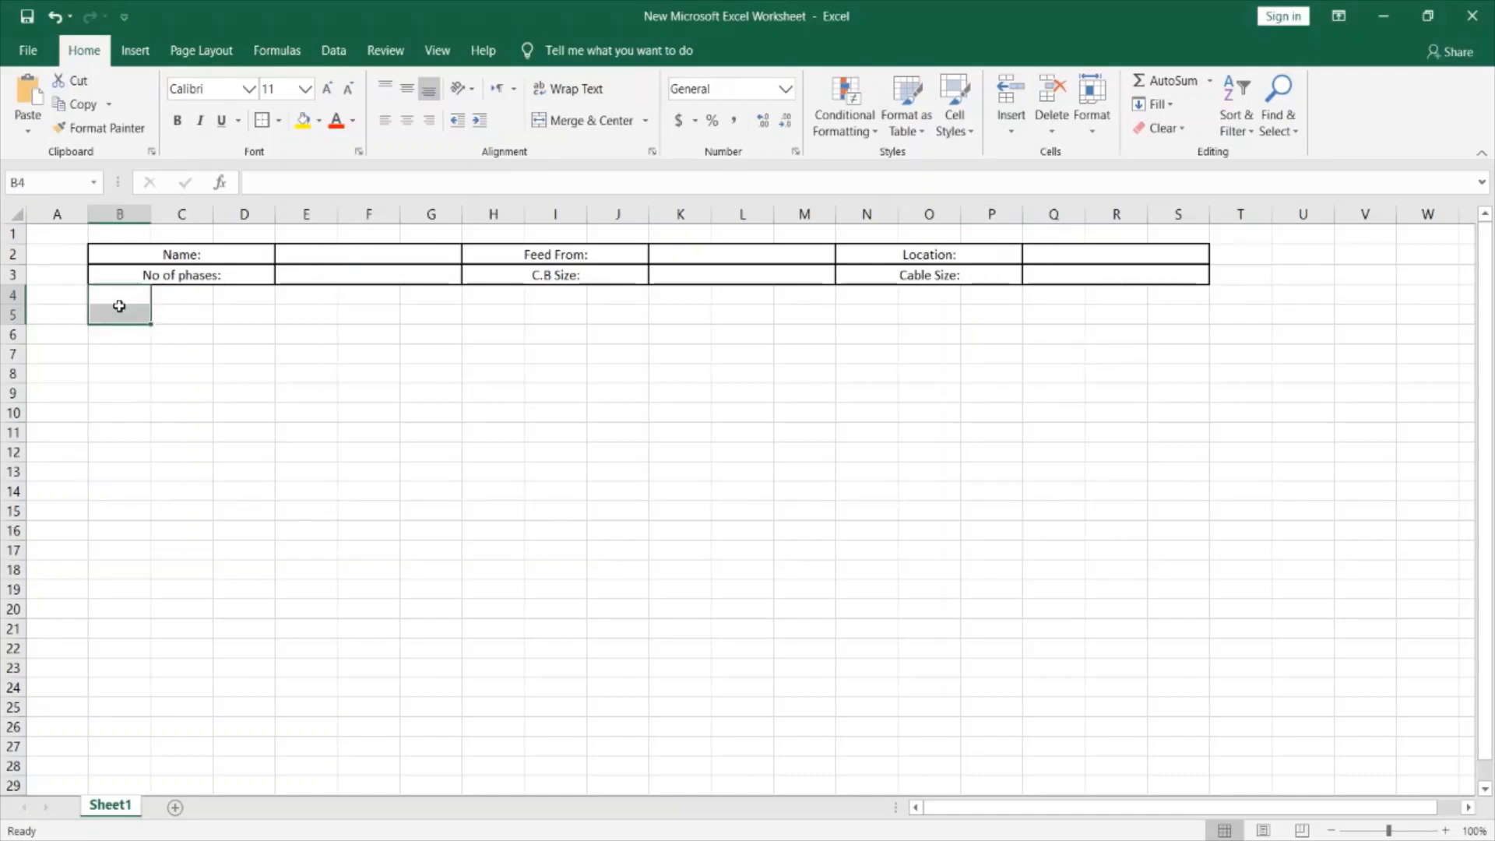
click(583, 122)
click(406, 89)
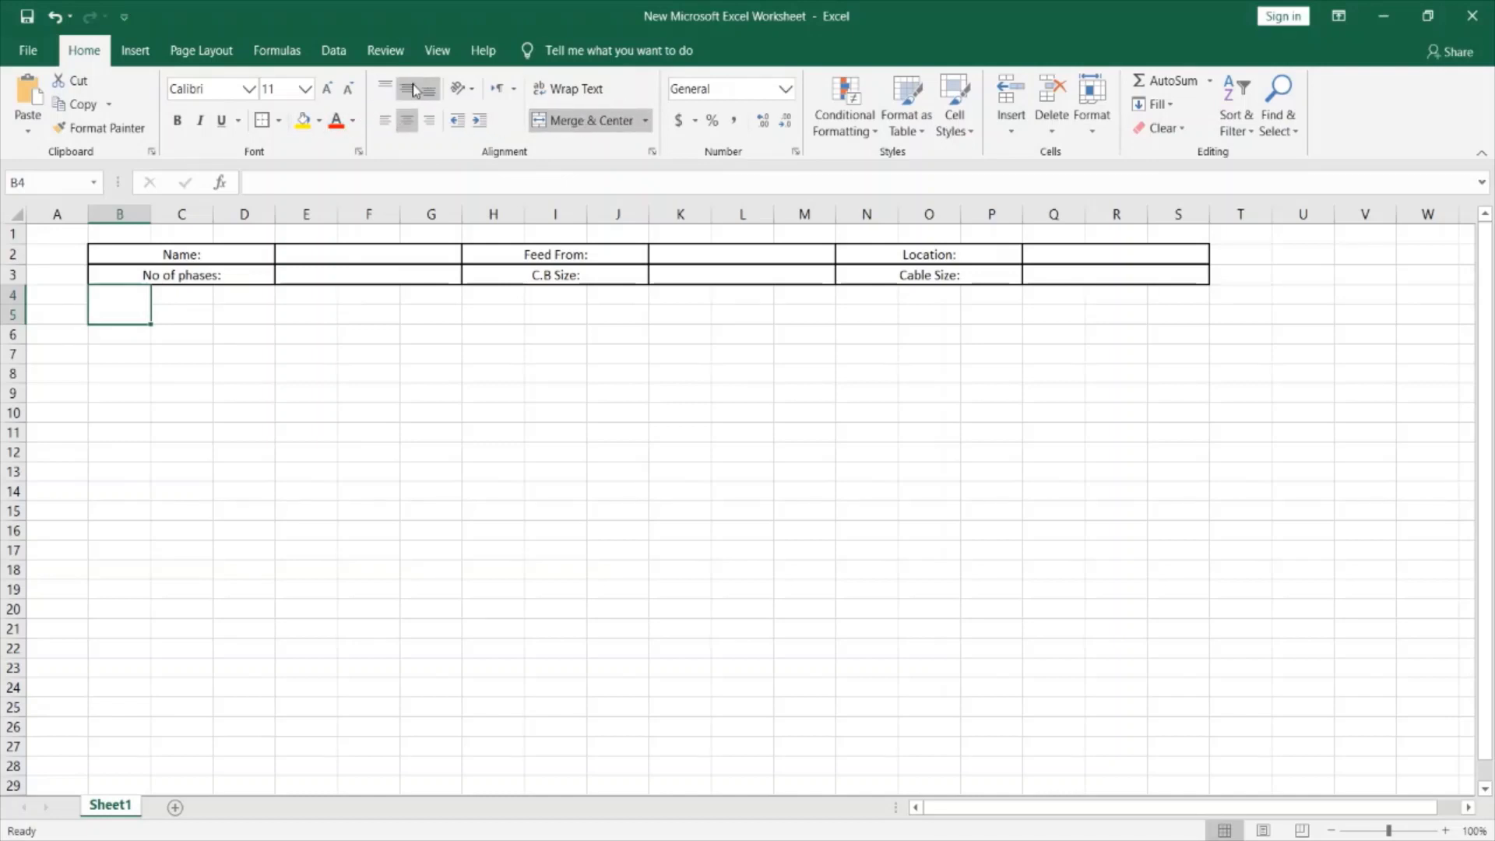
double_click(118, 301)
text(C)
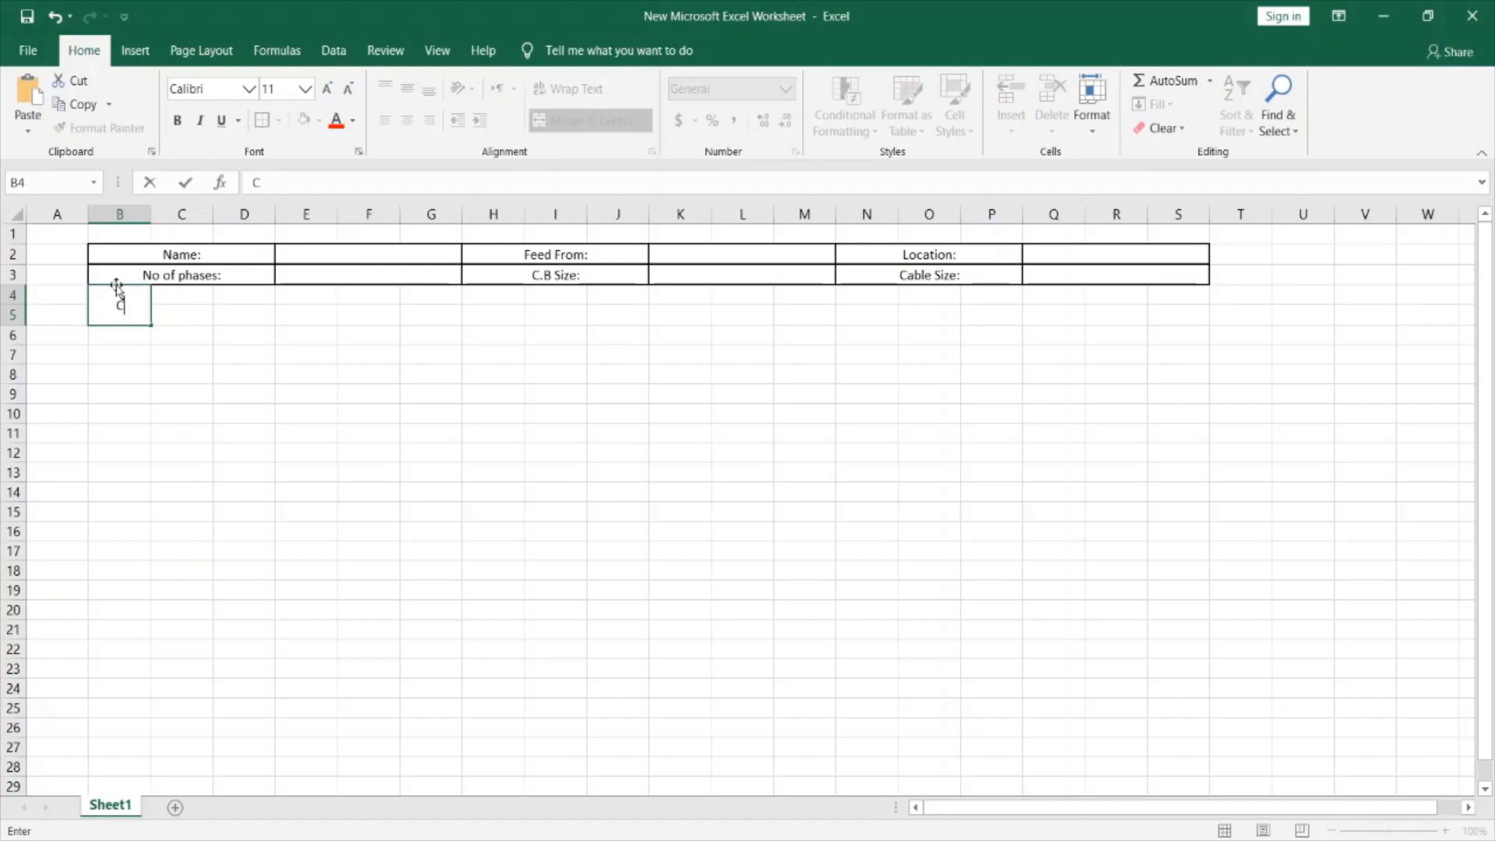
text(.T No)
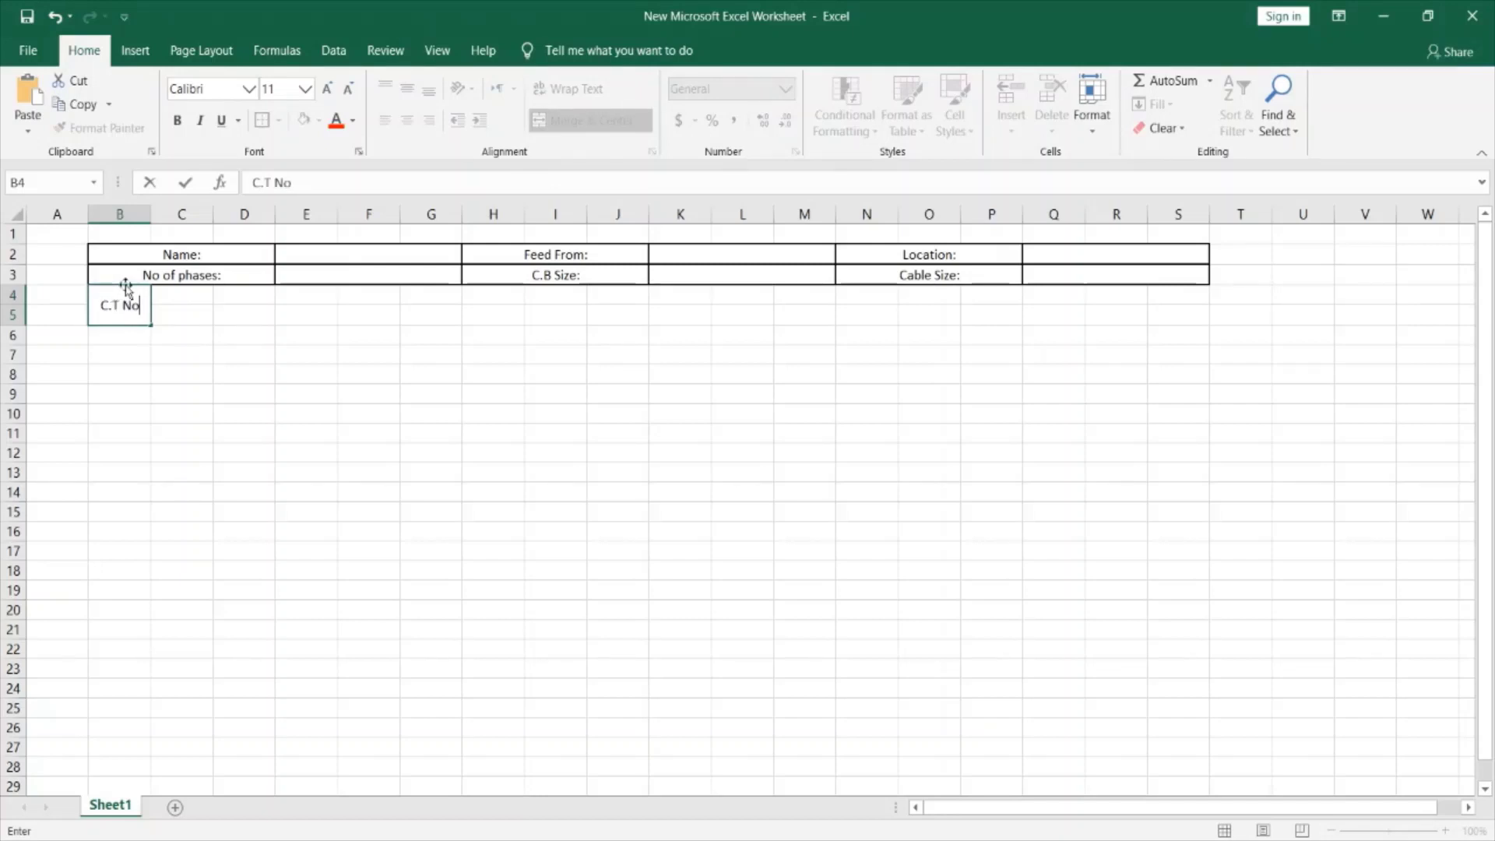
click(131, 305)
click(156, 329)
click(136, 305)
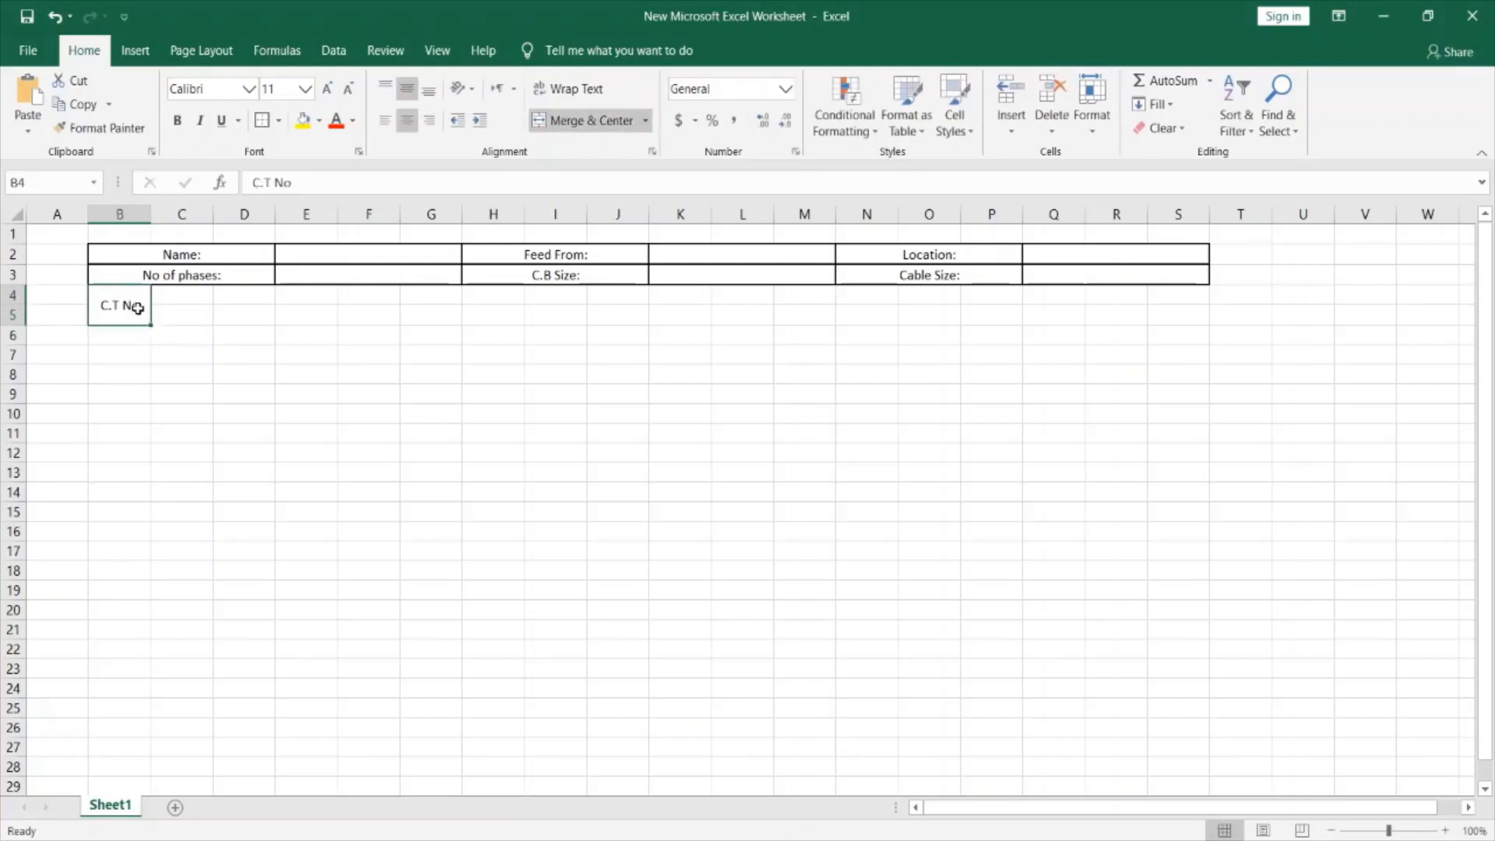
Copy the merged heading into column C, fix B4 to 'C.T No.' and label C4 'C.B'.
drag(151, 326, 194, 327)
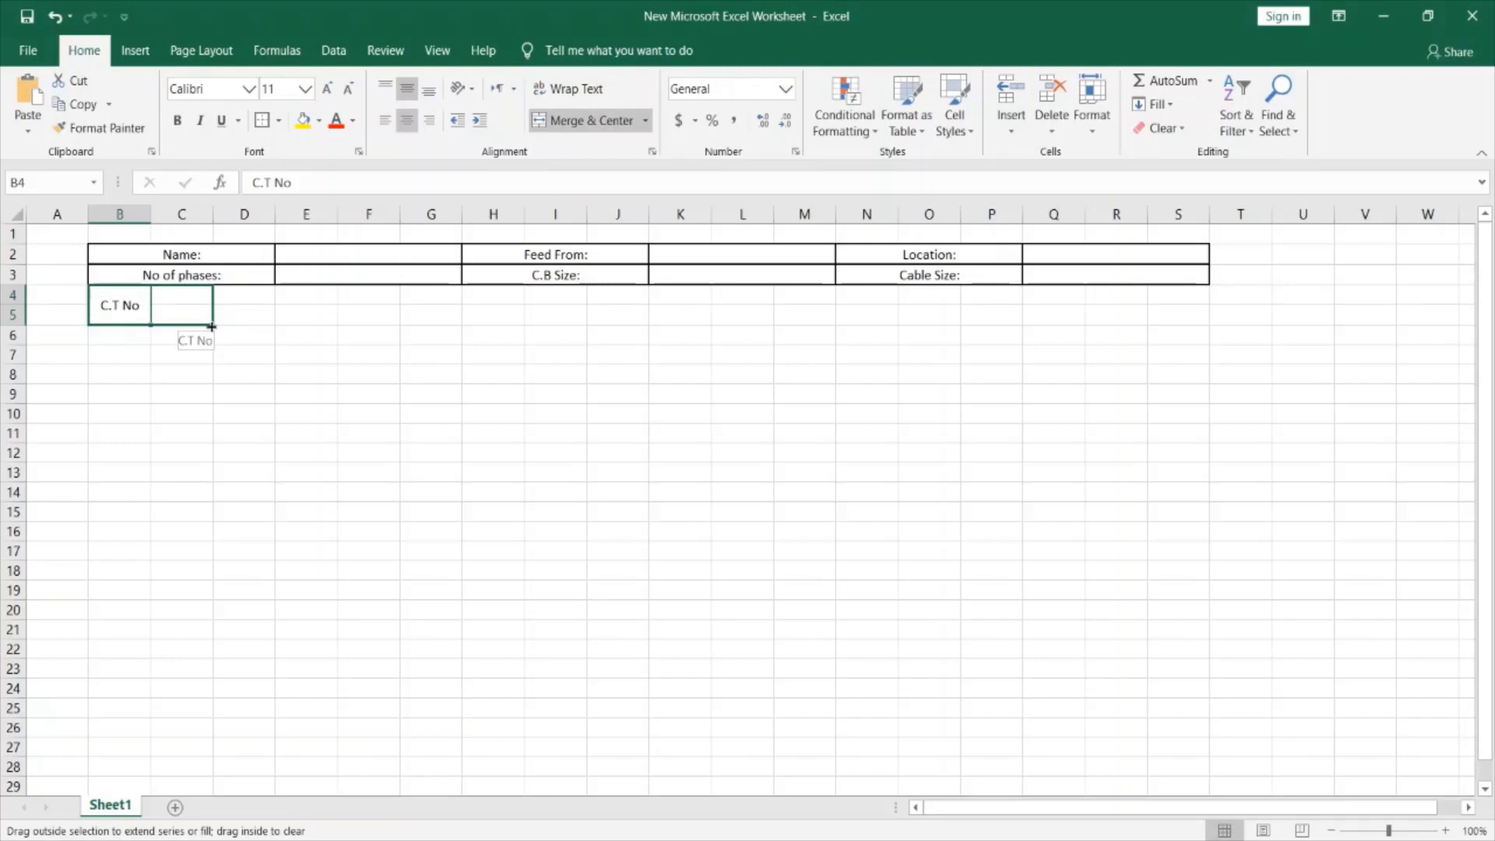
drag(211, 326, 213, 327)
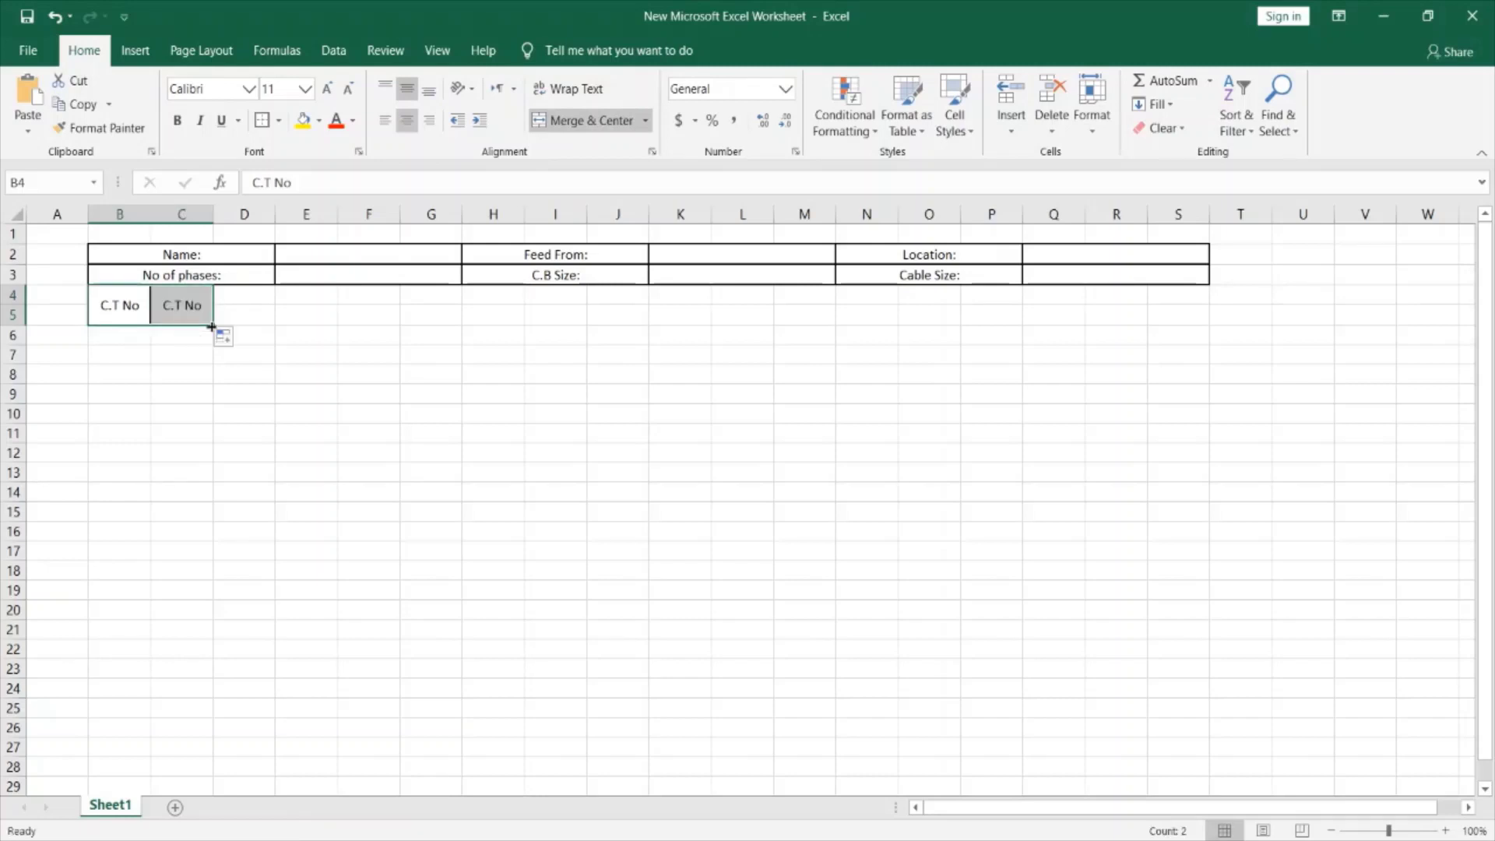
text(C)
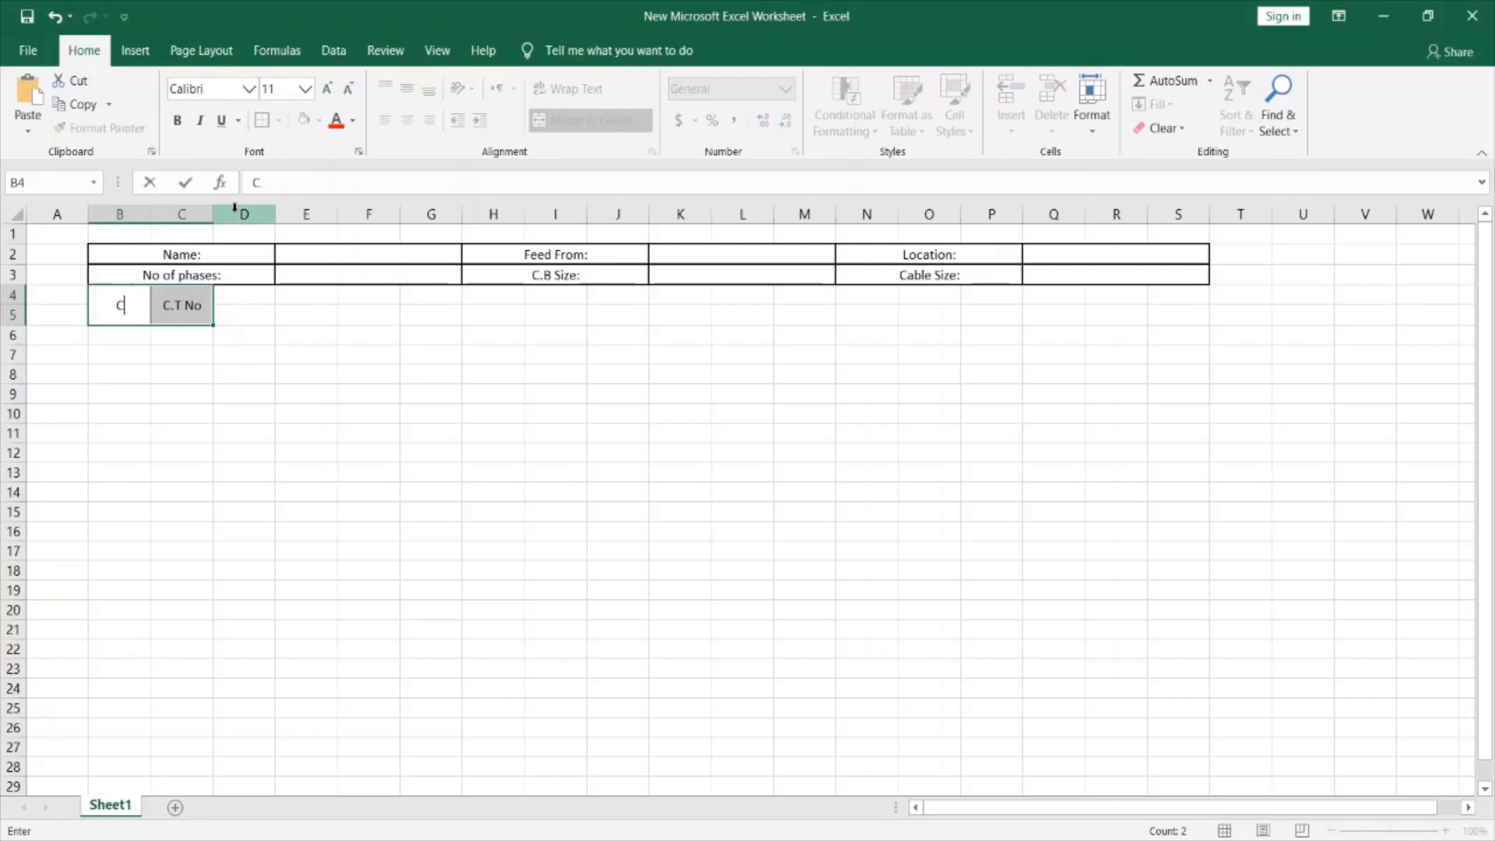
text(.B)
key(BackSpace)
key(BackSpace)
key(BackSpace)
text(C.T No.)
click(191, 305)
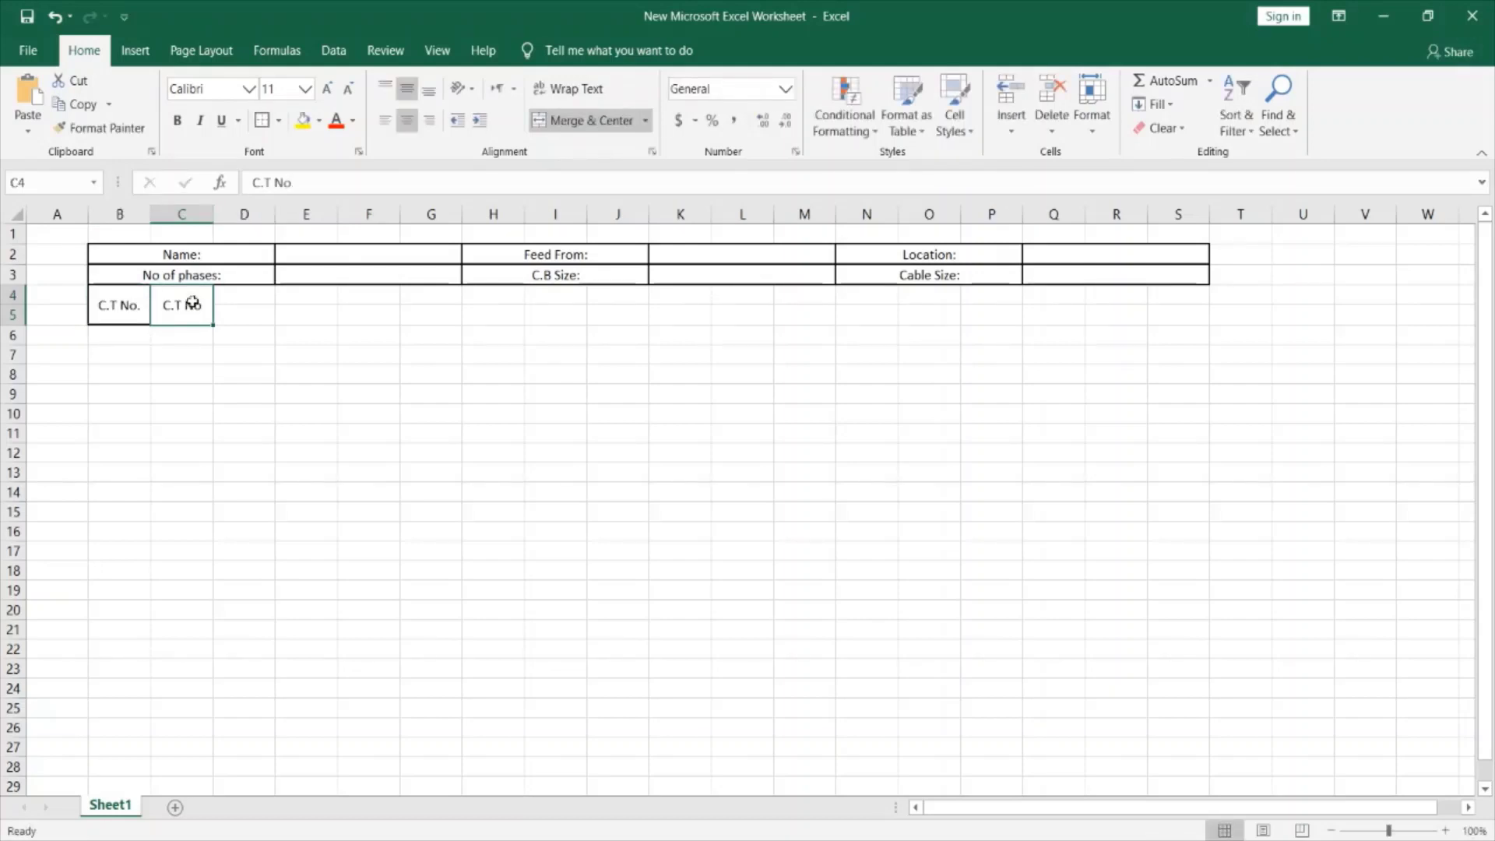
text(C.)
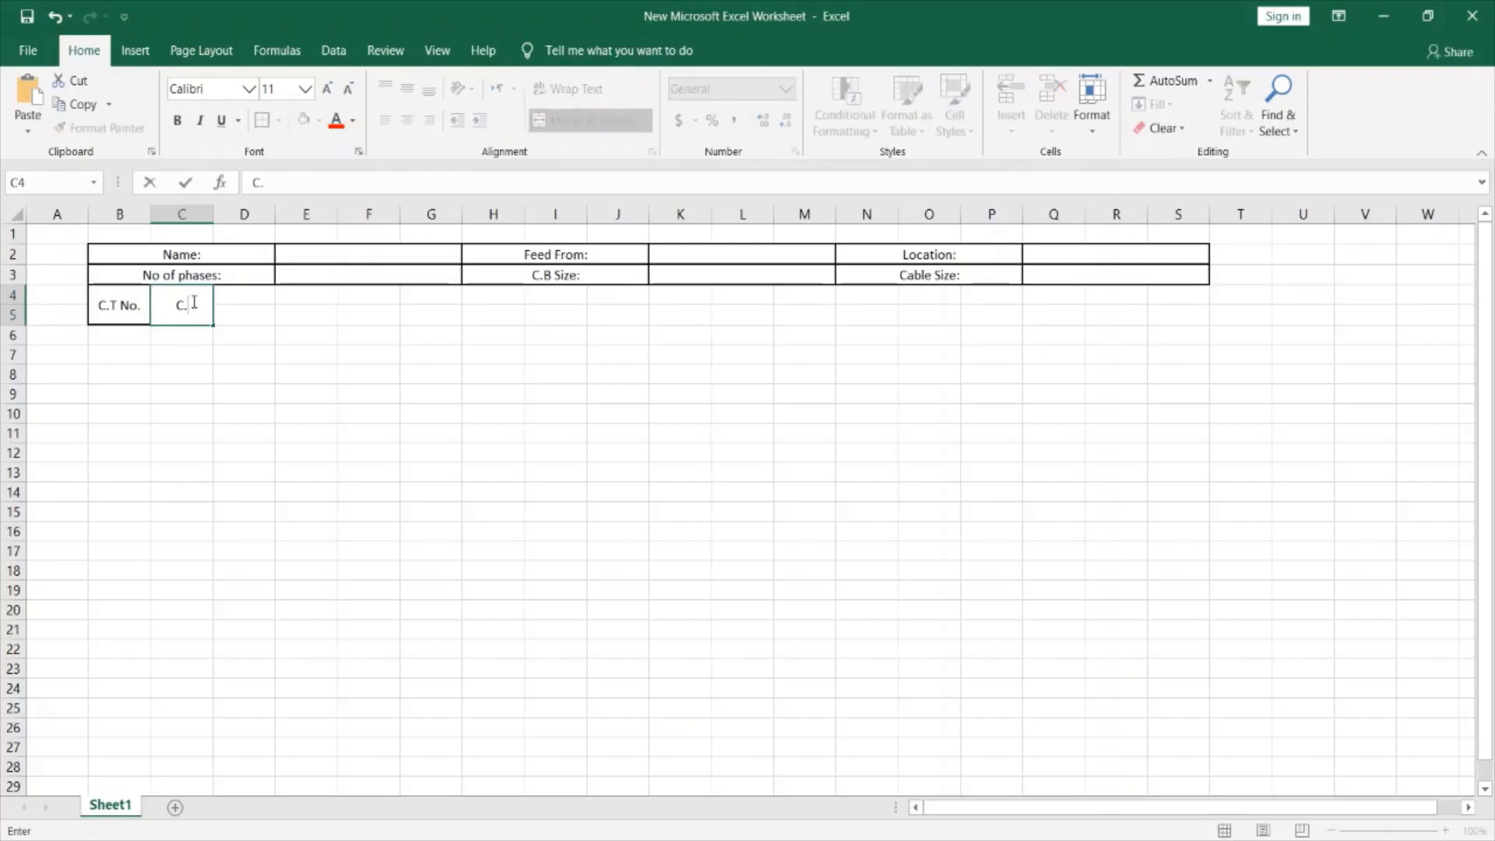
text(B)
key(Return)
click(211, 319)
Copy the merged heading into columns D and E and enter the 'Wire CSA' and 'Wire Type' headings.
drag(215, 324, 269, 331)
click(239, 305)
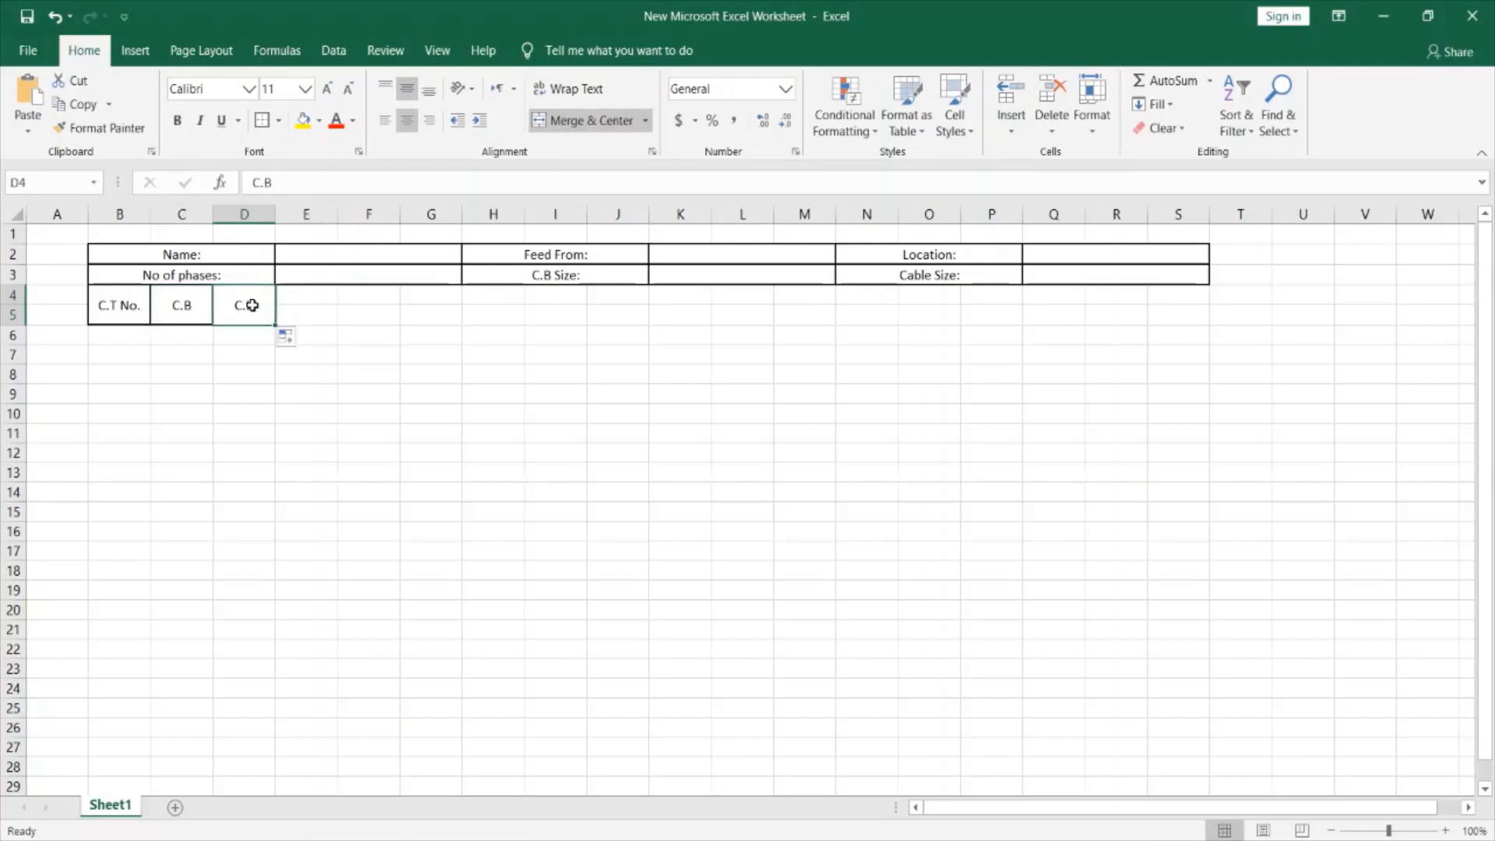
key(BackSpace)
text(Wi)
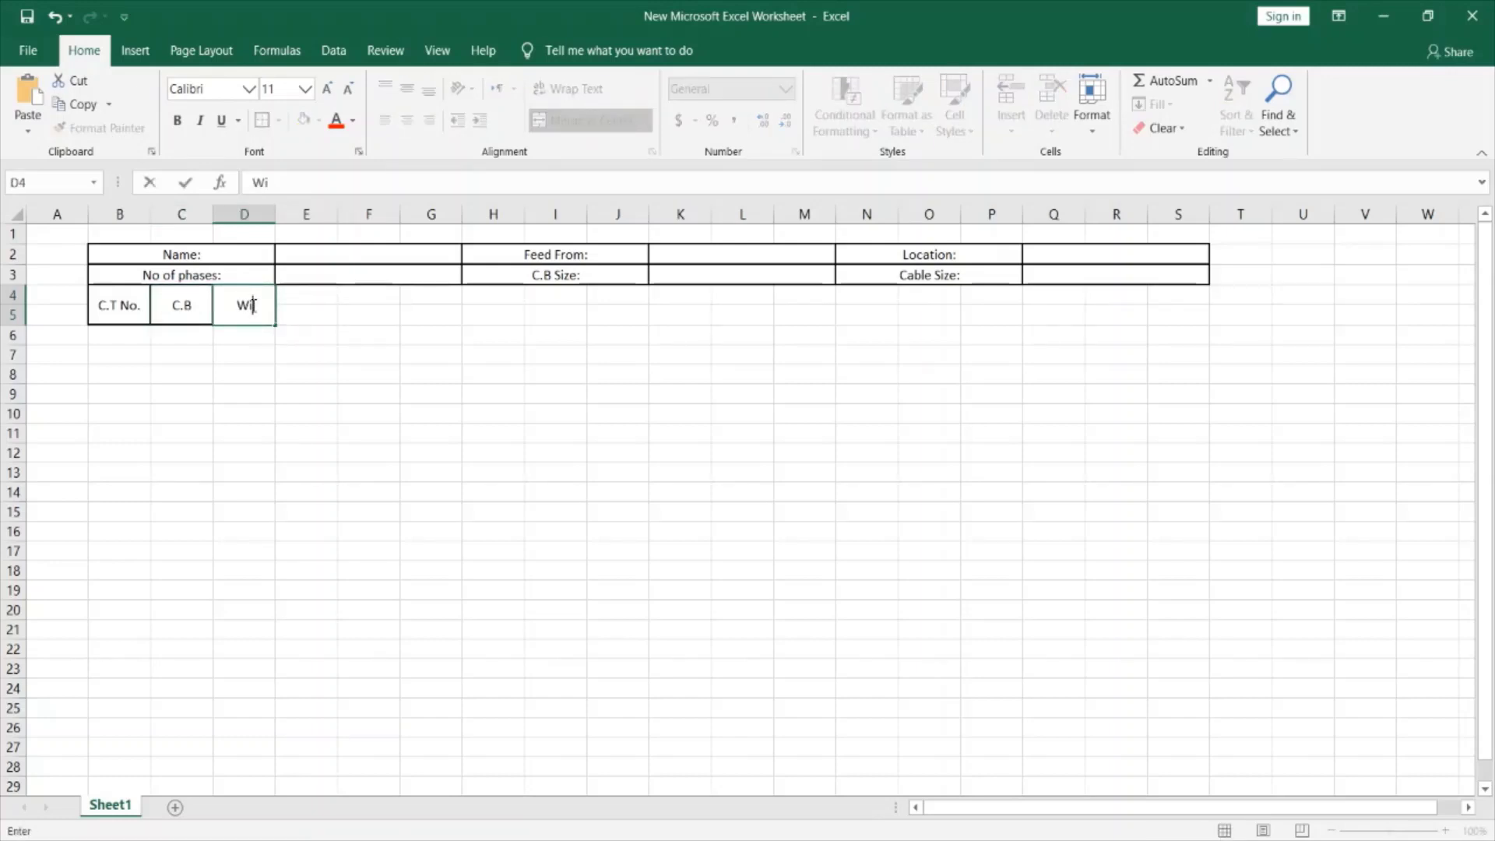
text(re CSA)
click(297, 314)
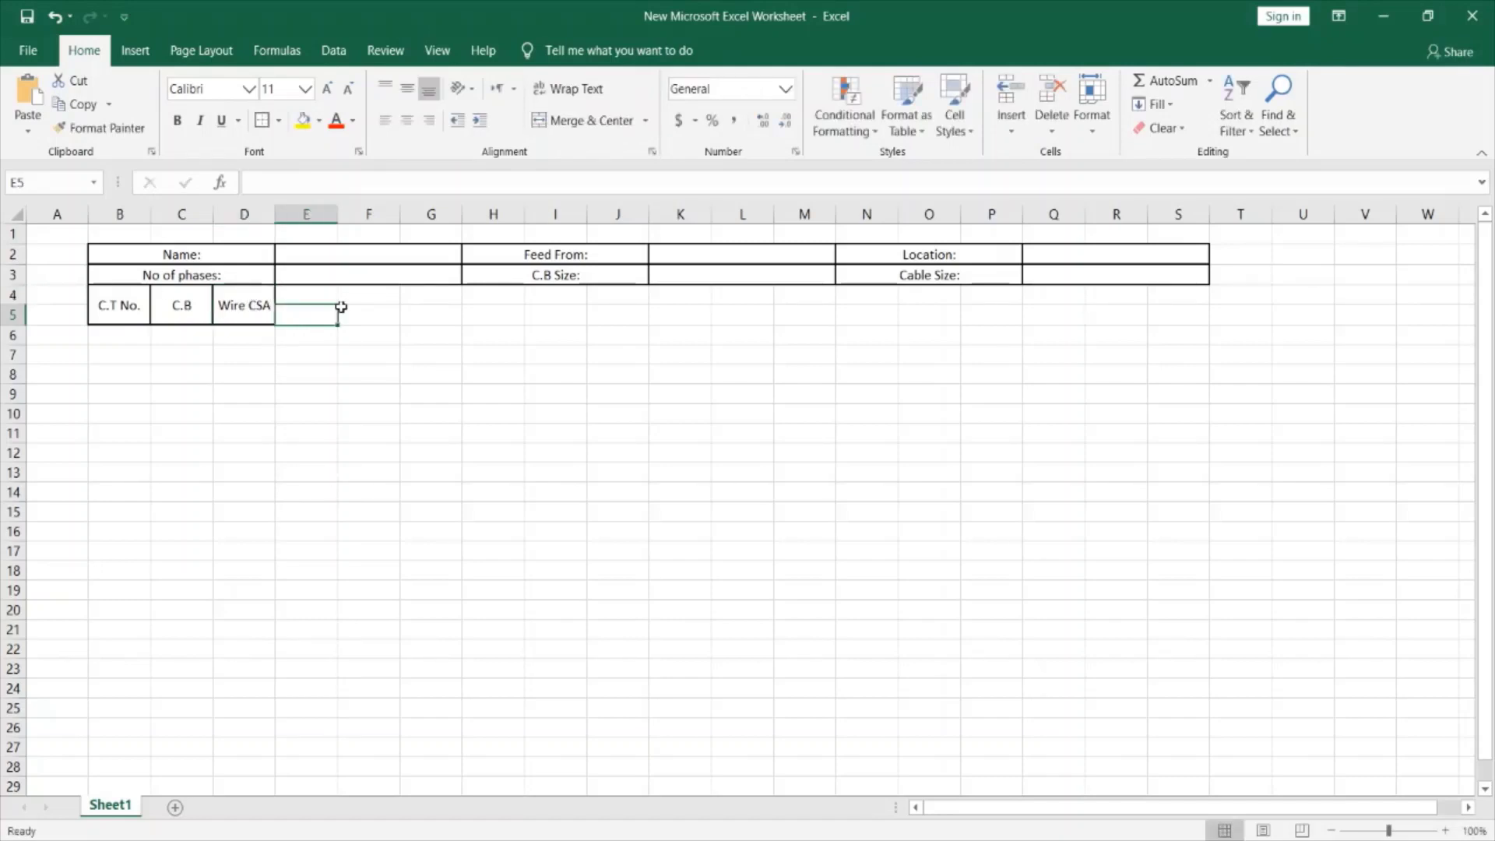
click(264, 307)
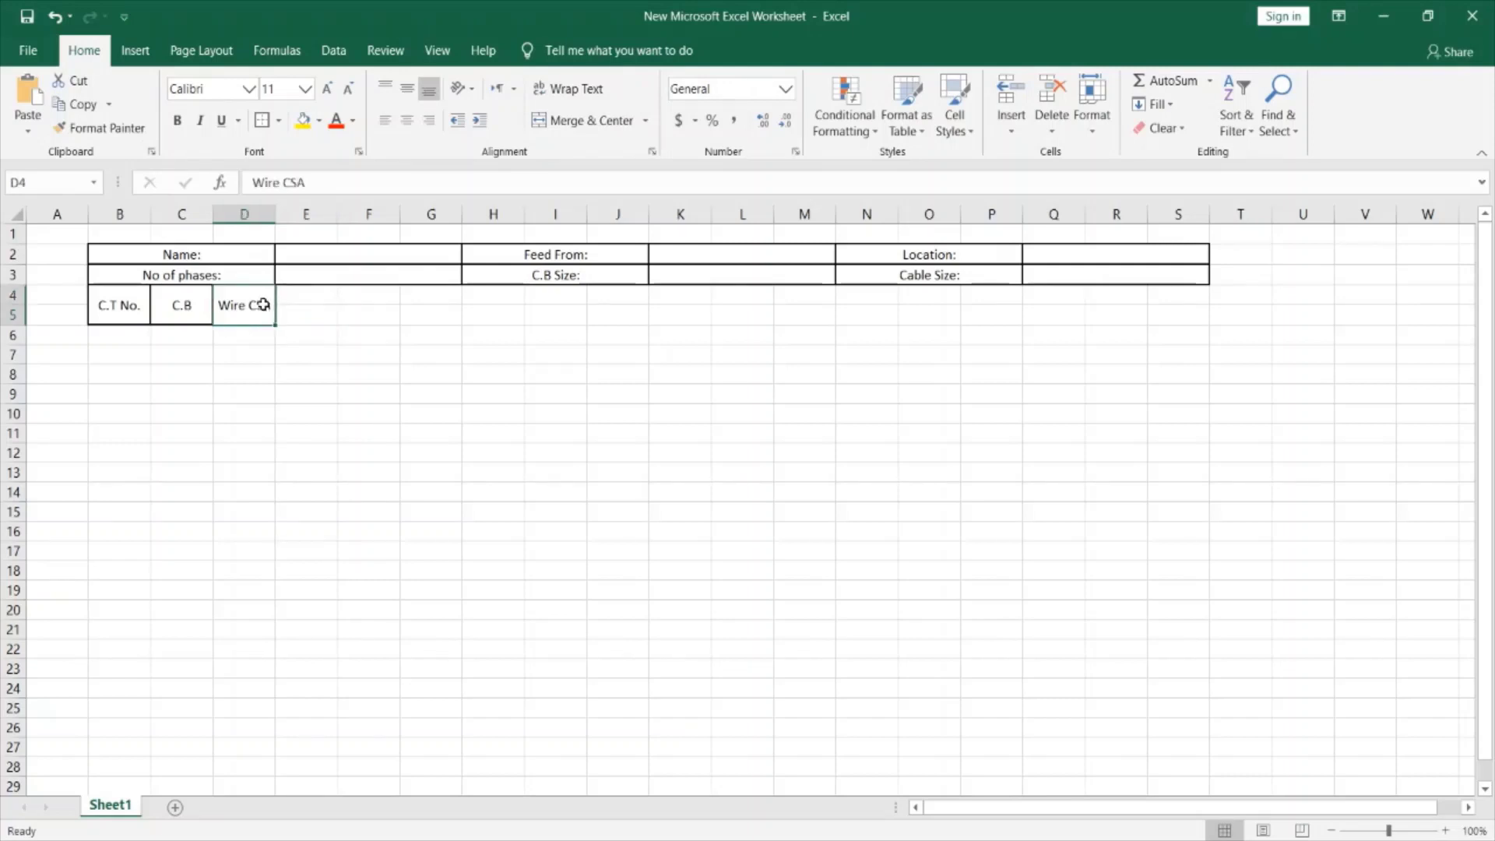
drag(283, 324, 335, 326)
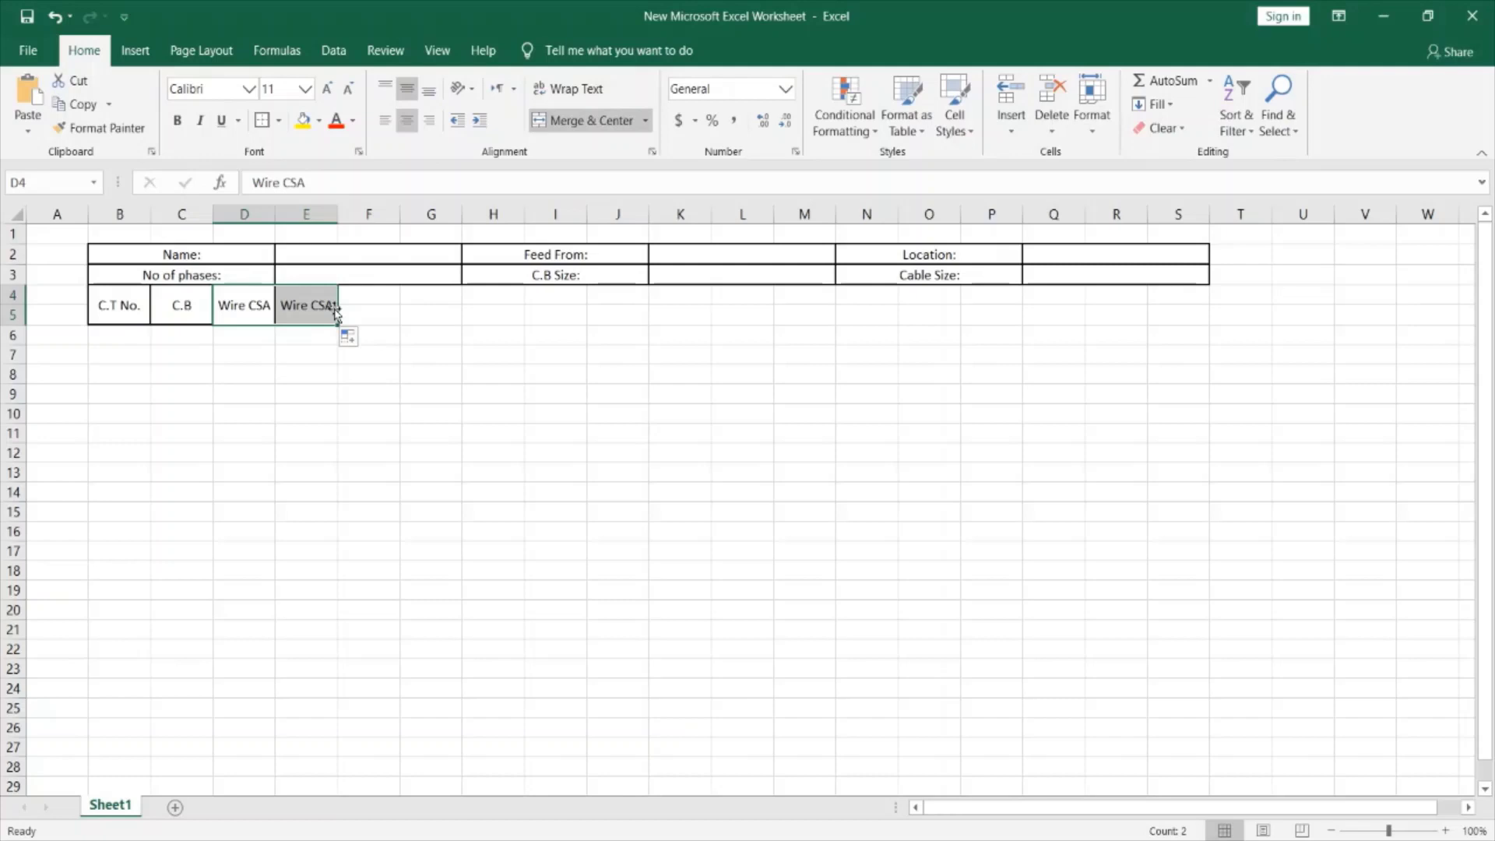
text(Wire)
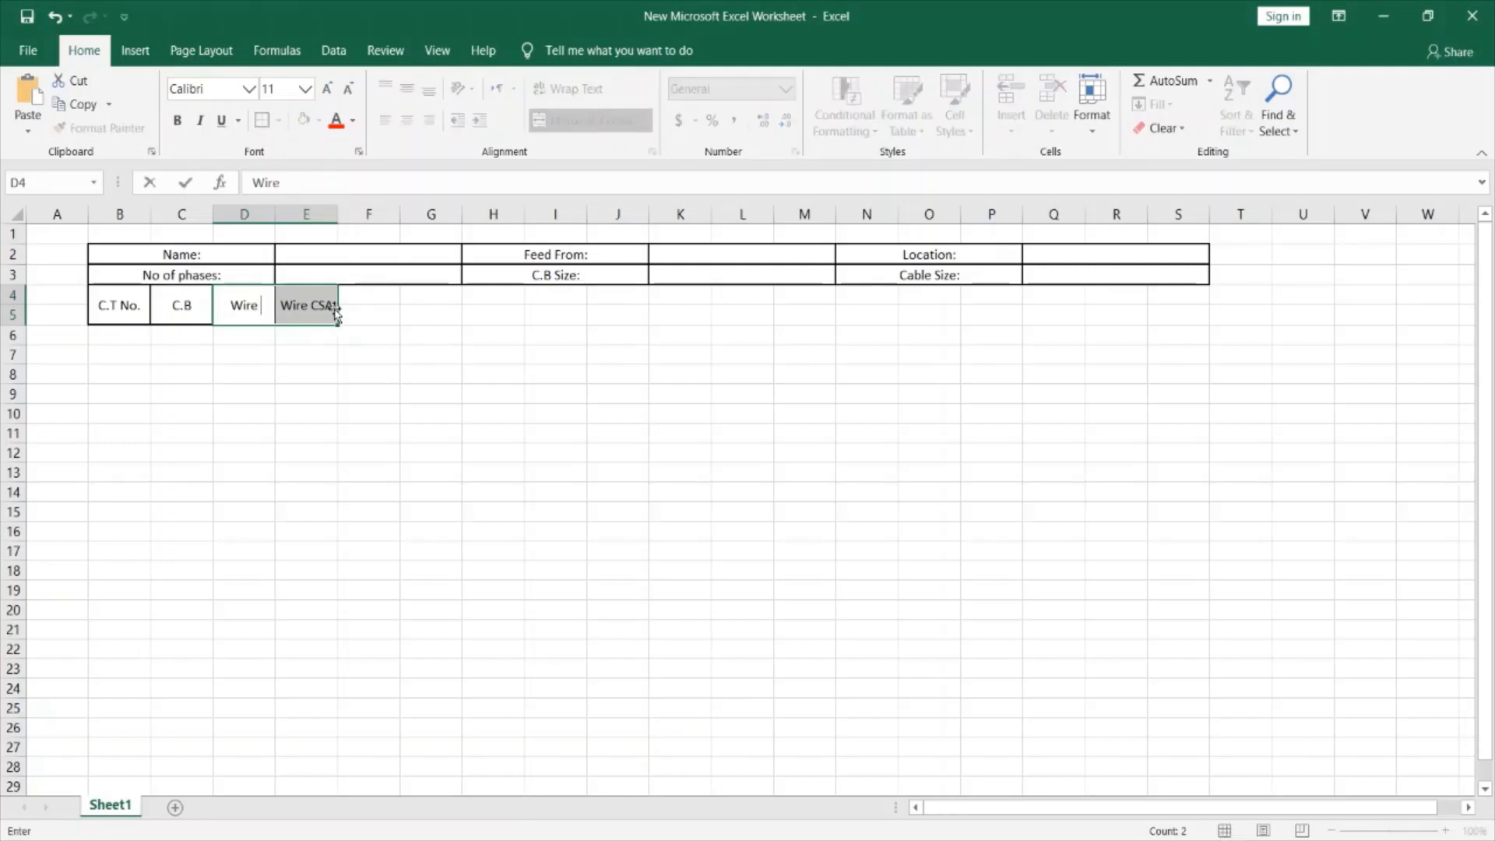
text( Type)
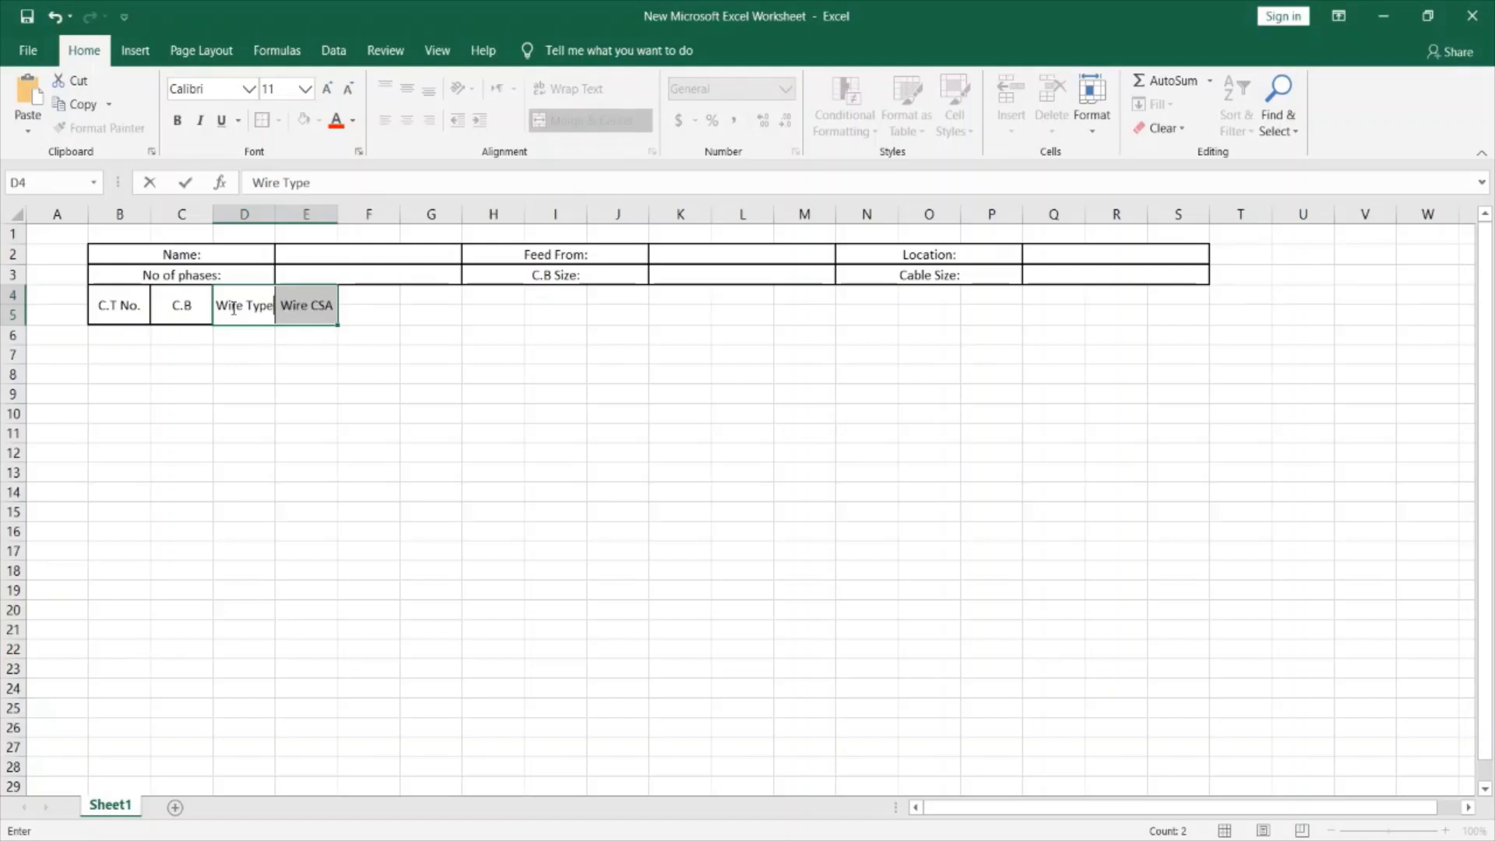
click(267, 354)
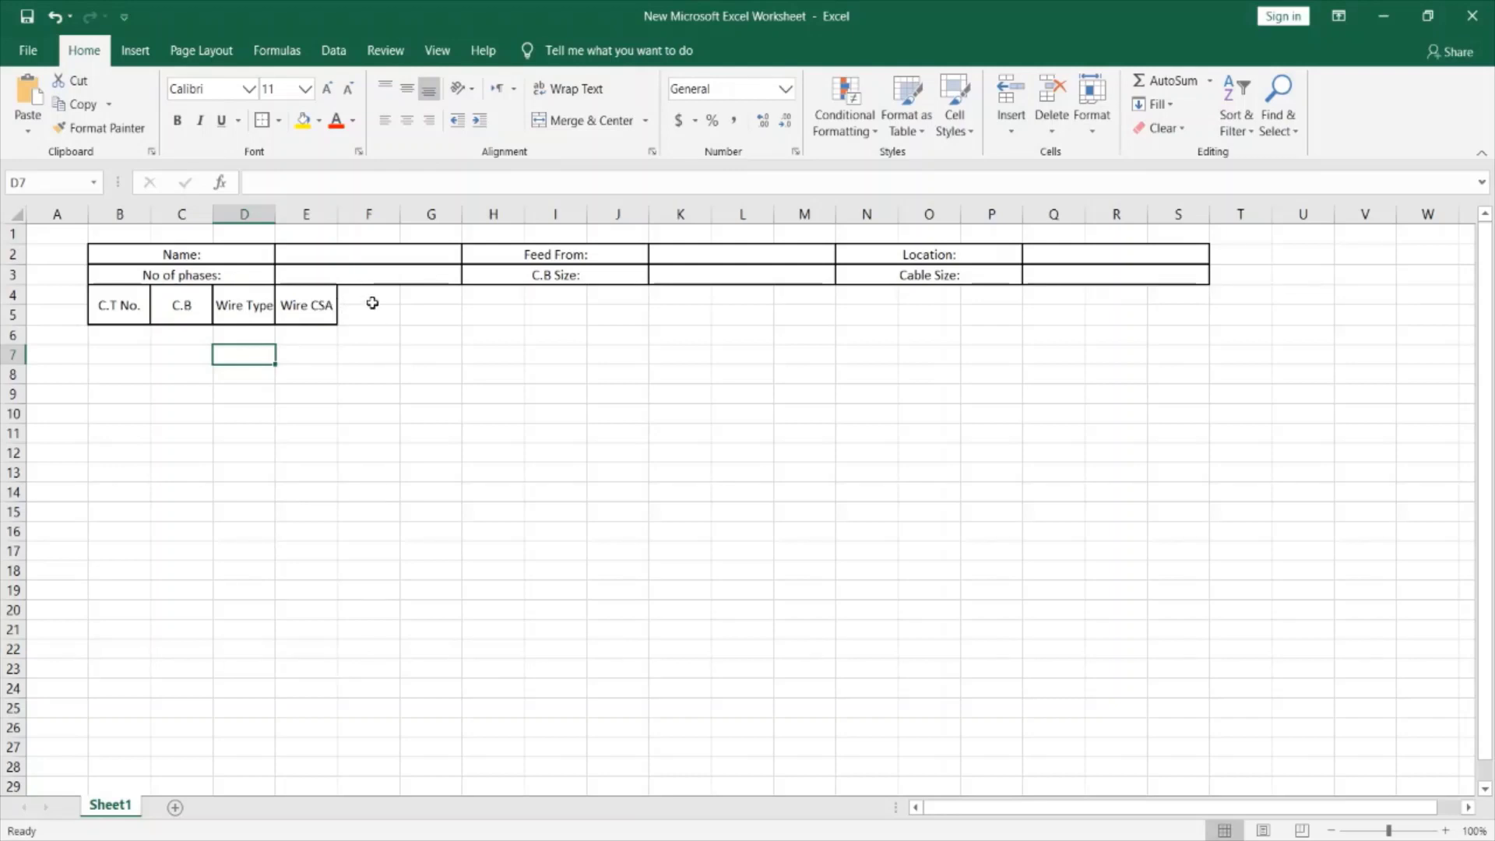
Merge F4:J5 into one cell headed 'Description'.
drag(373, 303, 532, 315)
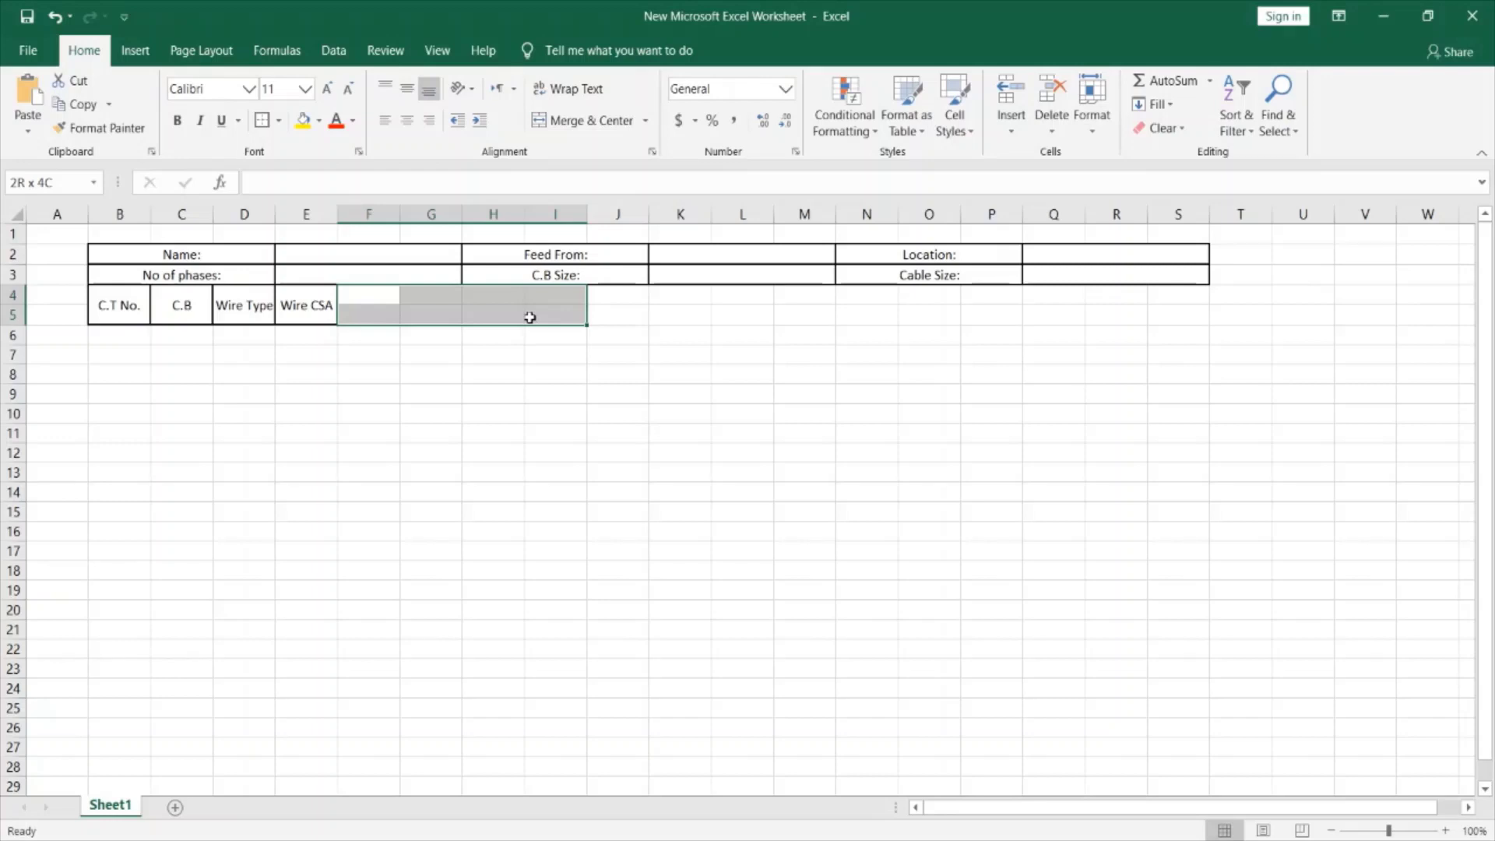
drag(529, 318, 599, 312)
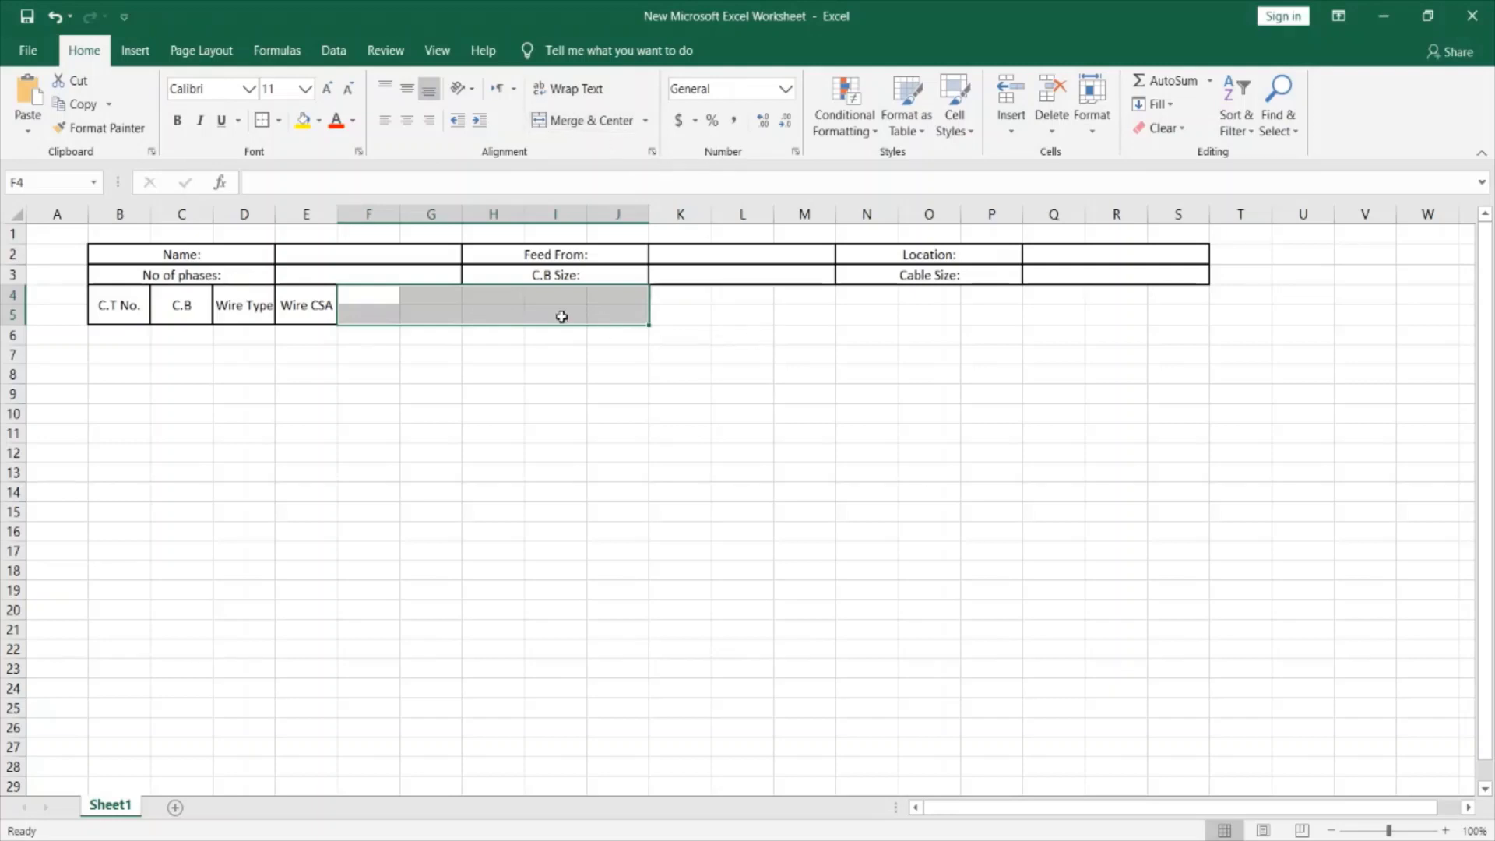
click(584, 121)
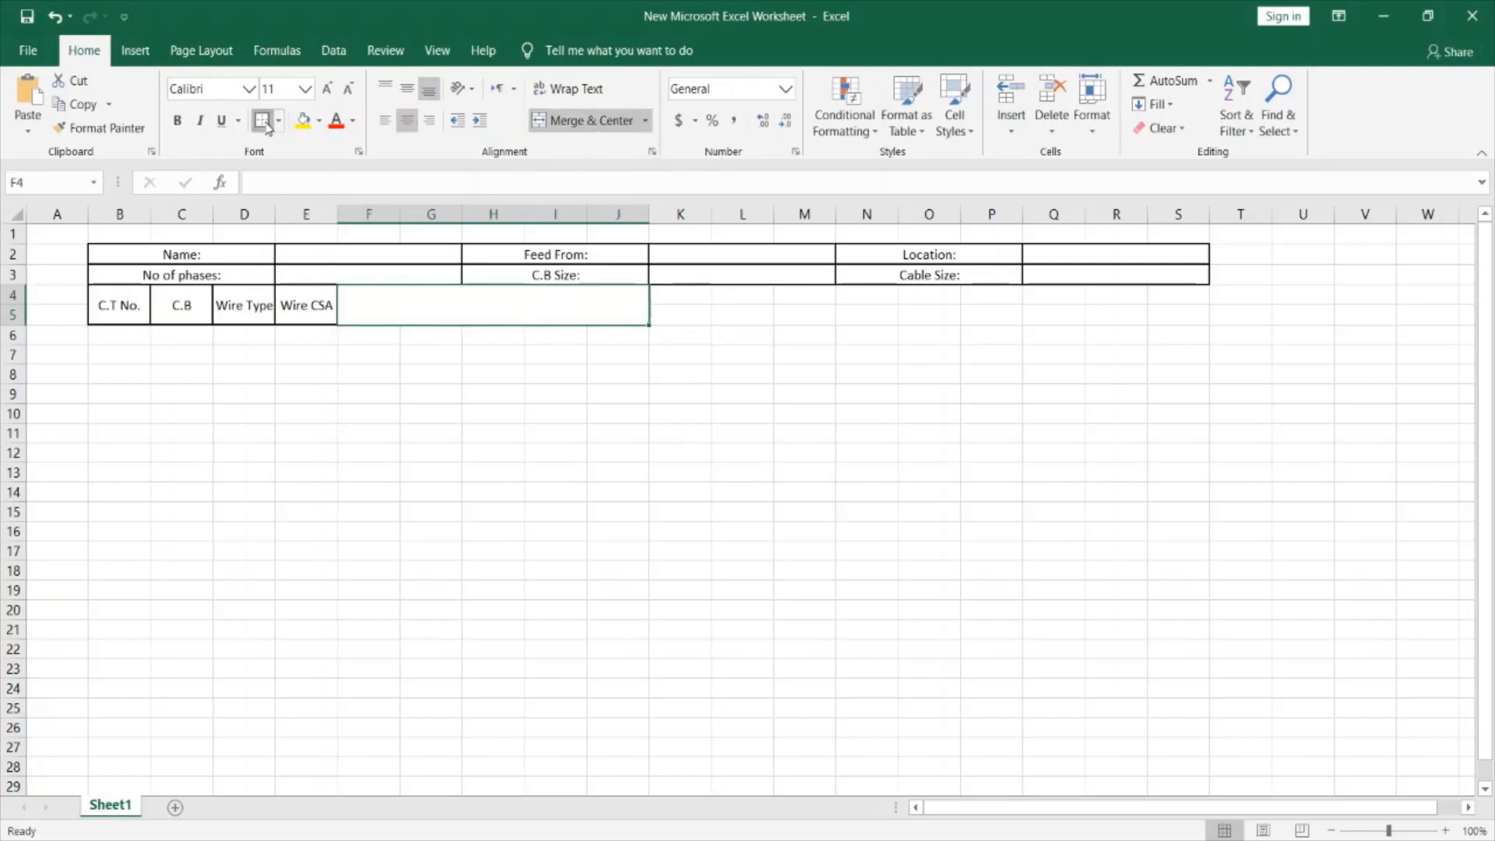
double_click(460, 303)
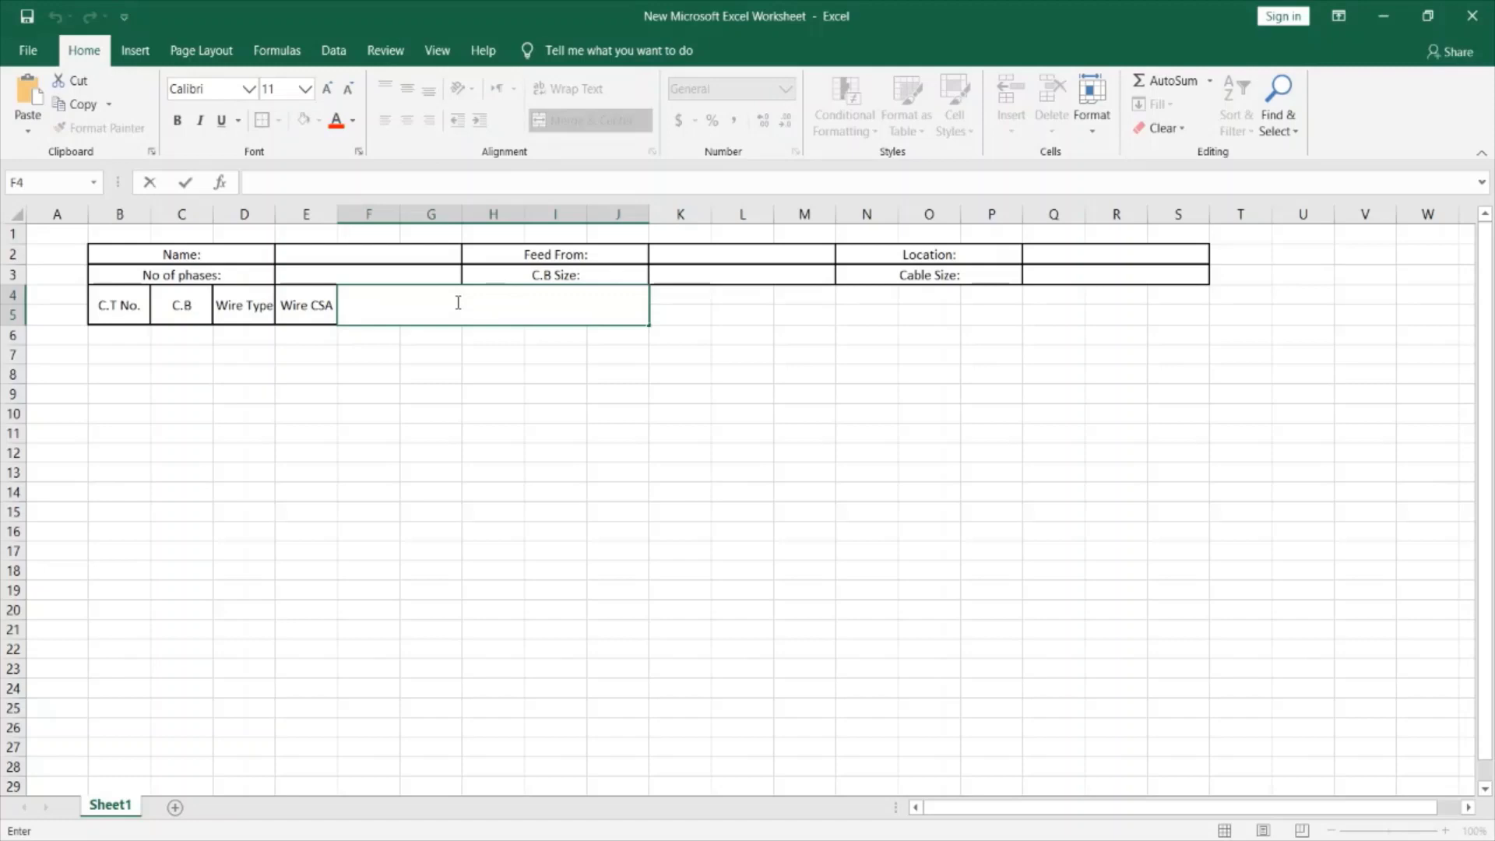
click(472, 389)
click(433, 305)
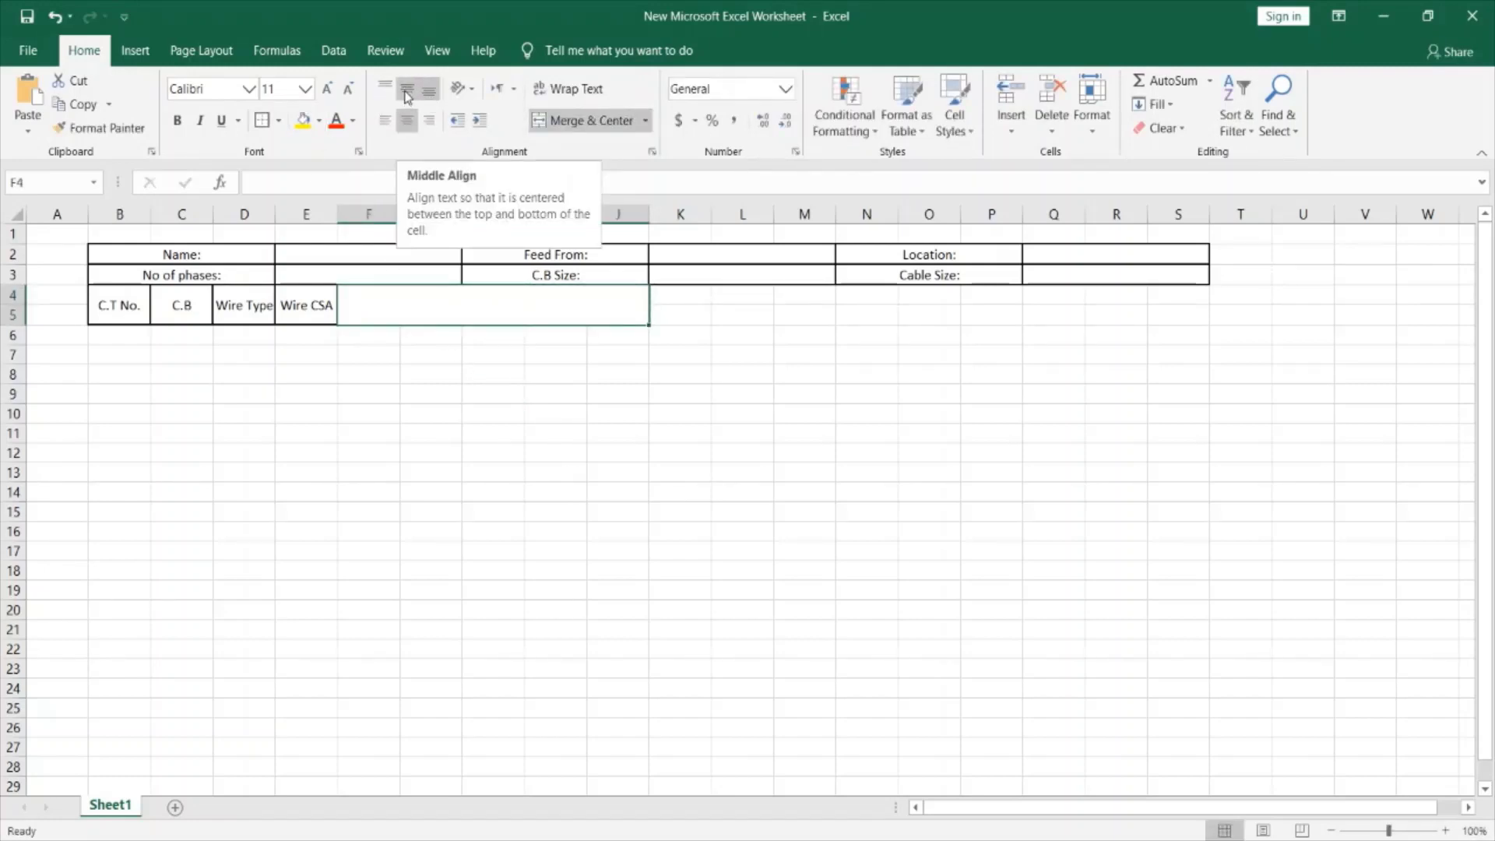
double_click(495, 312)
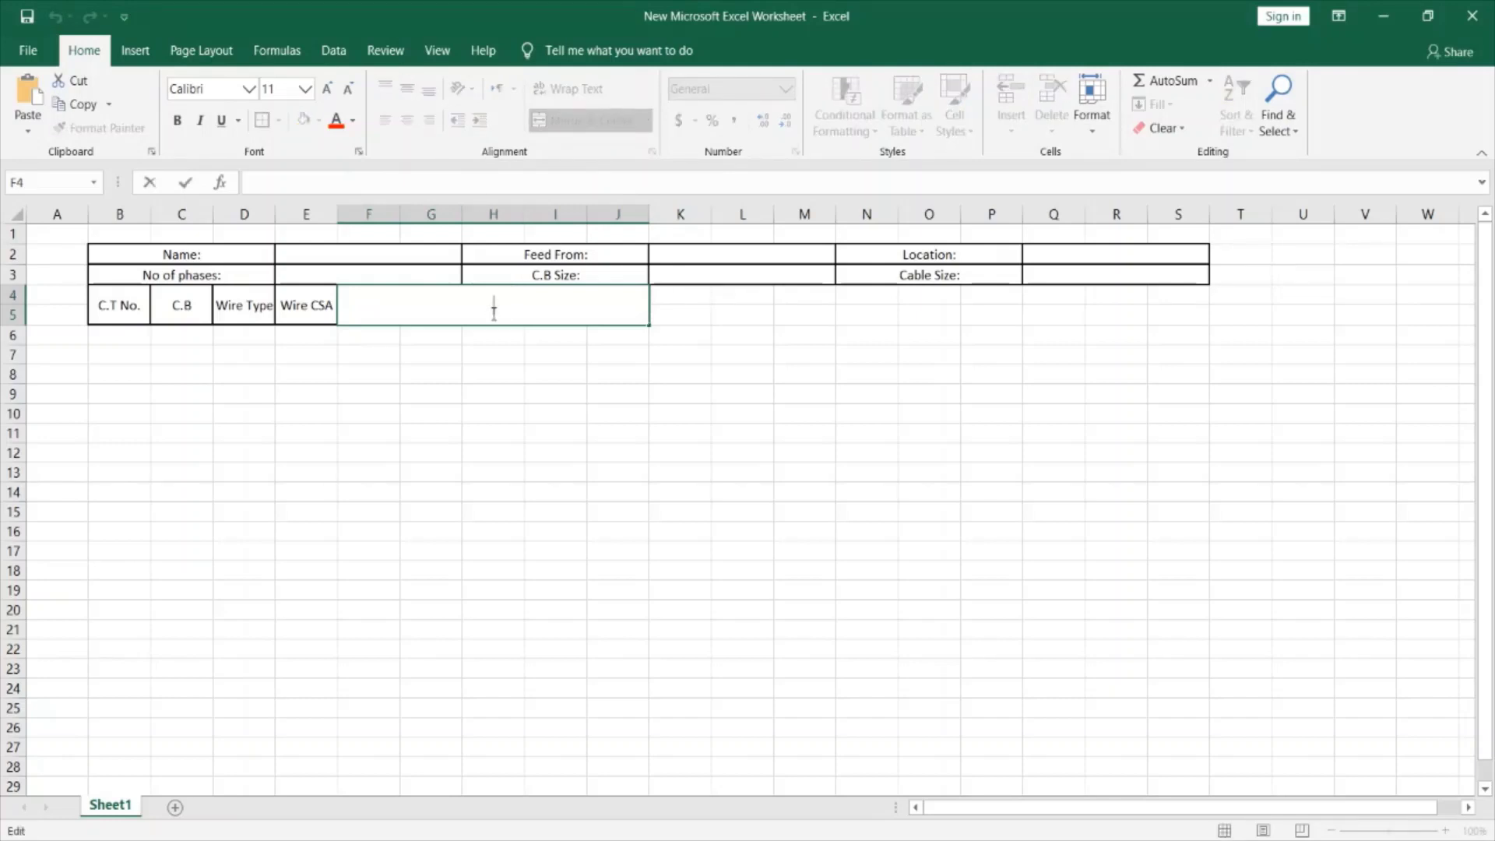
text(Description)
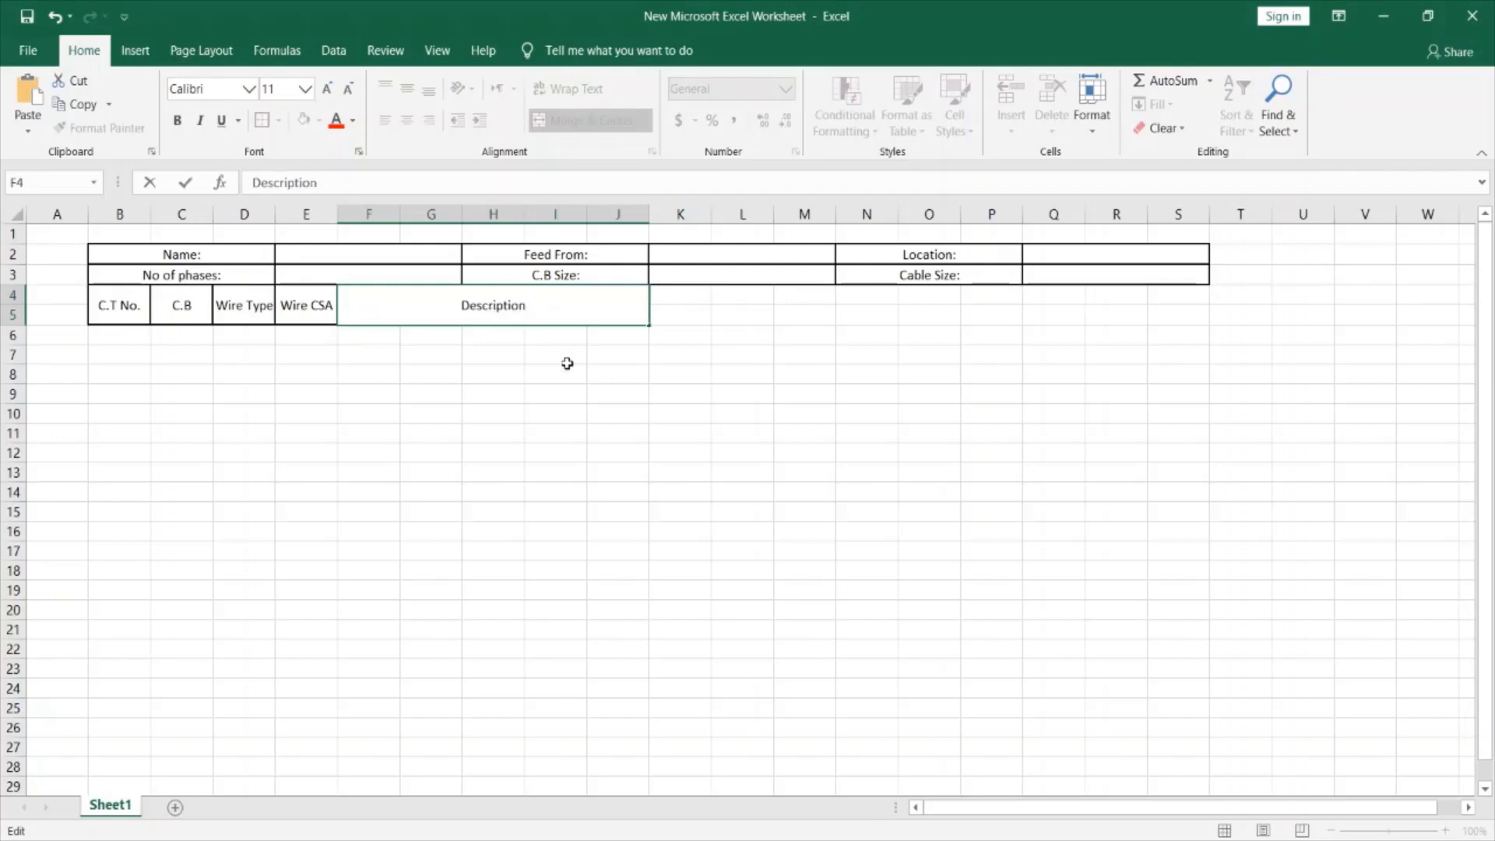
click(682, 336)
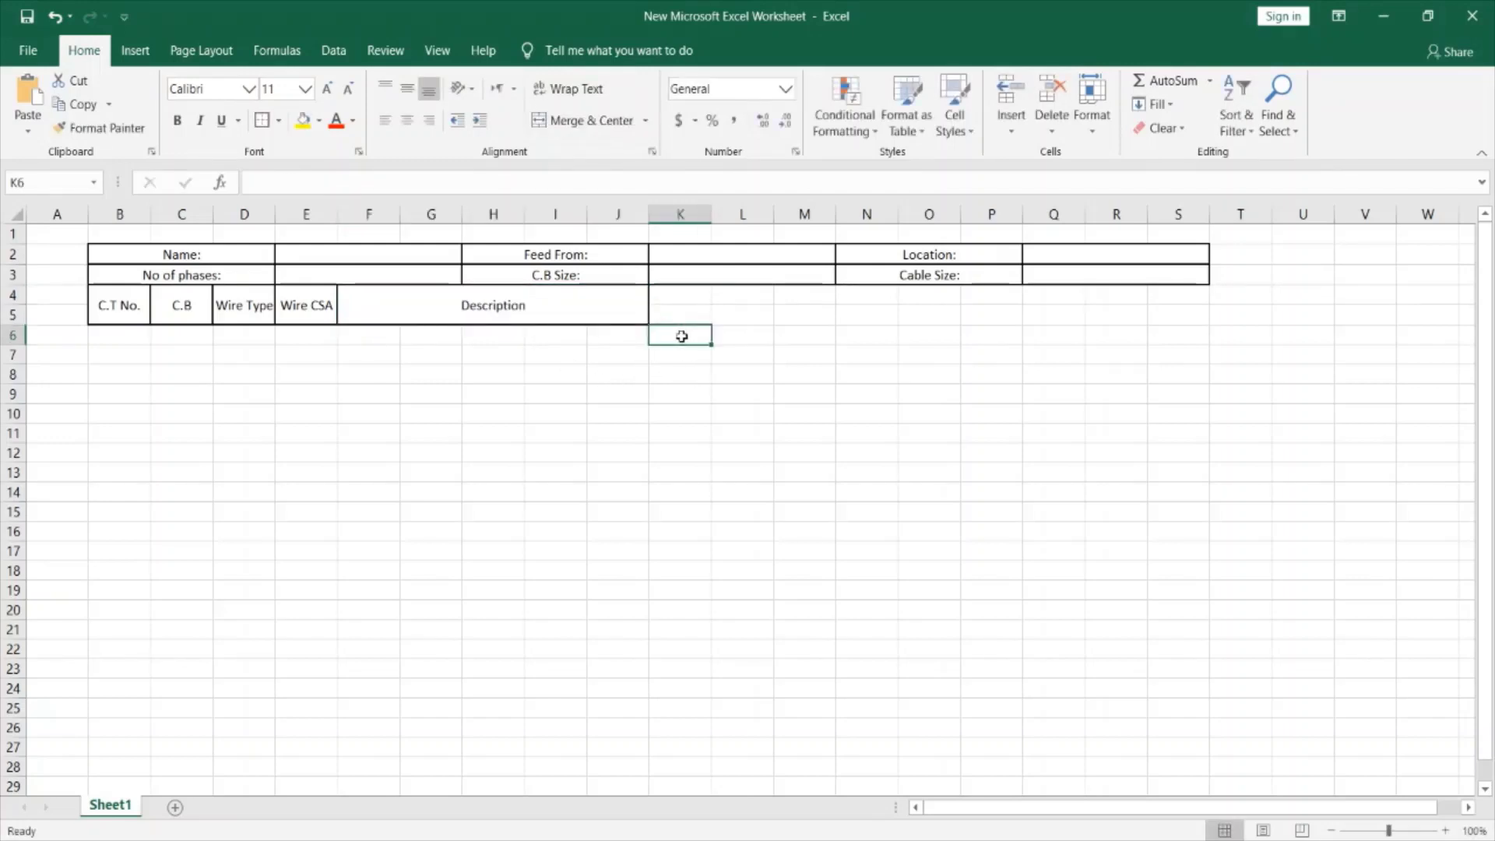
click(667, 310)
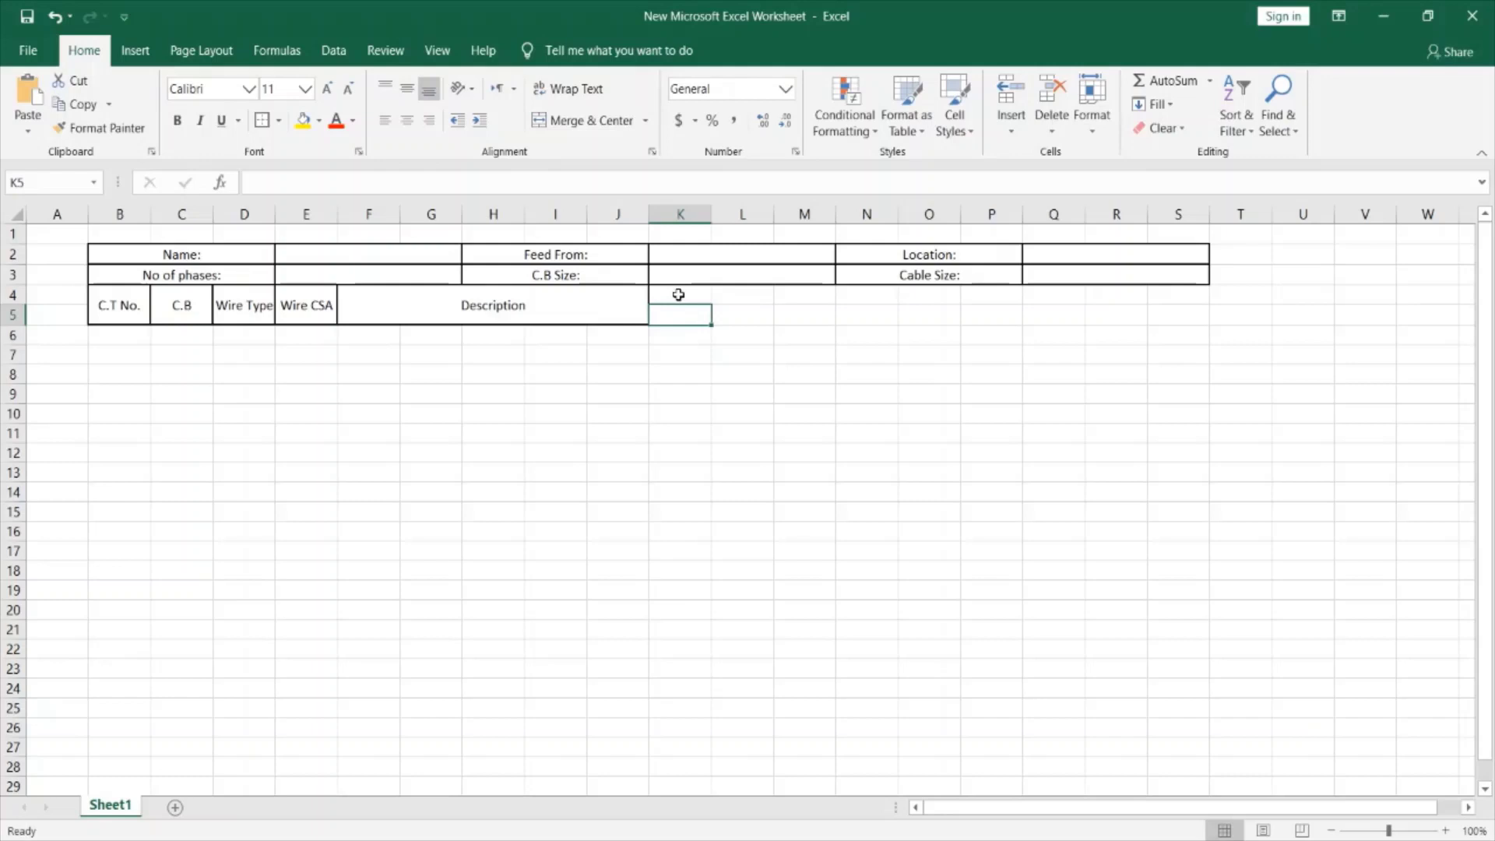
Merge K4:K5 and copy the merged bordered cell across to column P.
drag(677, 293, 685, 315)
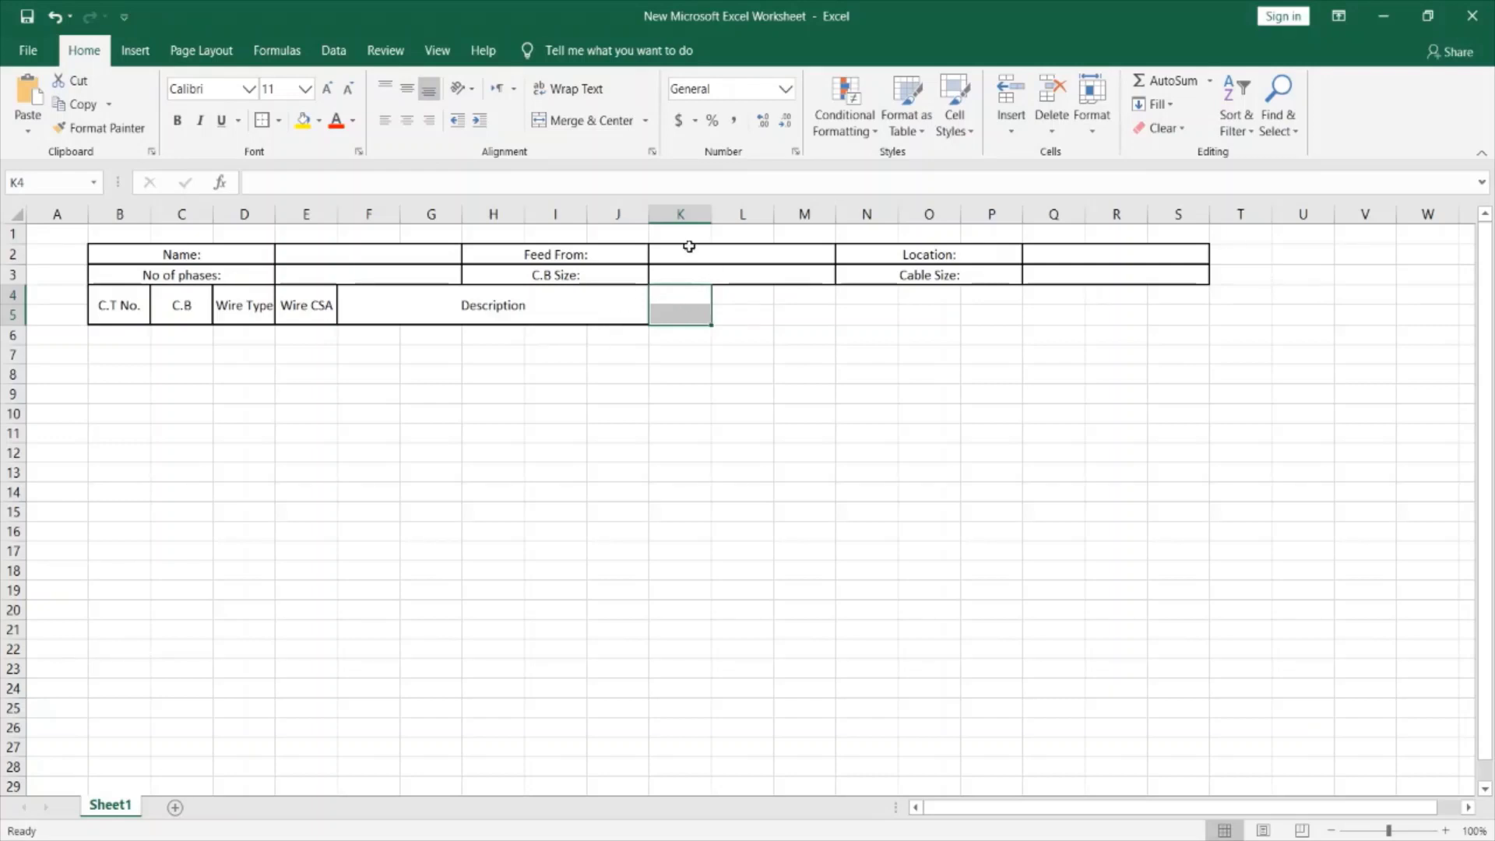
click(584, 120)
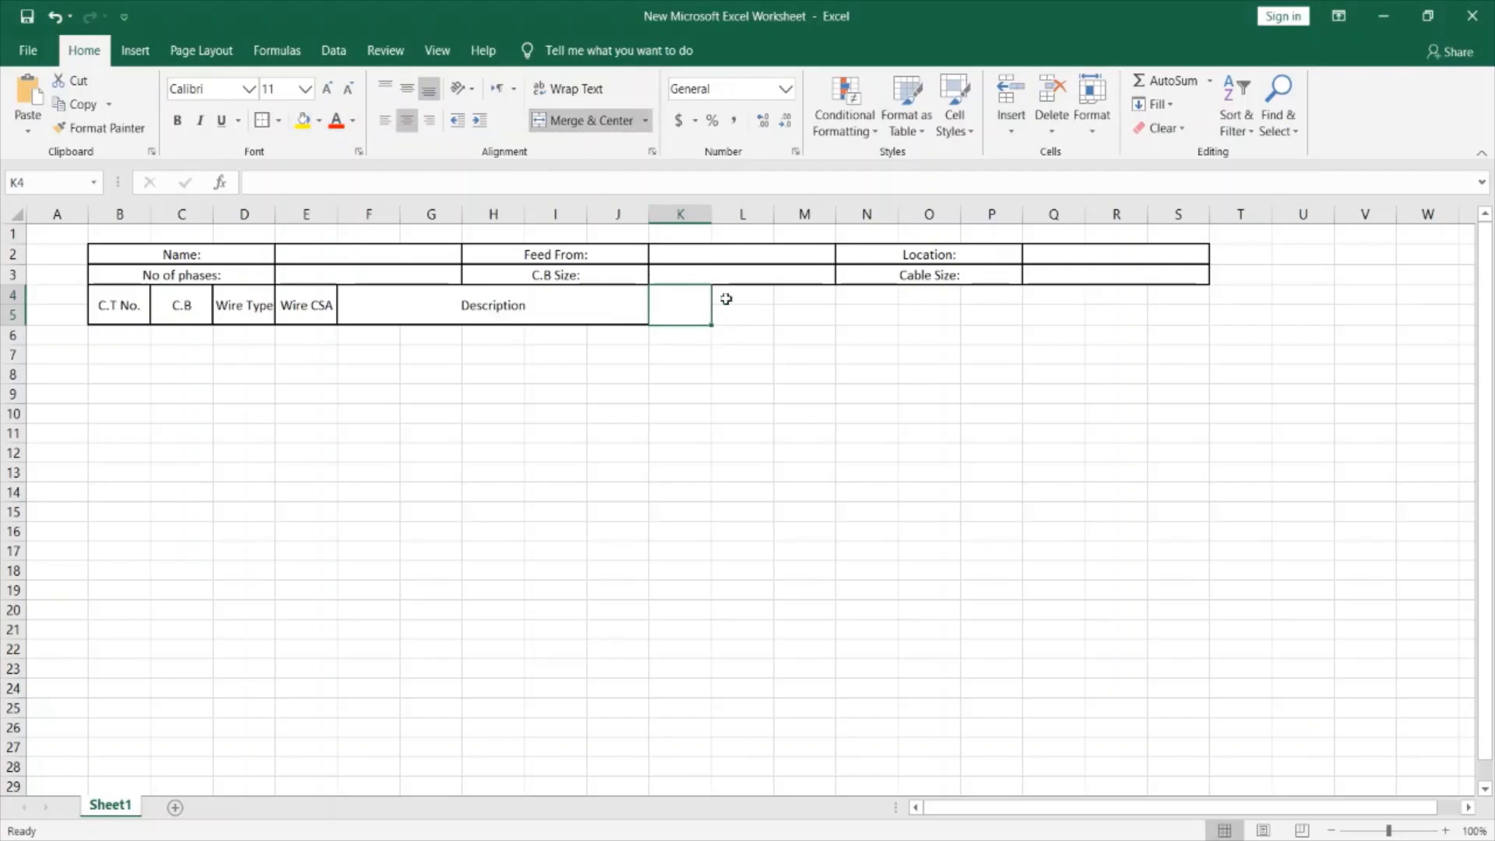
mouse_move(712, 319)
mouse_down()
mouse_move(1012, 321)
mouse_move(712, 304)
mouse_up()
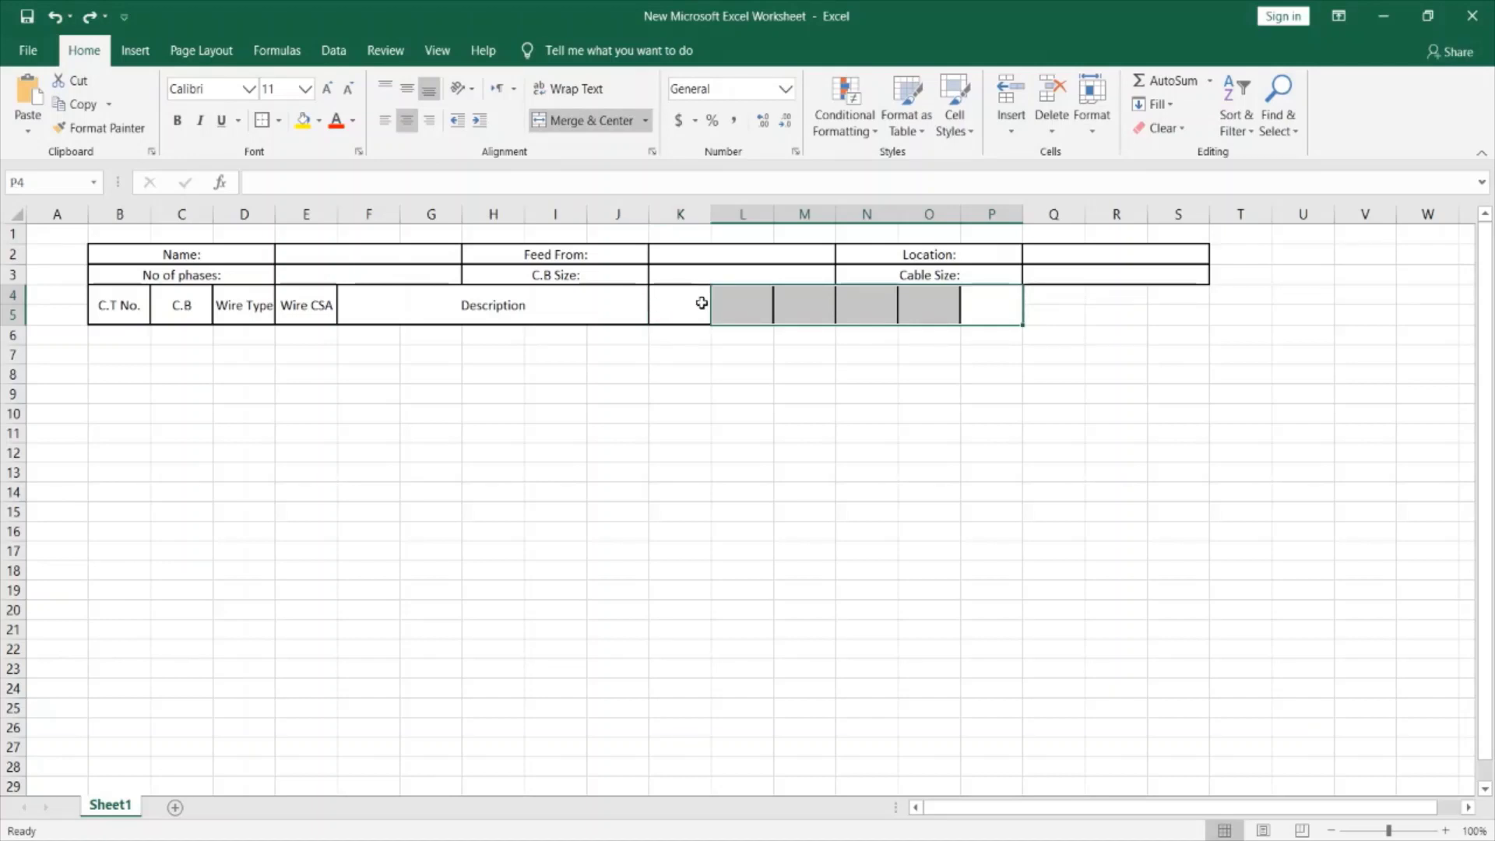
Enter the headings Lighting, Power Sockets and Air Conditioners in K4 through M4.
click(698, 303)
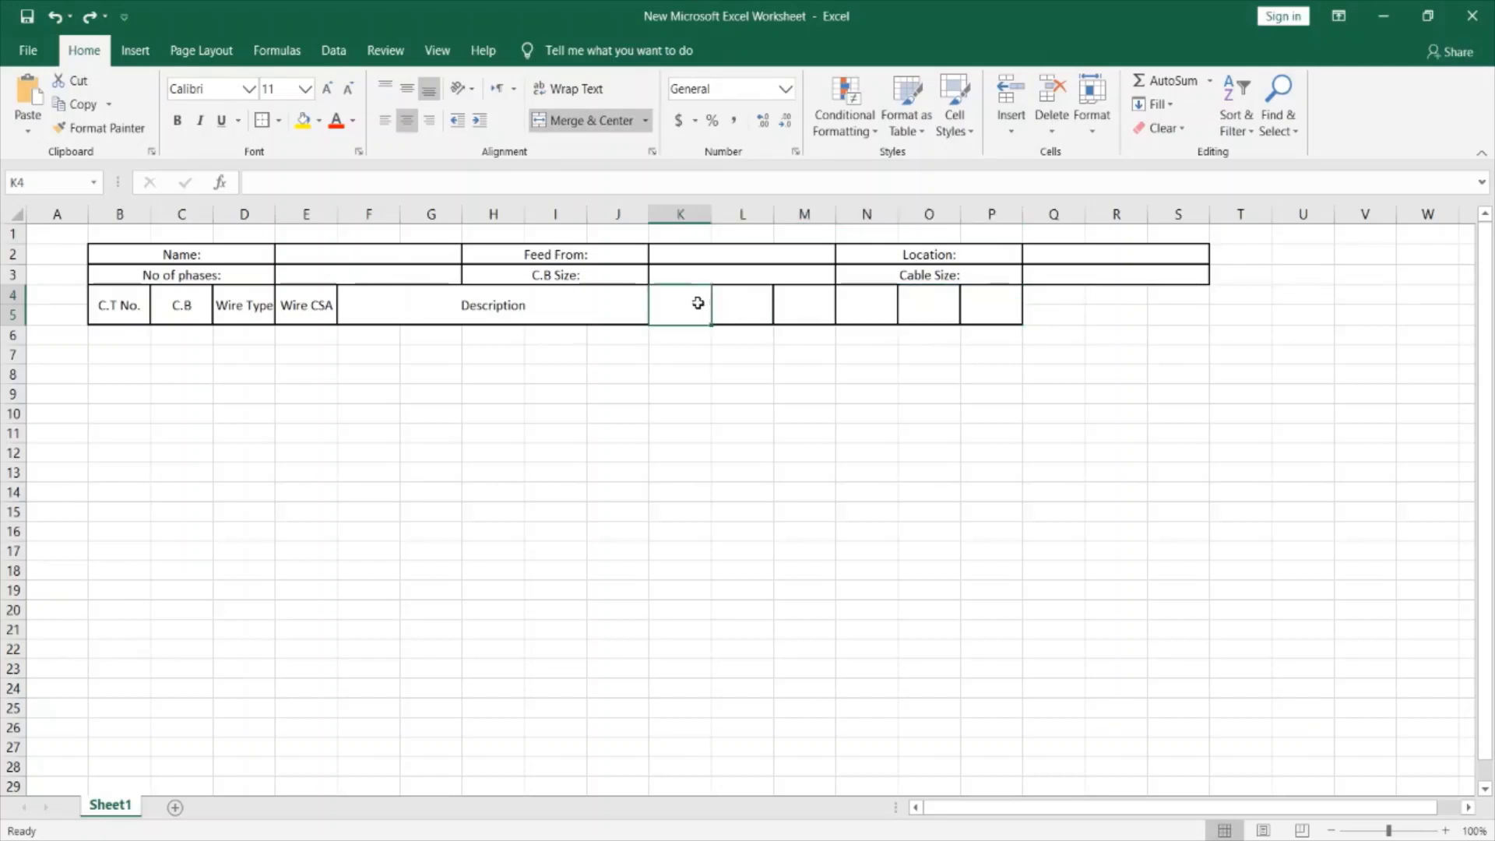
text(Li)
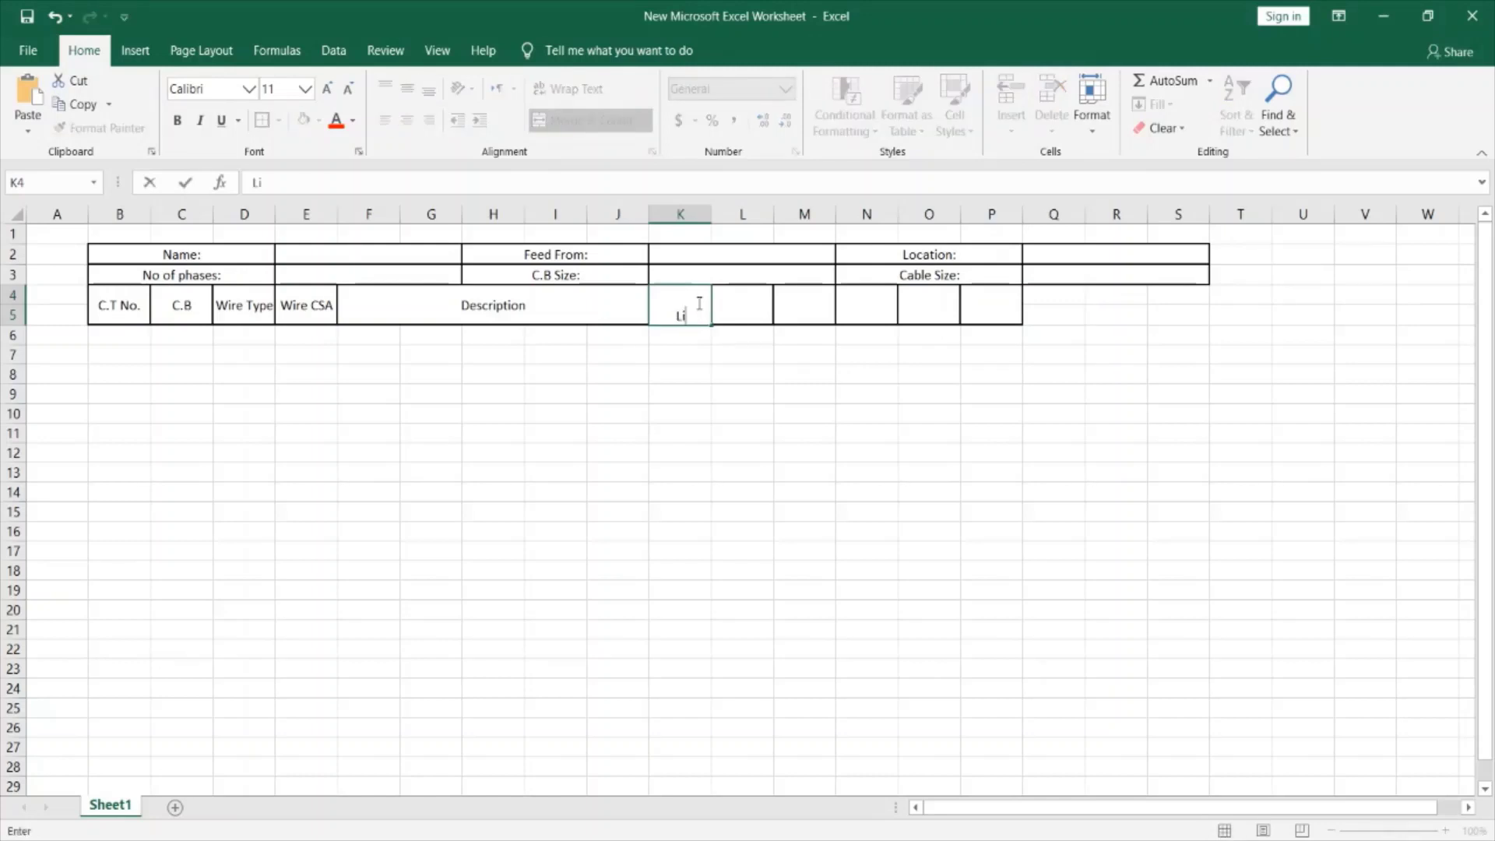
text(ghting)
key(Tab)
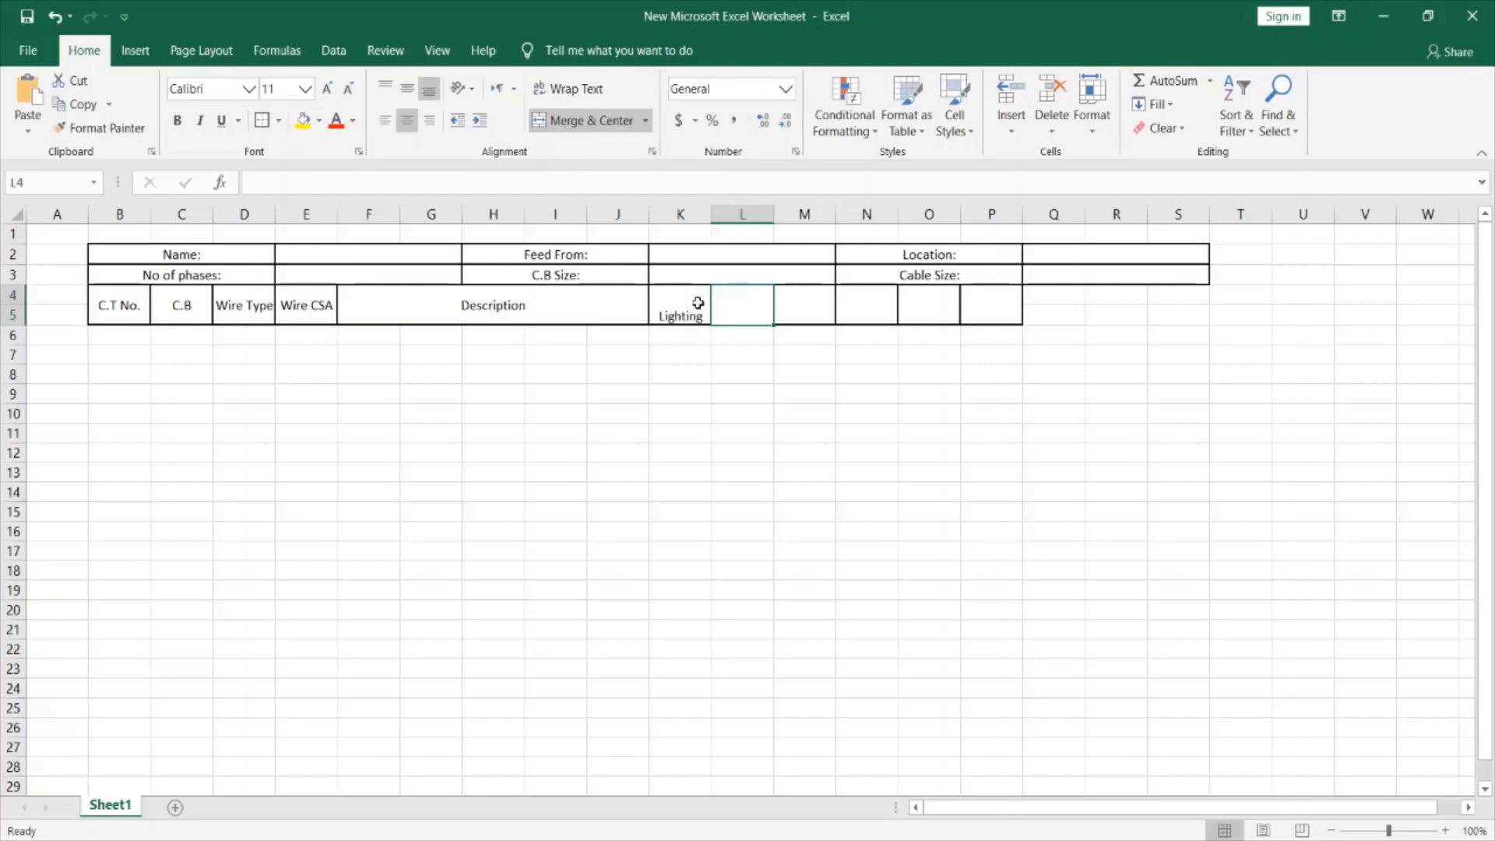
text(Pow)
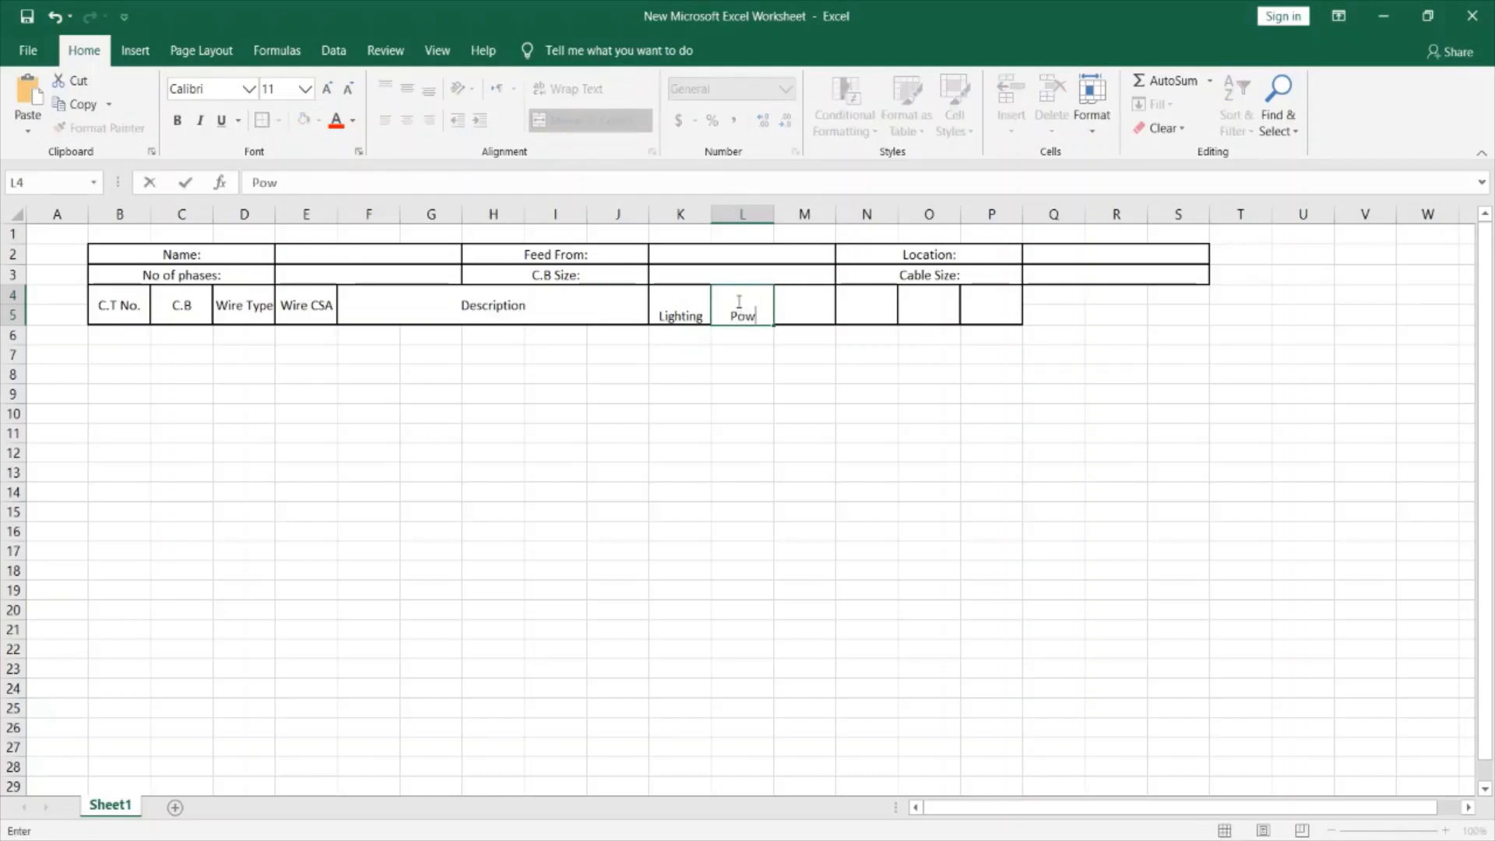
text(er Sockets)
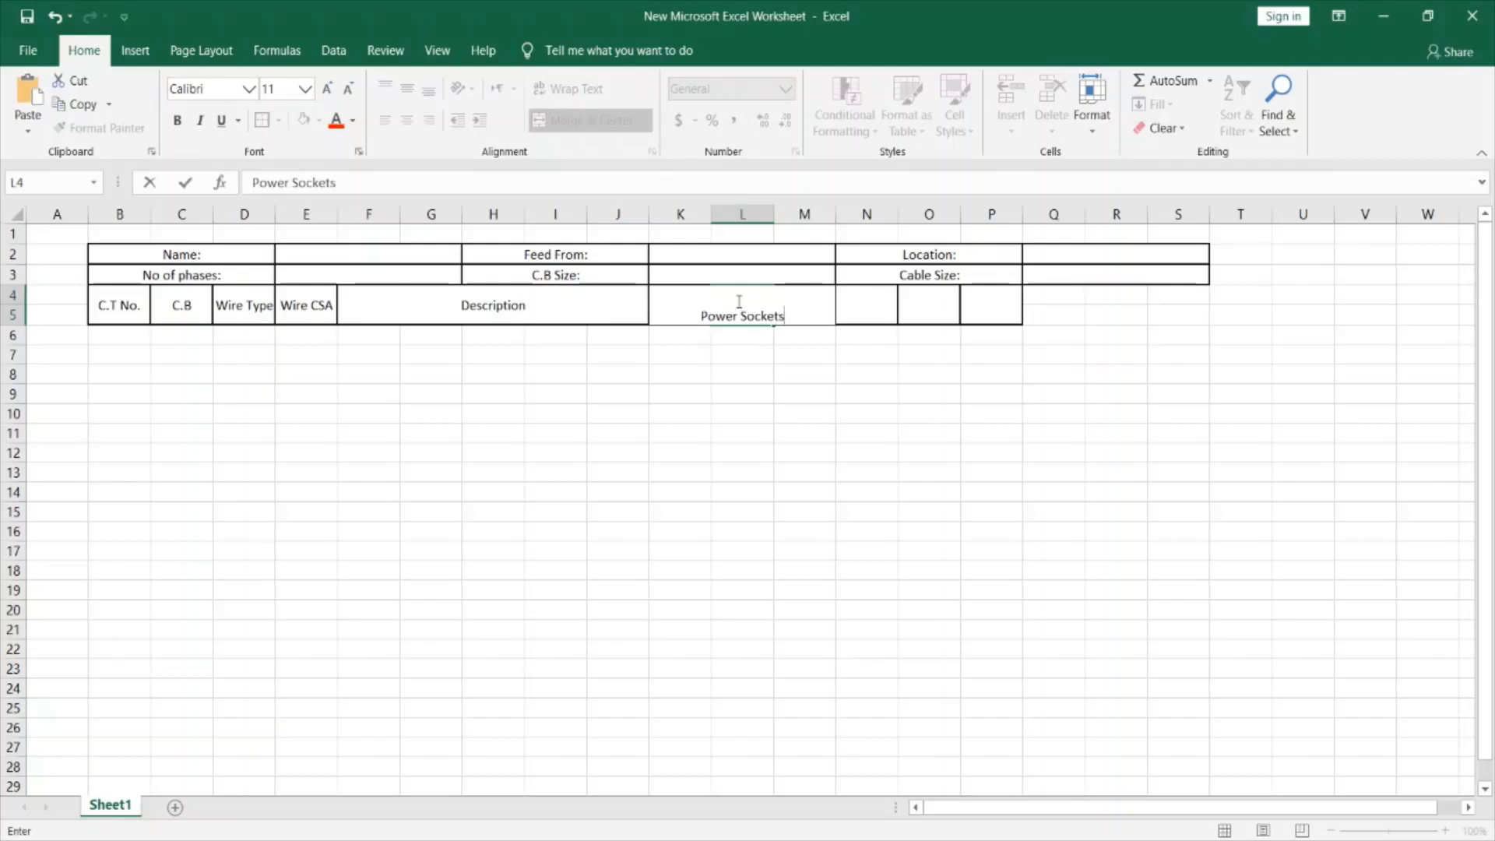
click(854, 323)
click(806, 310)
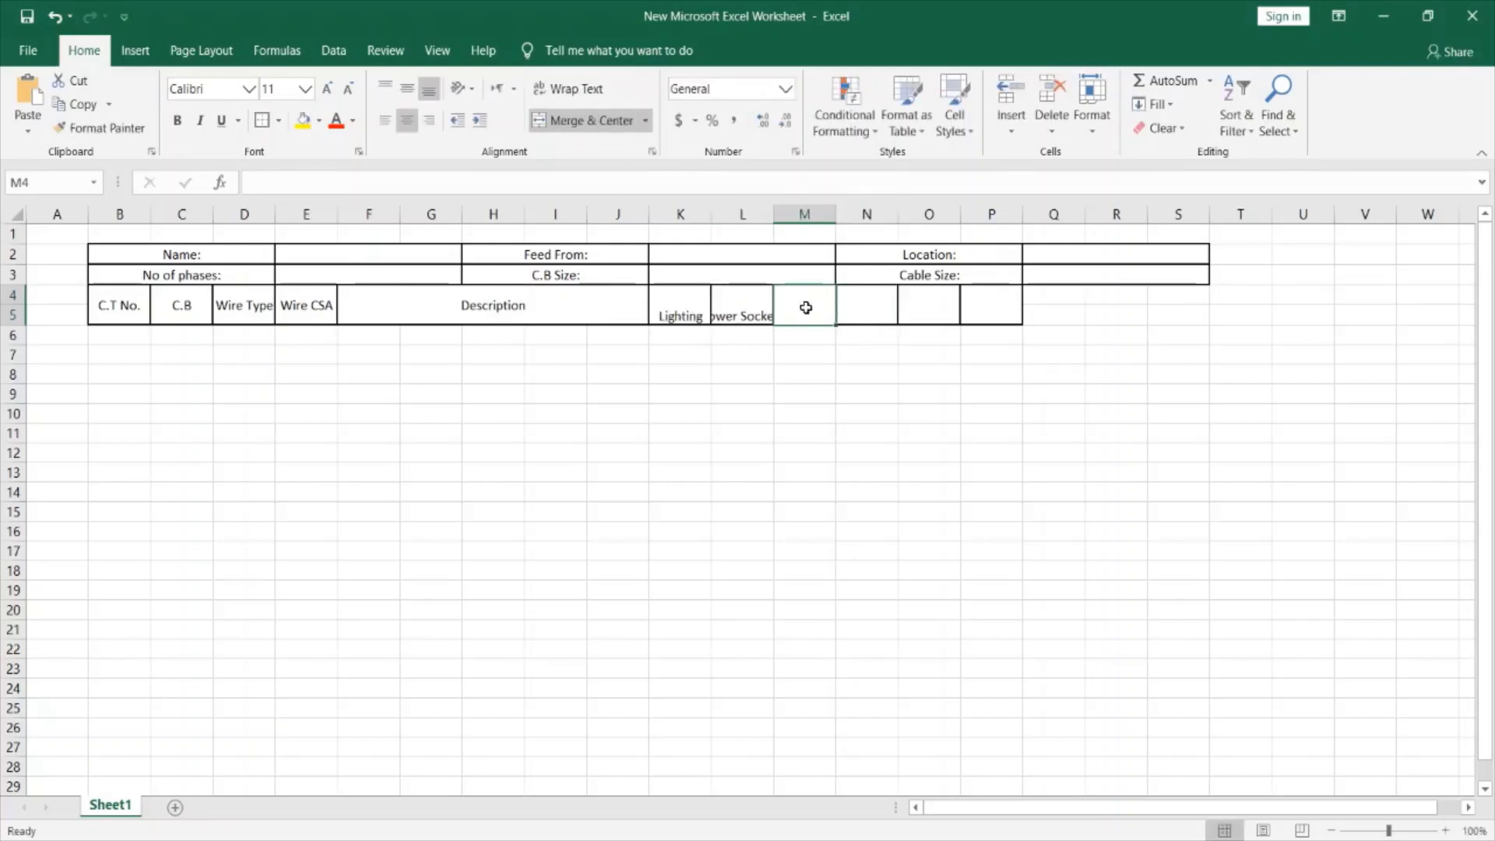
text(Air)
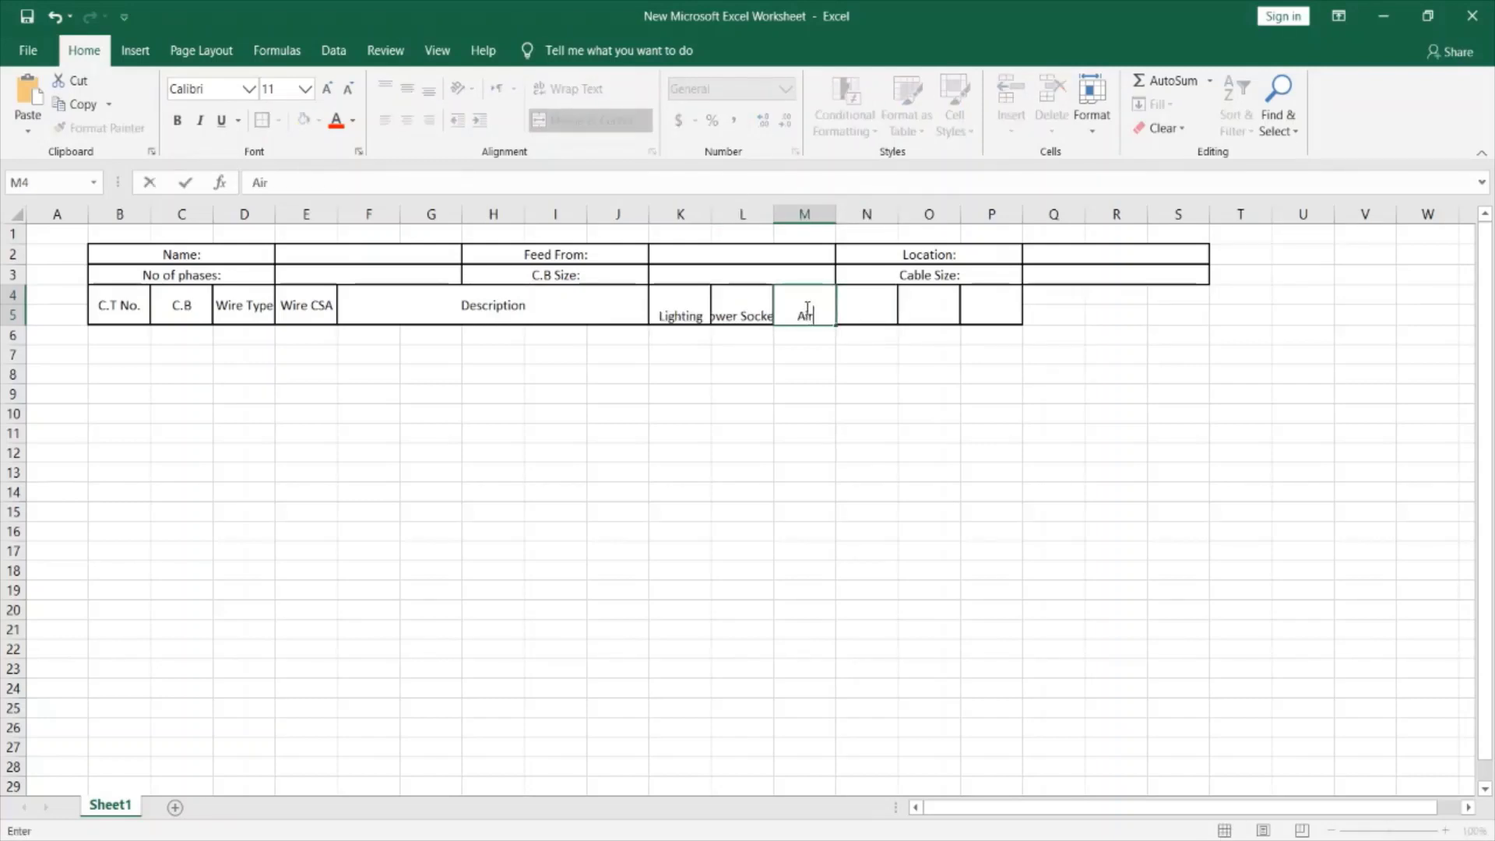
text( Conditioners)
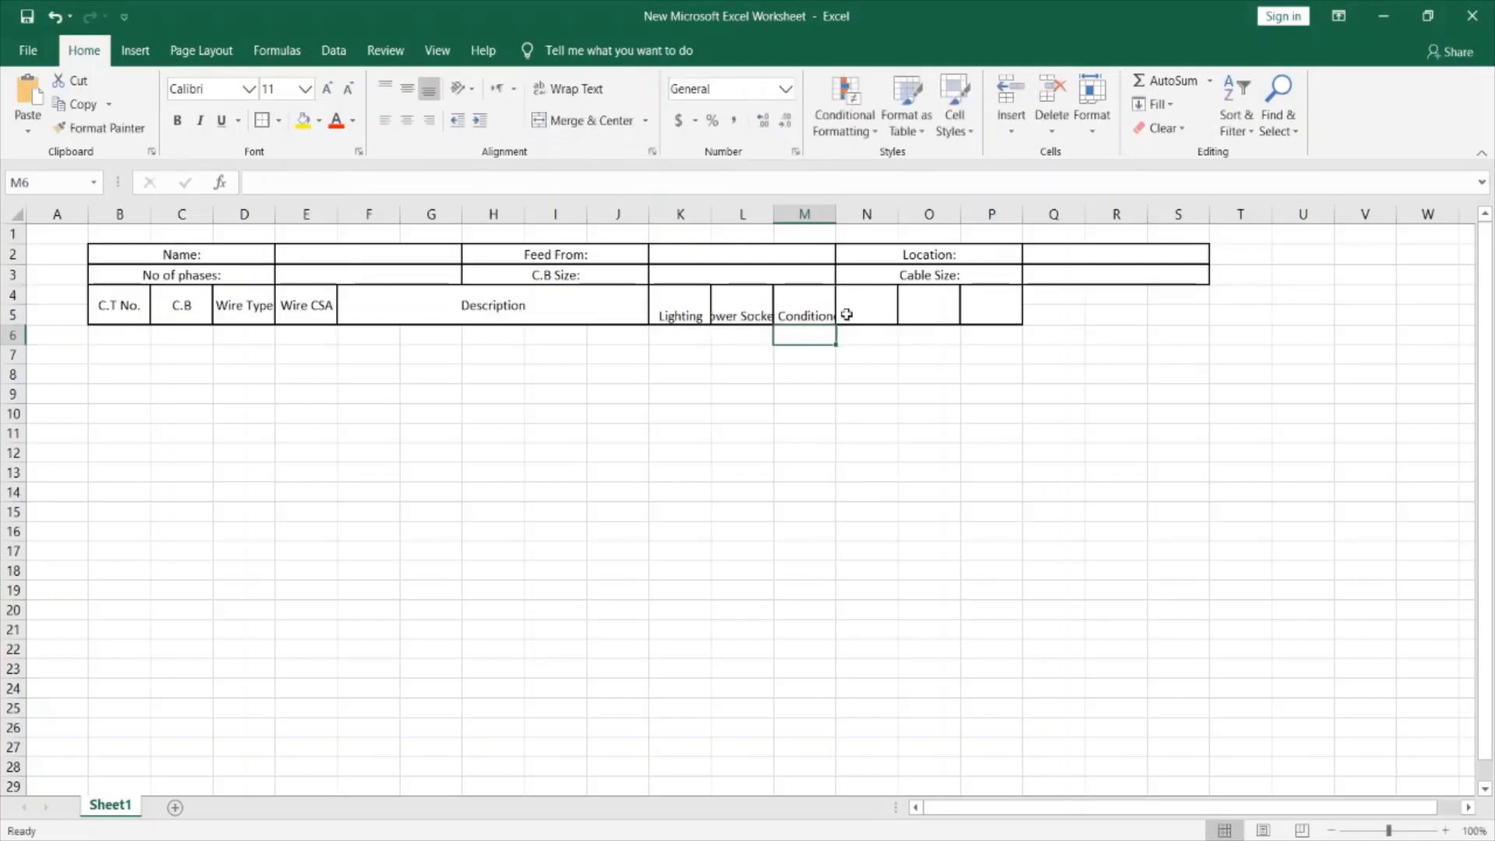
click(862, 301)
Enter the headings Water Heaters, Cookers and Other Loads in N4 through P4.
text(Water Heaters)
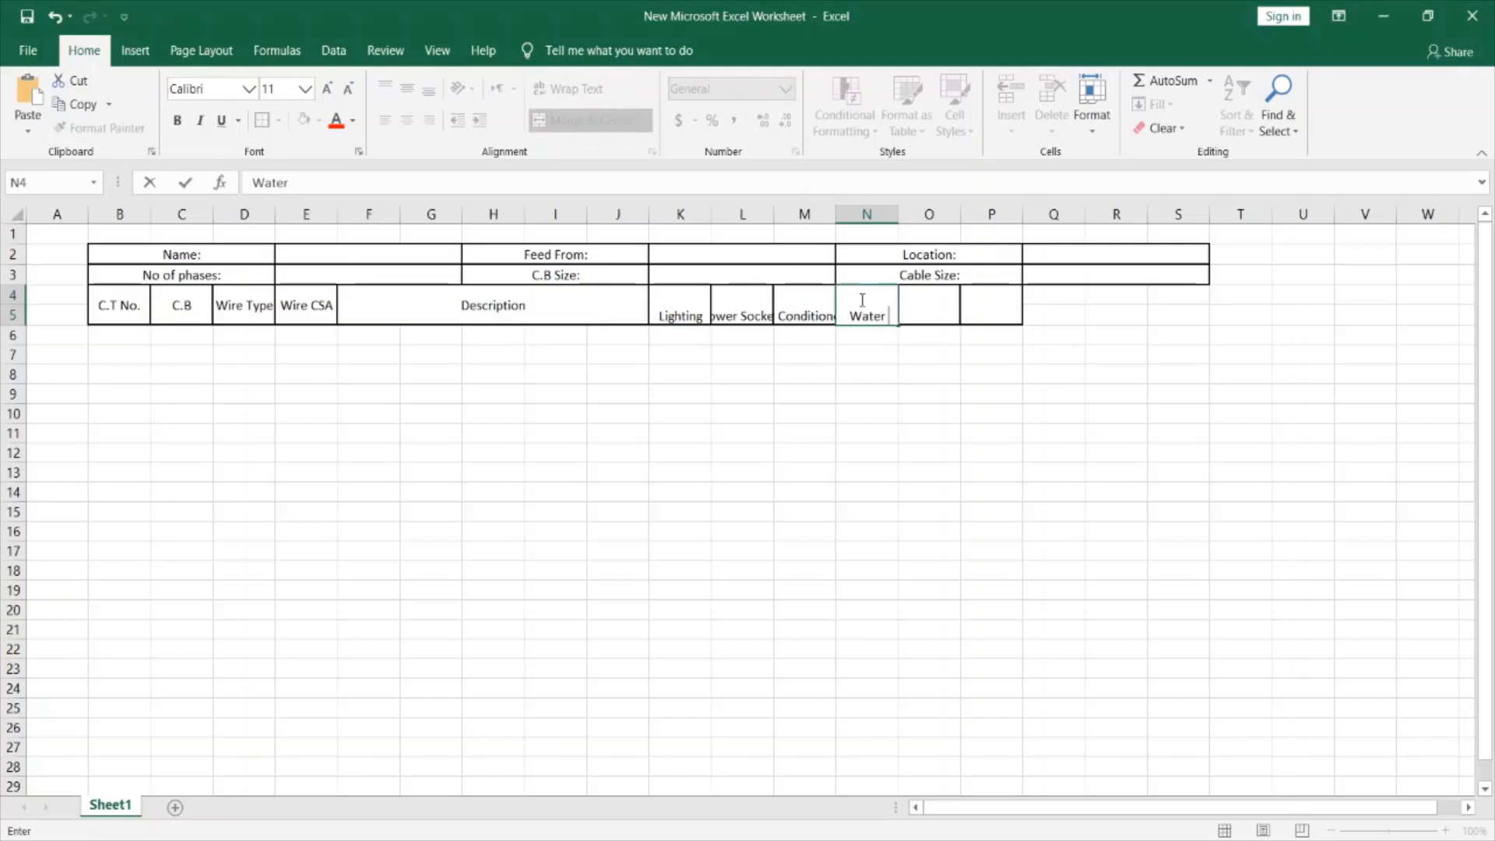
click(869, 360)
click(928, 300)
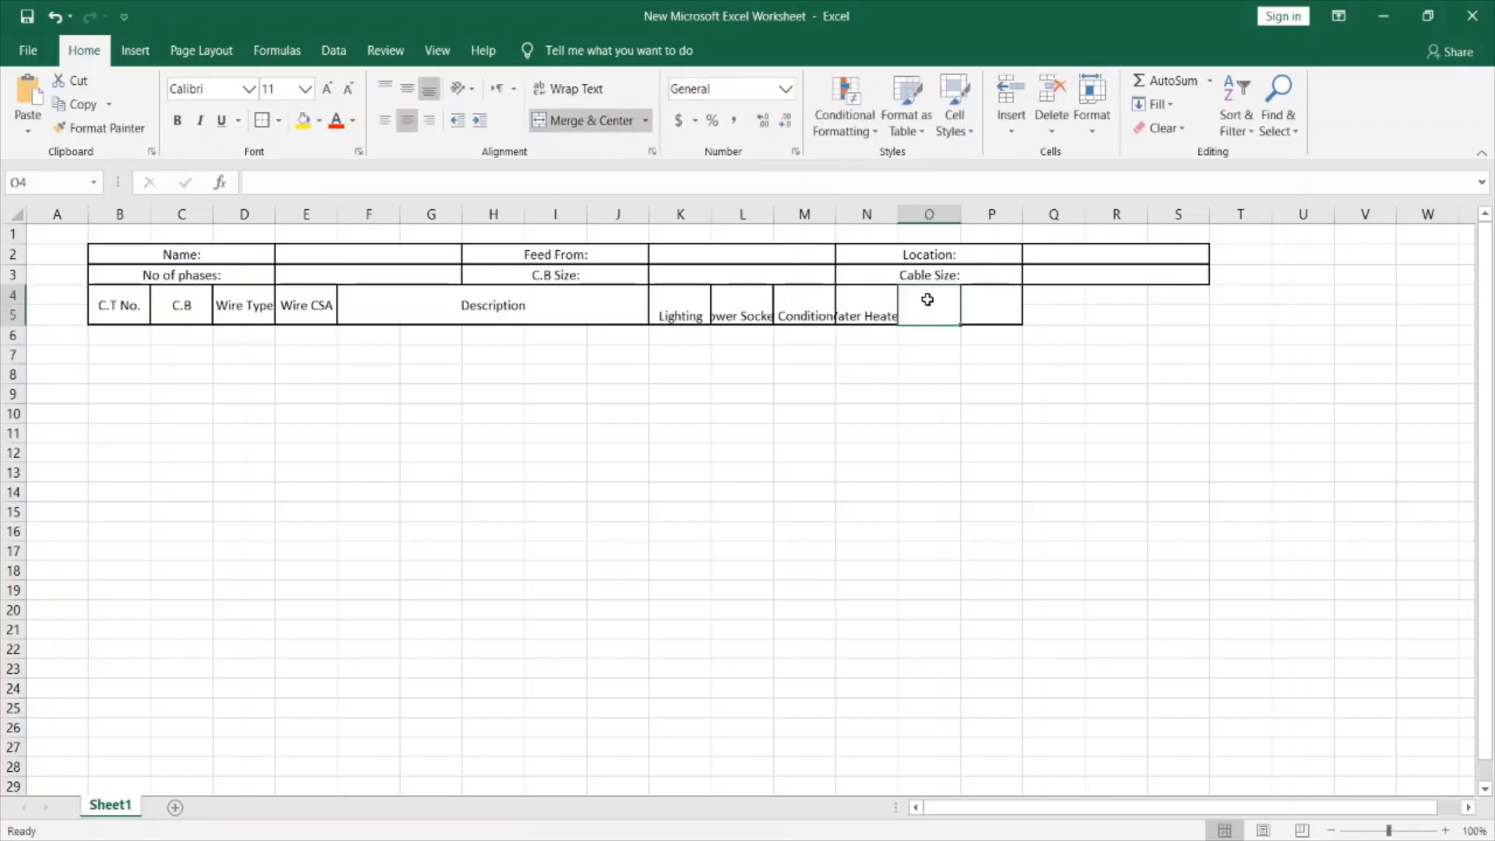
text(Cookers)
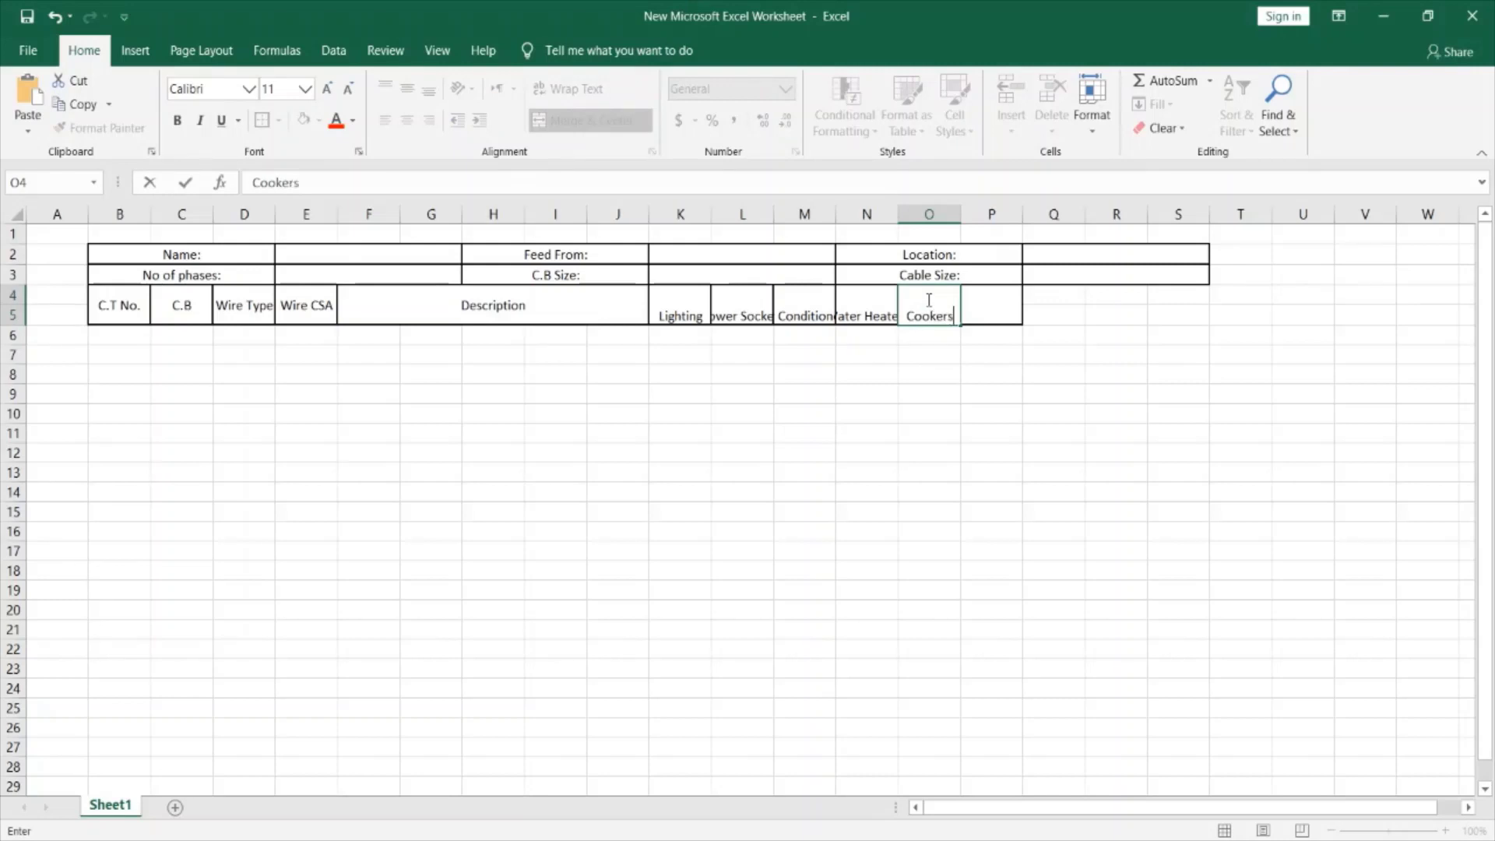
click(994, 308)
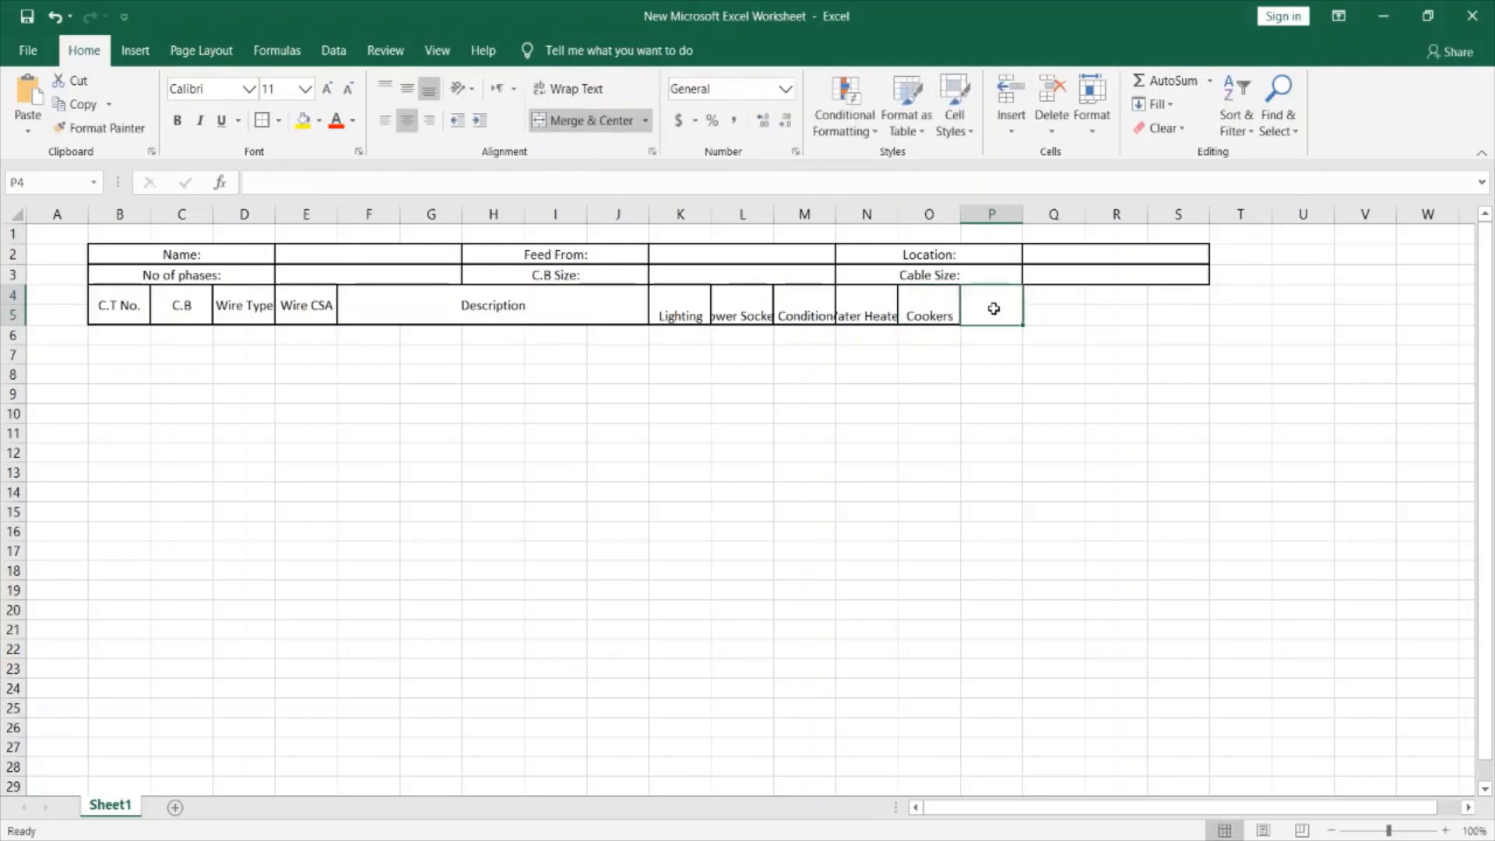
text(Other)
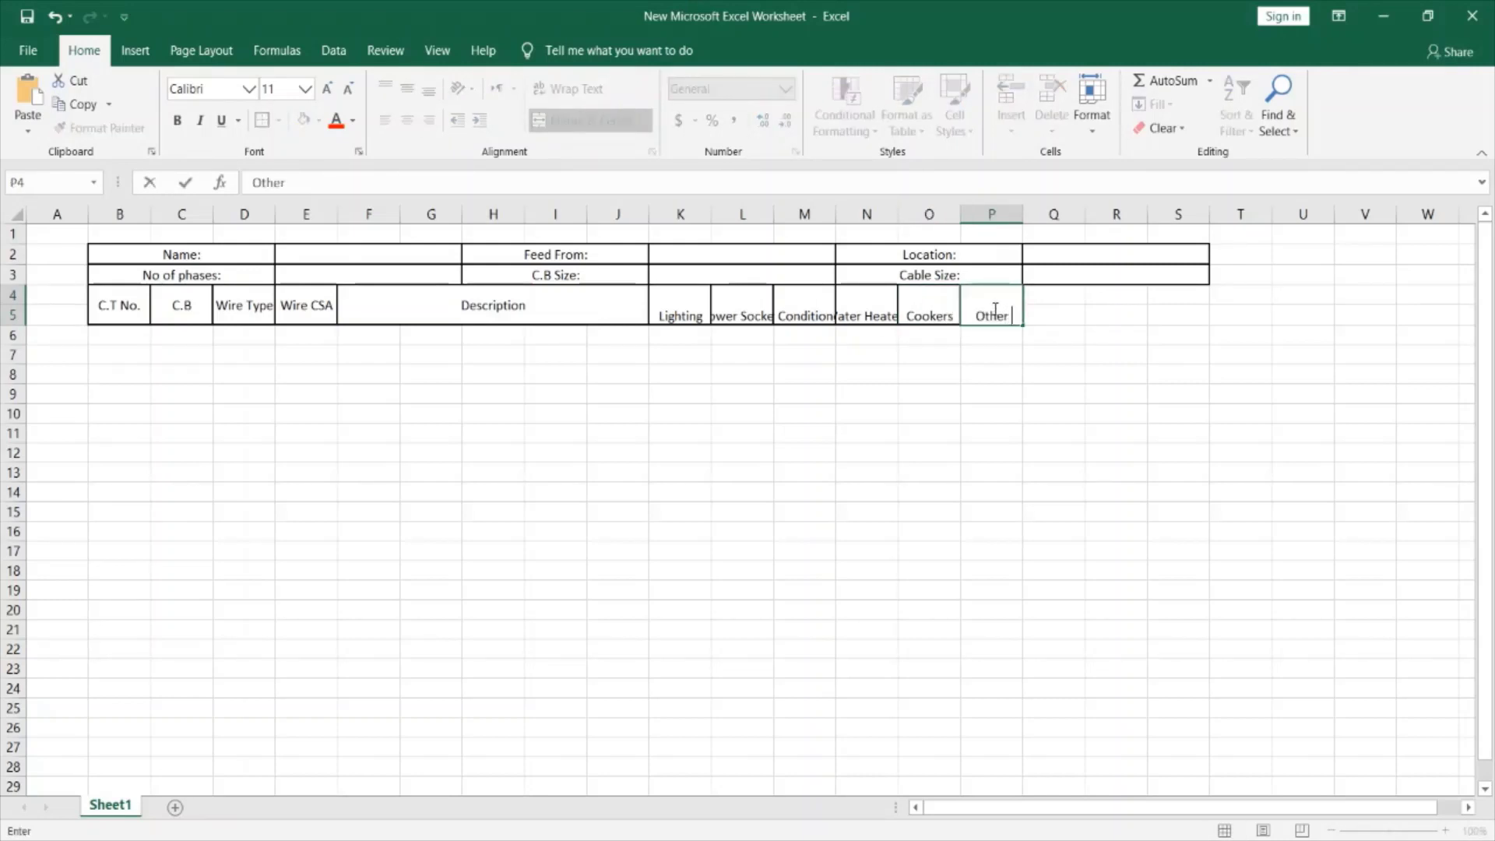
text( Loads)
key(Return)
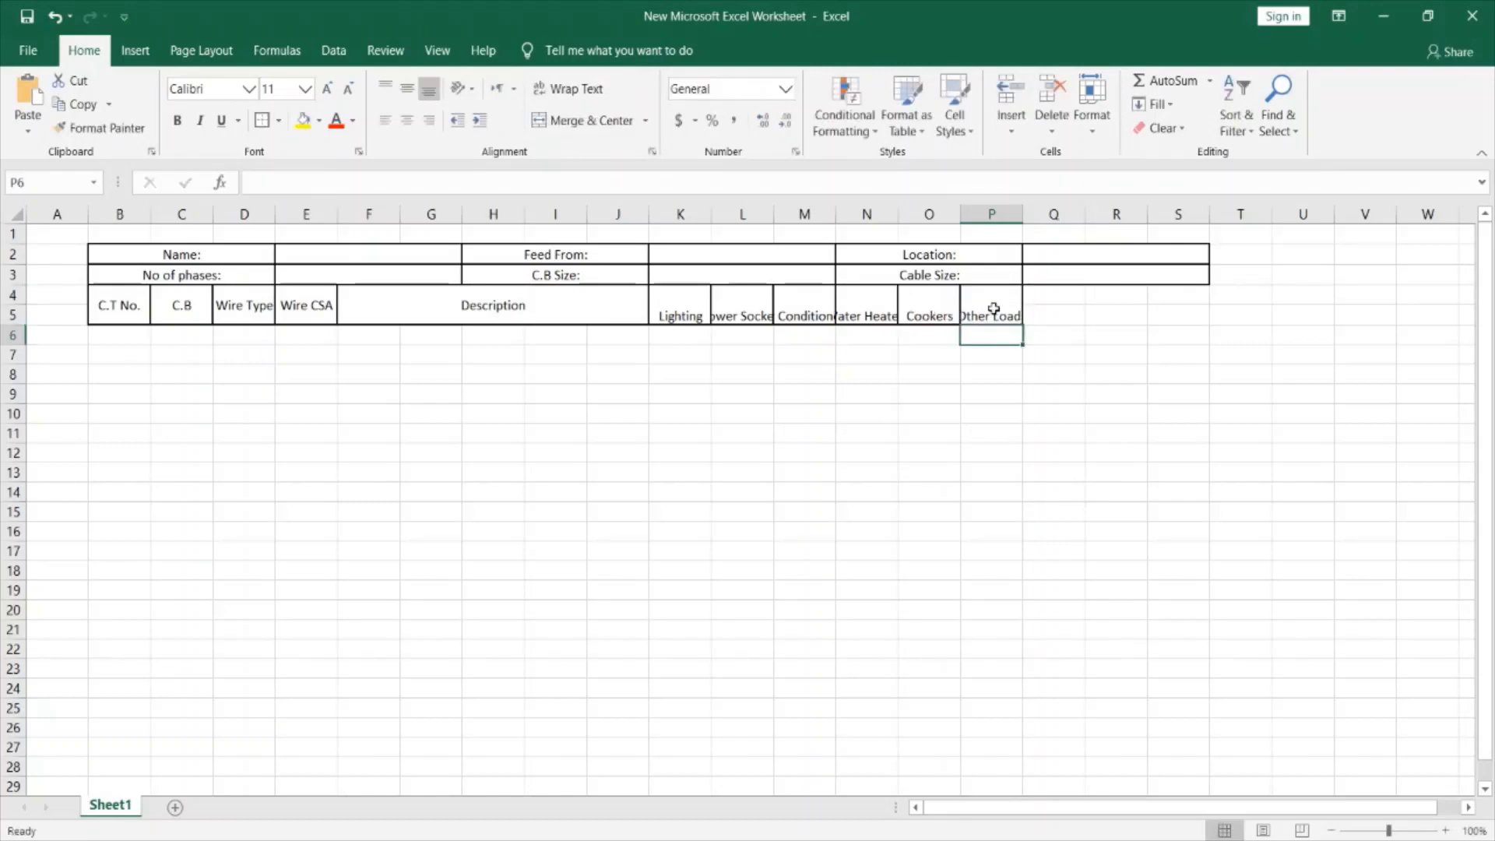
Middle-align and wrap the six load headings in K4:P5.
drag(677, 311, 980, 309)
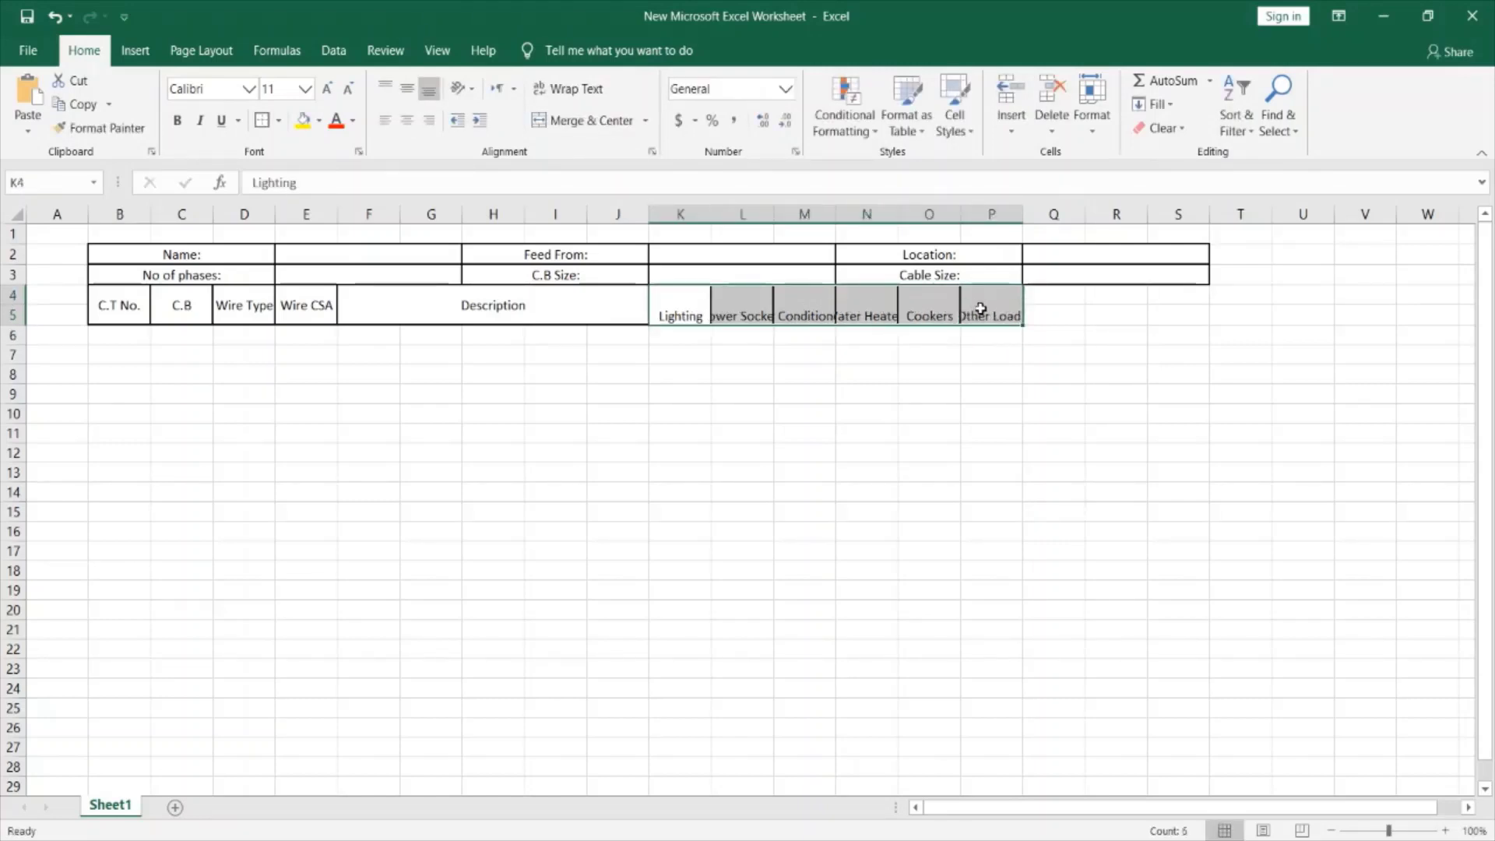
click(405, 92)
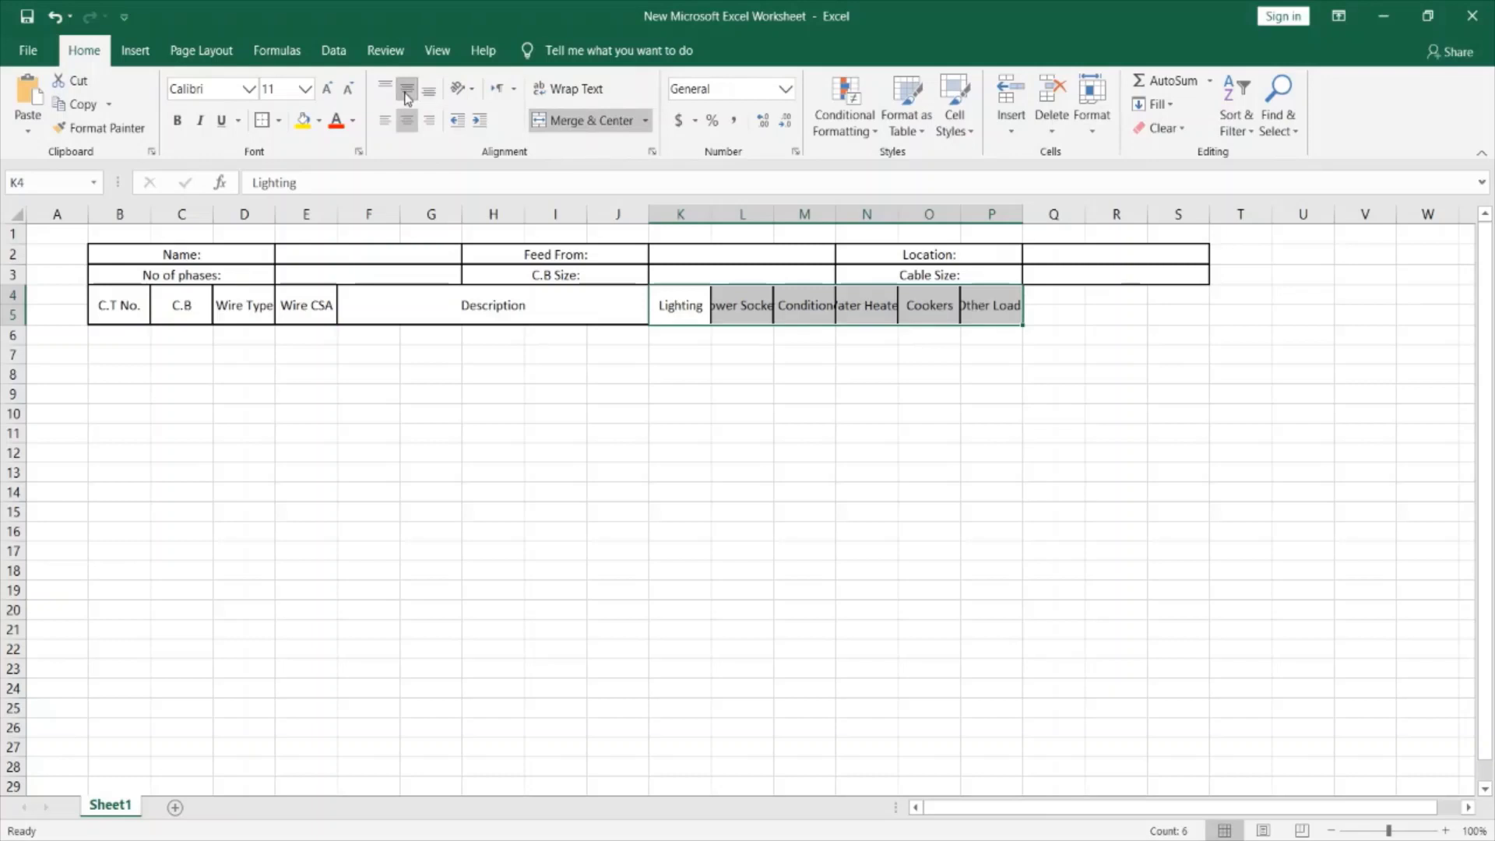
click(578, 90)
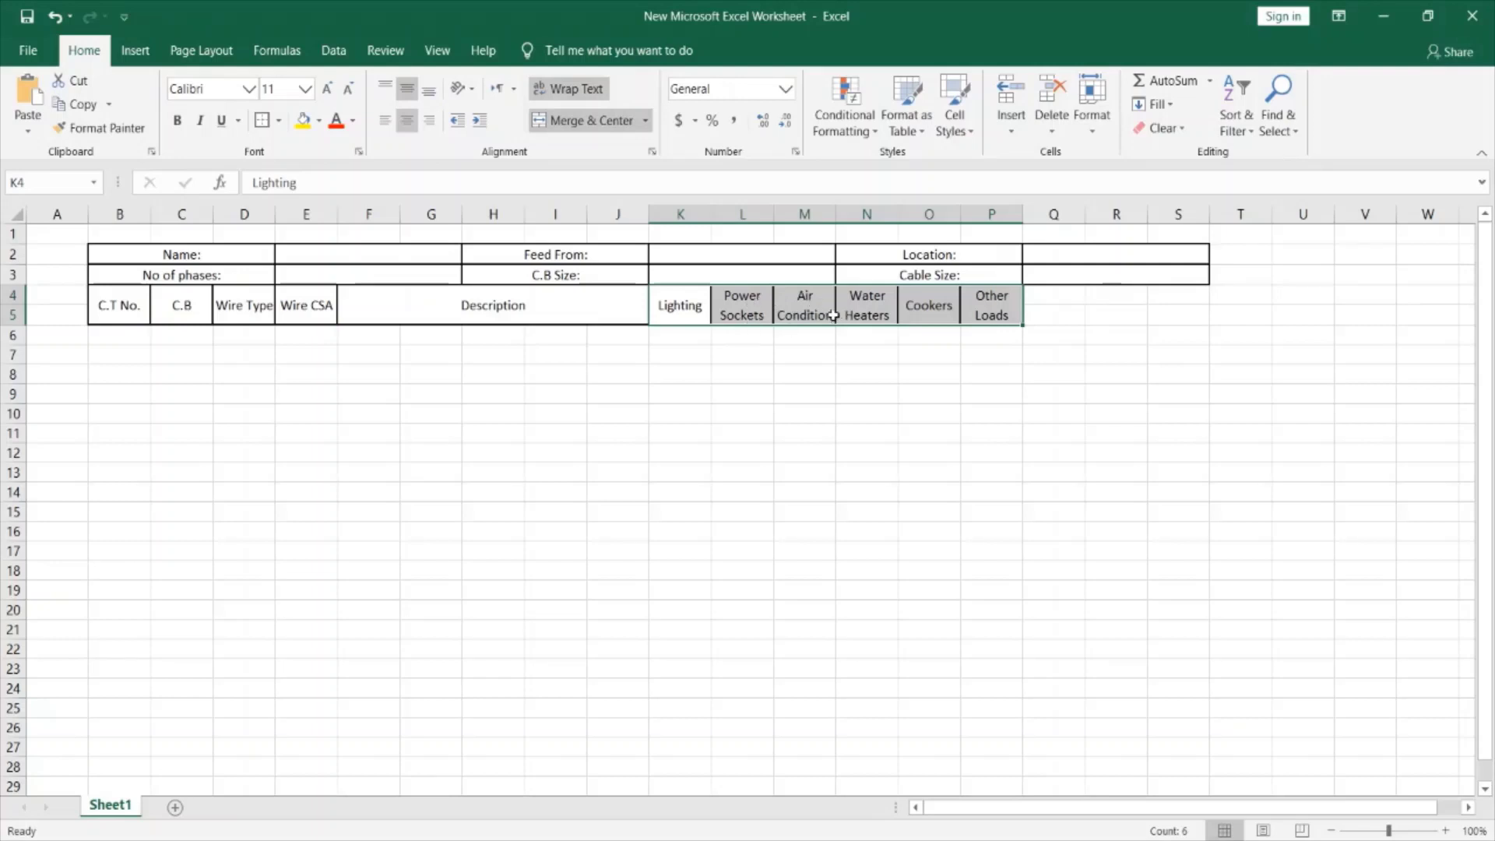
click(1059, 306)
Merge Q4:Q5 and copy the merged cell across to column S.
drag(1061, 293, 1186, 313)
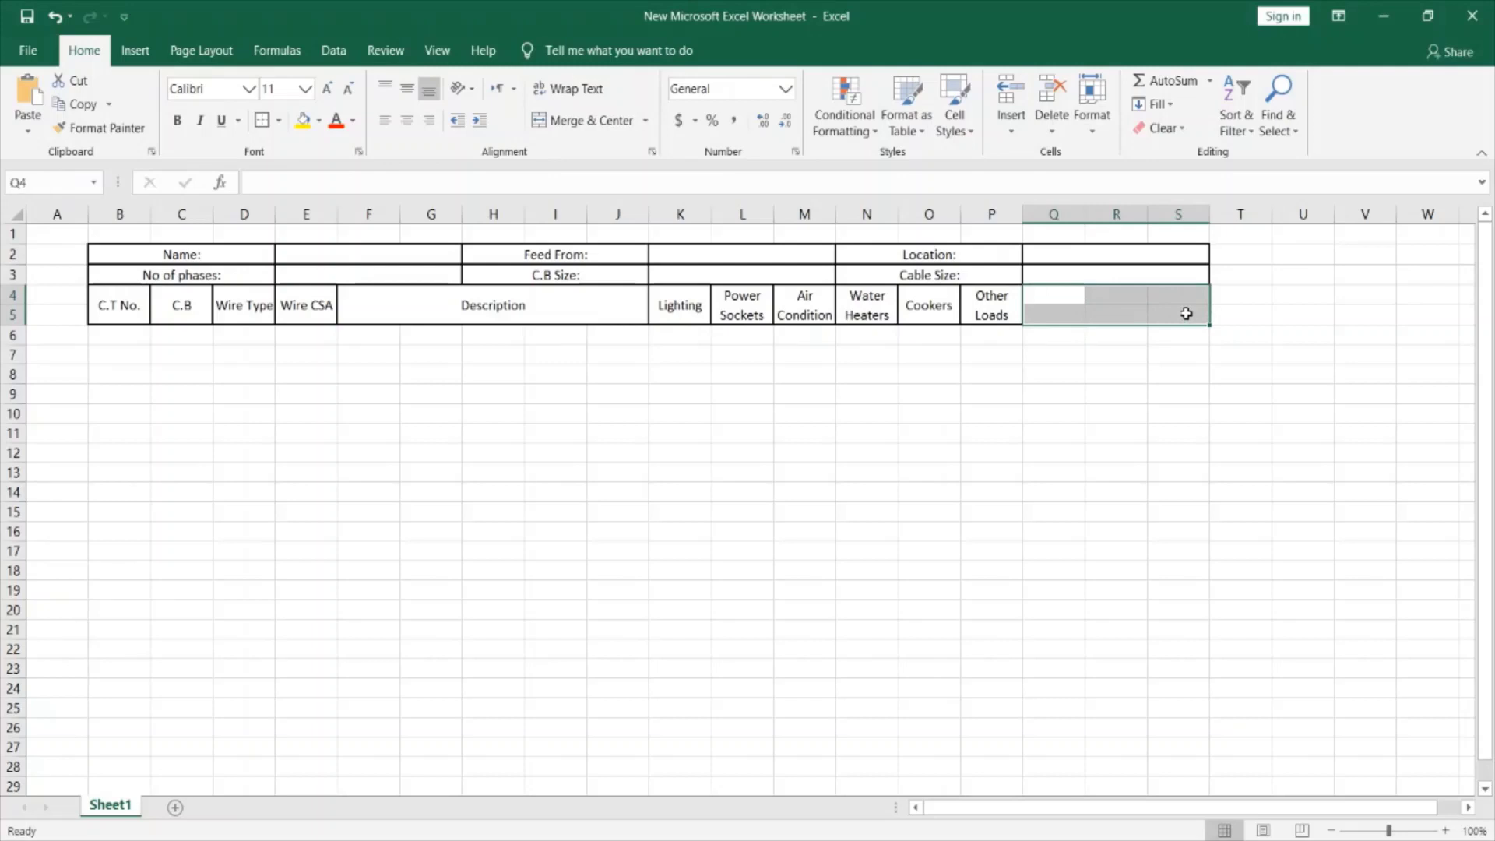
click(1114, 341)
drag(1050, 295, 1053, 311)
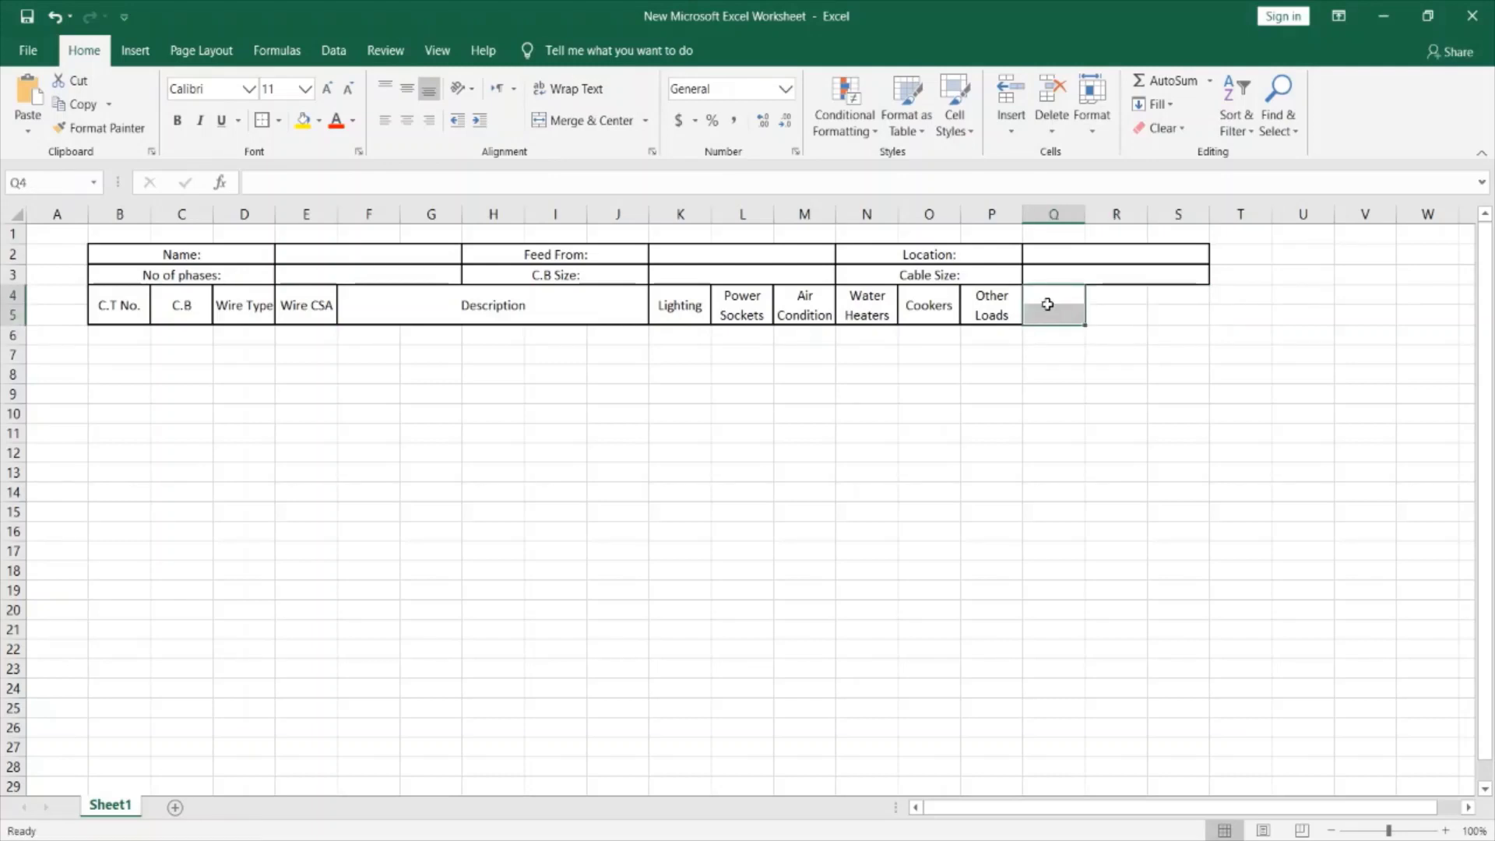
click(580, 119)
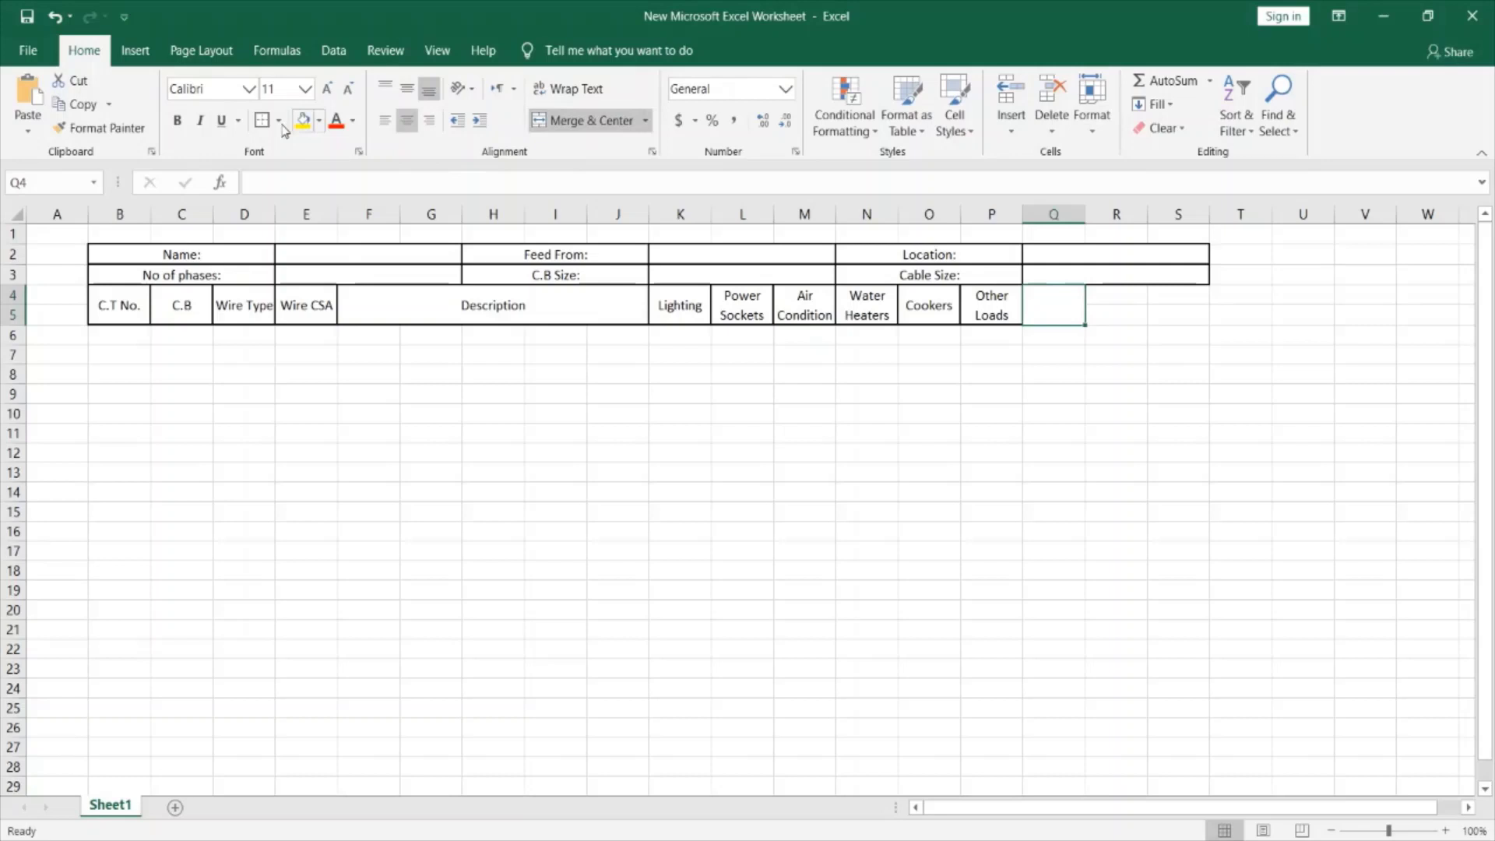
drag(1093, 326, 1208, 327)
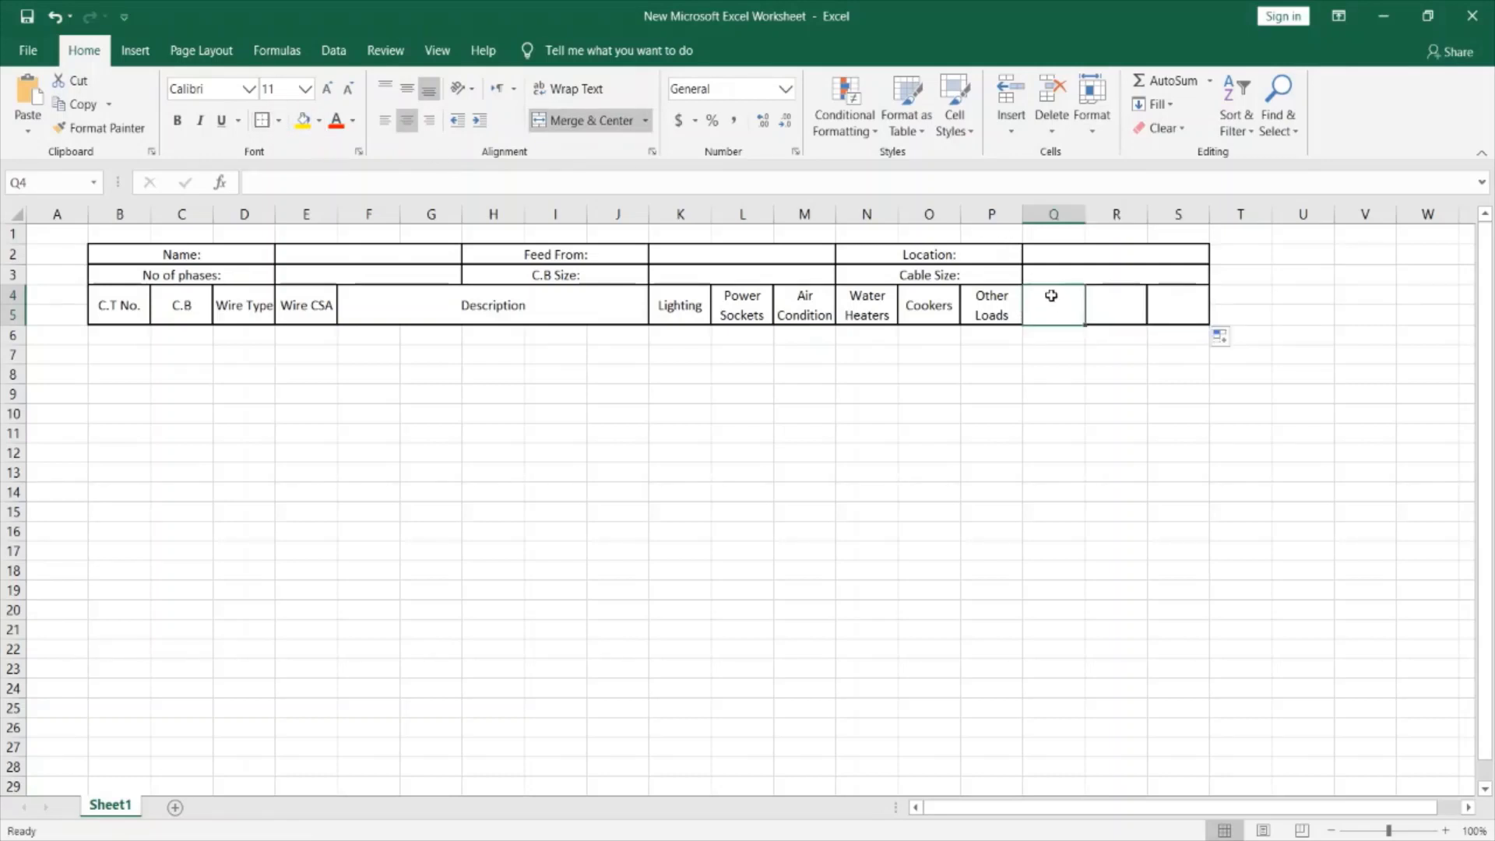
Label the phase cells R, Y and B and centre them vertically.
text(R)
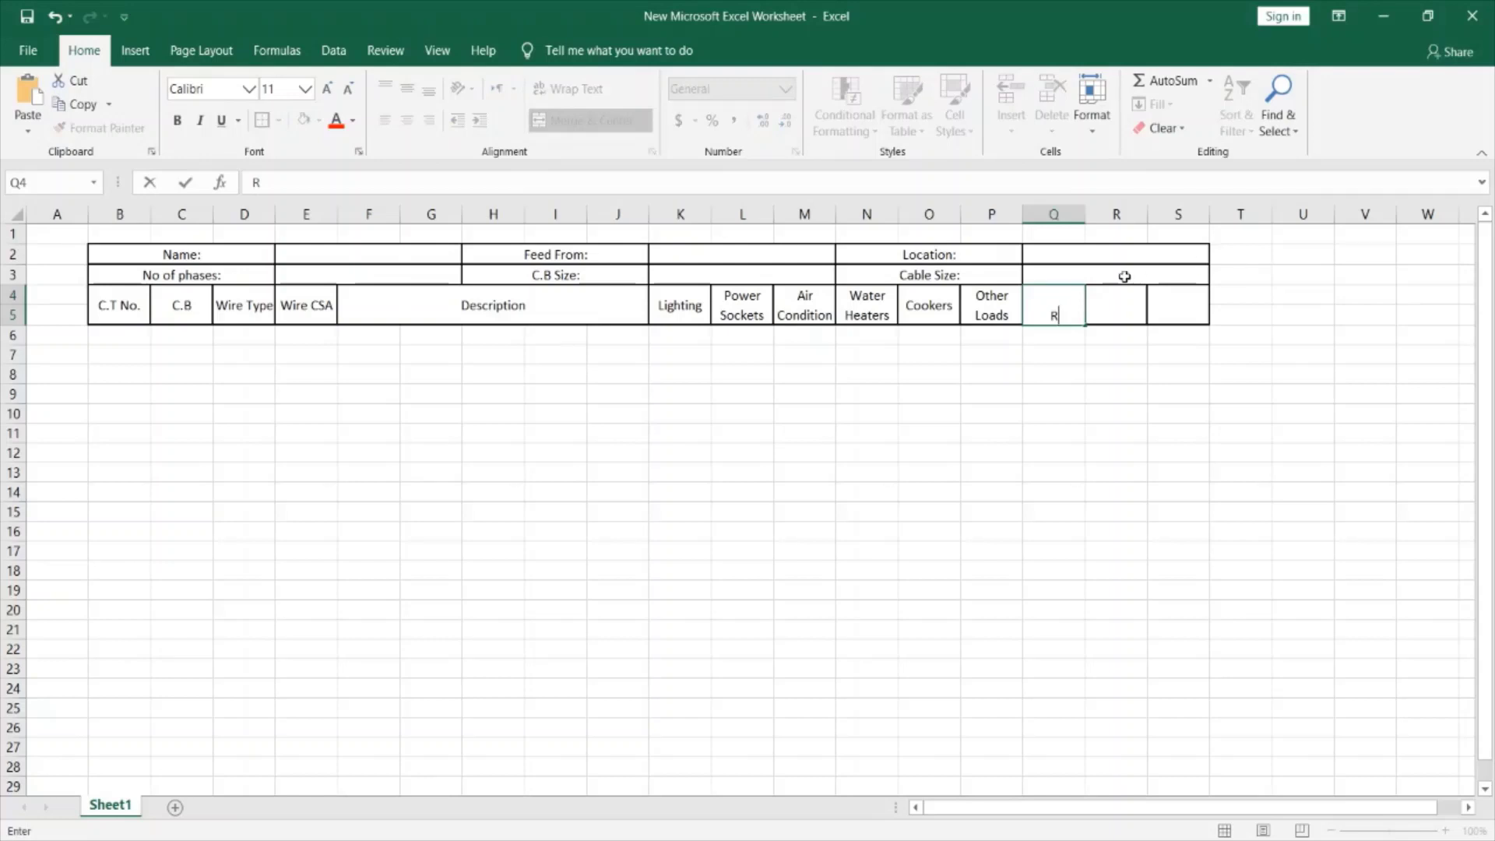
click(1112, 313)
text(Y)
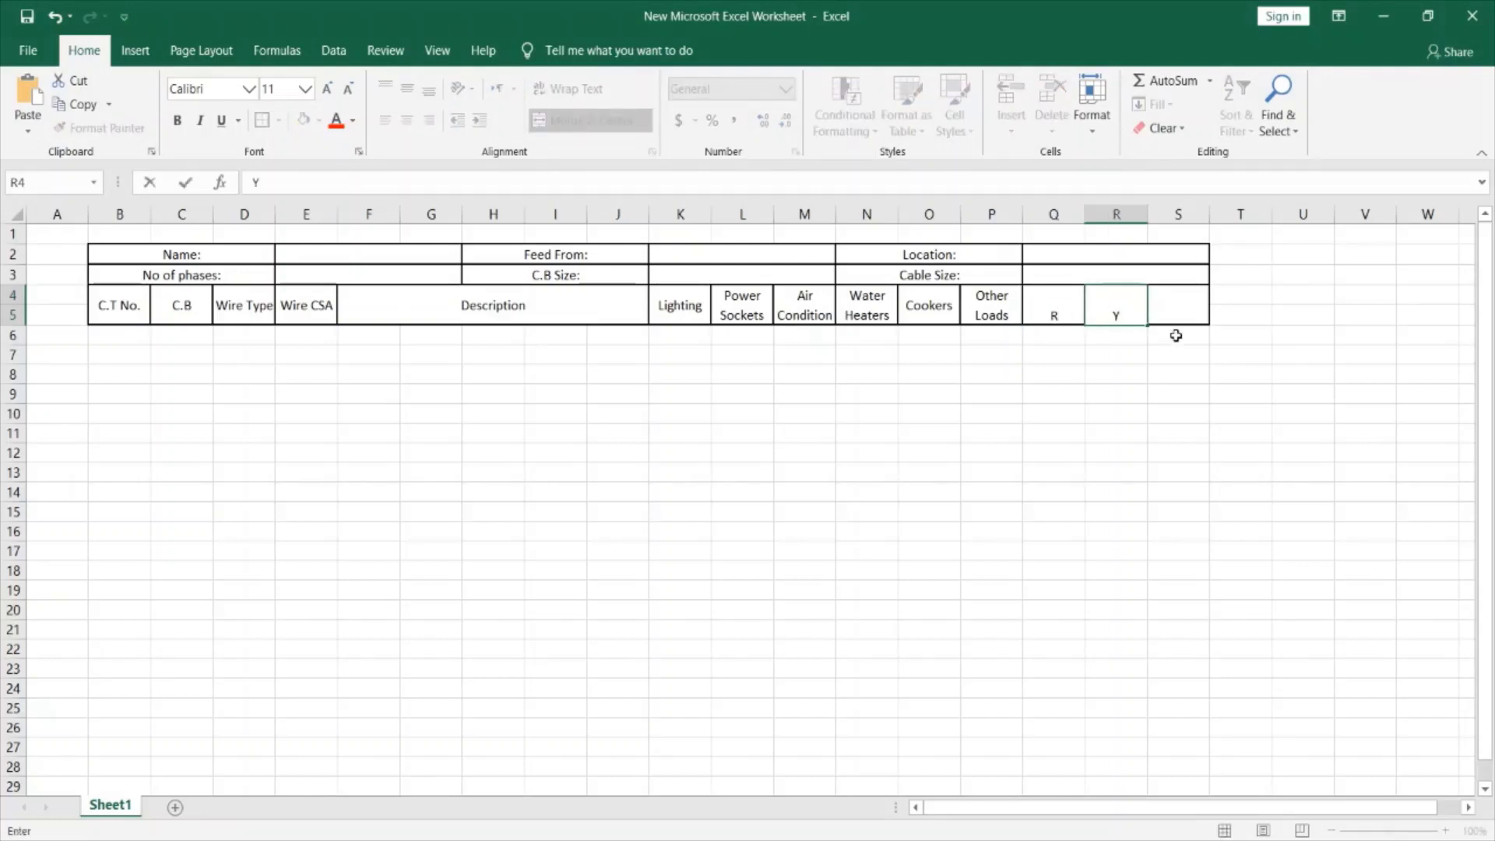
click(1178, 311)
text(B)
click(1182, 396)
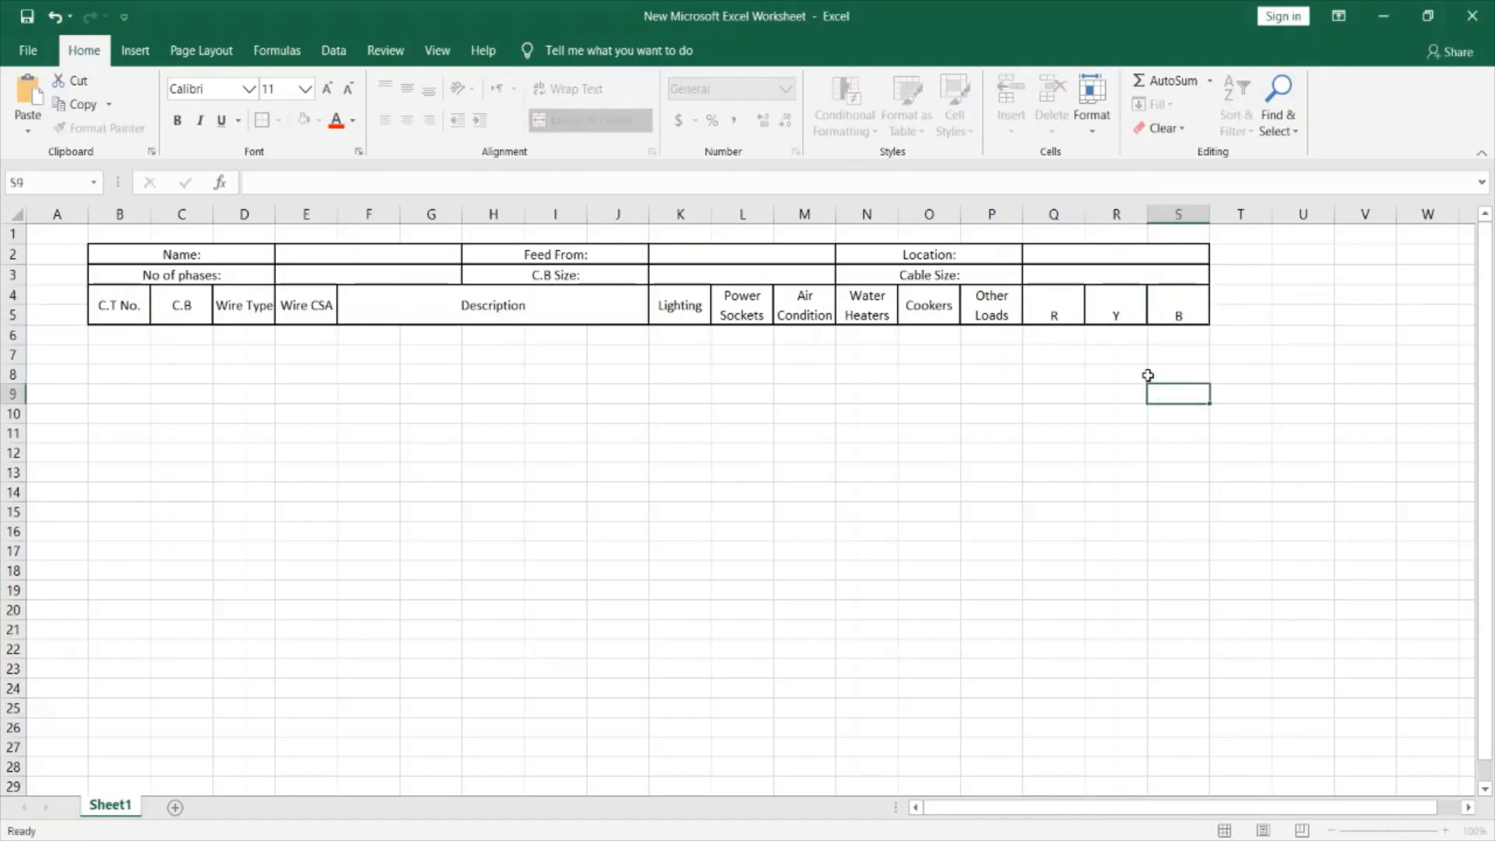
drag(1055, 312, 1179, 313)
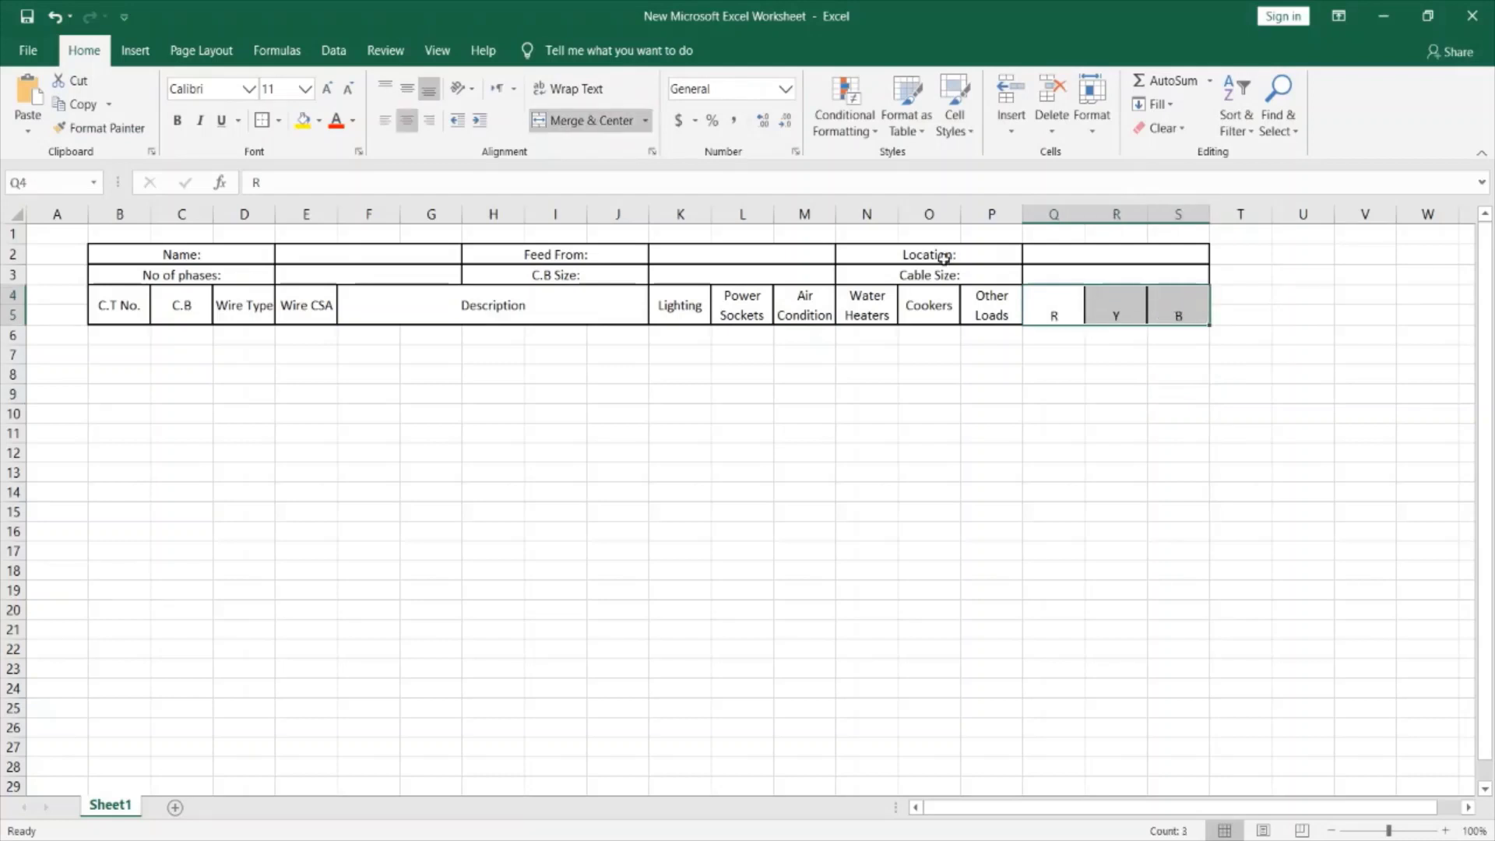
click(408, 92)
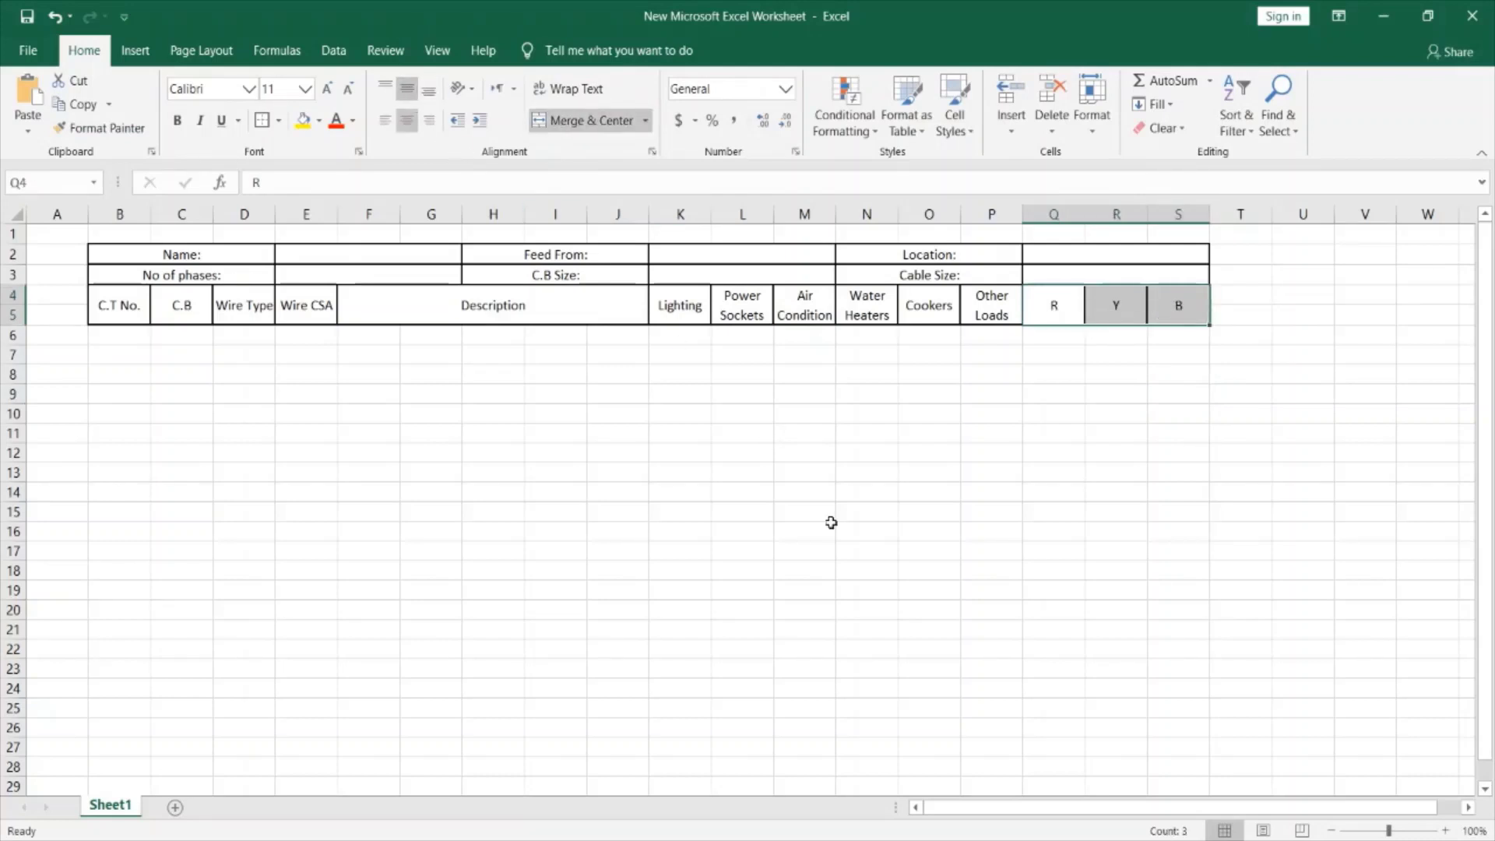
click(358, 410)
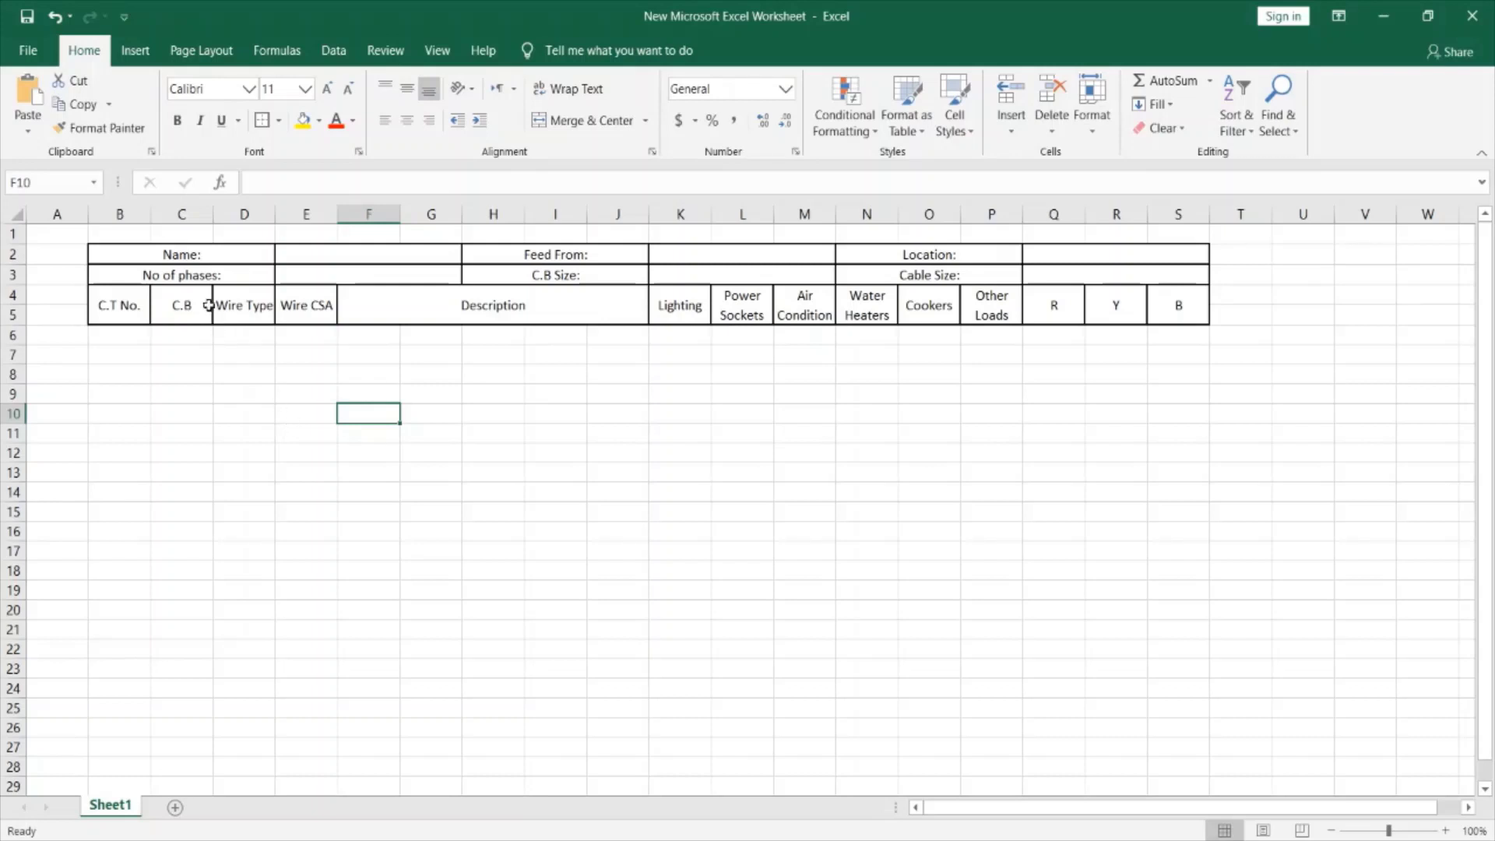
Merge B6:B8, centre it vertically and enter circuit number 1.
click(127, 308)
drag(123, 338, 127, 370)
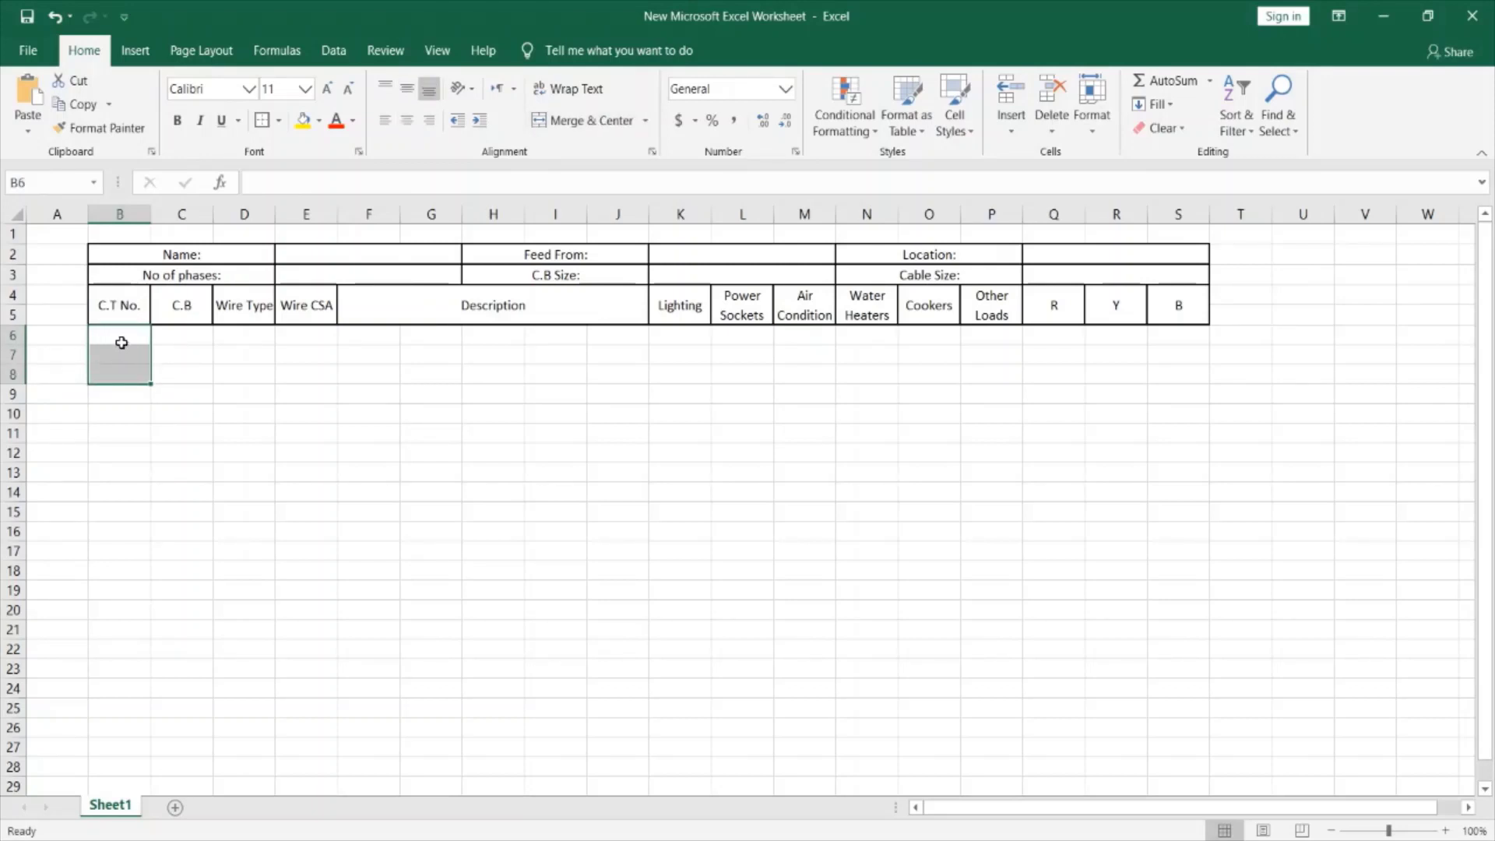
click(122, 342)
drag(122, 335, 124, 367)
click(584, 120)
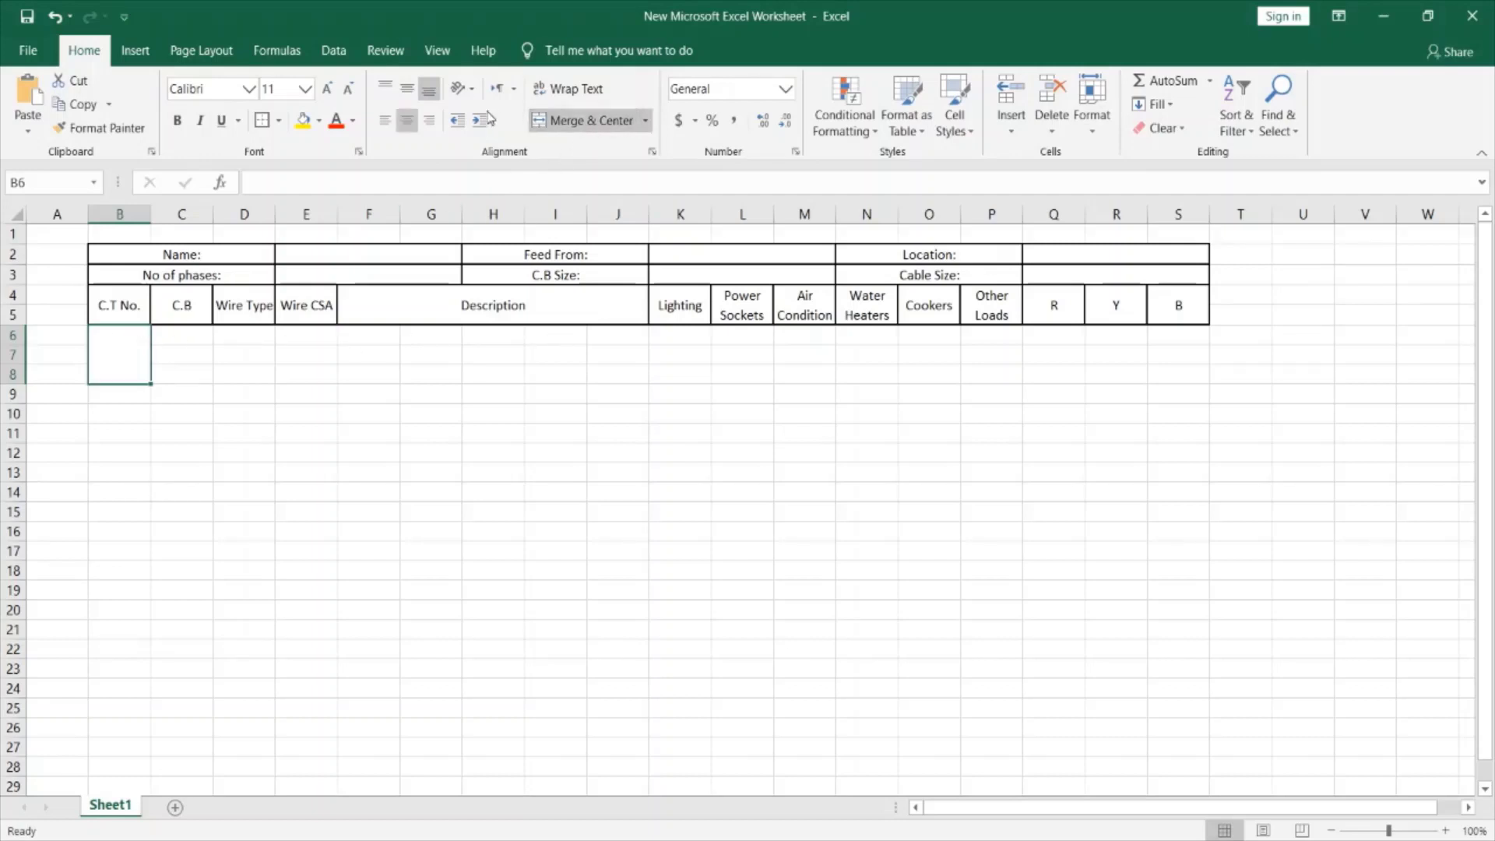
click(404, 92)
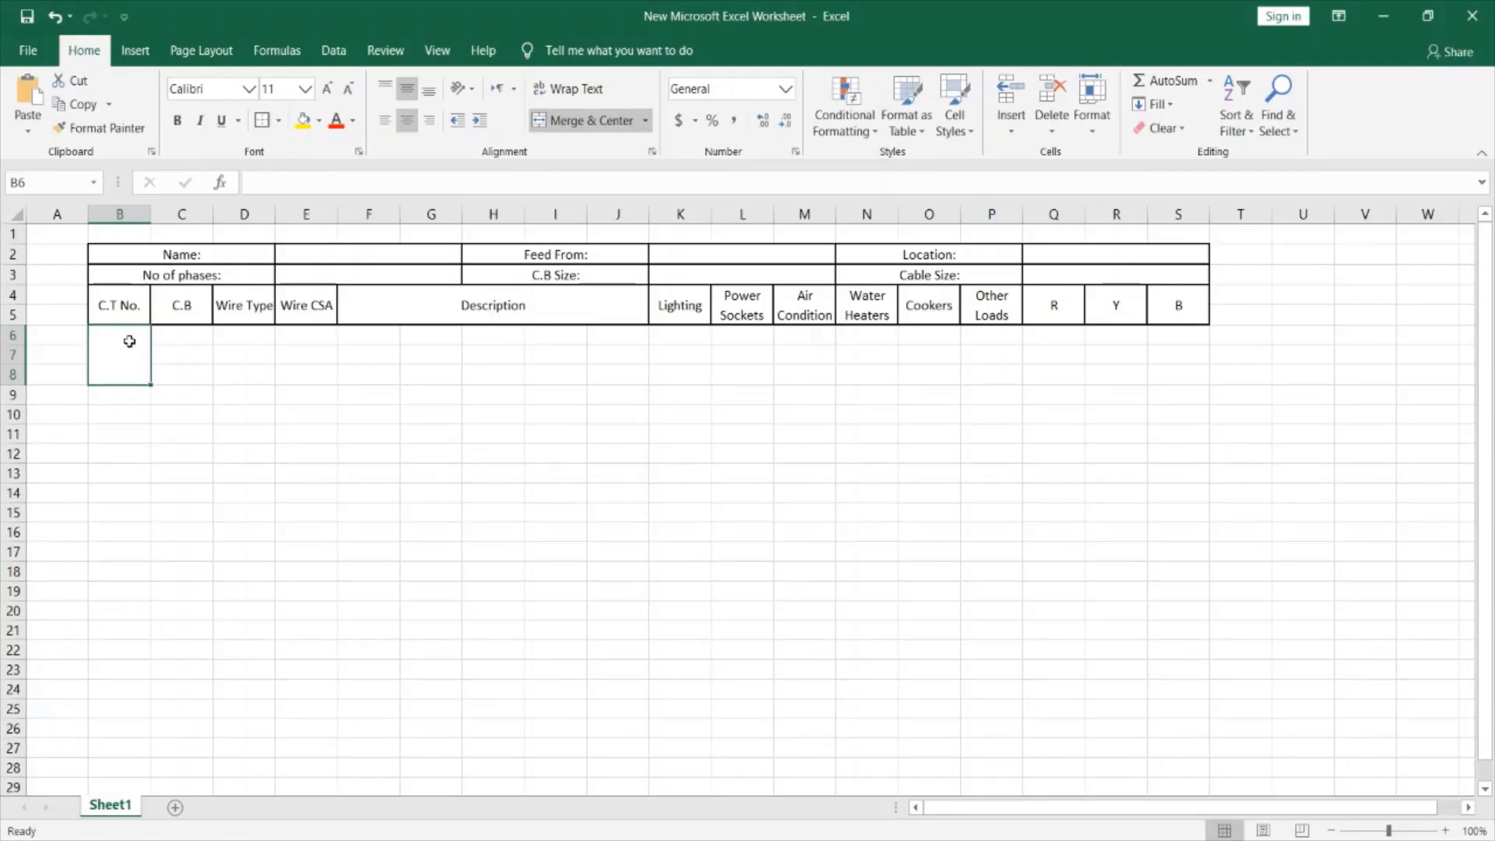
key(End)
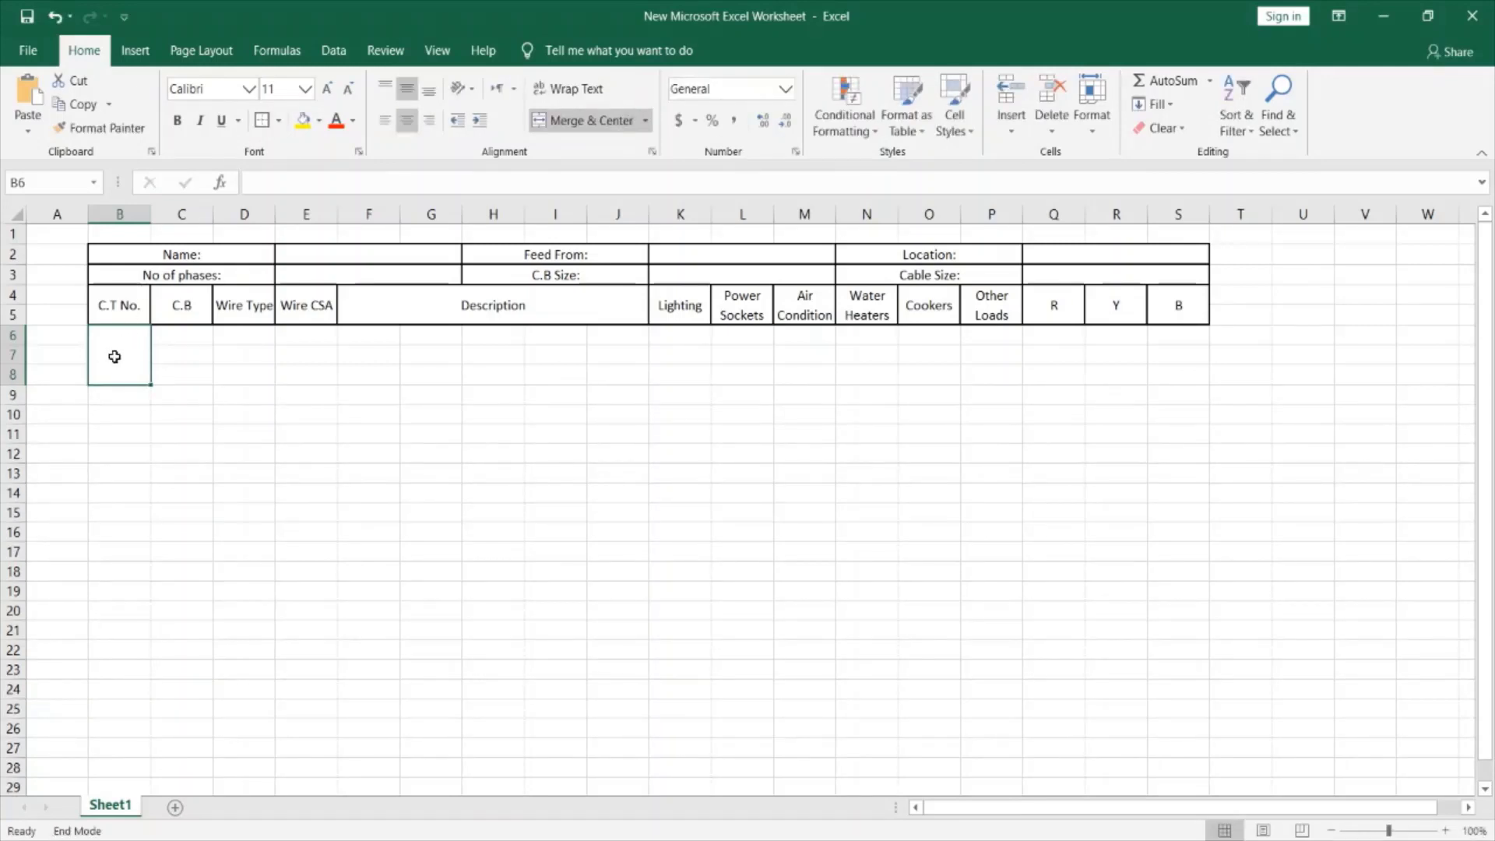
text(1)
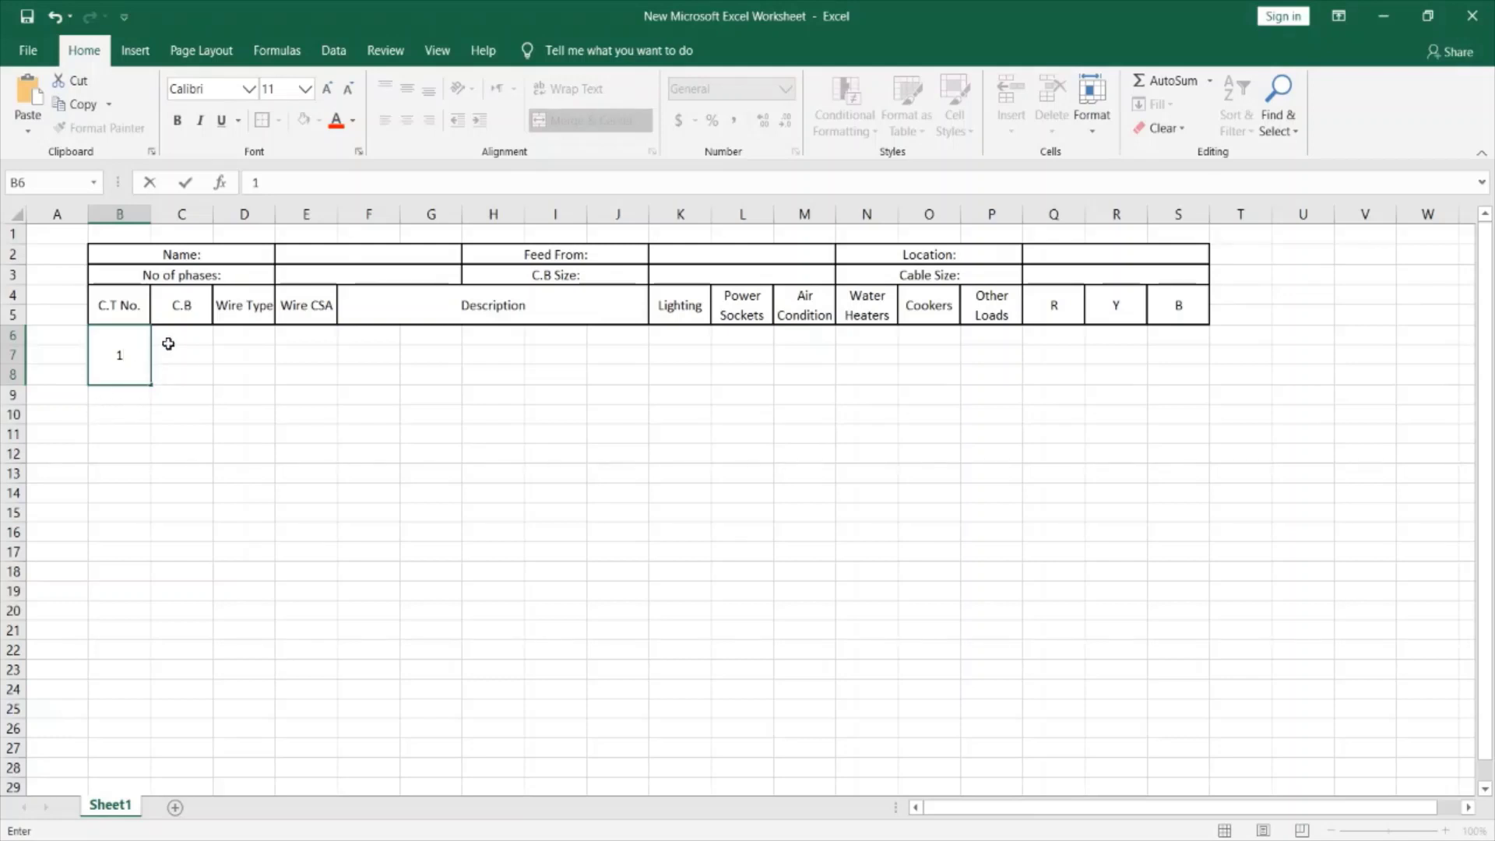
click(149, 381)
Fill the C.T No. column down to row 29, numbering merged blocks 1 to 8.
scroll(151, 388, down, 1)
drag(152, 322, 151, 333)
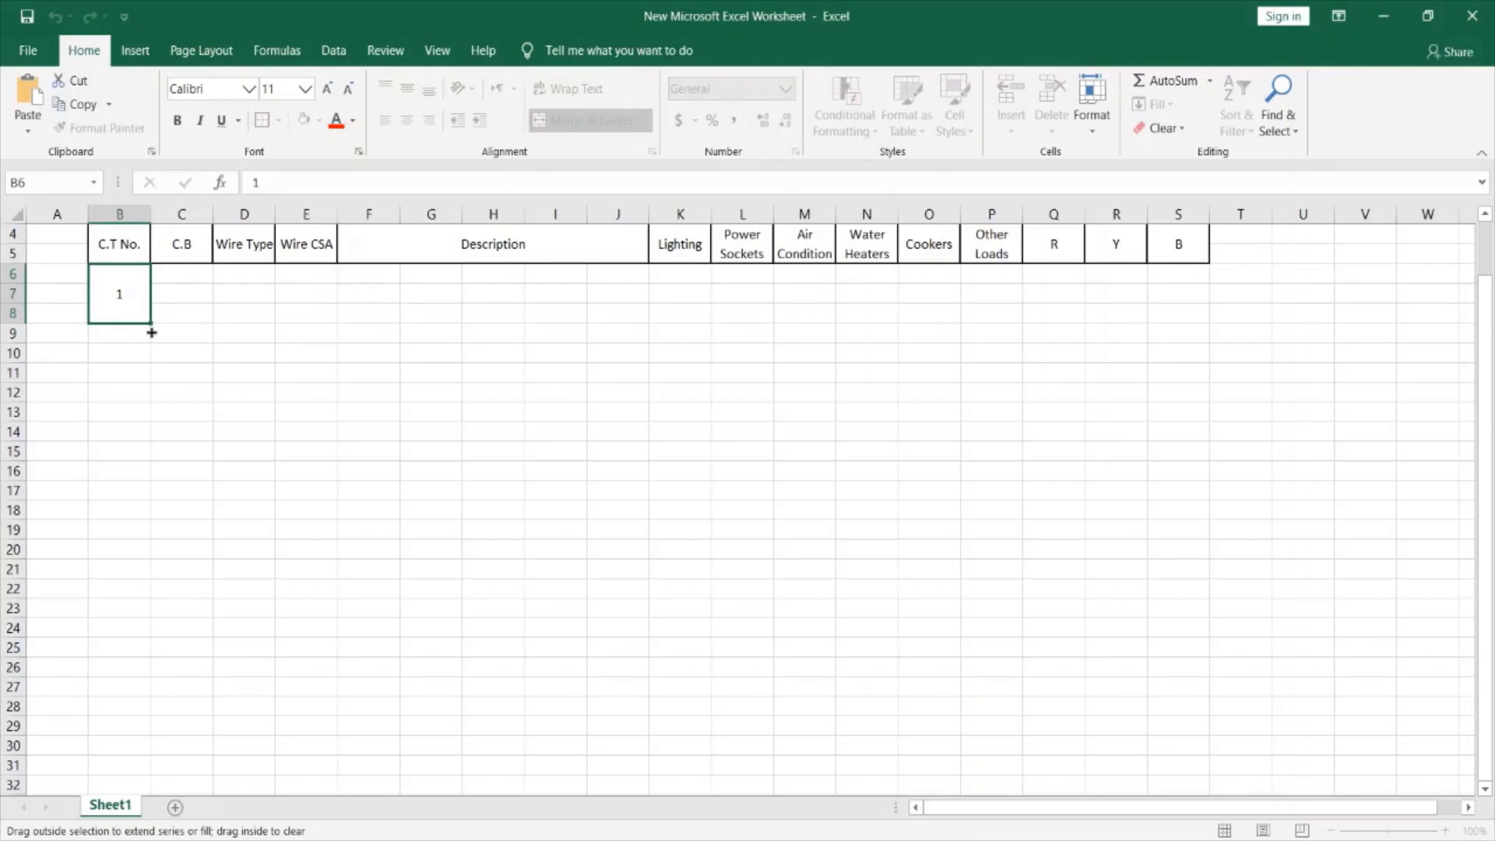
drag(152, 332, 140, 700)
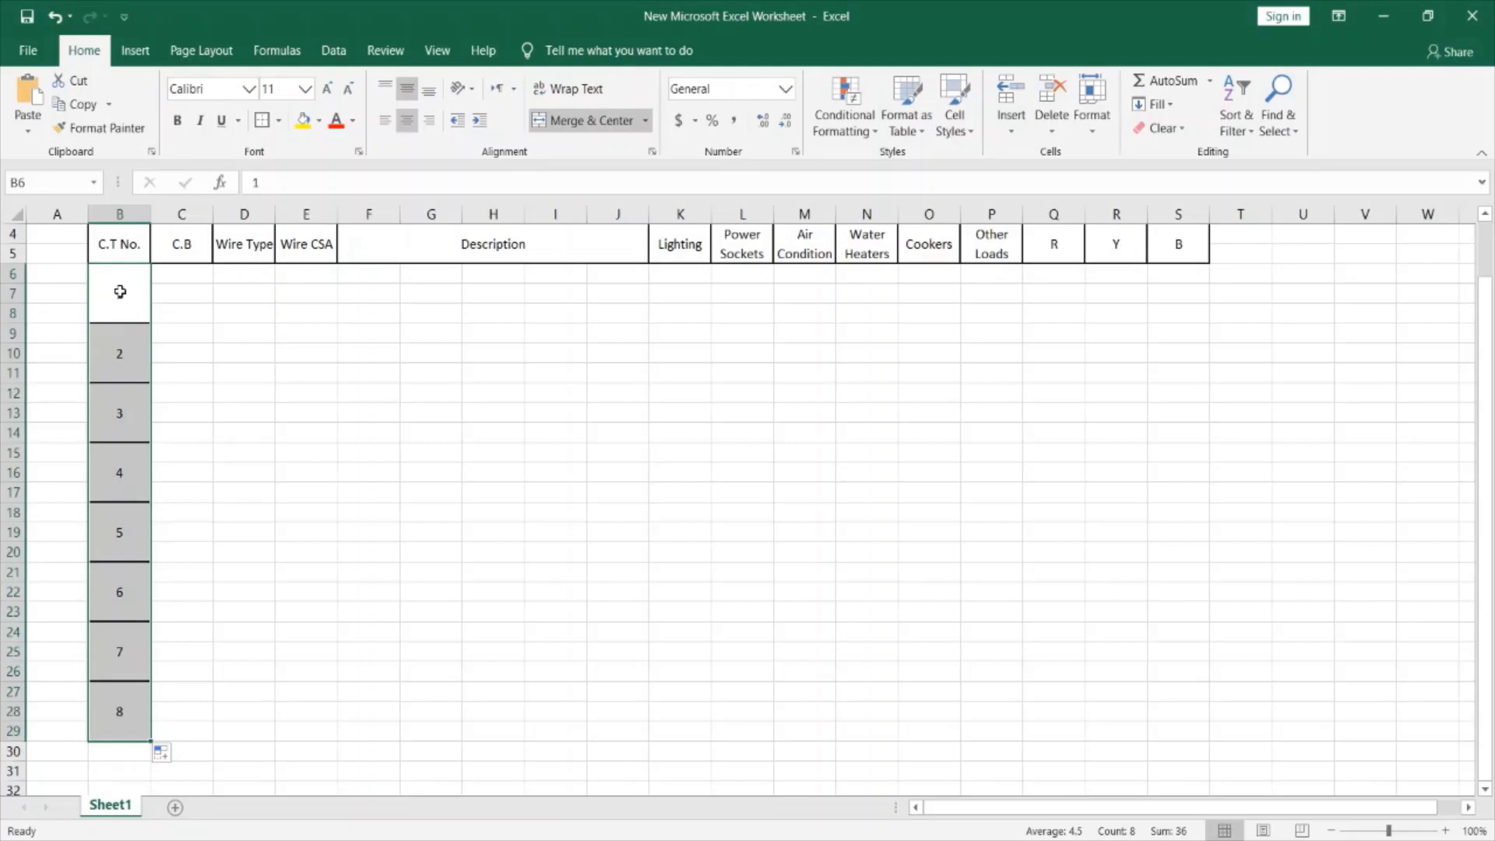
Copy the bordered C.B cells down to row 29 and across into the Wire Type and Wire CSA columns.
click(184, 271)
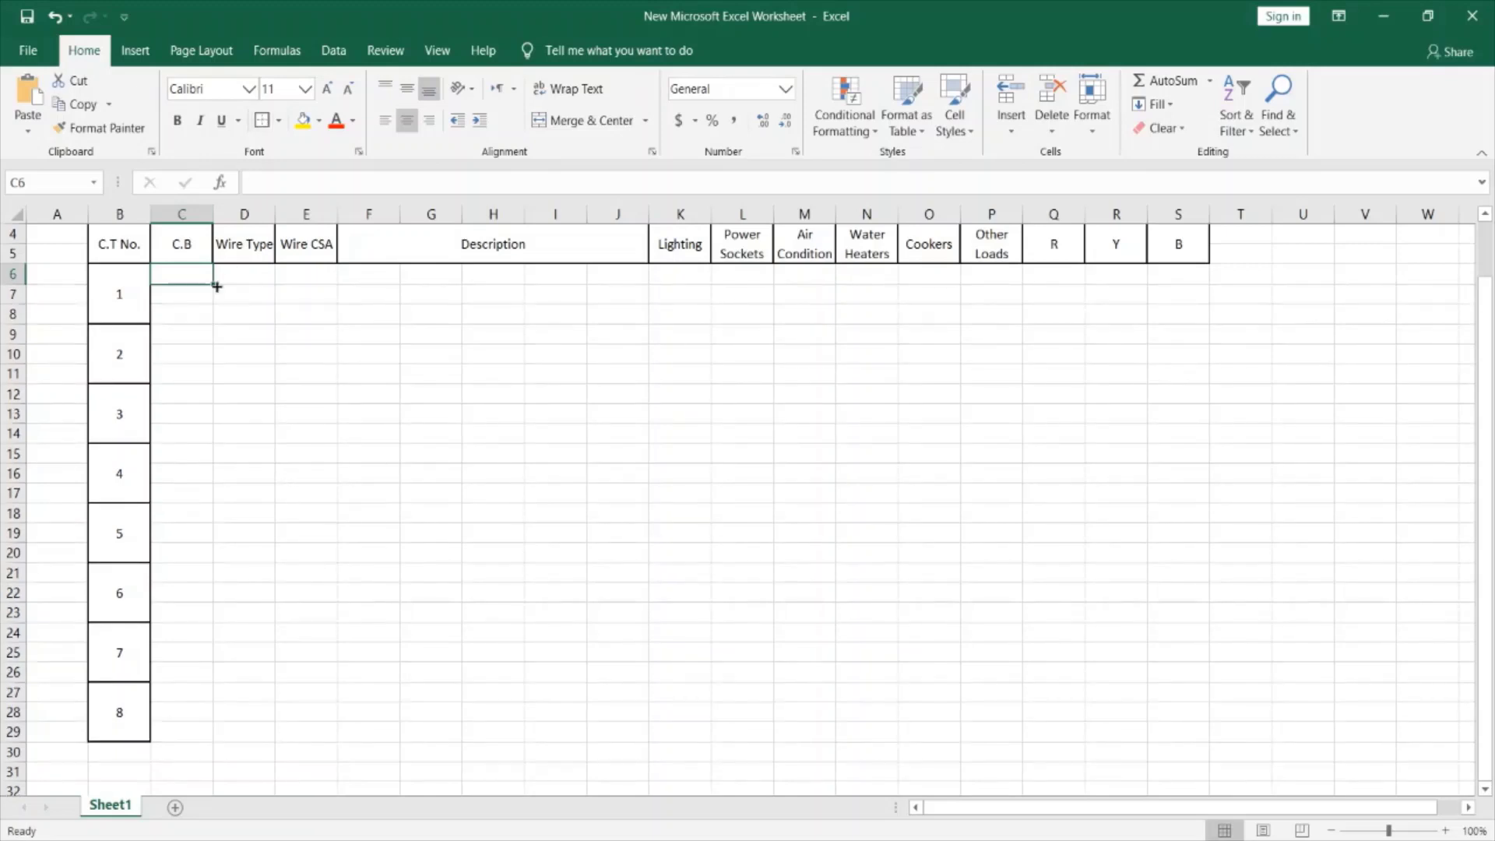
drag(215, 287, 201, 741)
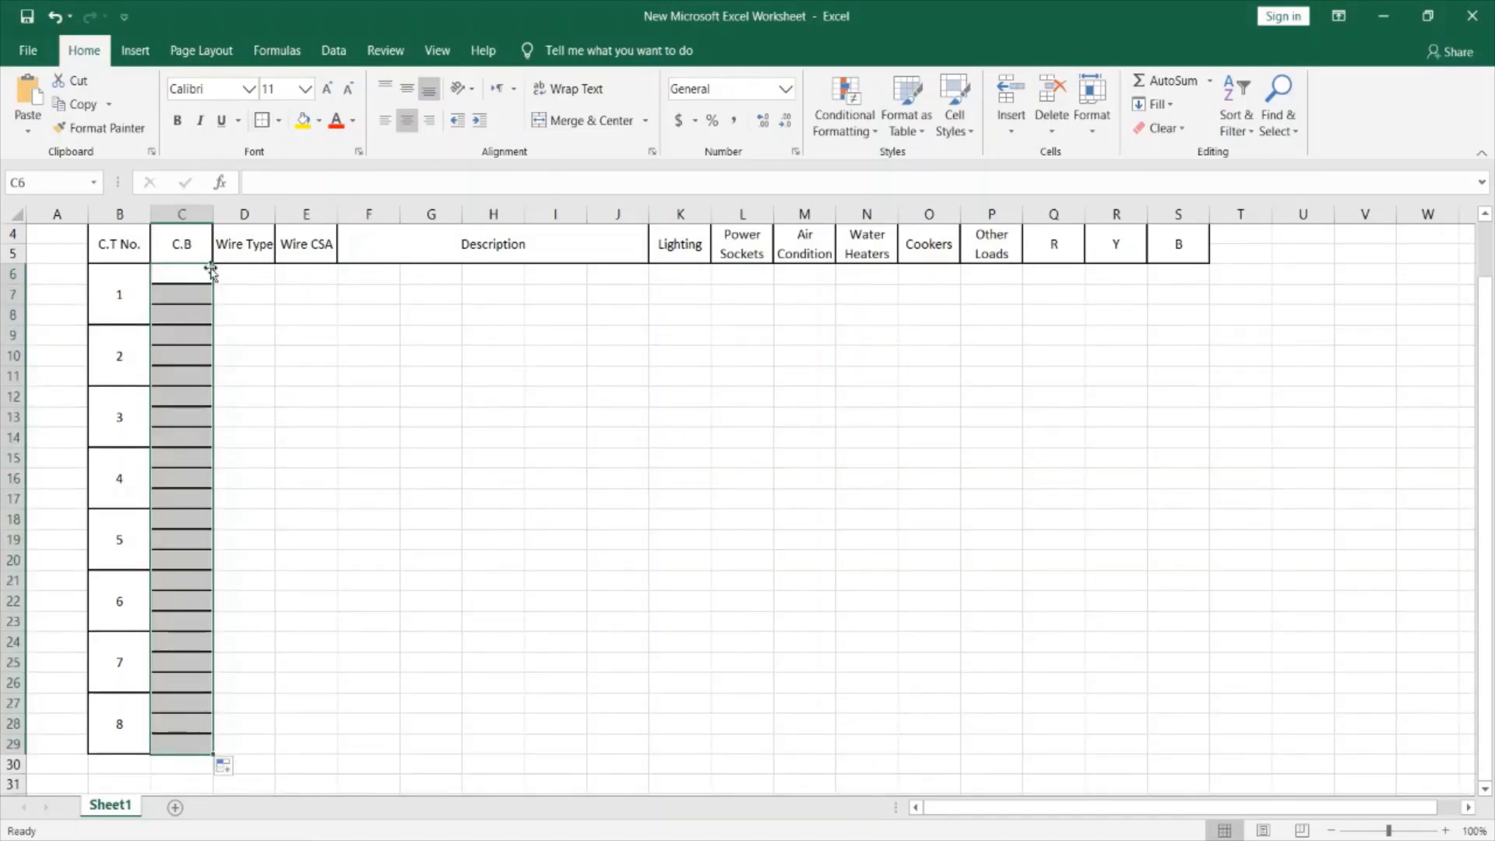
click(268, 248)
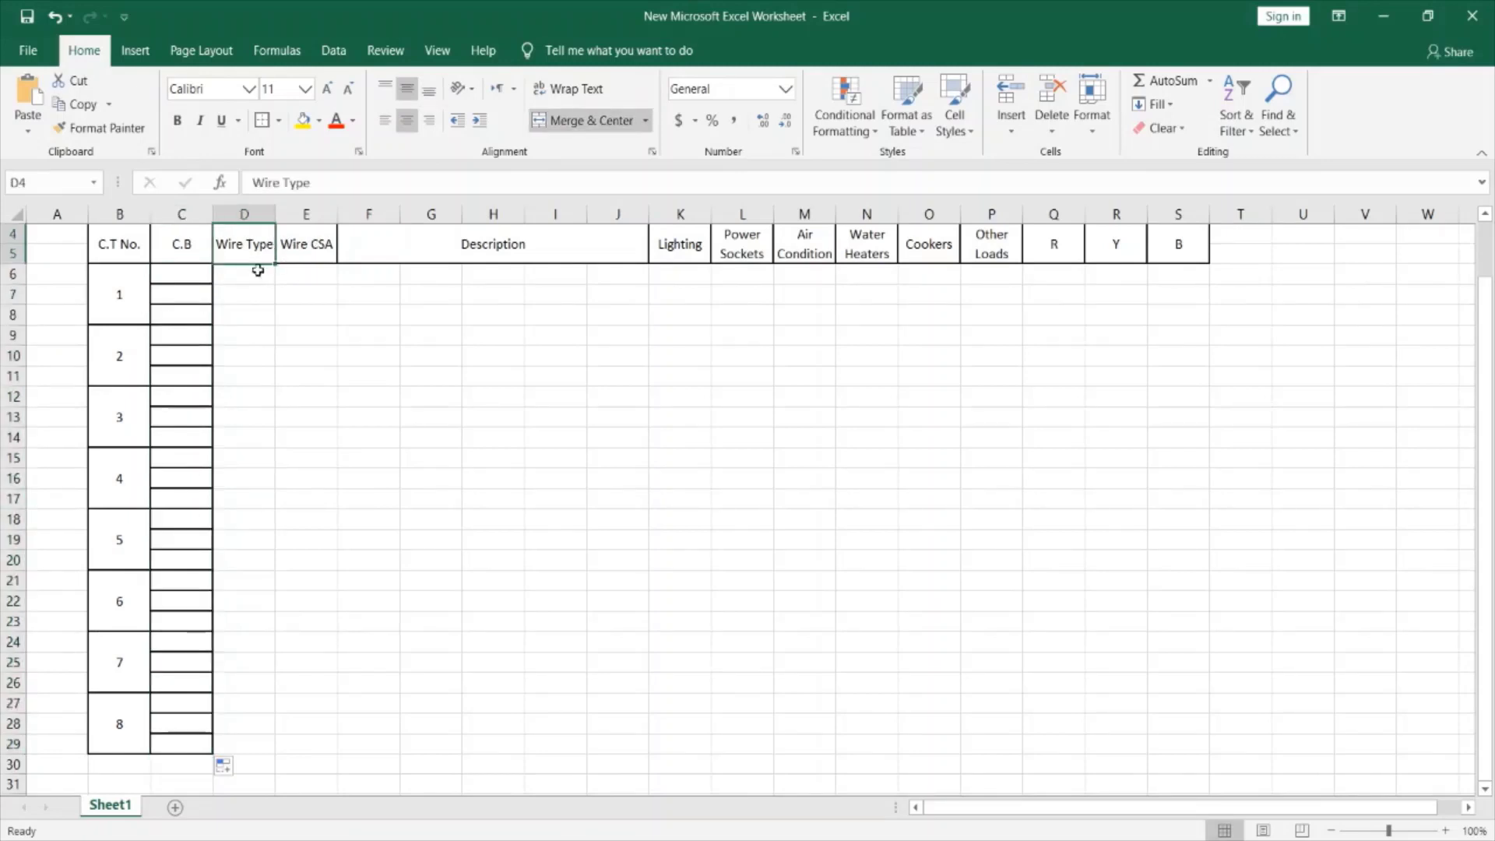
click(241, 273)
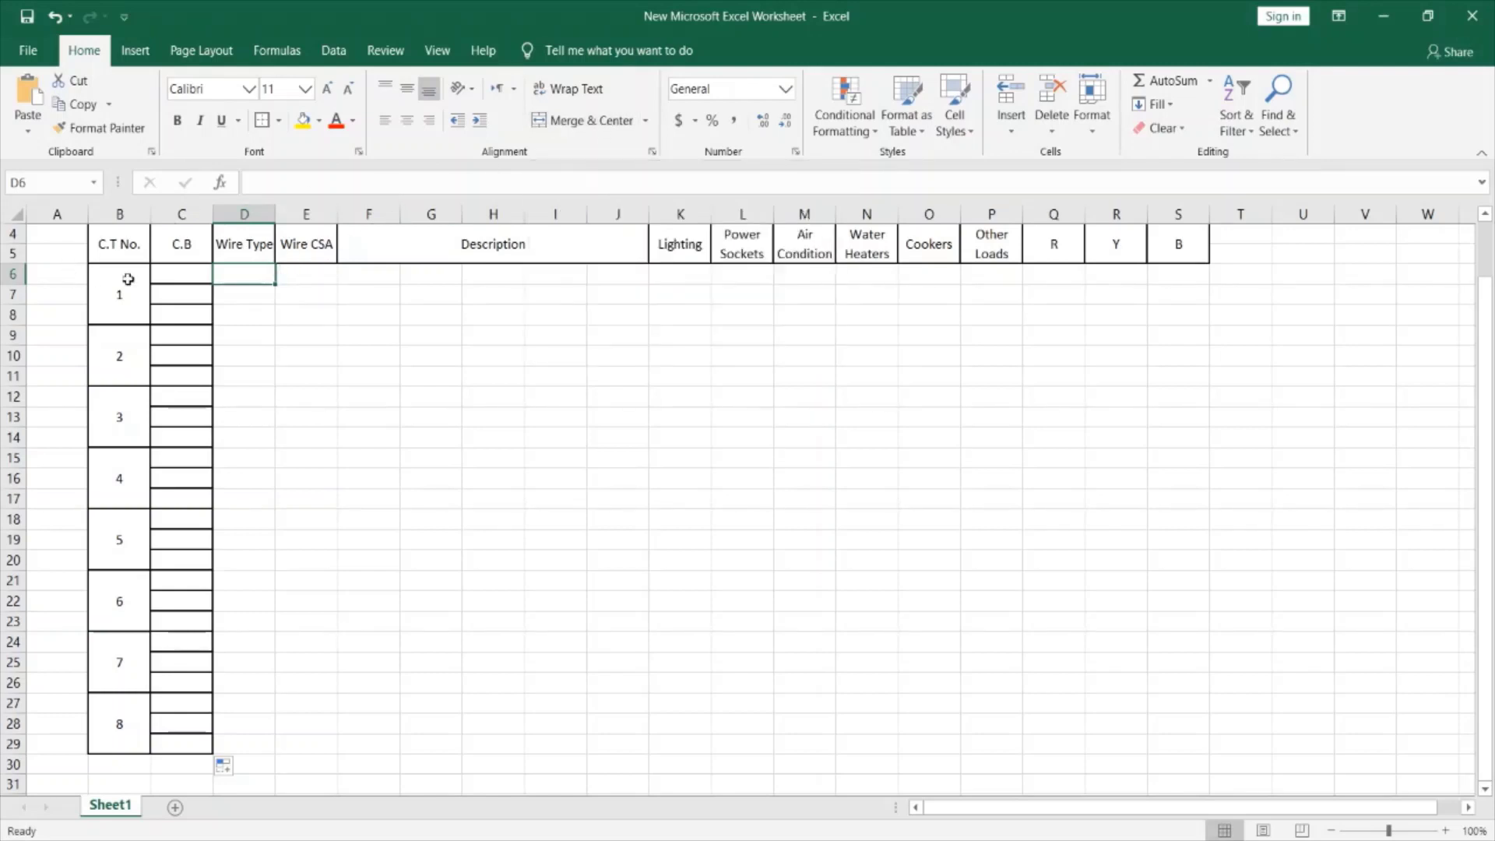
mouse_move(189, 268)
mouse_down()
mouse_move(173, 735)
mouse_move(254, 757)
mouse_up()
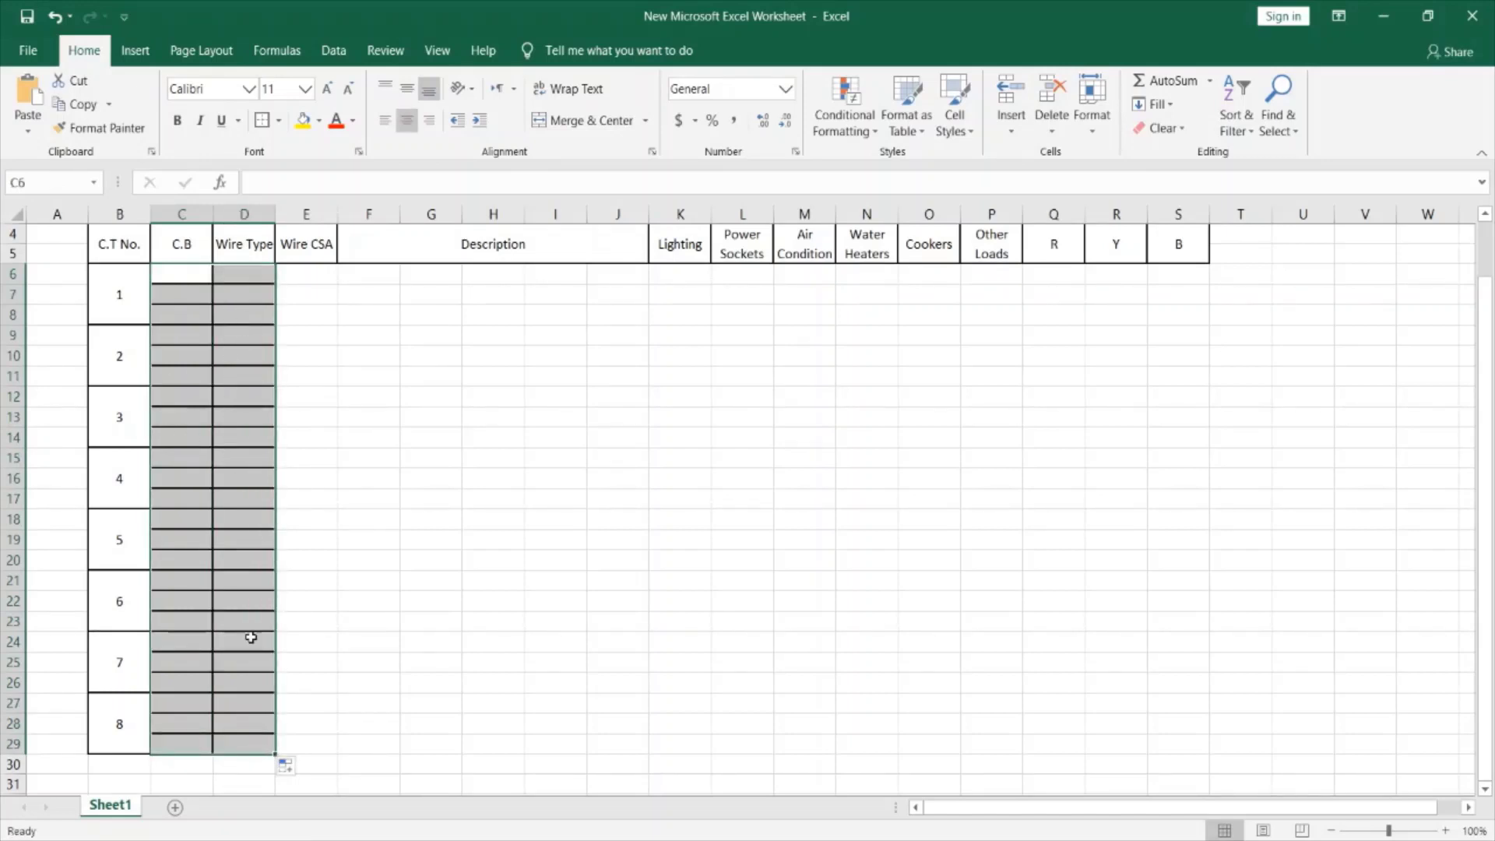
drag(277, 755, 312, 757)
Merge and middle-align F6:J6, fill it down to row 29, then centre Lighting cell K6.
drag(360, 273, 623, 276)
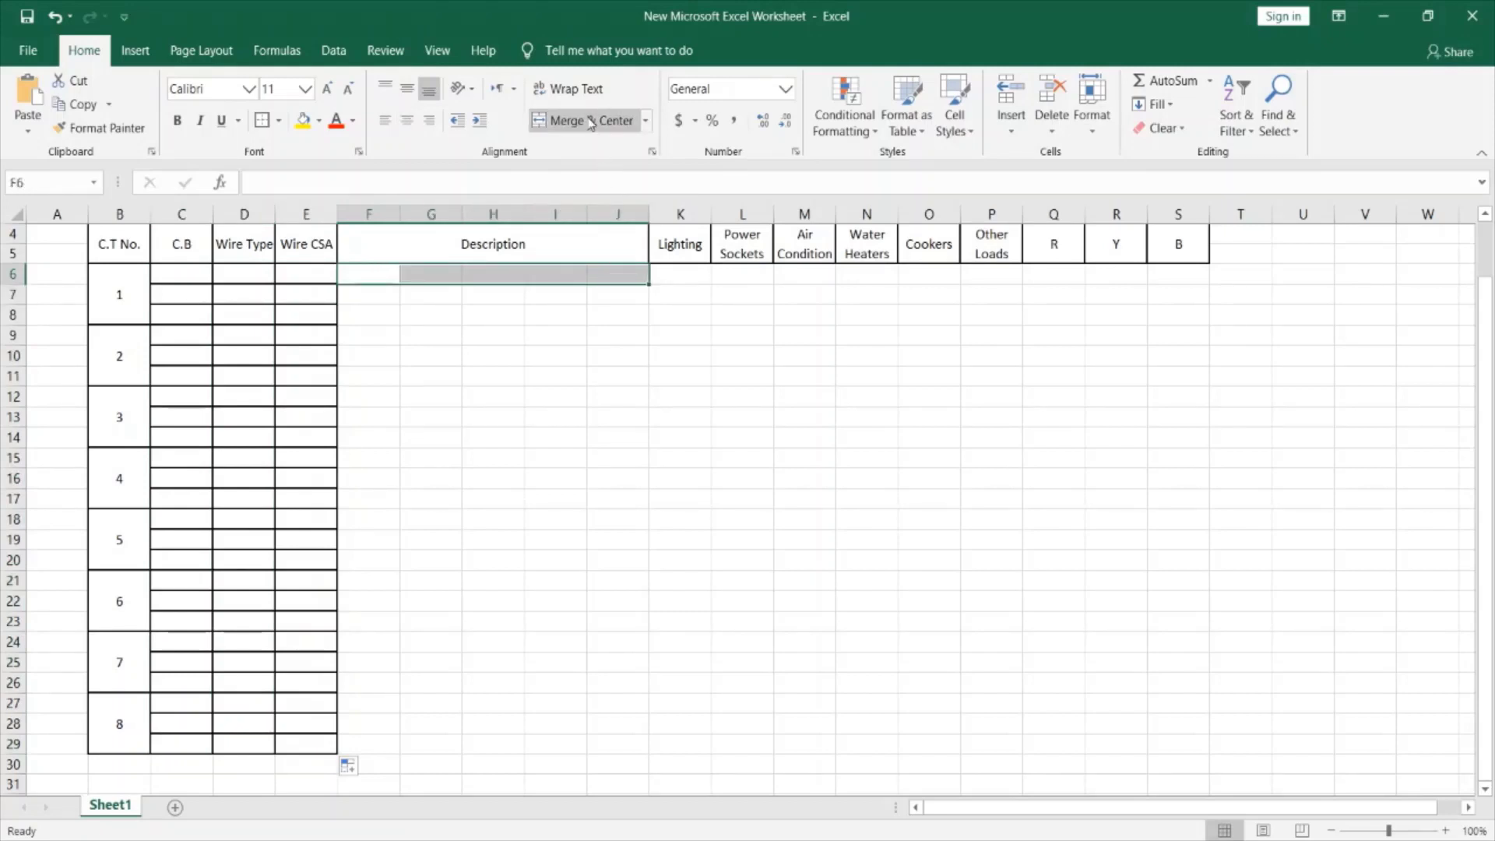
click(592, 123)
click(406, 86)
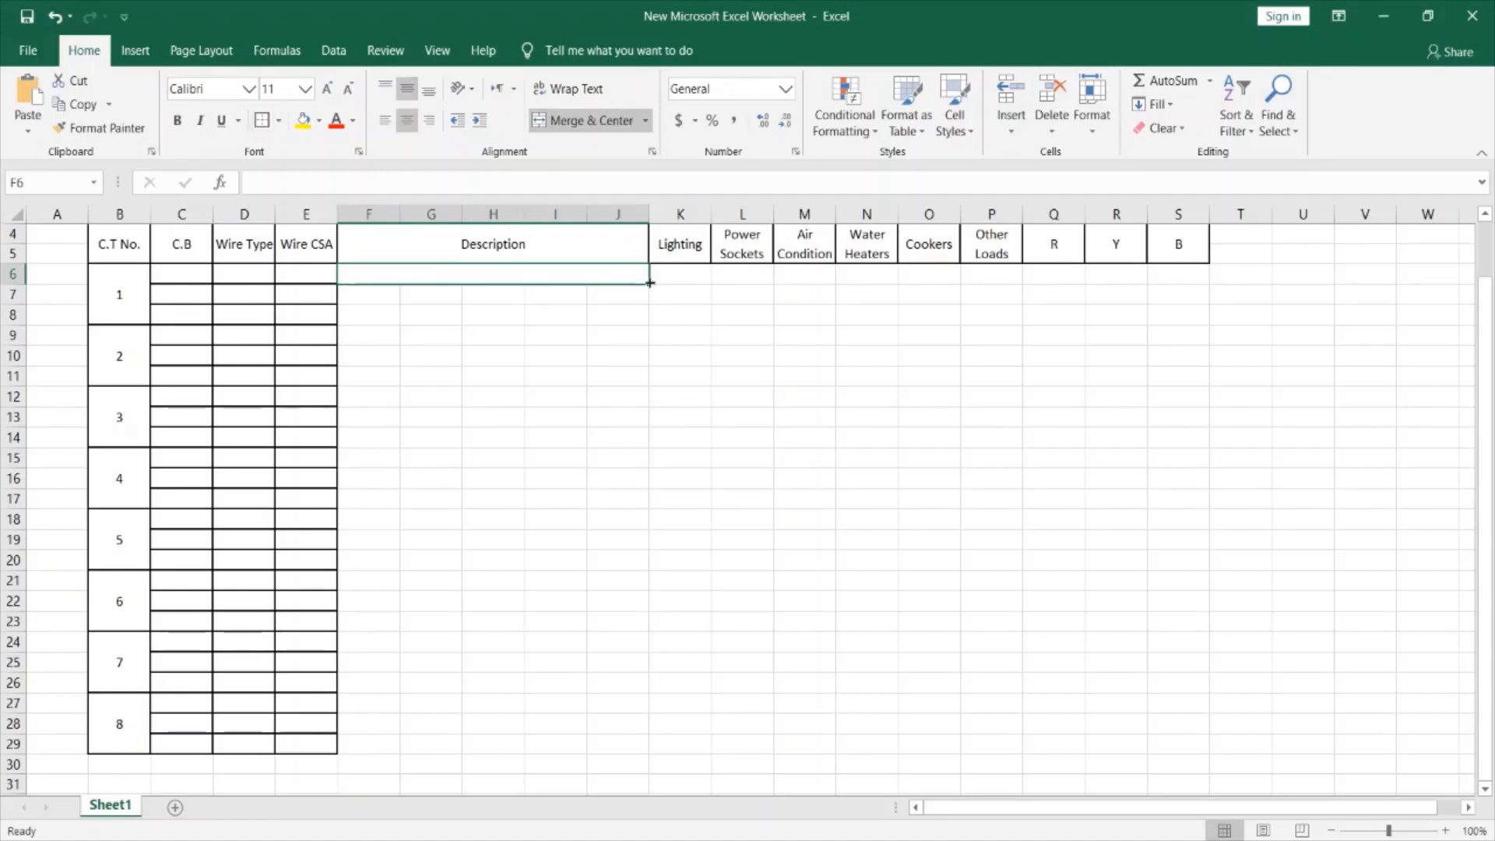
drag(649, 284, 608, 748)
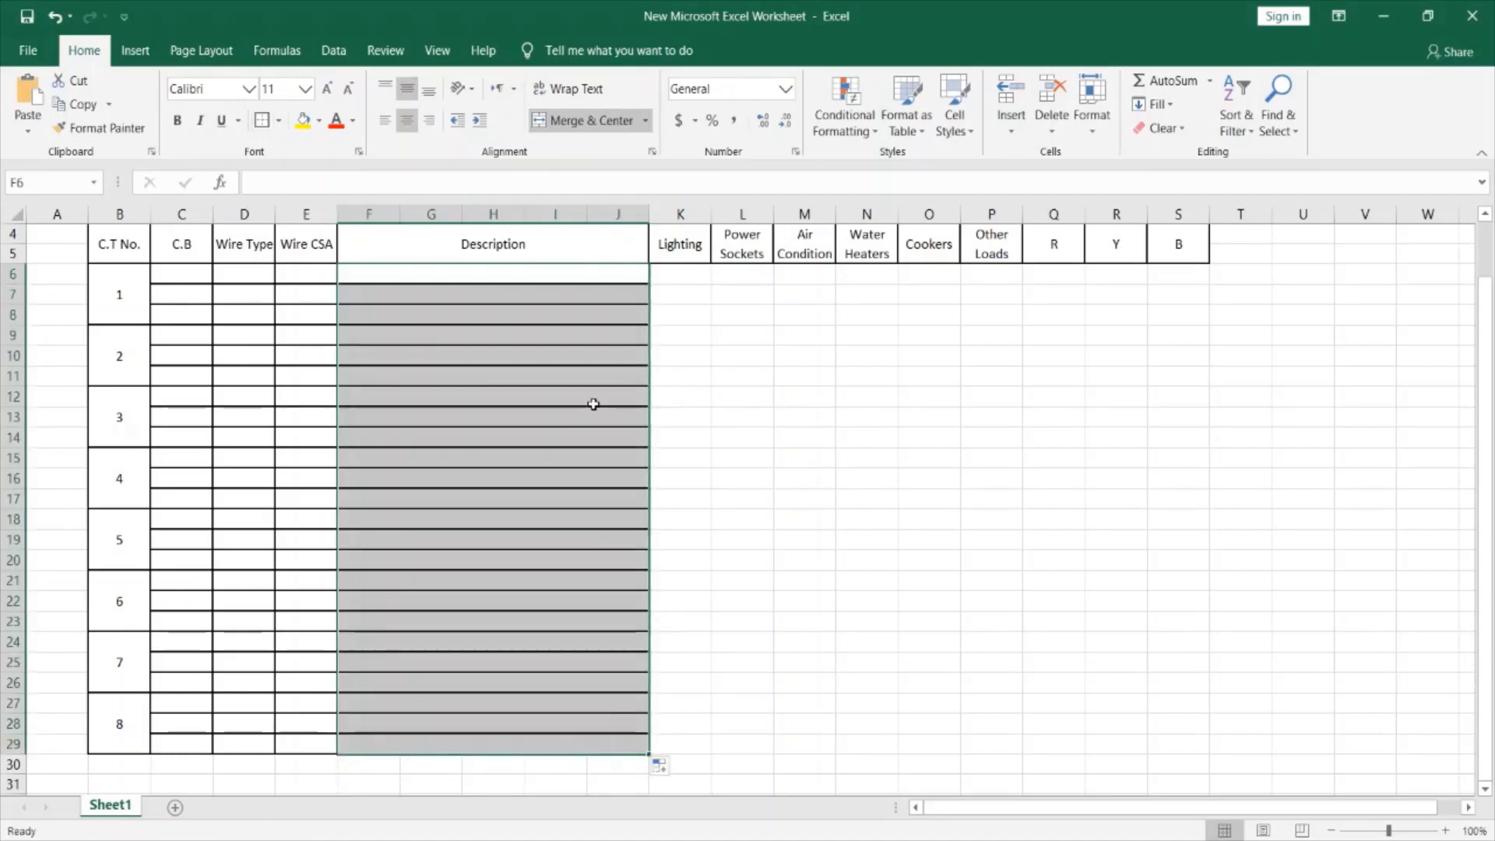
click(676, 270)
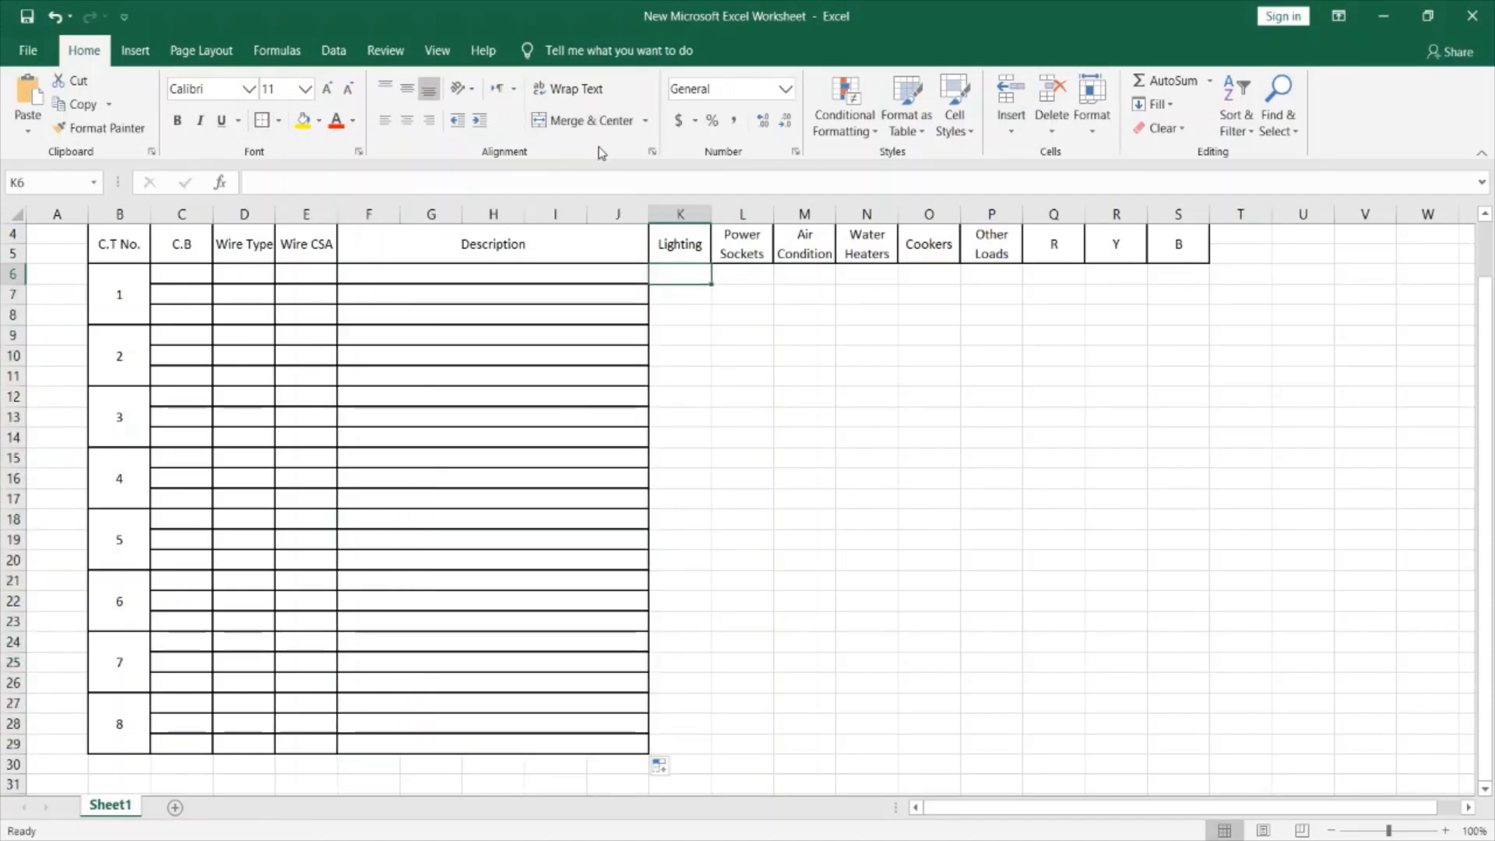
click(581, 120)
Middle-align K6 and fill its bordered, centred format across K6:S29.
click(409, 89)
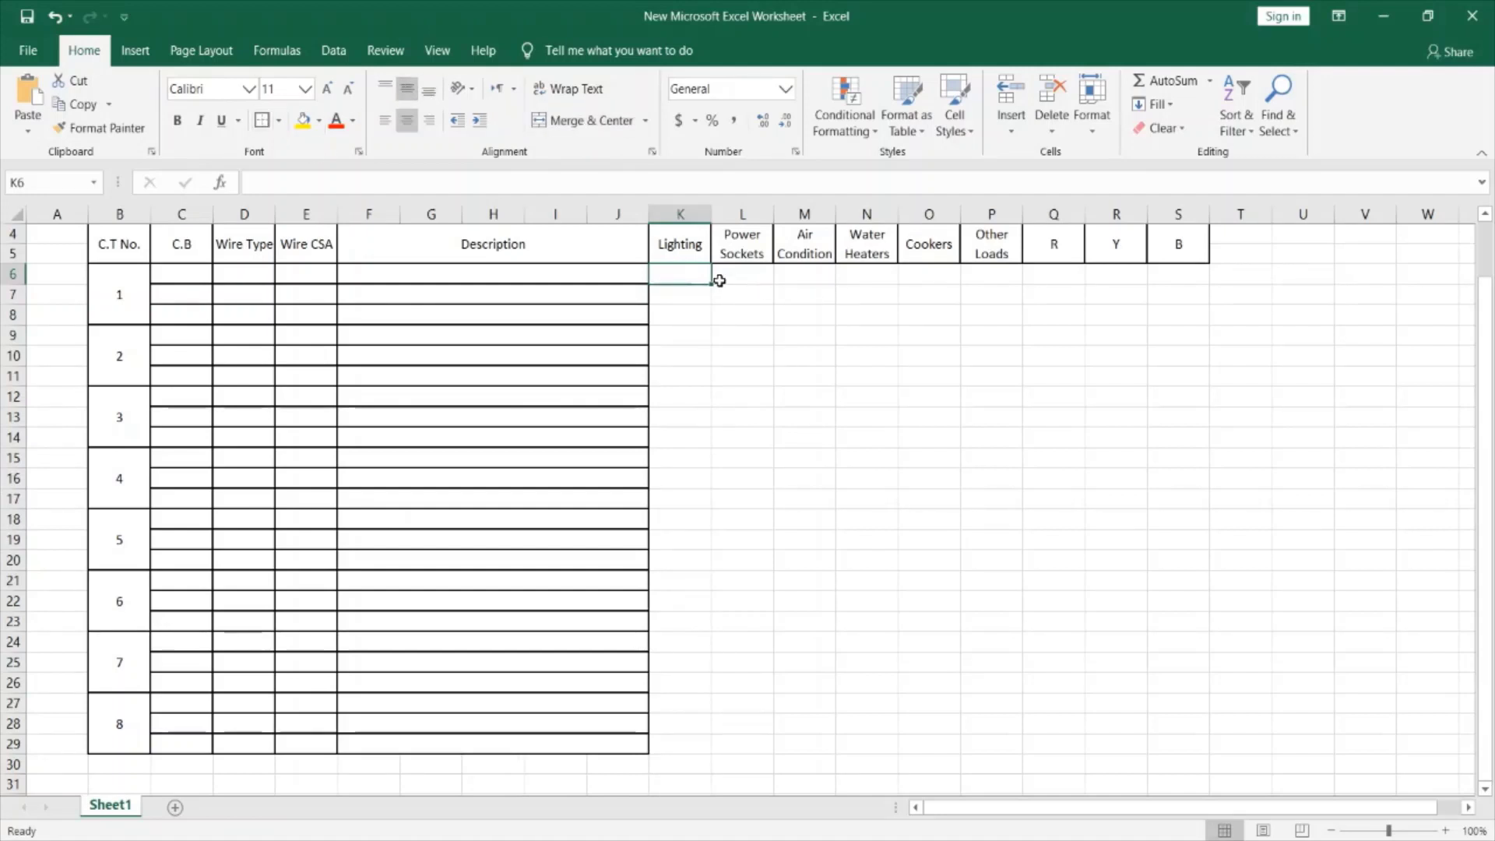
mouse_move(711, 284)
mouse_down()
mouse_move(711, 753)
mouse_move(1184, 759)
mouse_up()
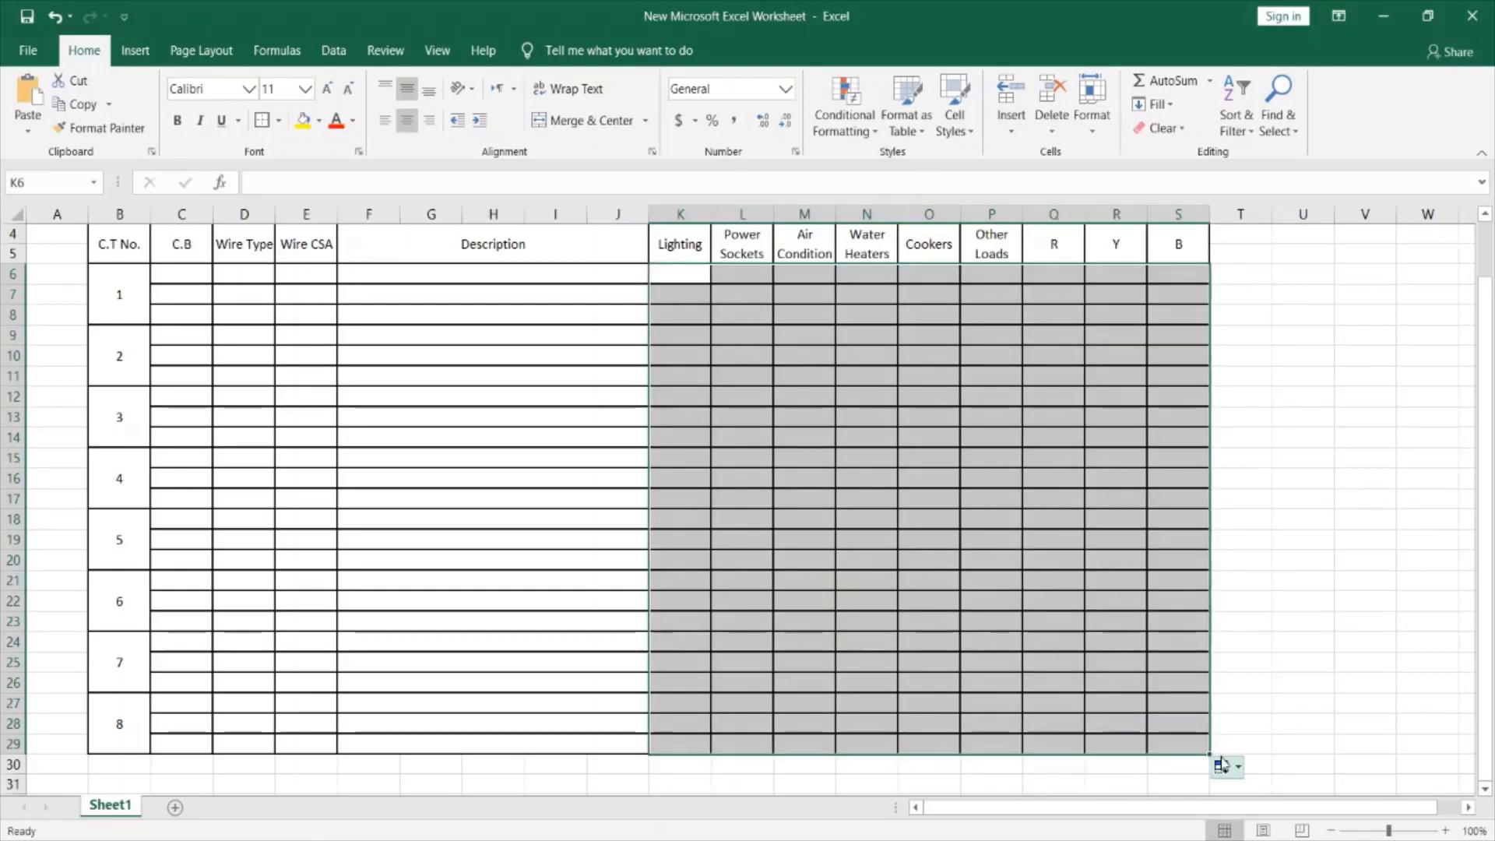
click(852, 492)
scroll(839, 479, up, 1)
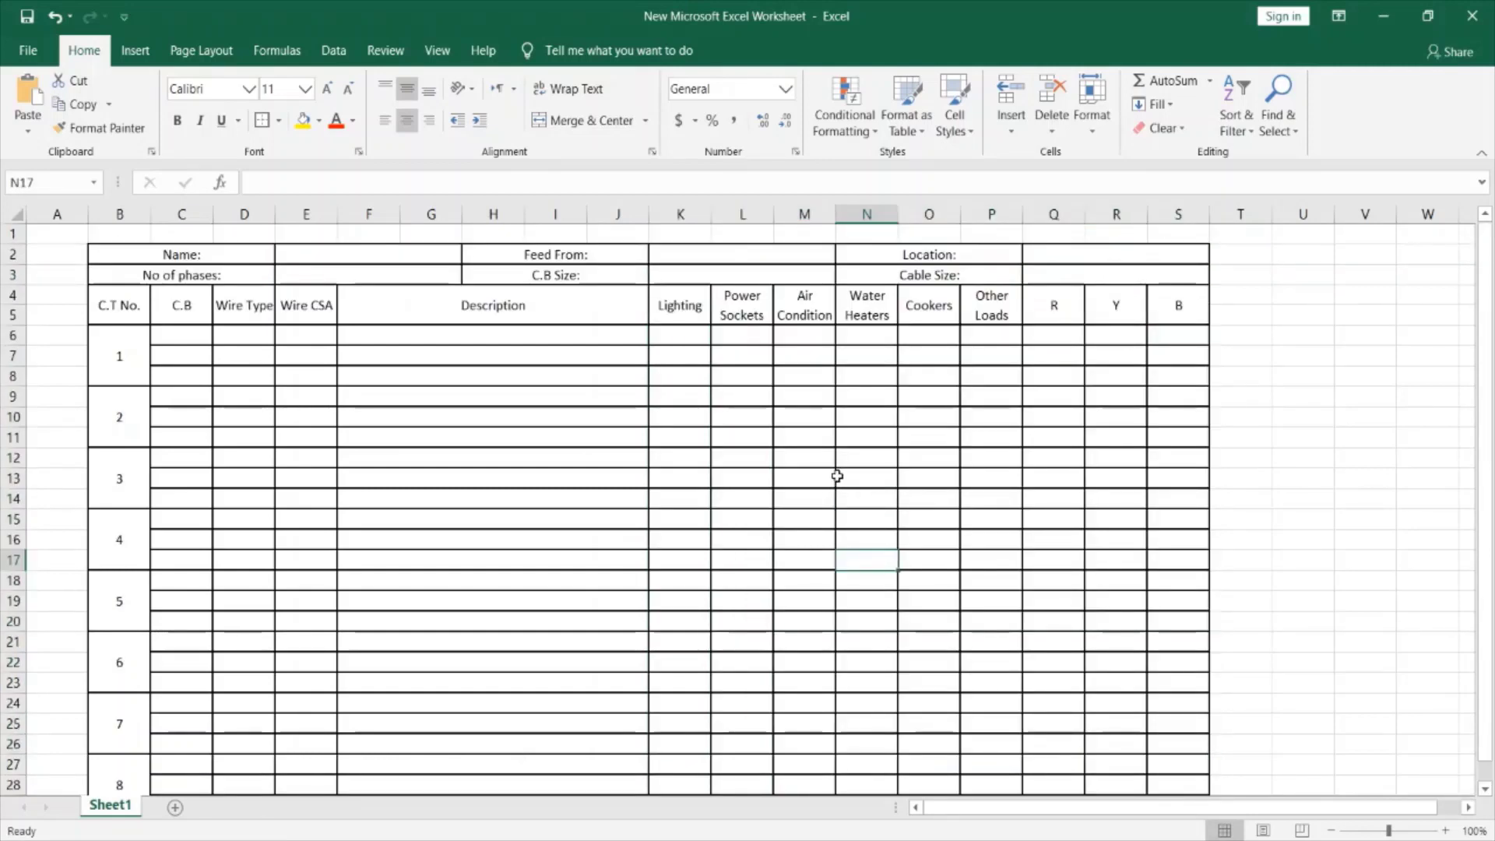
scroll(834, 472, down, 1)
scroll(849, 456, up, 1)
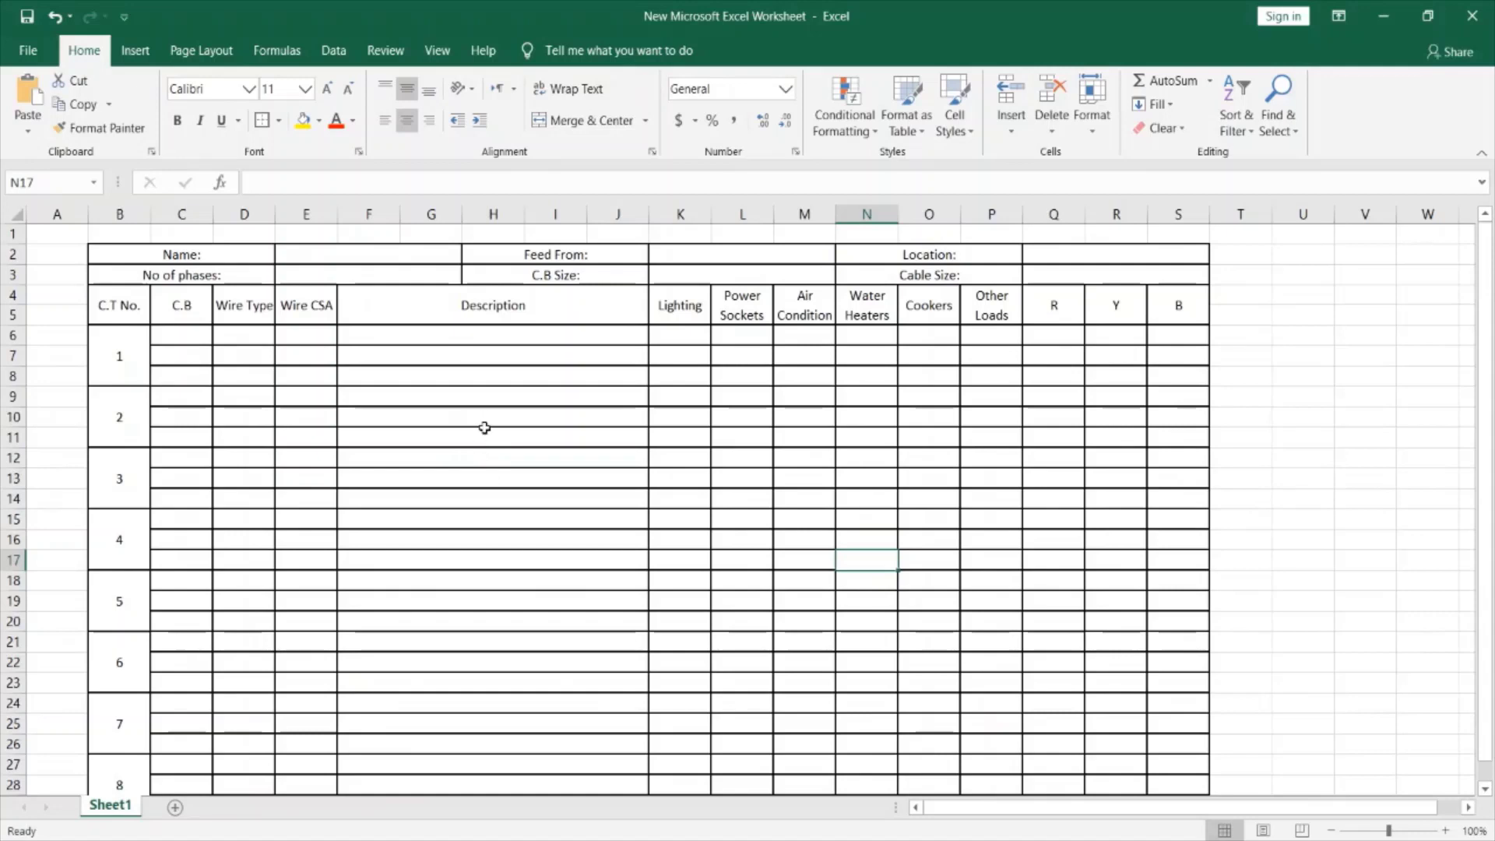
scroll(467, 436, down, 3)
scroll(545, 468, up, 1)
scroll(293, 590, up, 2)
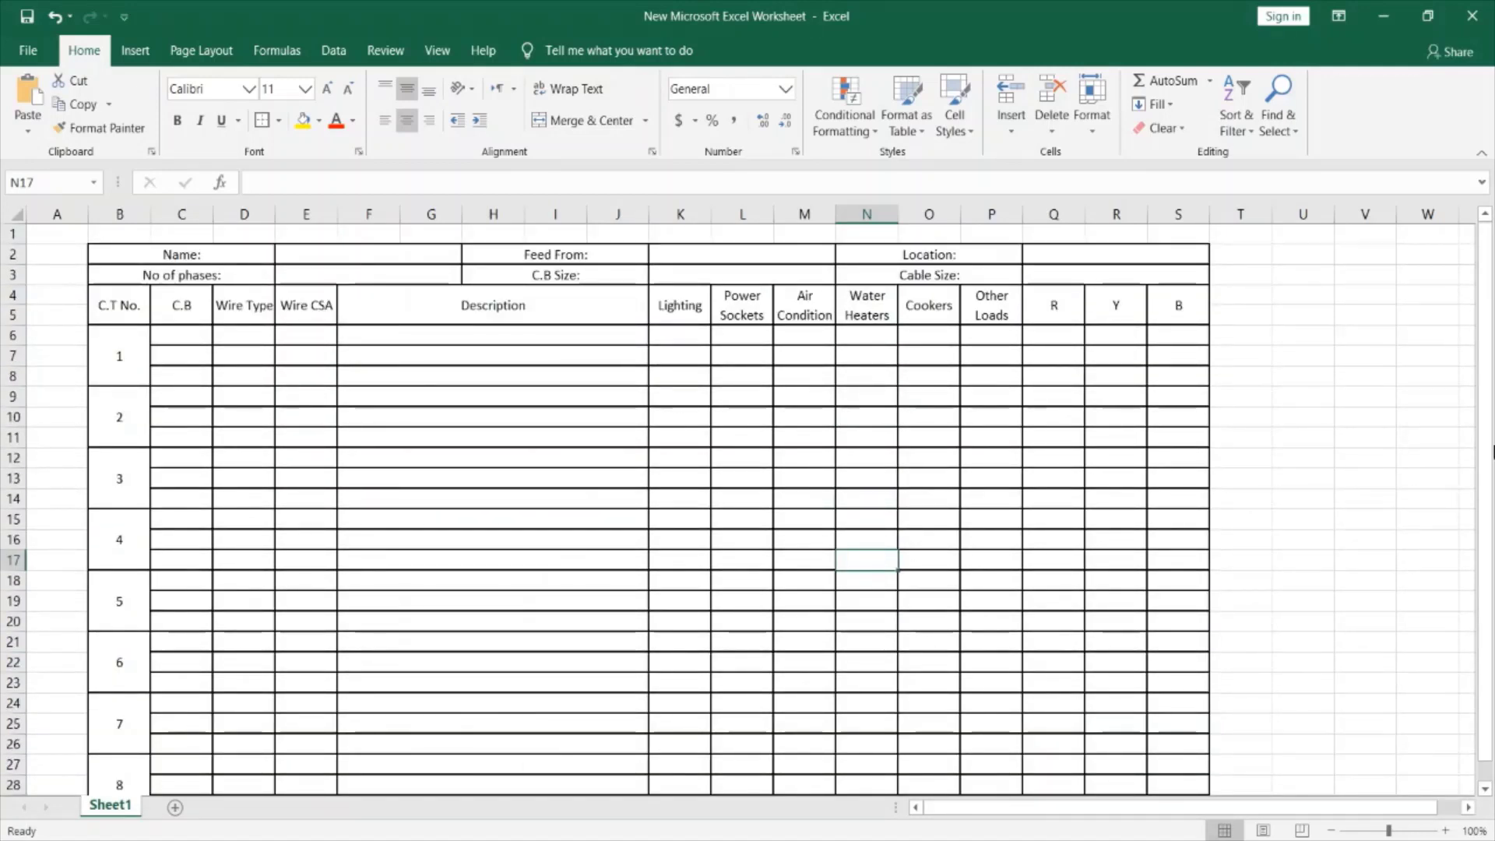
drag(1493, 364, 1493, 374)
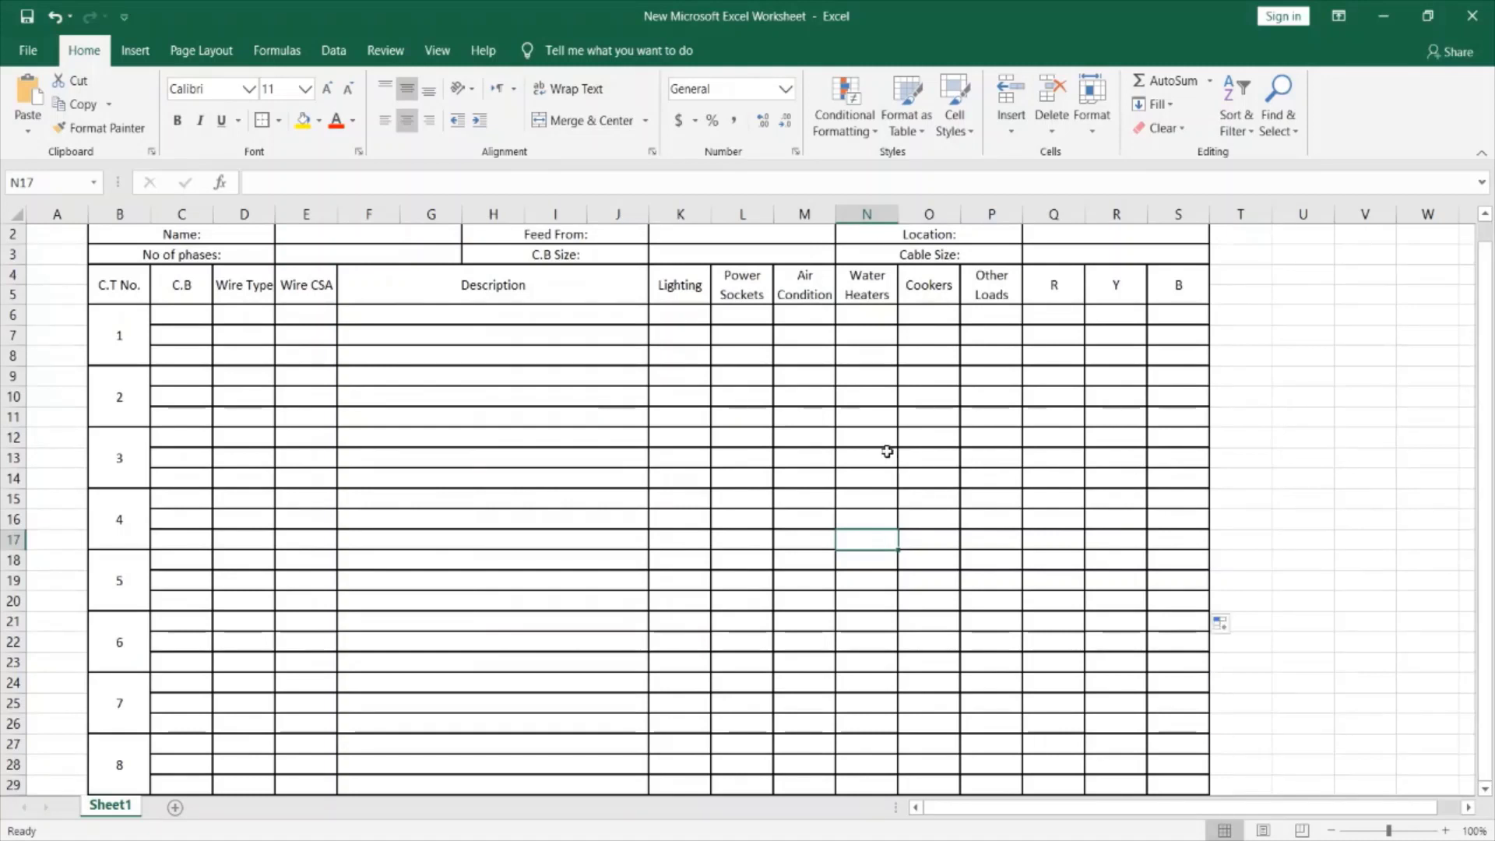
scroll(884, 457, down, 3)
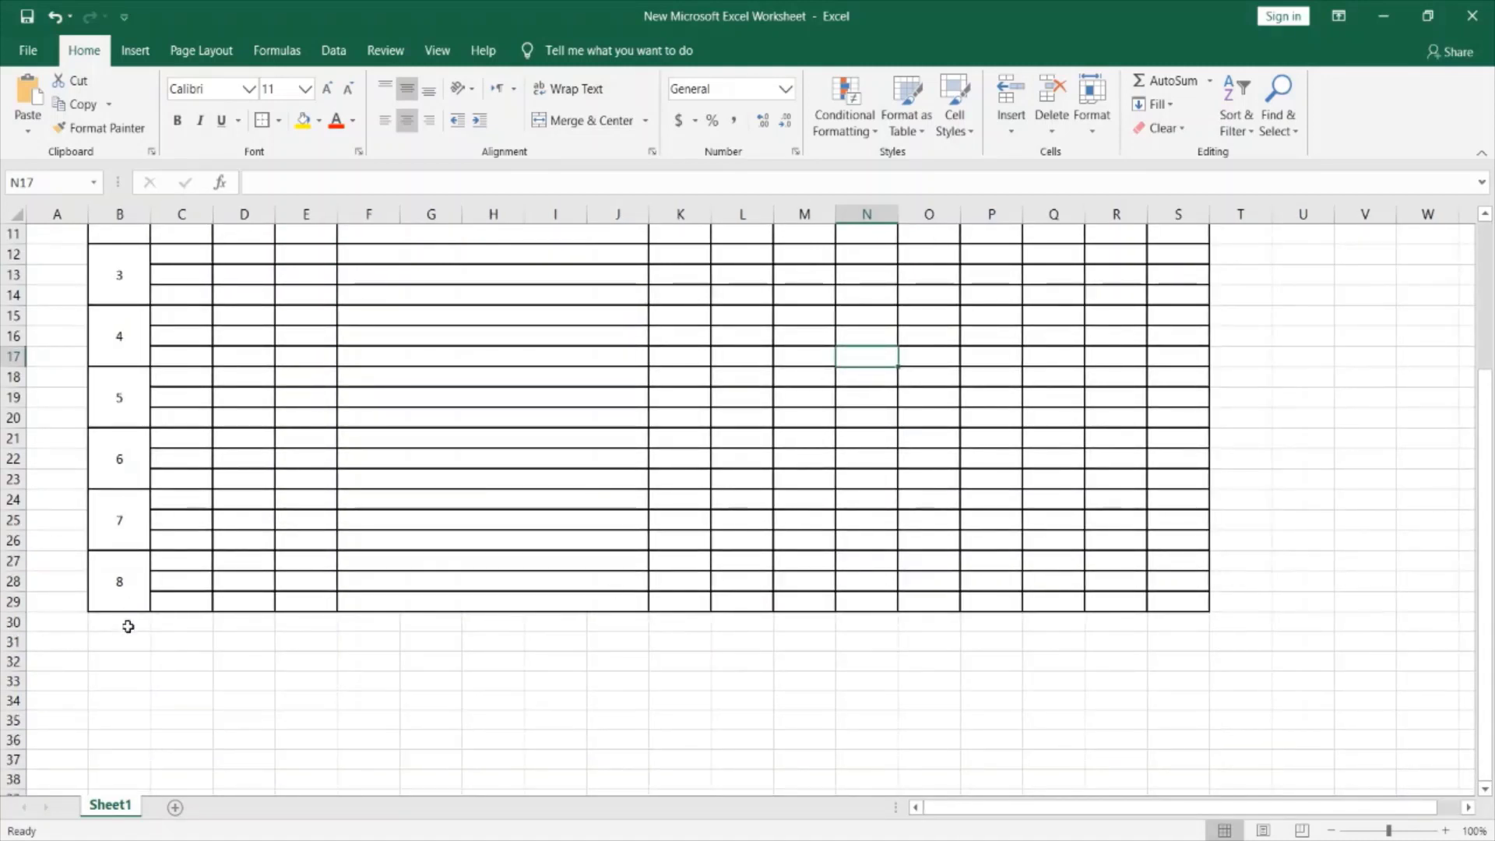
Merge B30:J31 and bordered B32:J32 below the table, middle-aligning B30.
drag(125, 623, 529, 654)
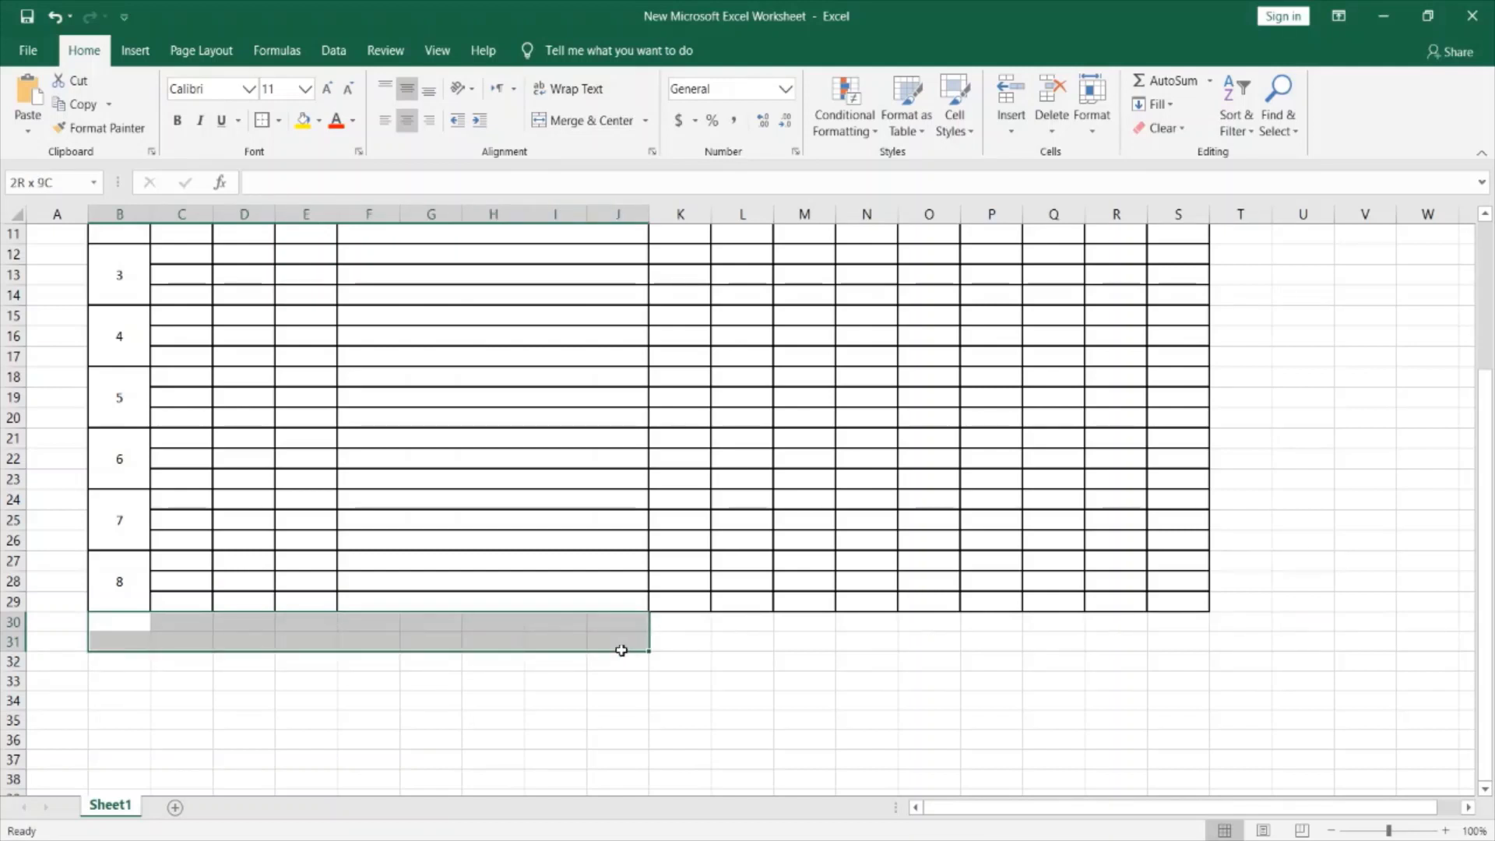
click(583, 121)
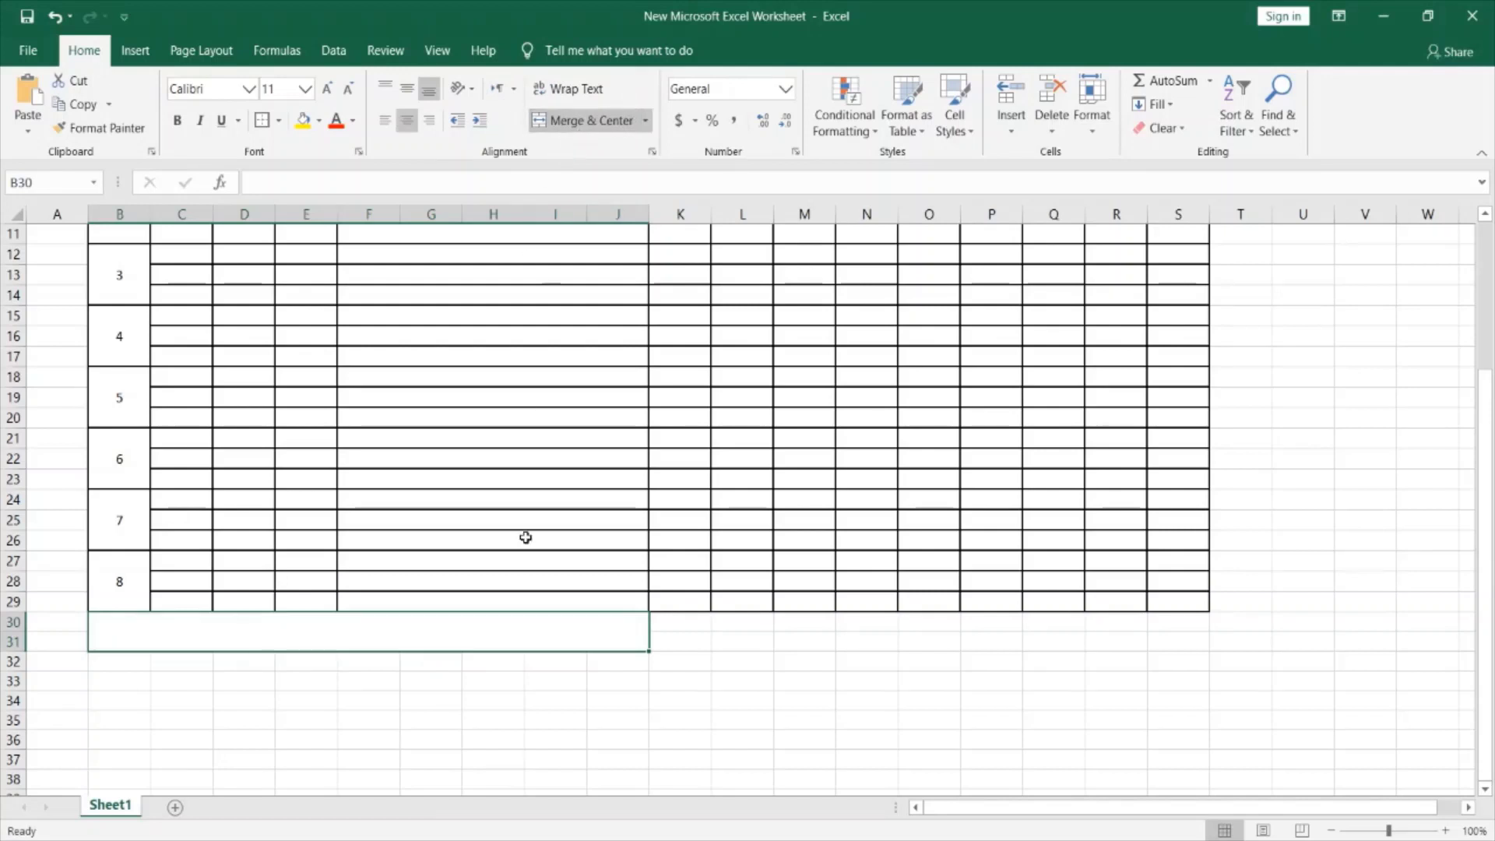
drag(107, 665, 618, 664)
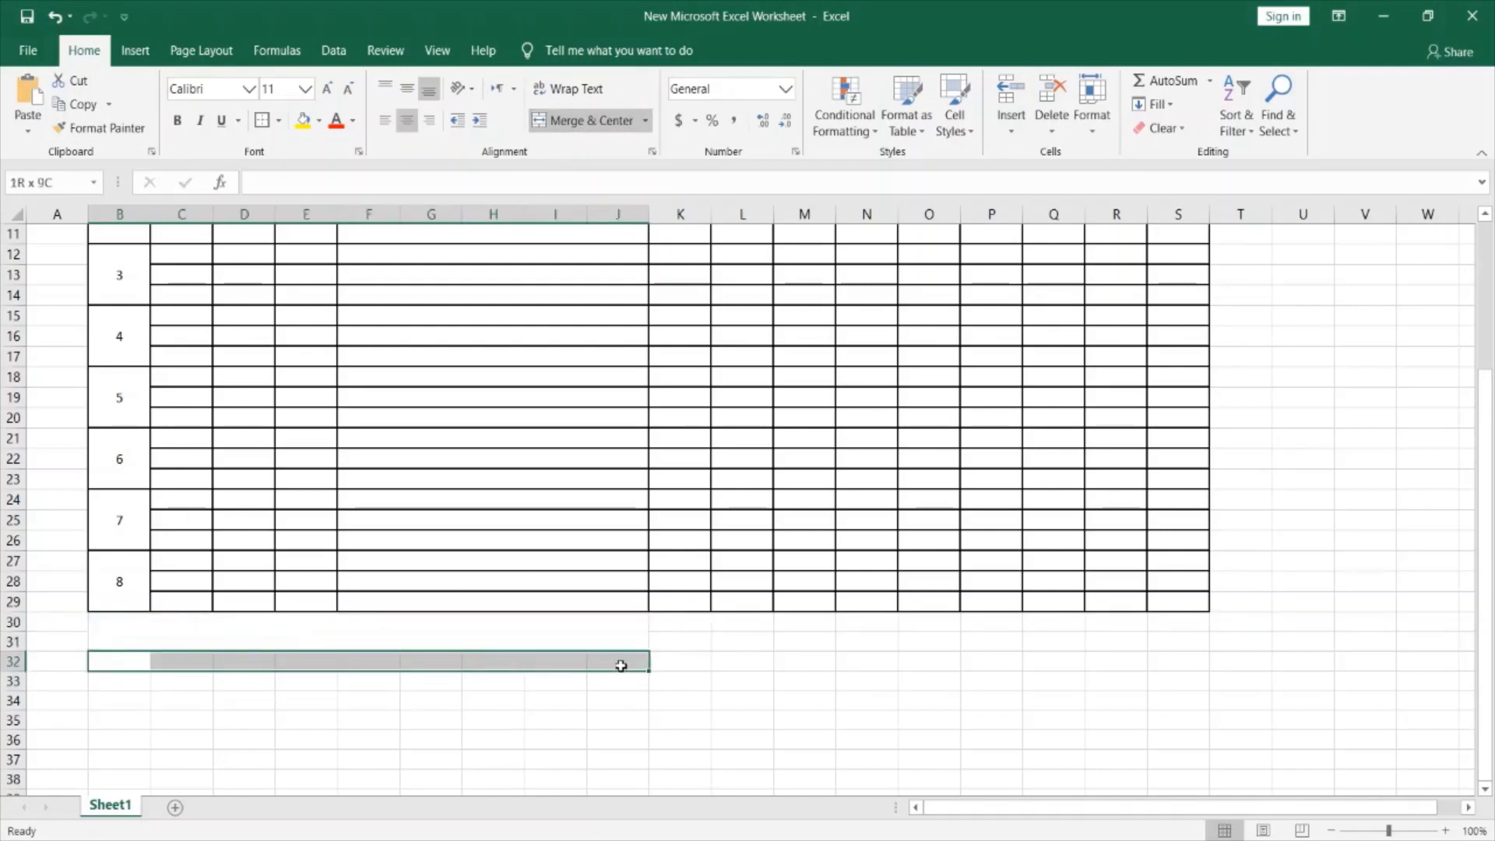
click(569, 121)
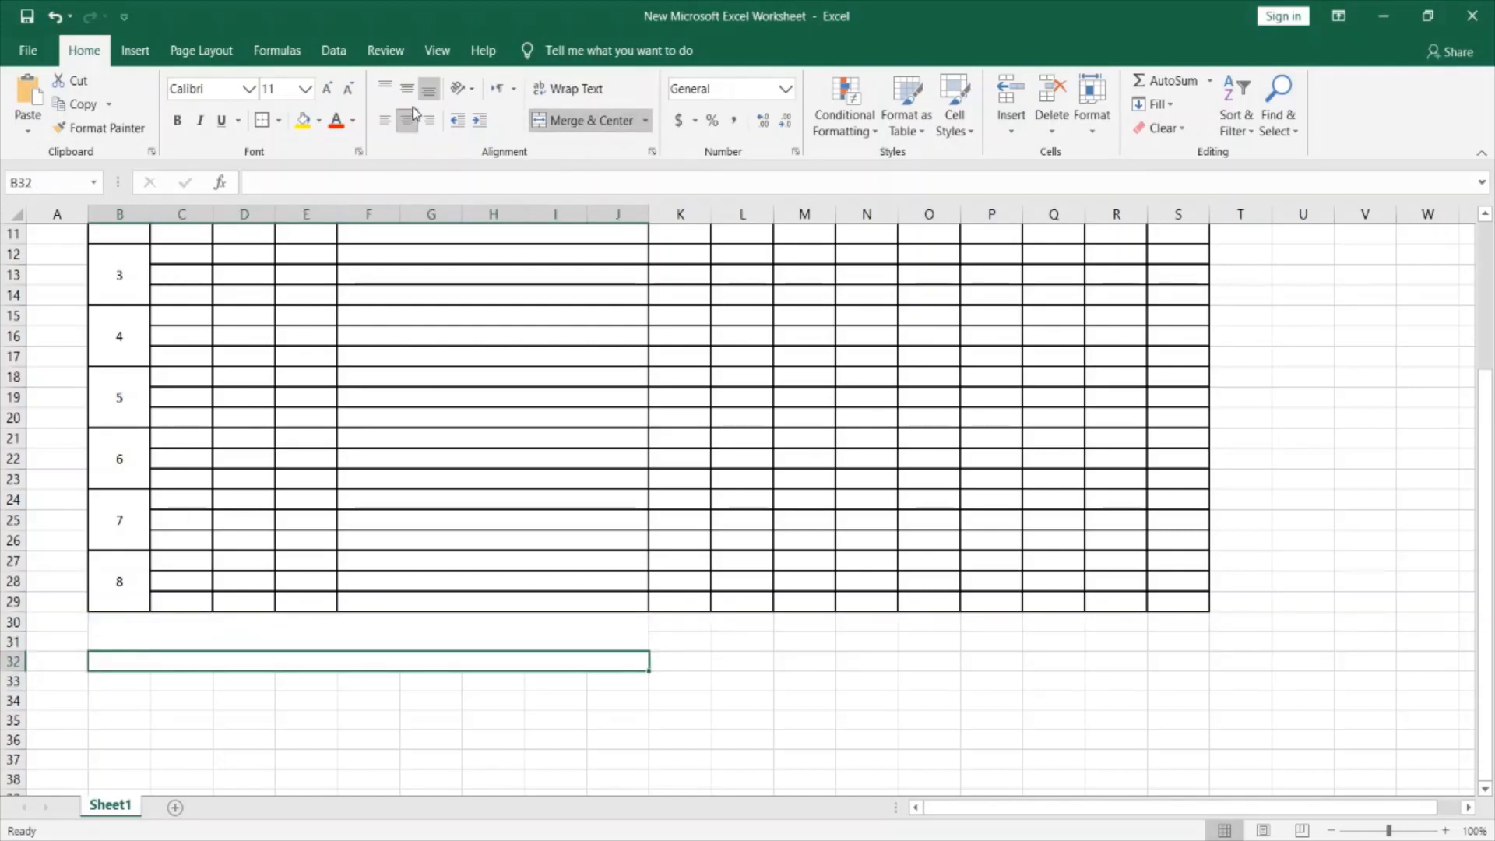
click(260, 122)
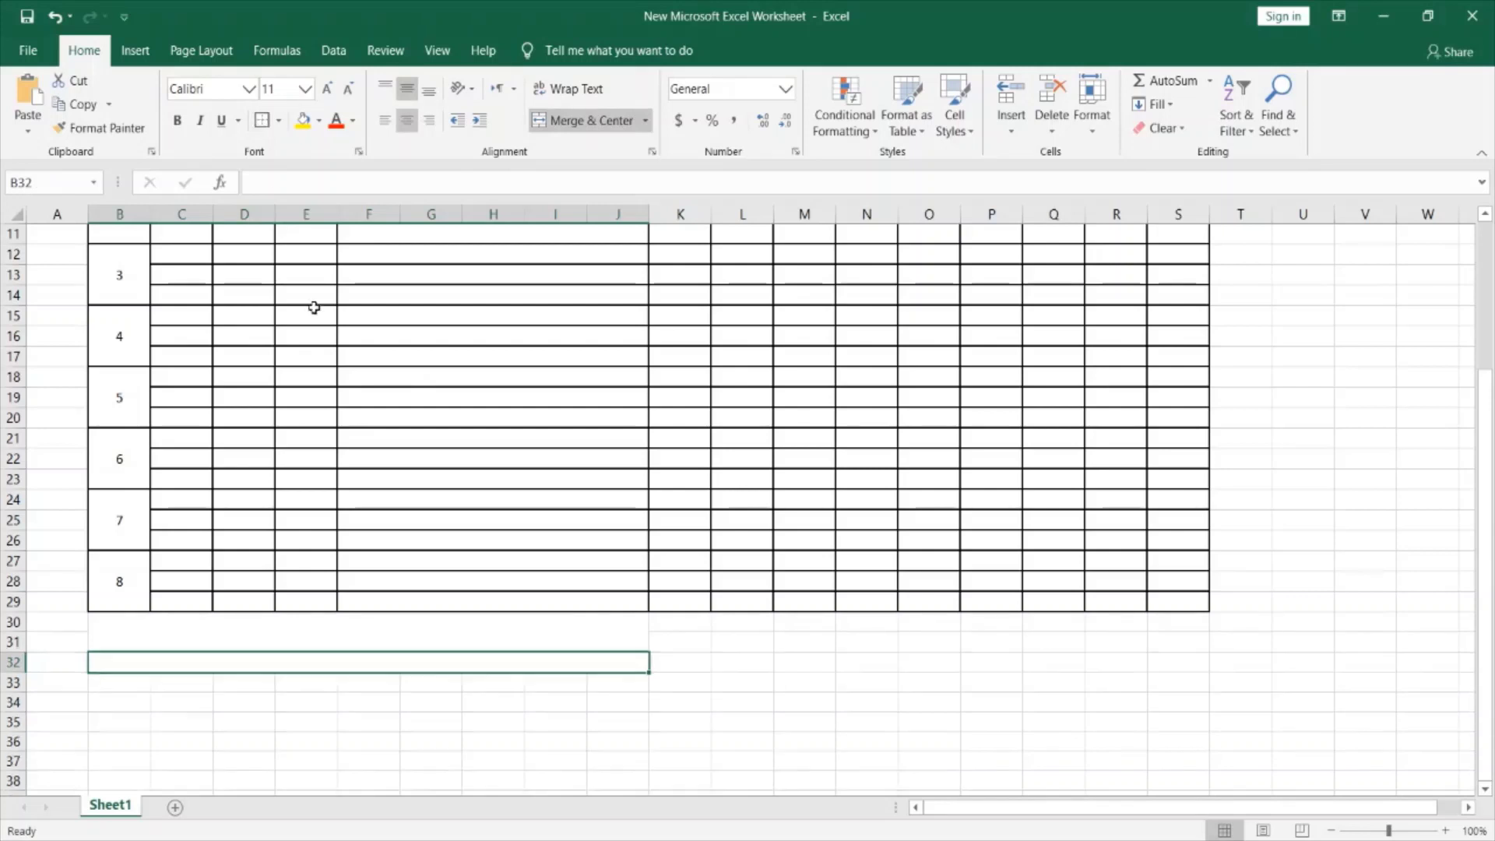
click(471, 644)
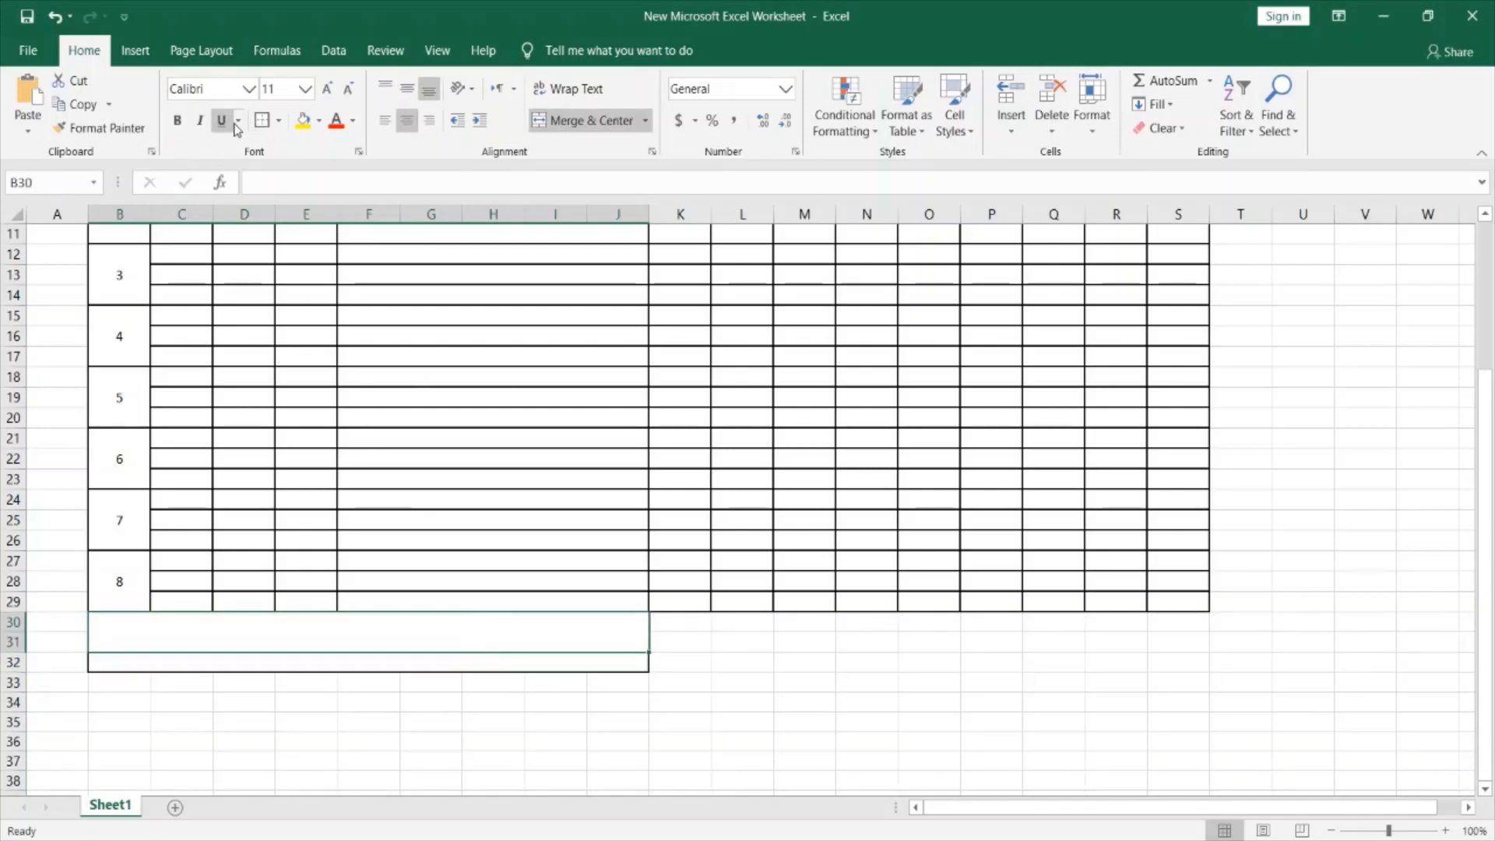
click(411, 87)
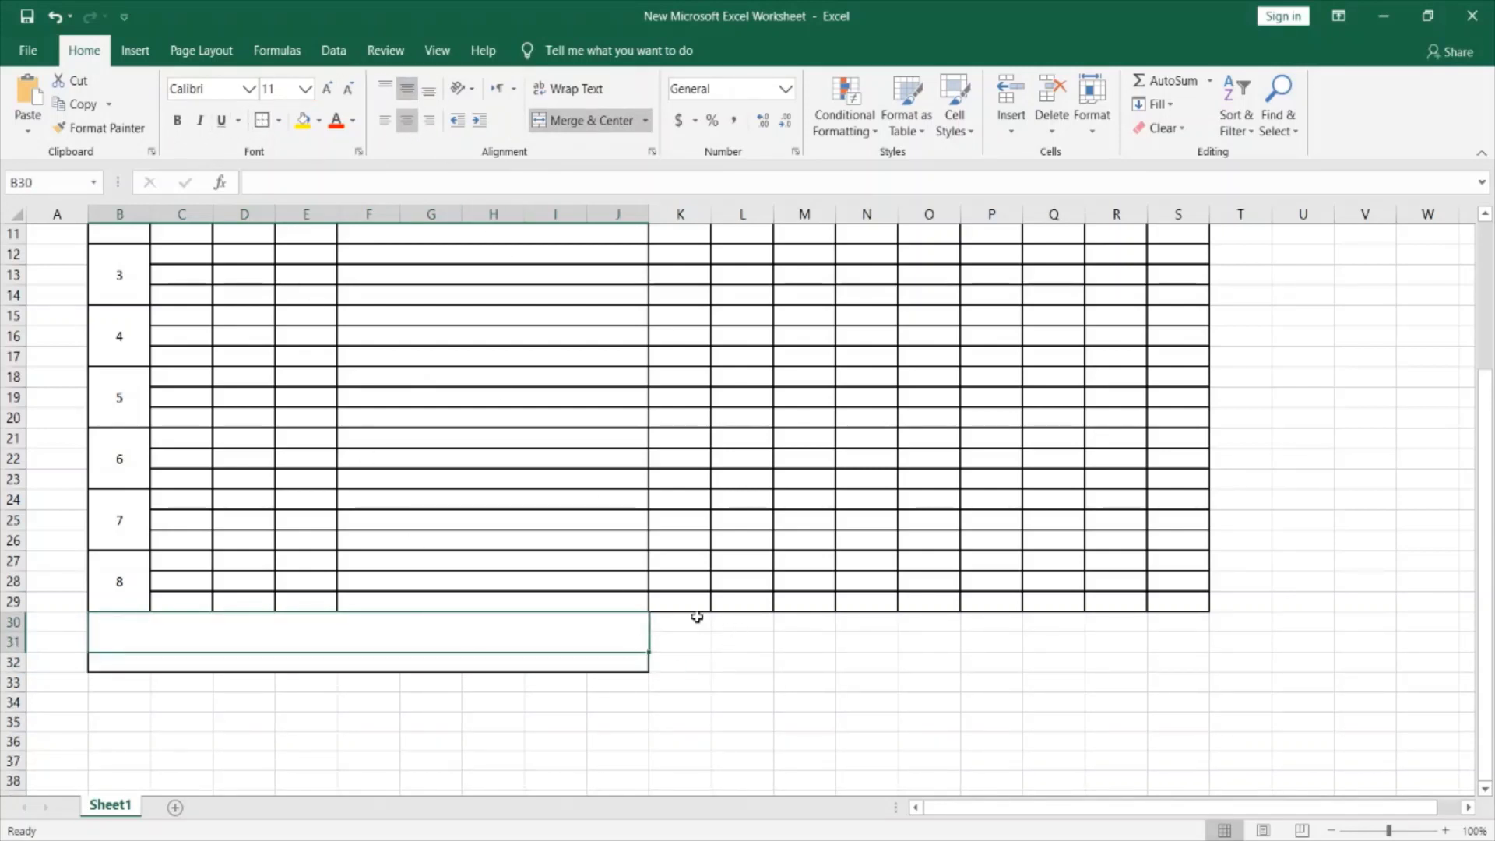
Merge and centre K30:K31 beside the merged block.
drag(680, 625, 684, 641)
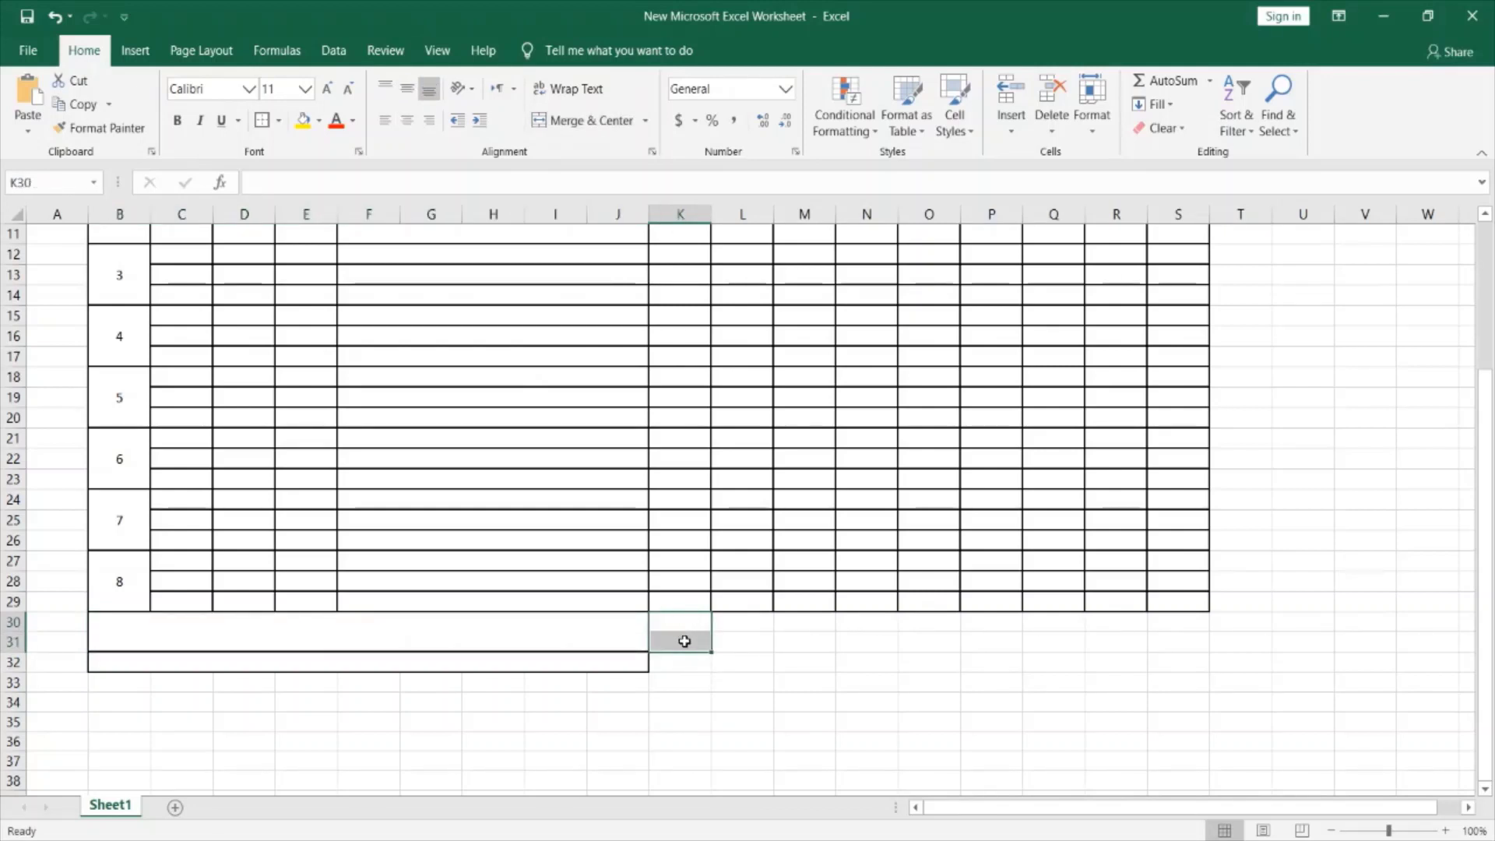
click(588, 119)
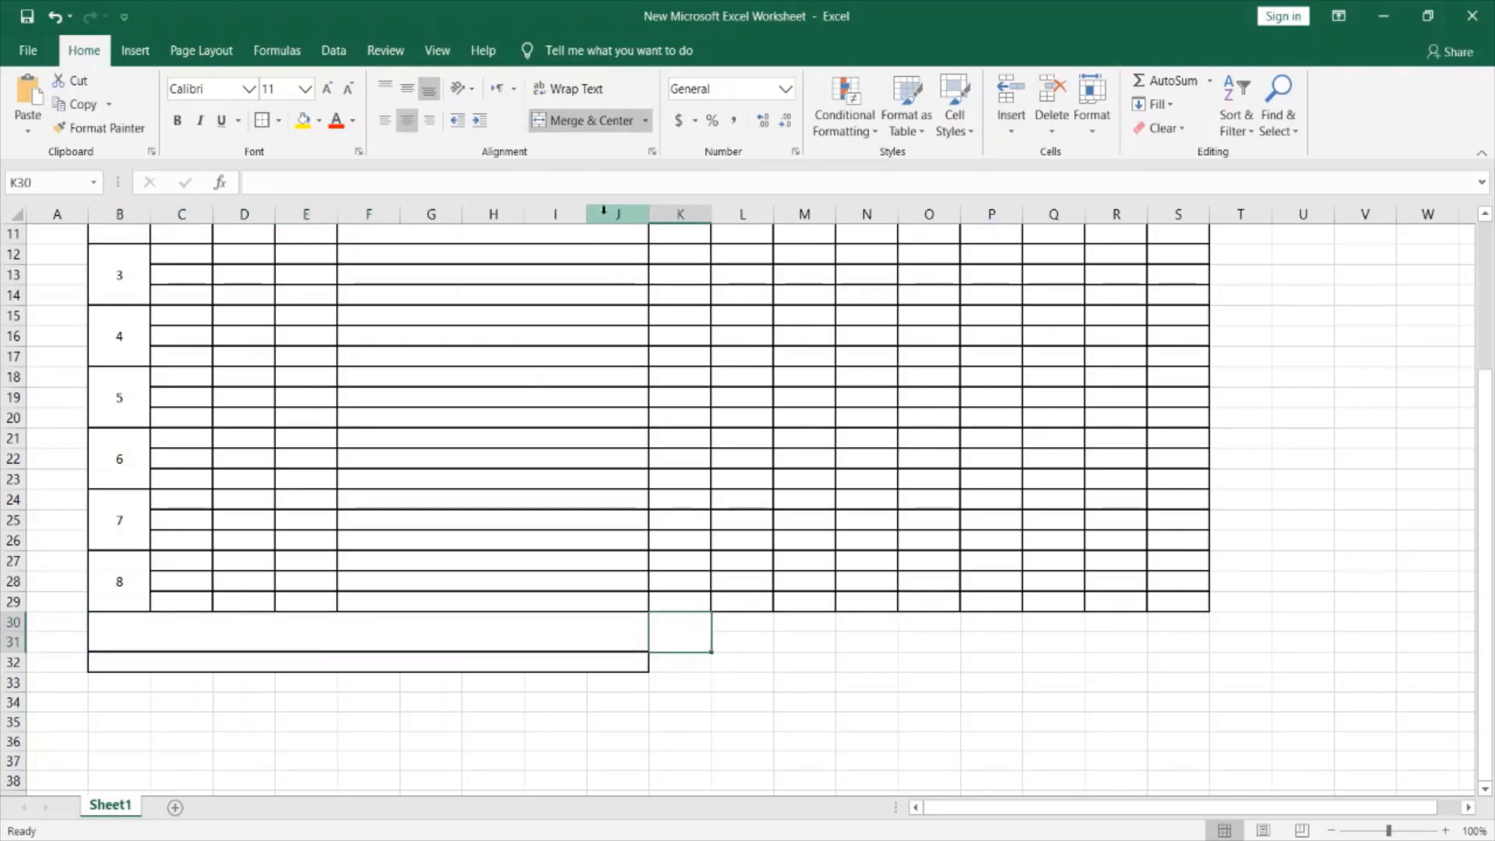
scroll(690, 285, up, 3)
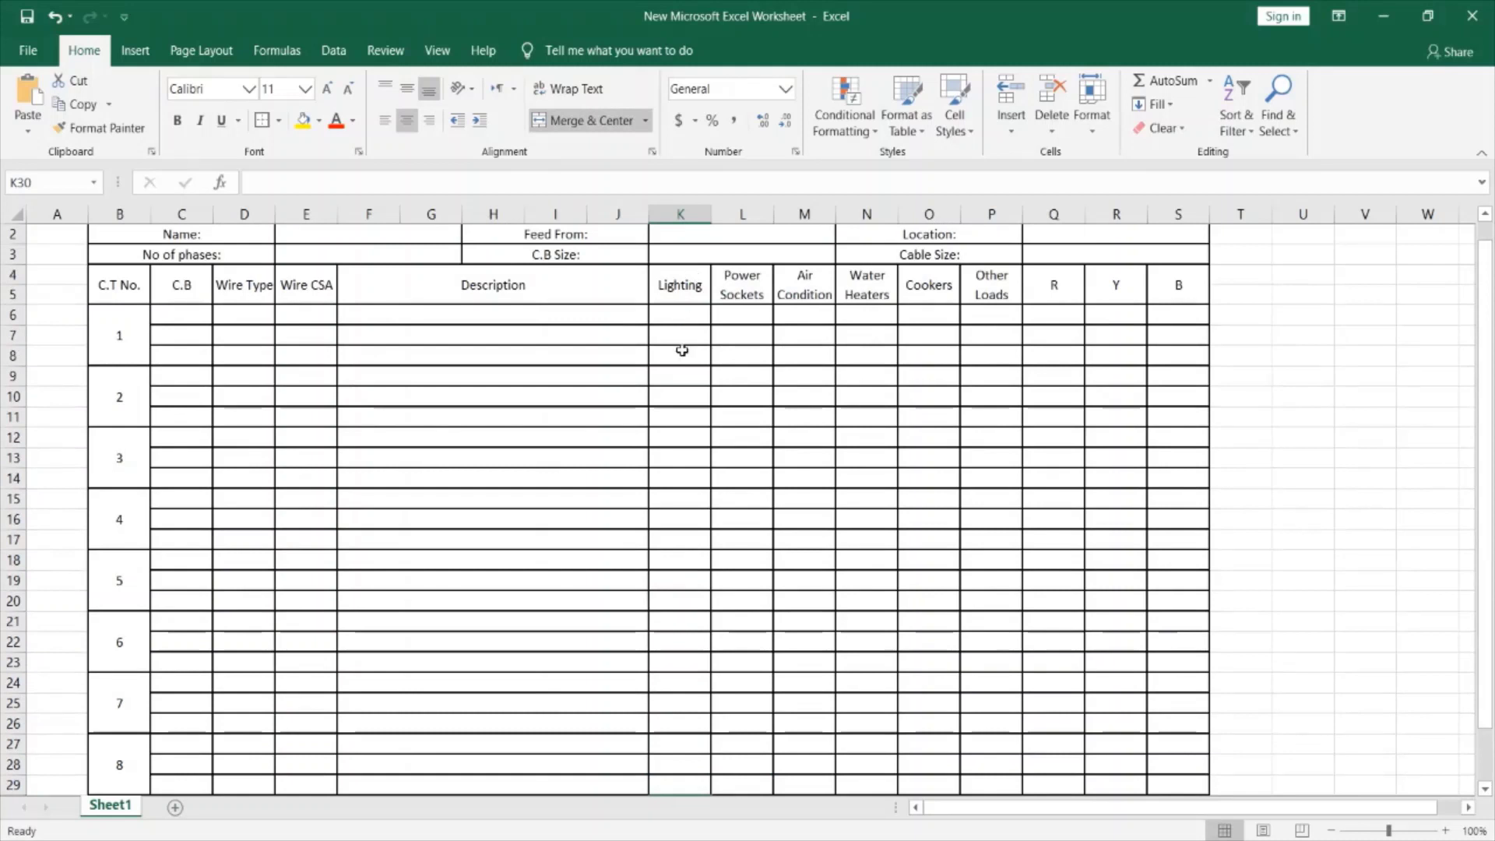
scroll(702, 606, down, 3)
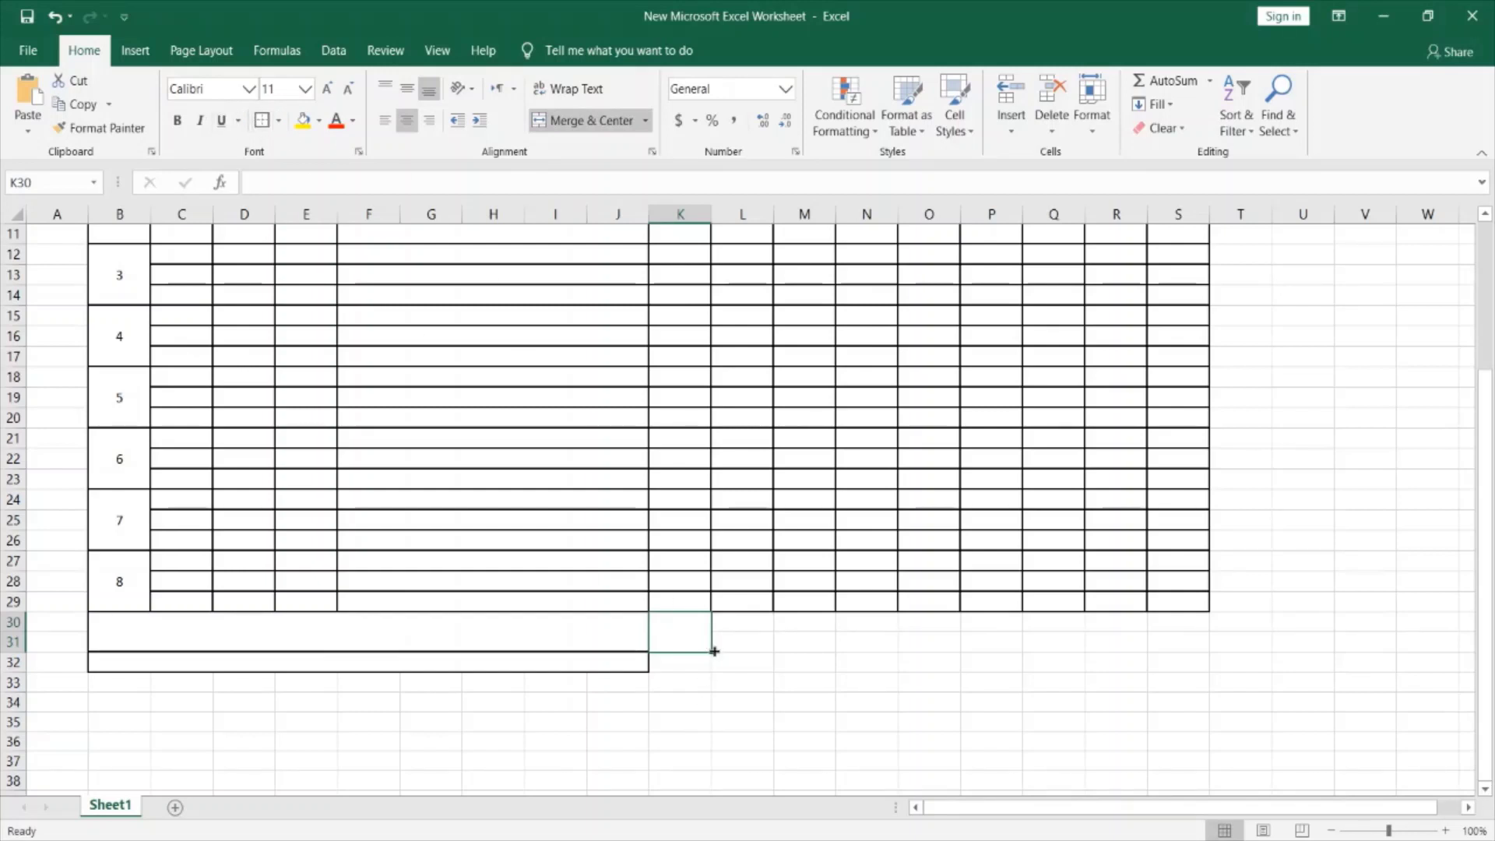
Copy merged K30:K31 across to column P, and centred, middle-aligned K32 across to P32.
drag(714, 651, 1010, 656)
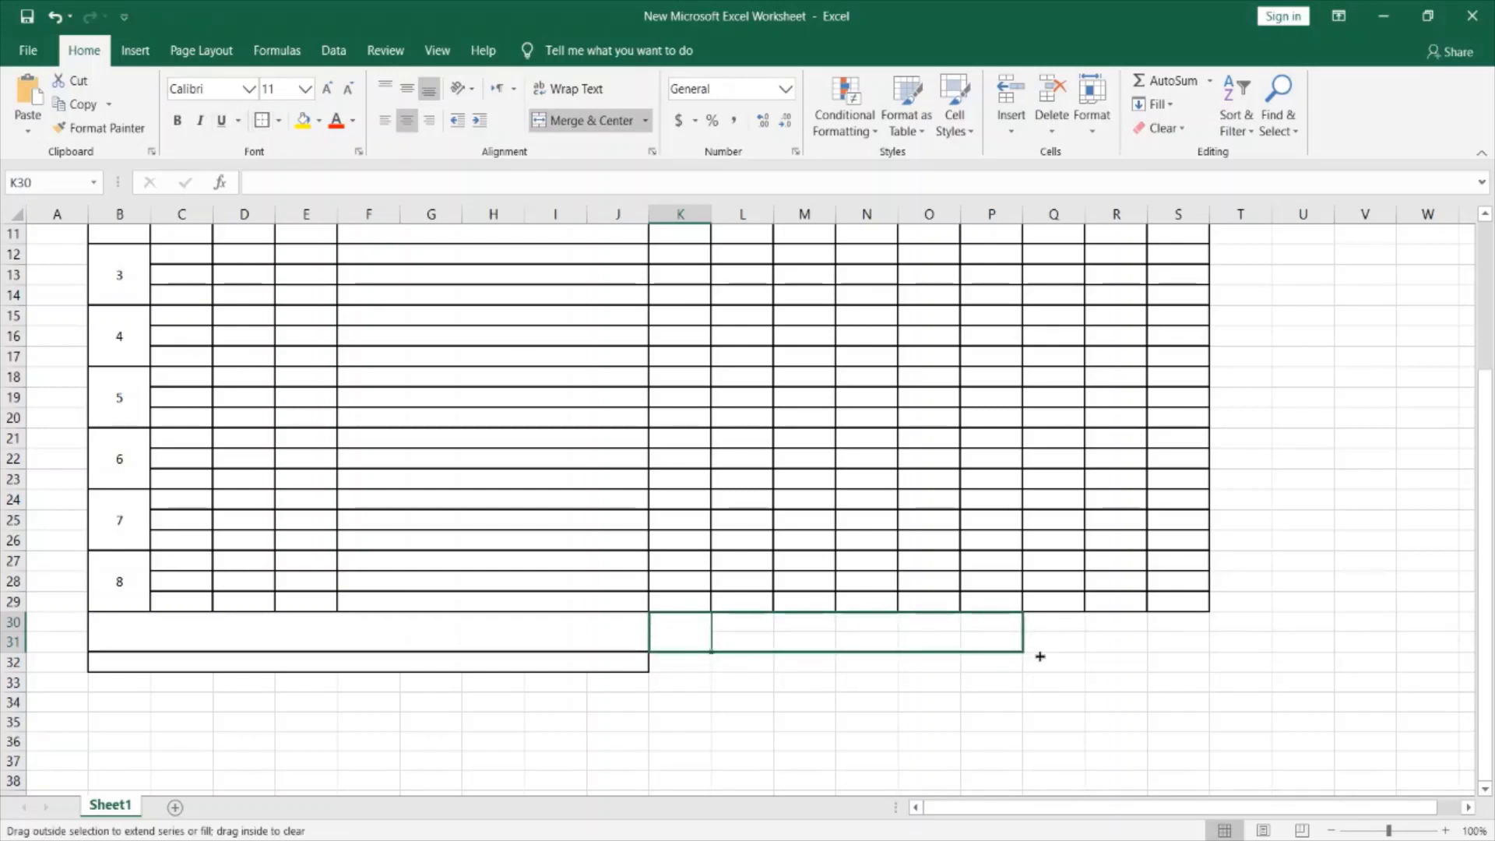
drag(1048, 657, 1048, 656)
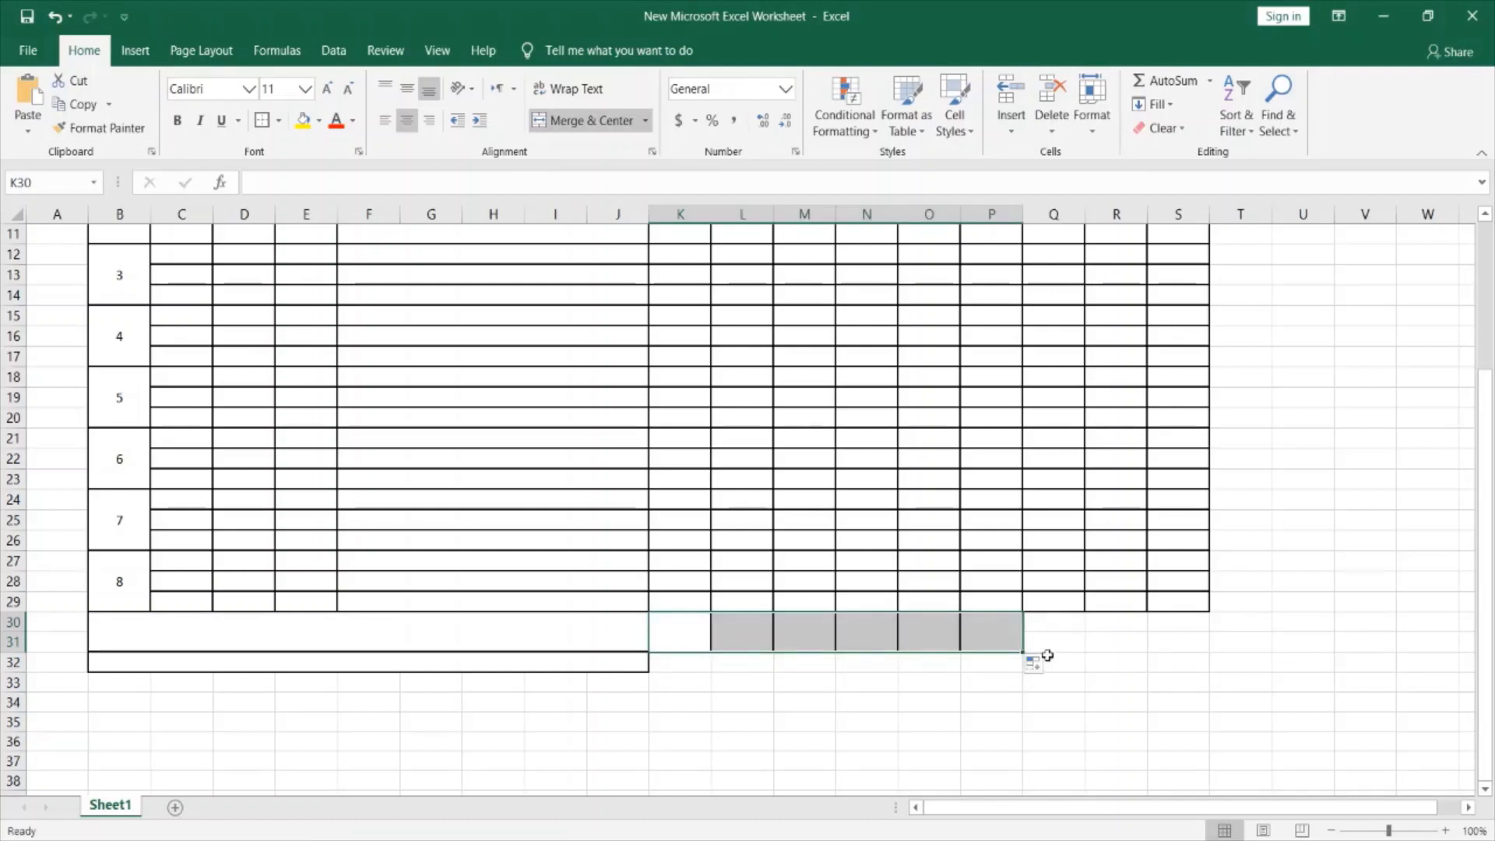
click(670, 667)
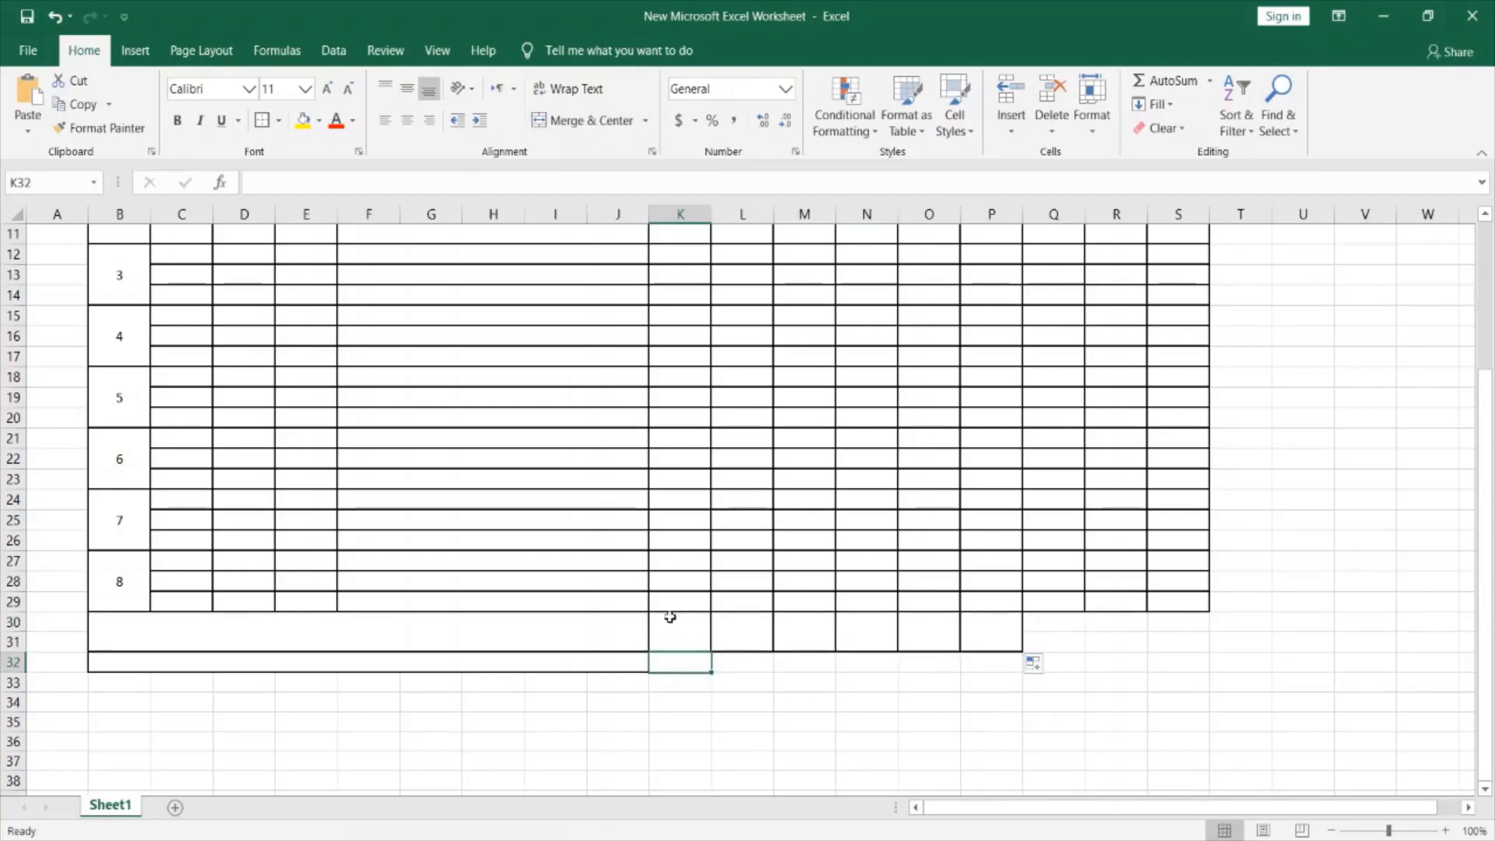
click(584, 120)
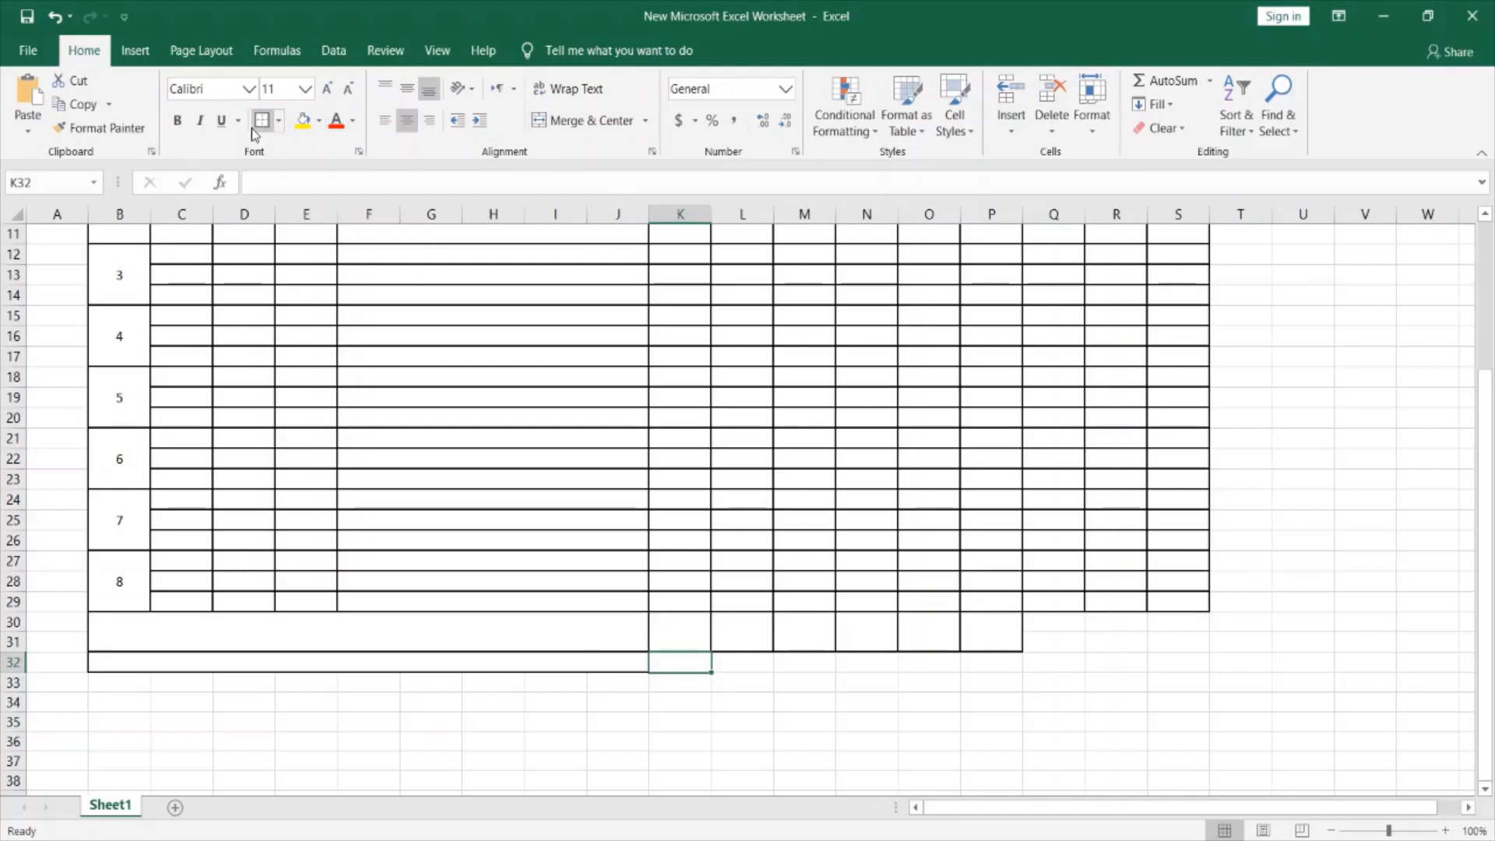
click(407, 88)
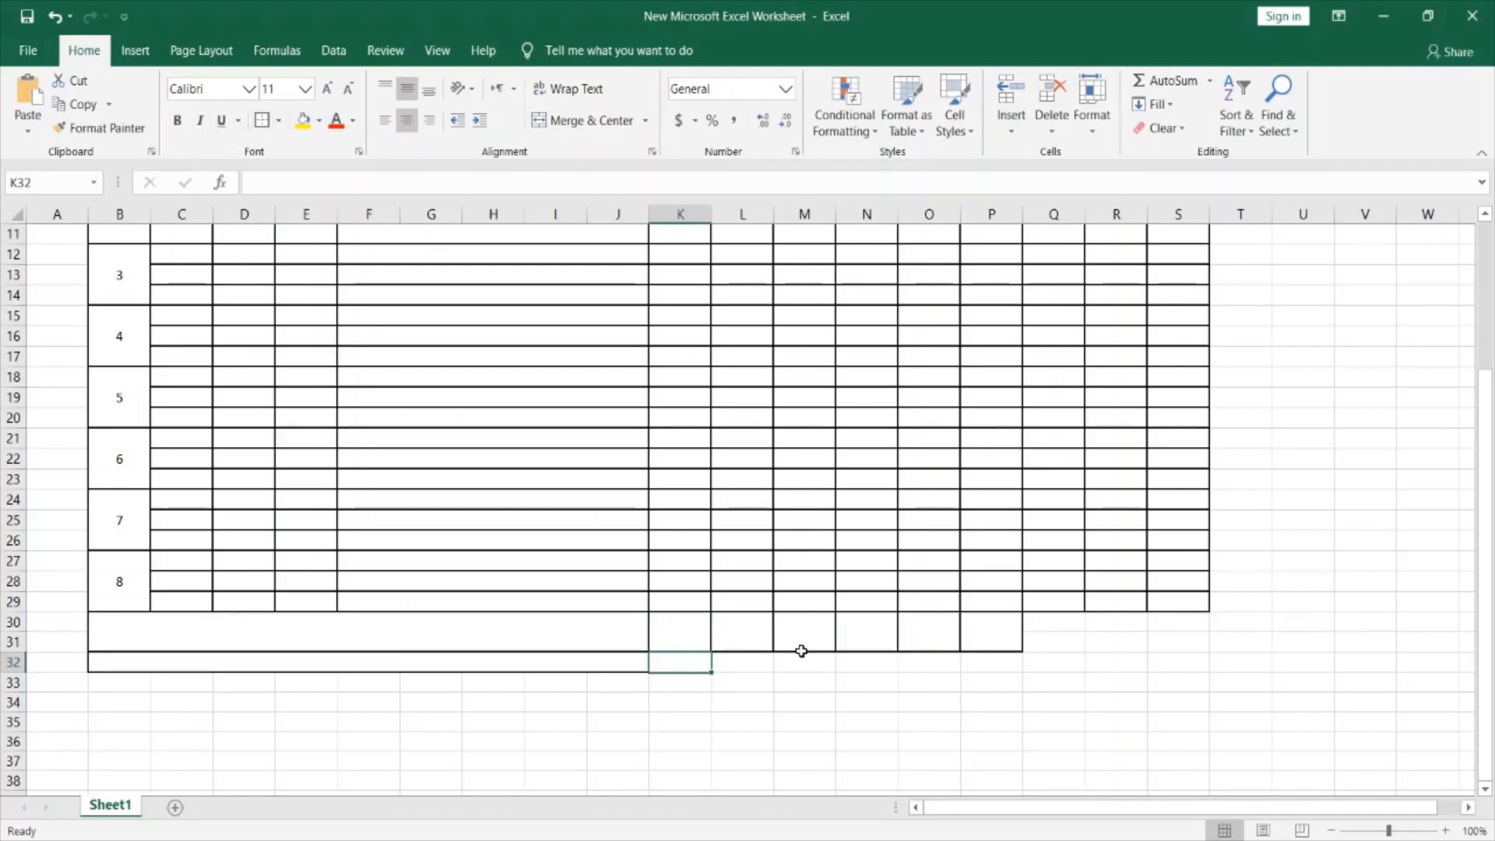
drag(712, 673, 1022, 674)
Extend the merged rows 30–31 cells and row 32 cells from P on to column S.
click(1000, 622)
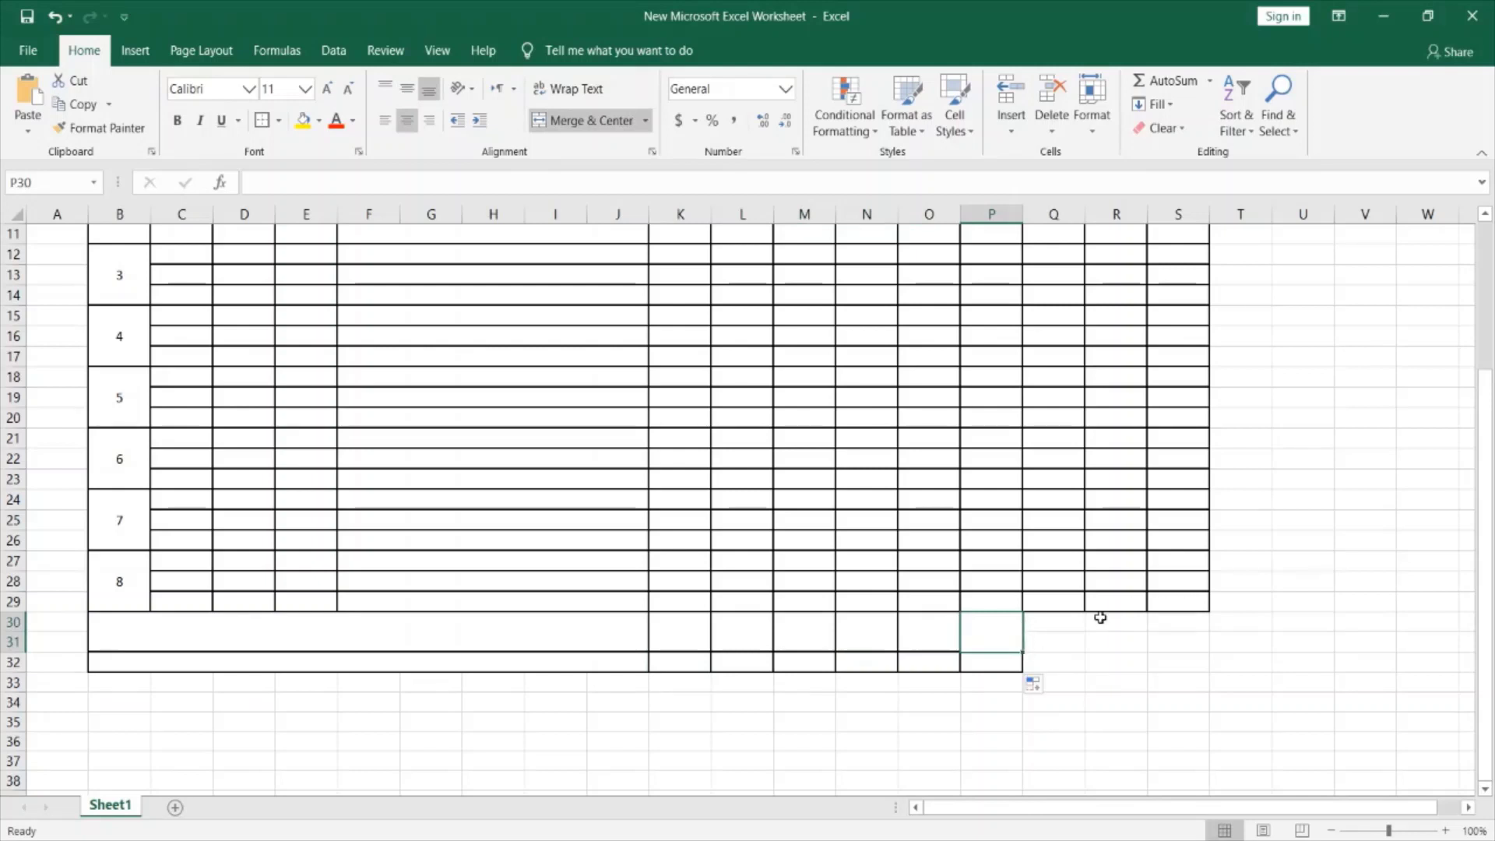
drag(1026, 656, 1189, 650)
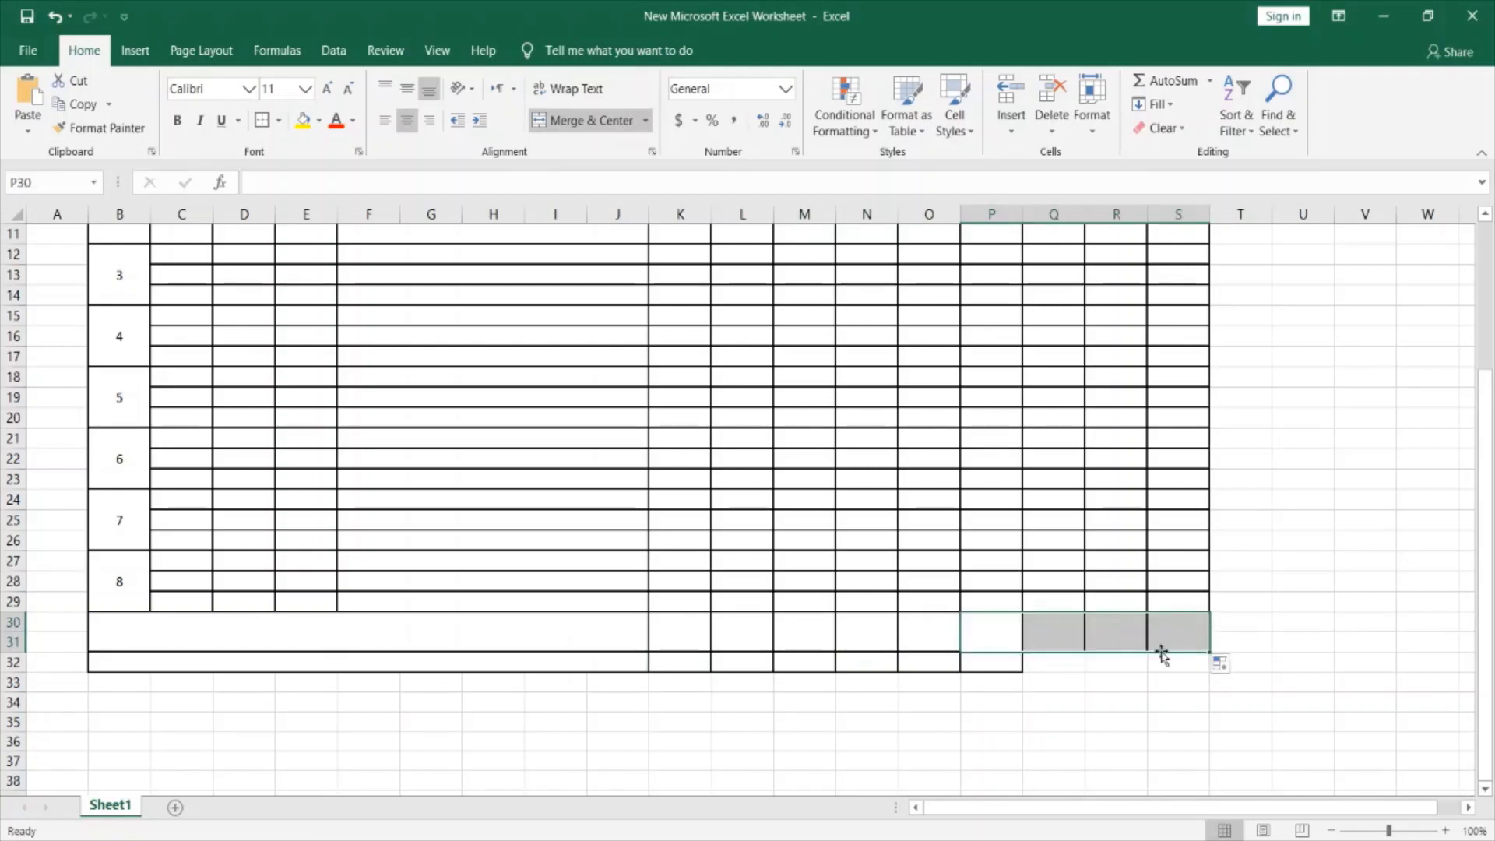
click(1019, 670)
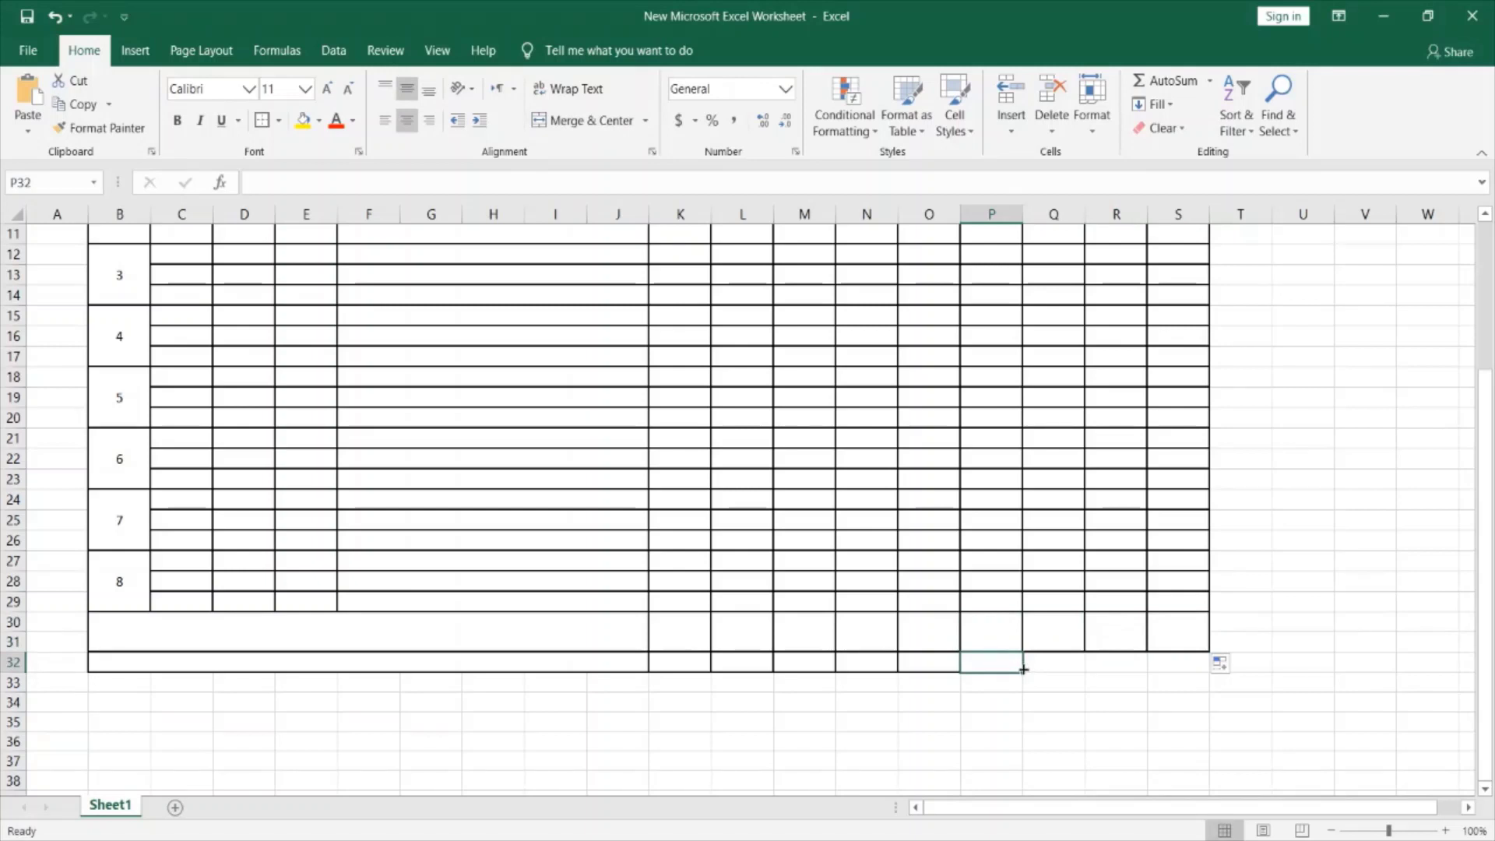
drag(1026, 676, 1199, 674)
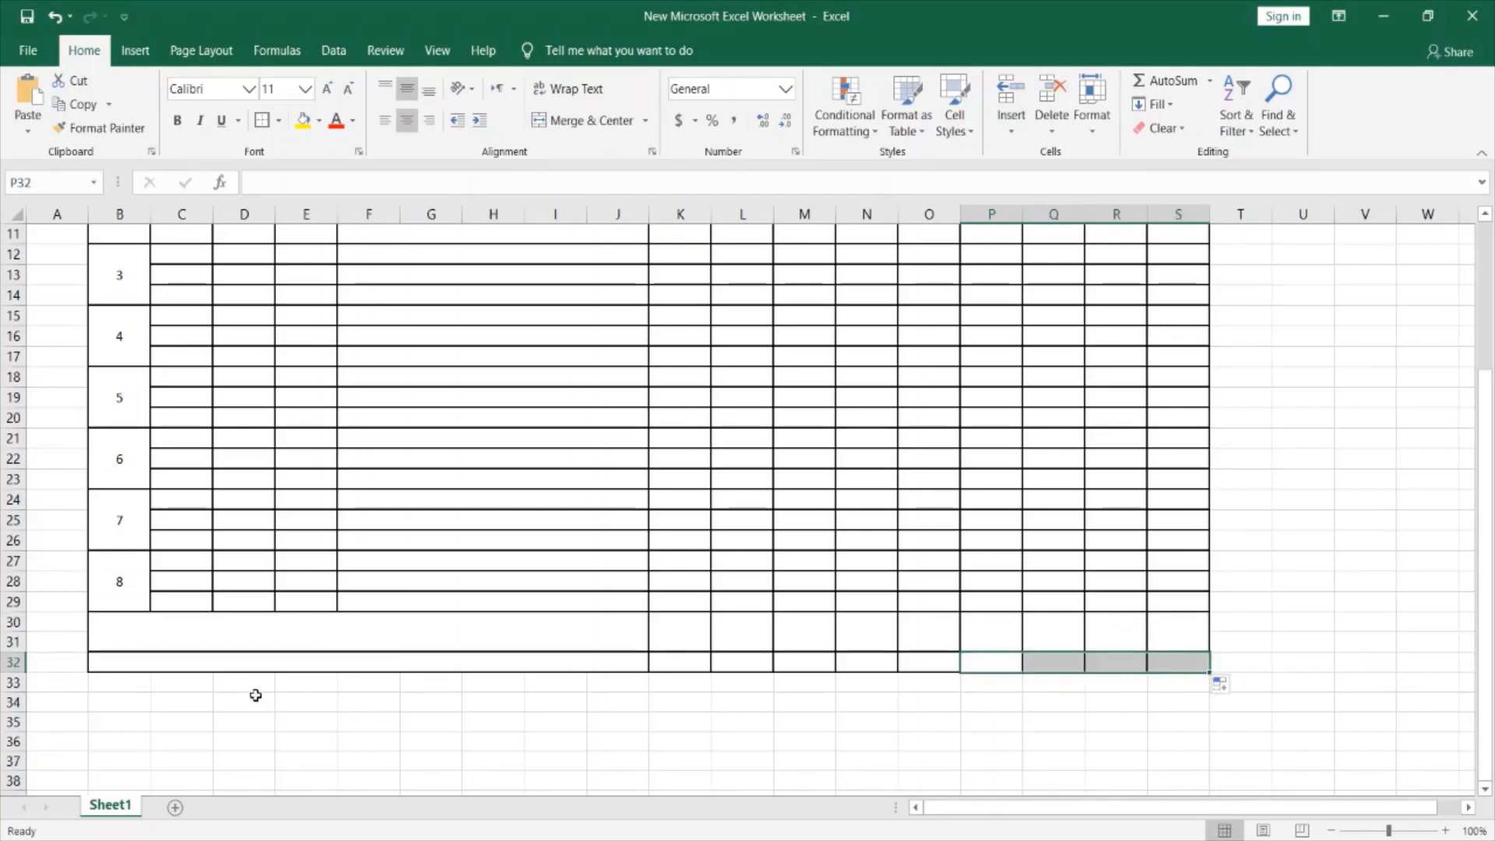
click(102, 683)
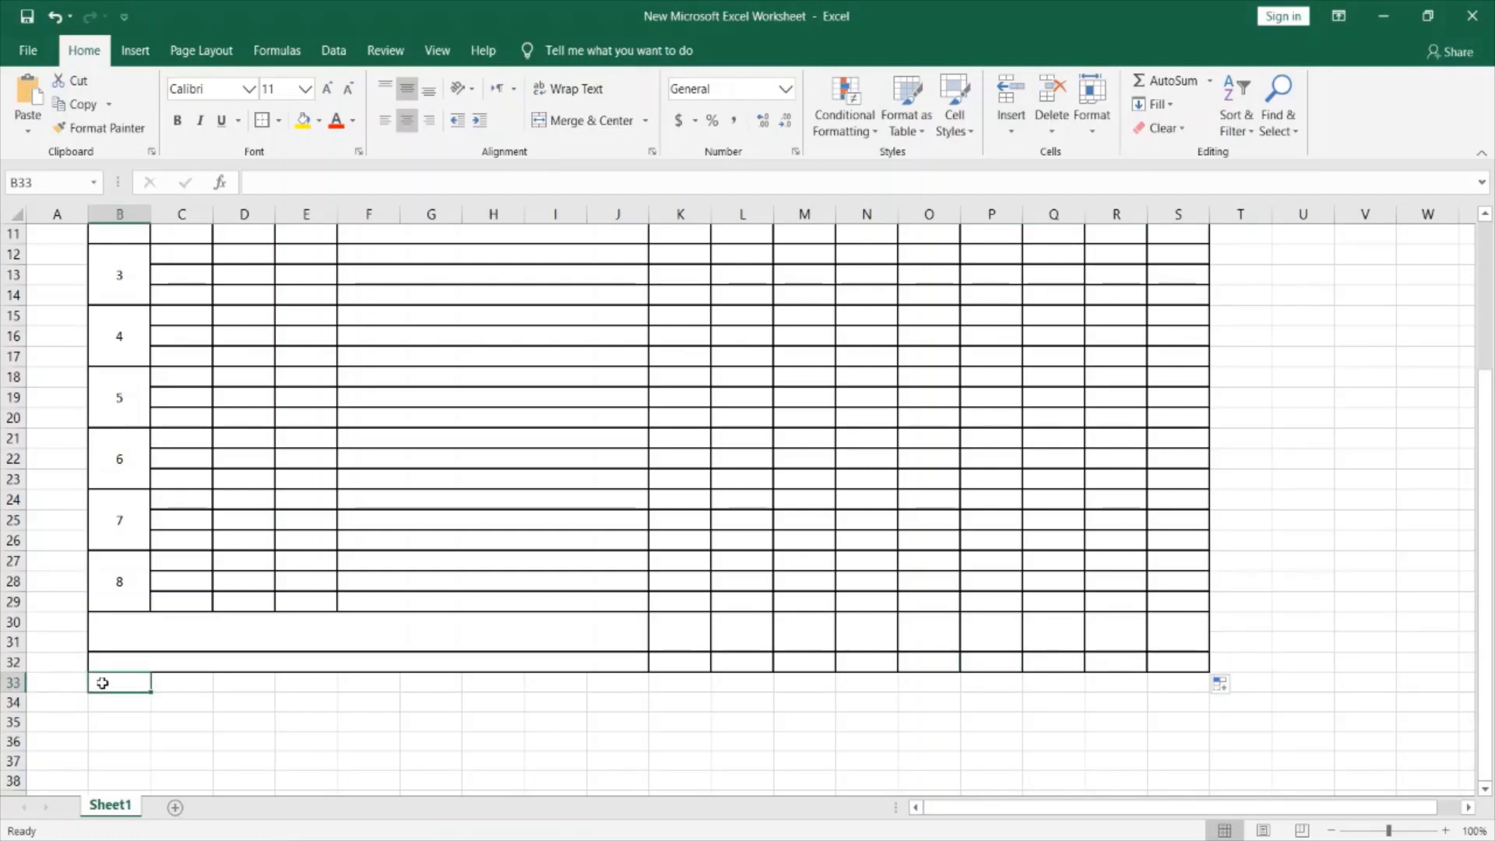
Merge B33:J35 into one centred cell with borders.
drag(102, 683, 608, 717)
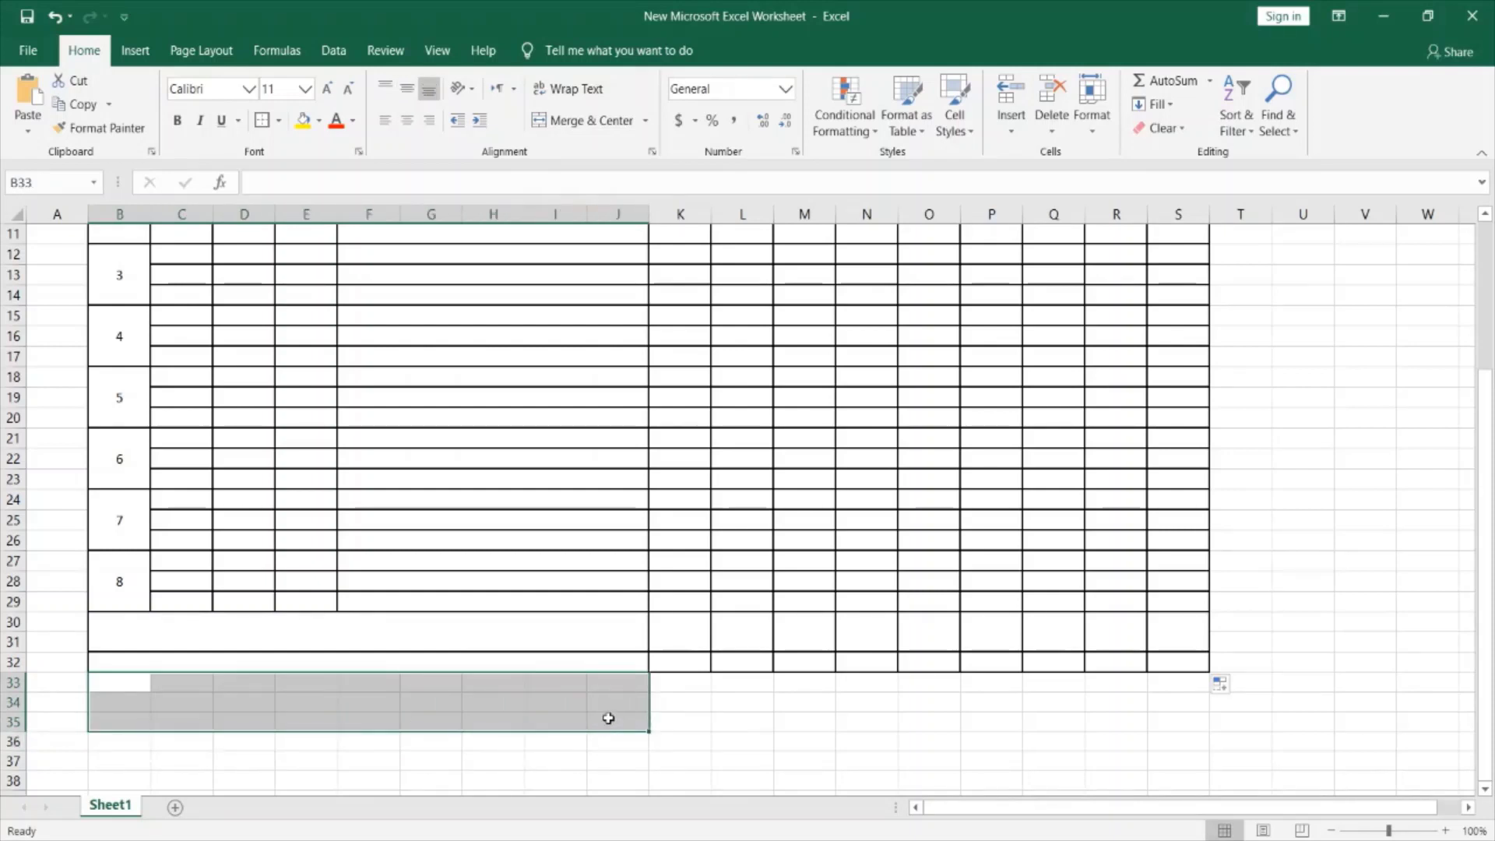
click(570, 119)
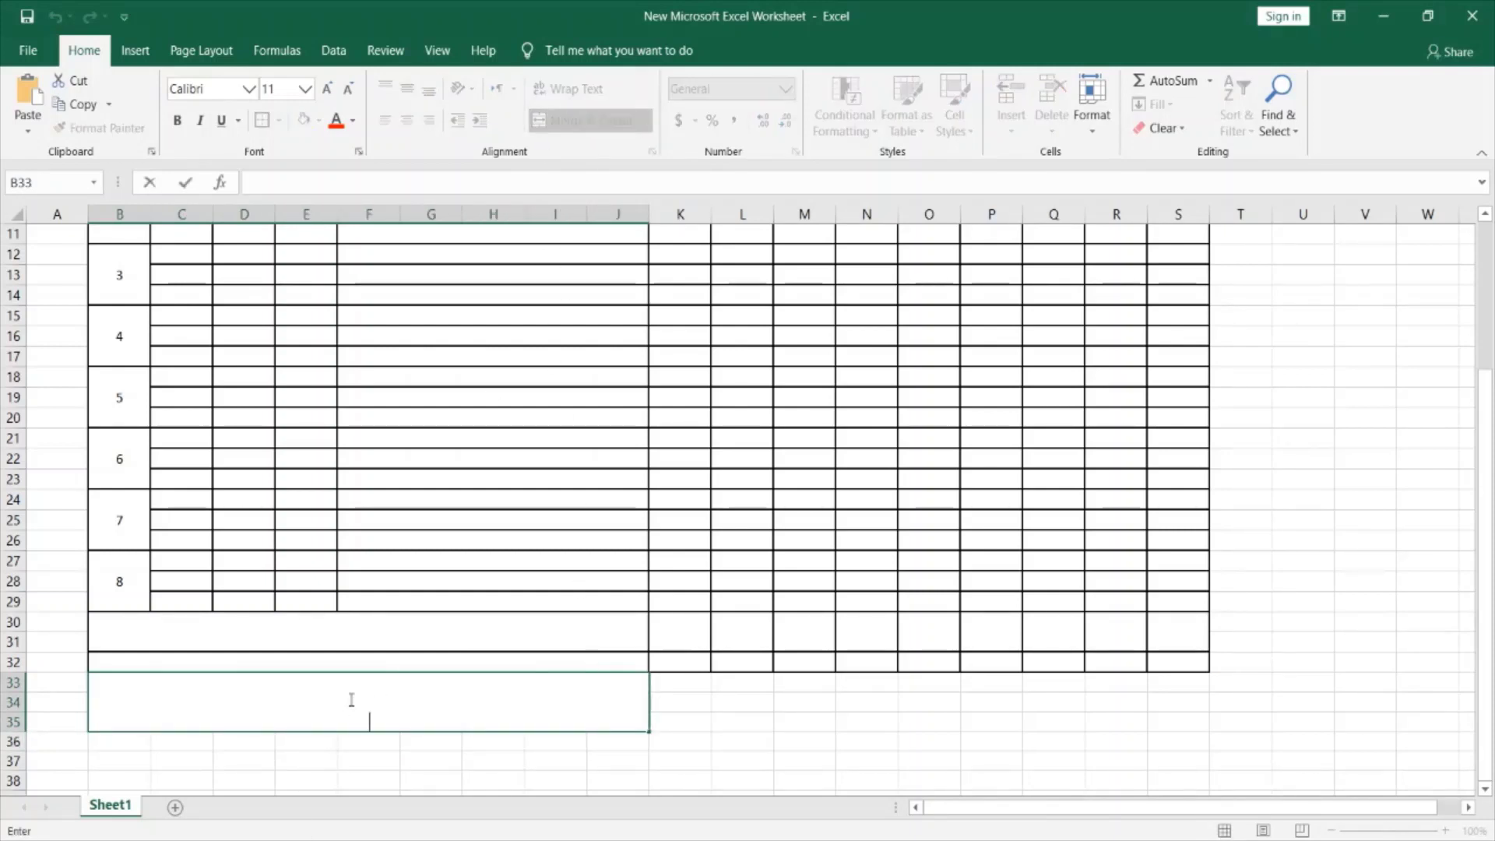
click(385, 640)
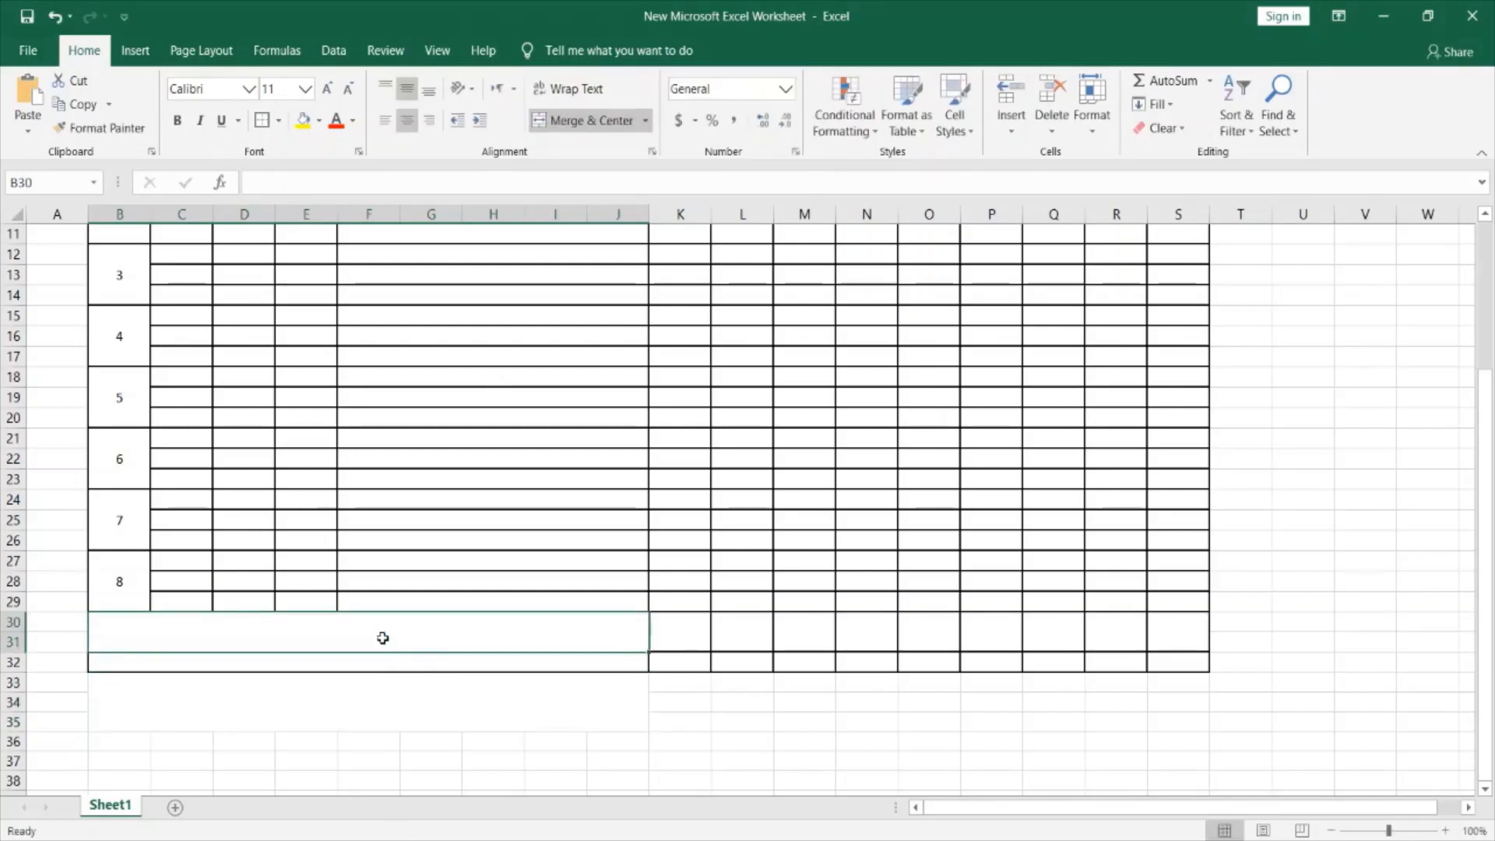
click(397, 684)
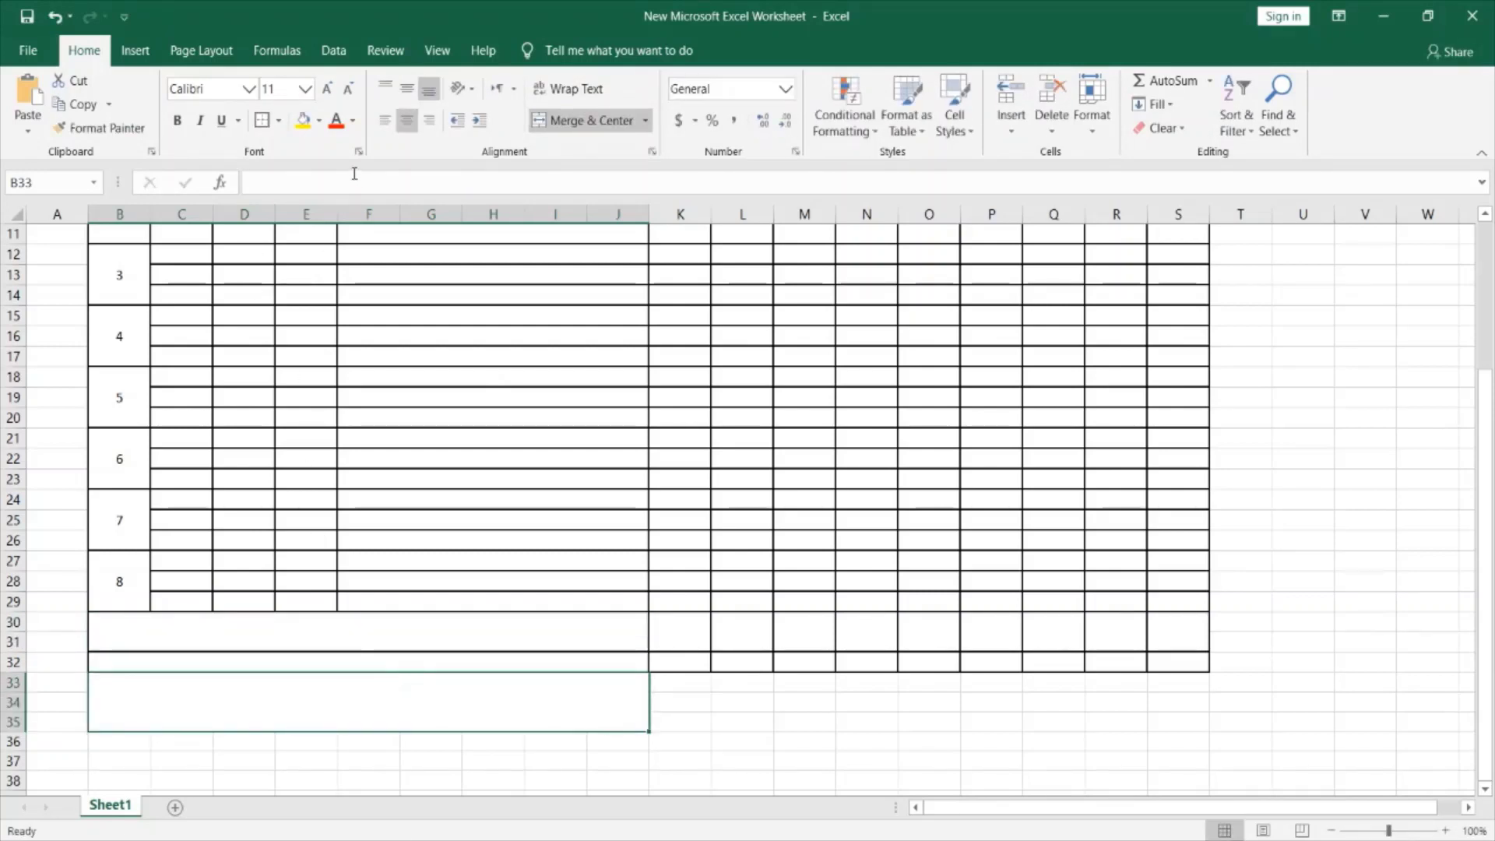
click(258, 127)
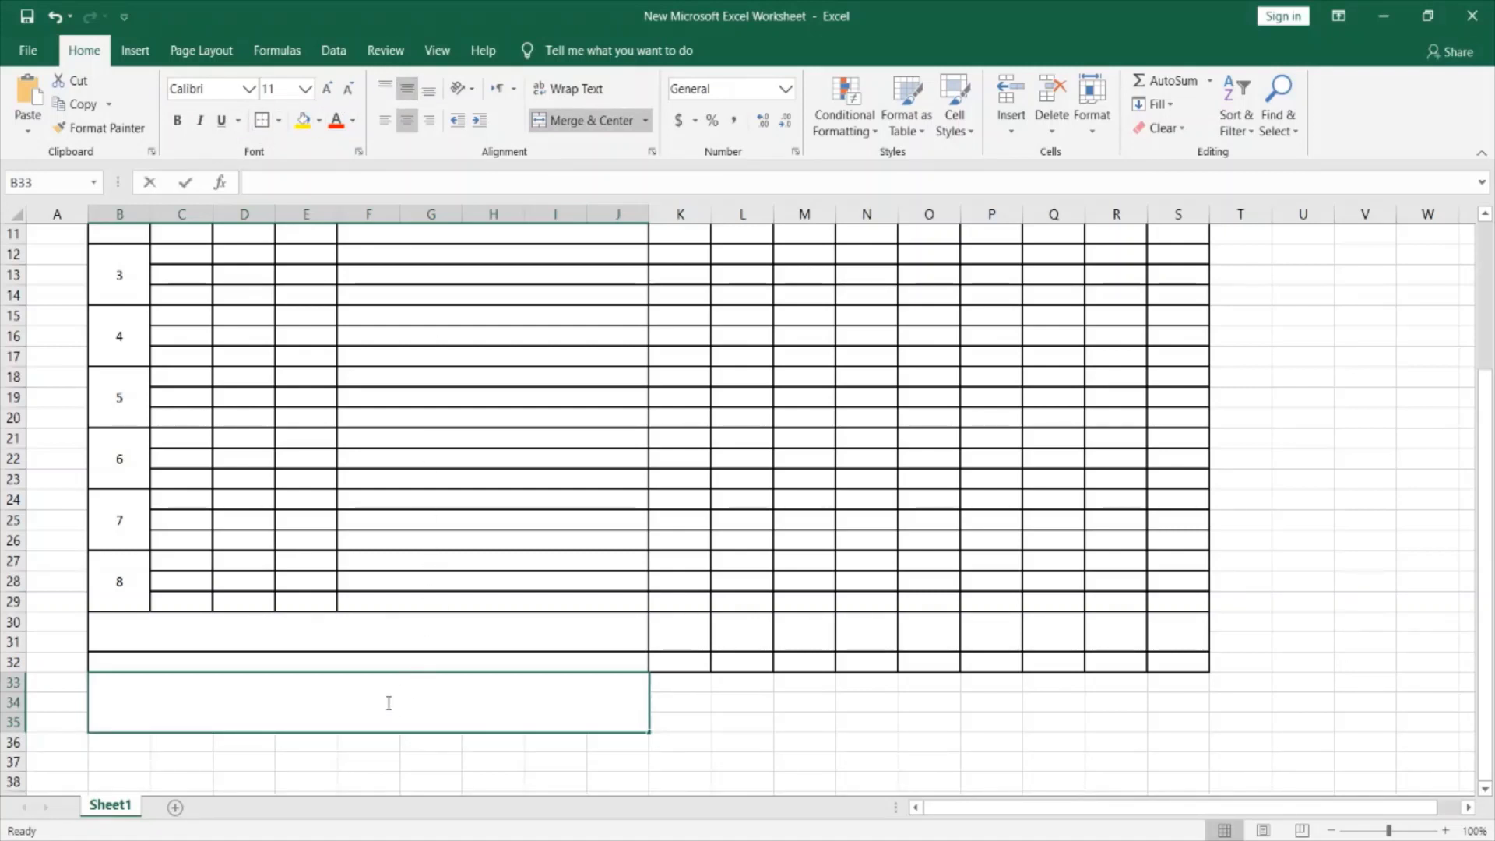
Label B33 'Demand Factor' and B30 'Total Connected Load (TCL)'.
text(o)
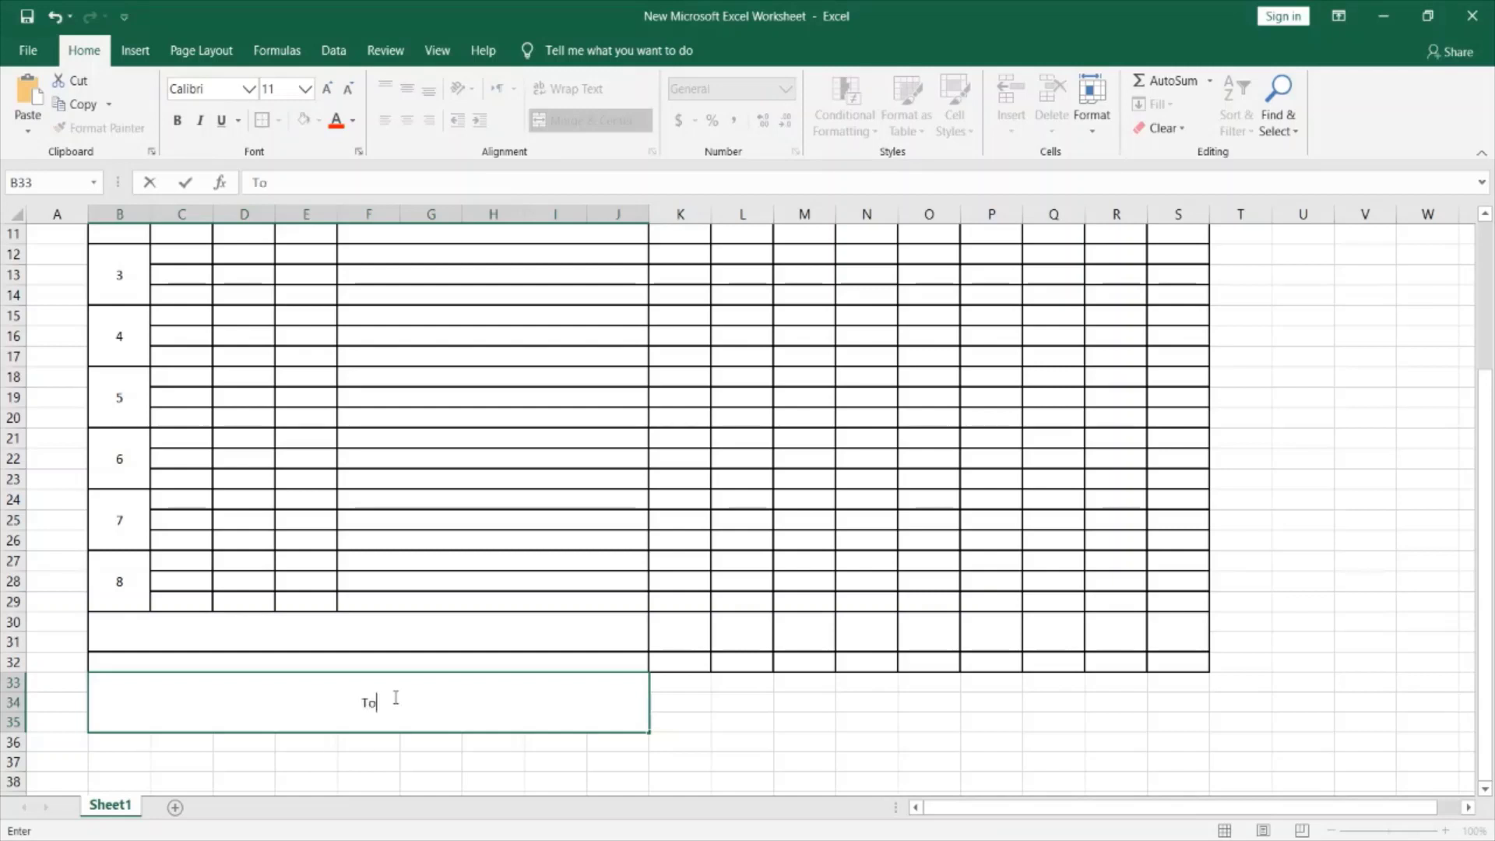
text(tal)
key(BackSpace)
key(BackSpace)
key(BackSpace)
key(BackSpace)
text(Demand Factor)
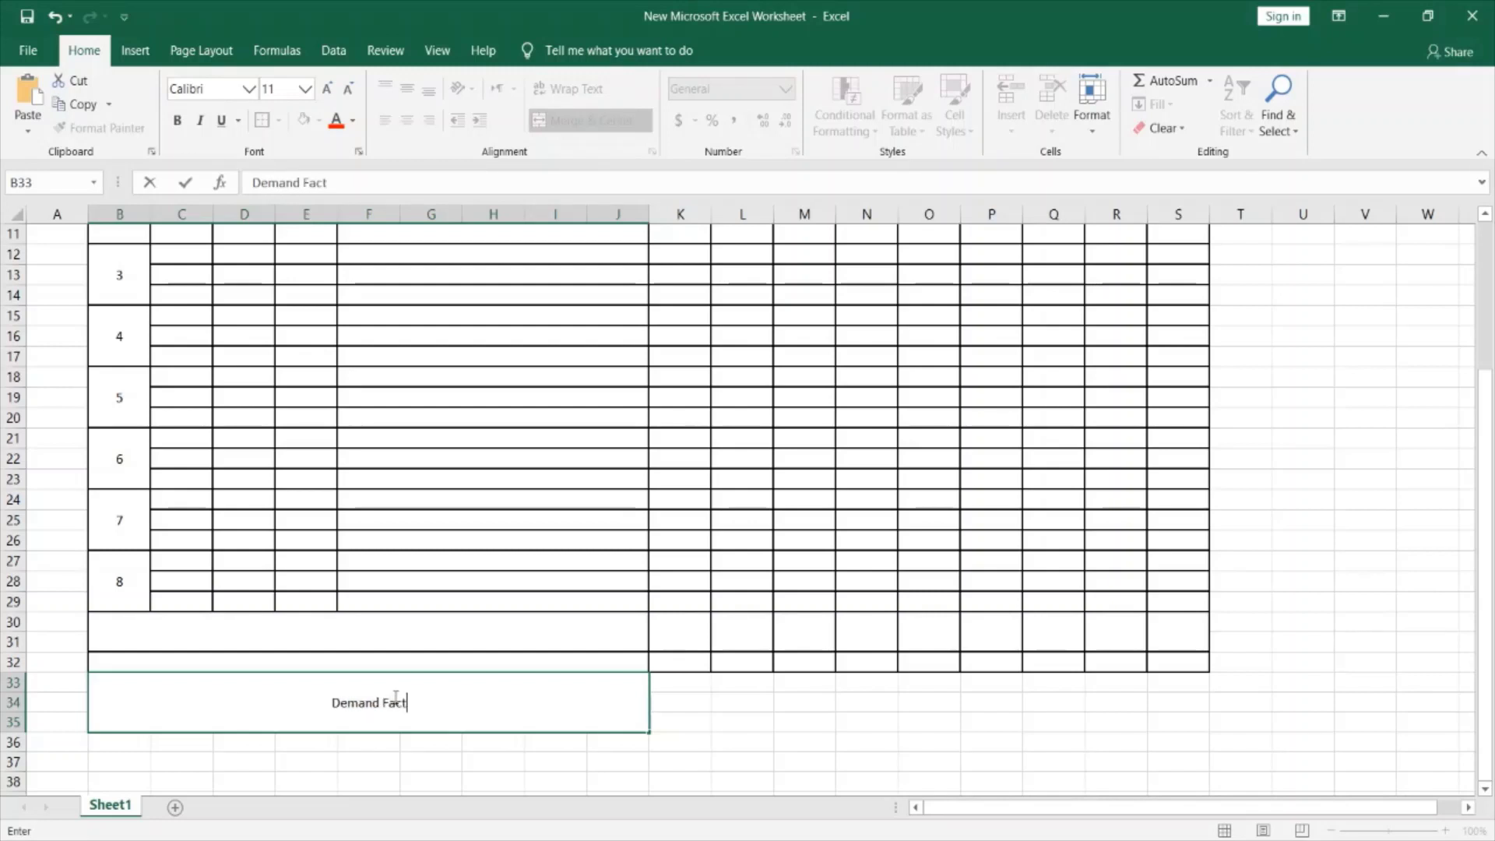
double_click(396, 641)
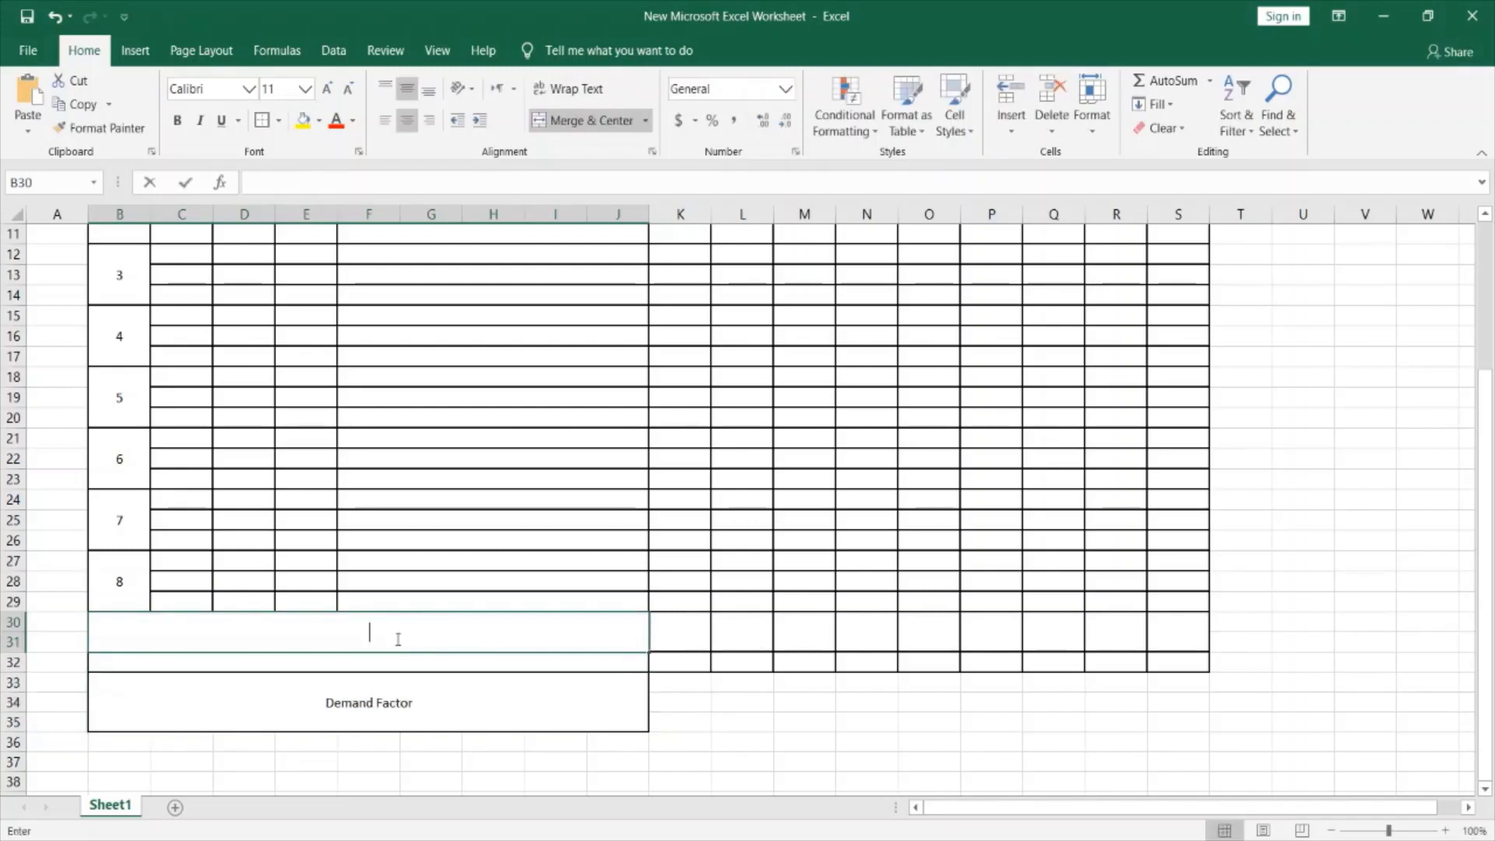
text(Total)
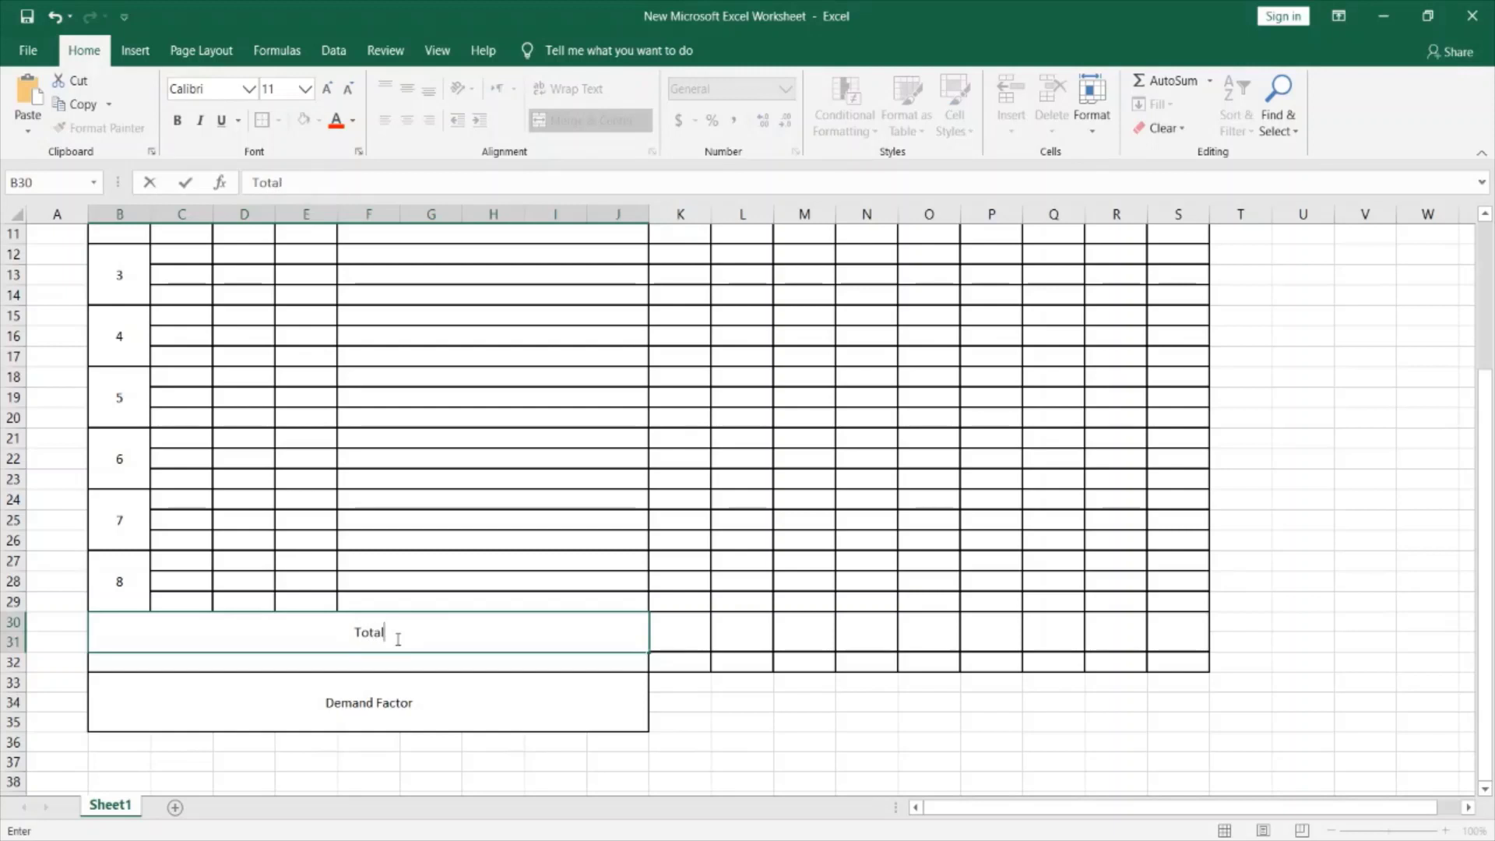
text( Connected)
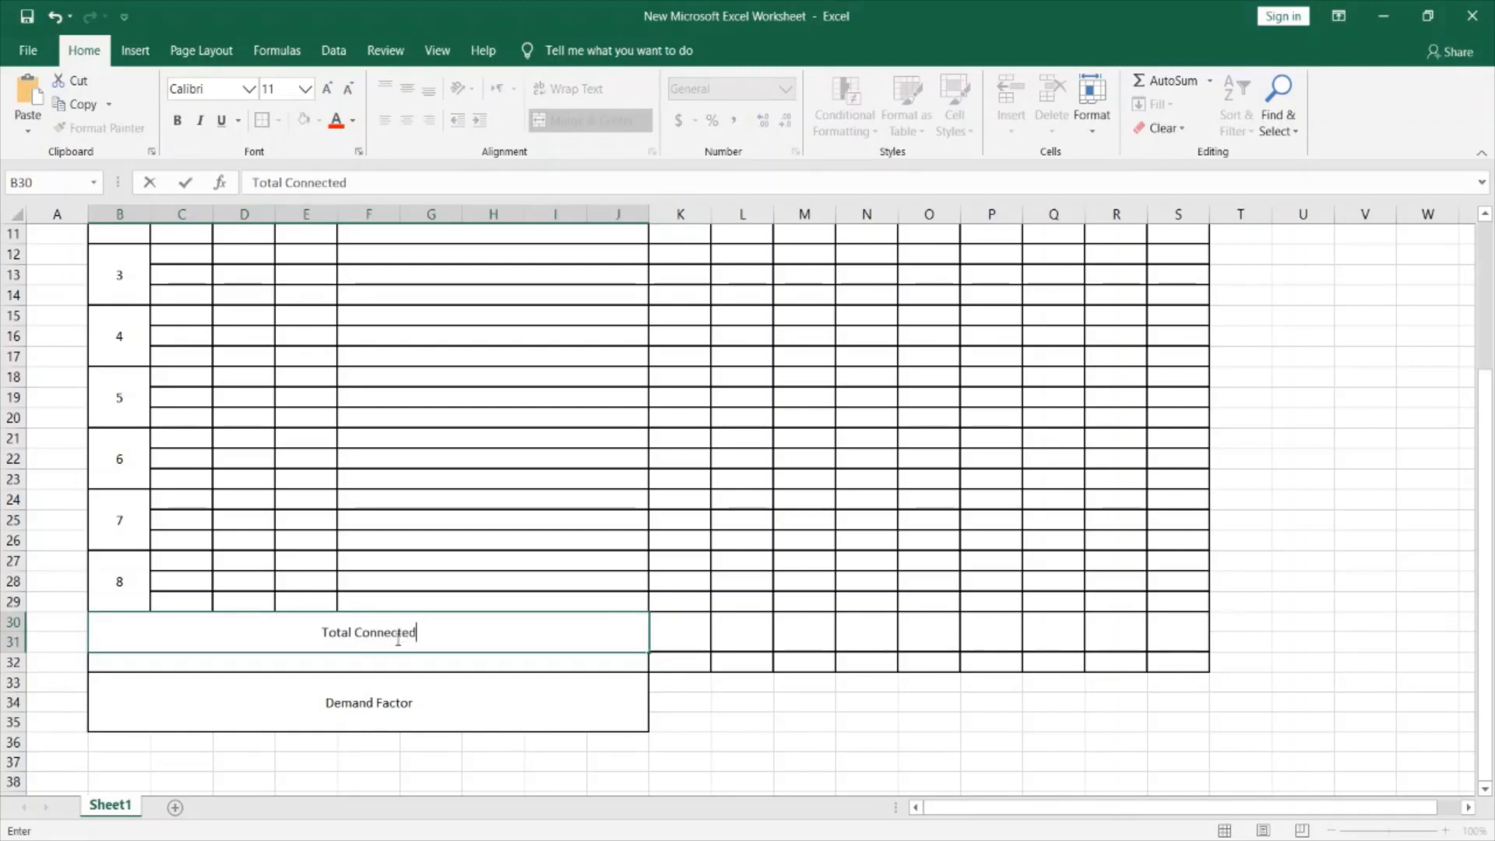
text( Load)
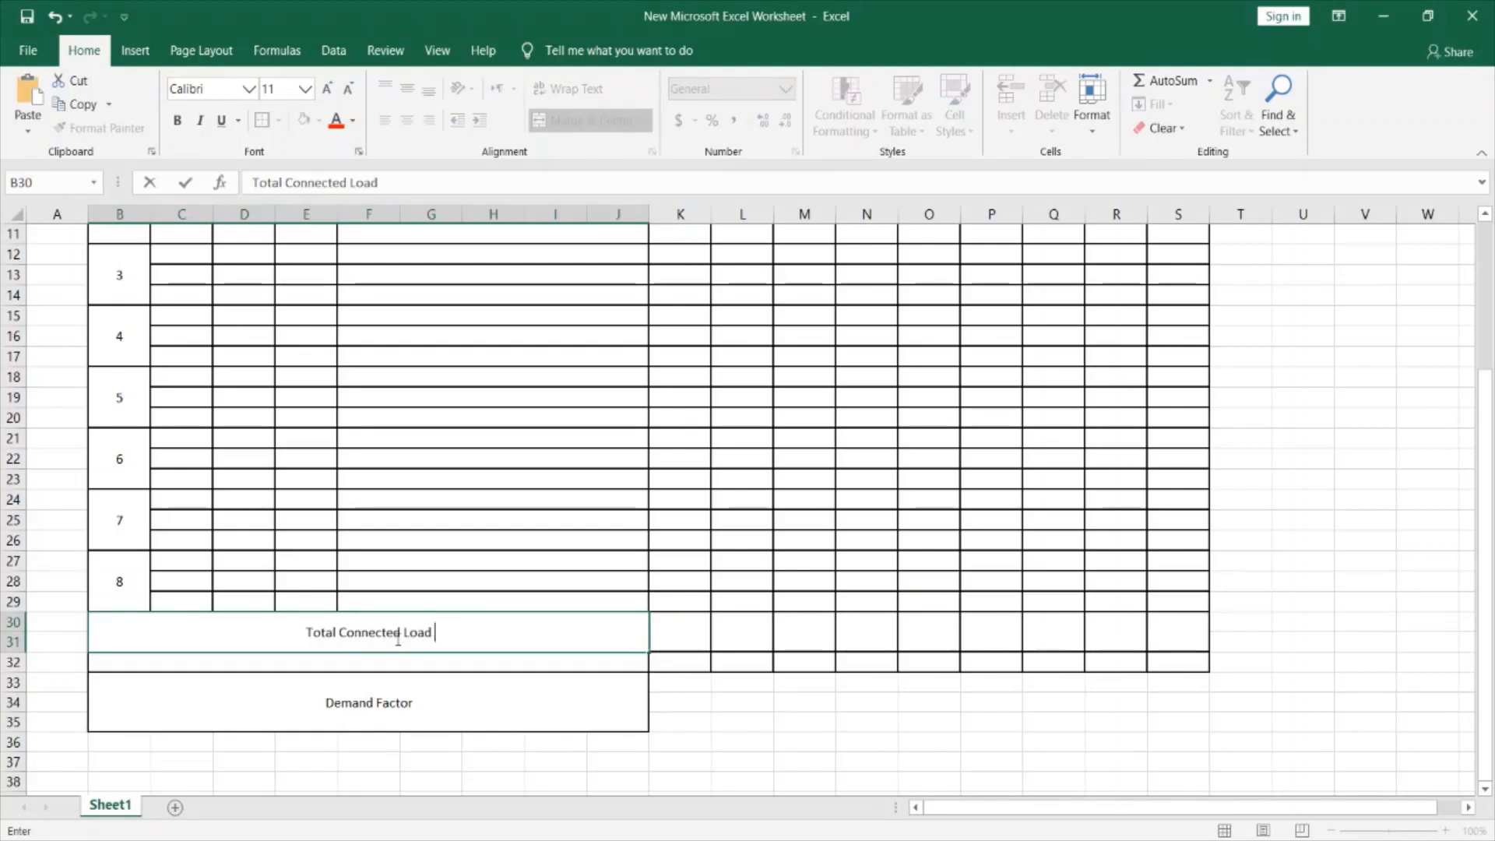
text( (TCL)
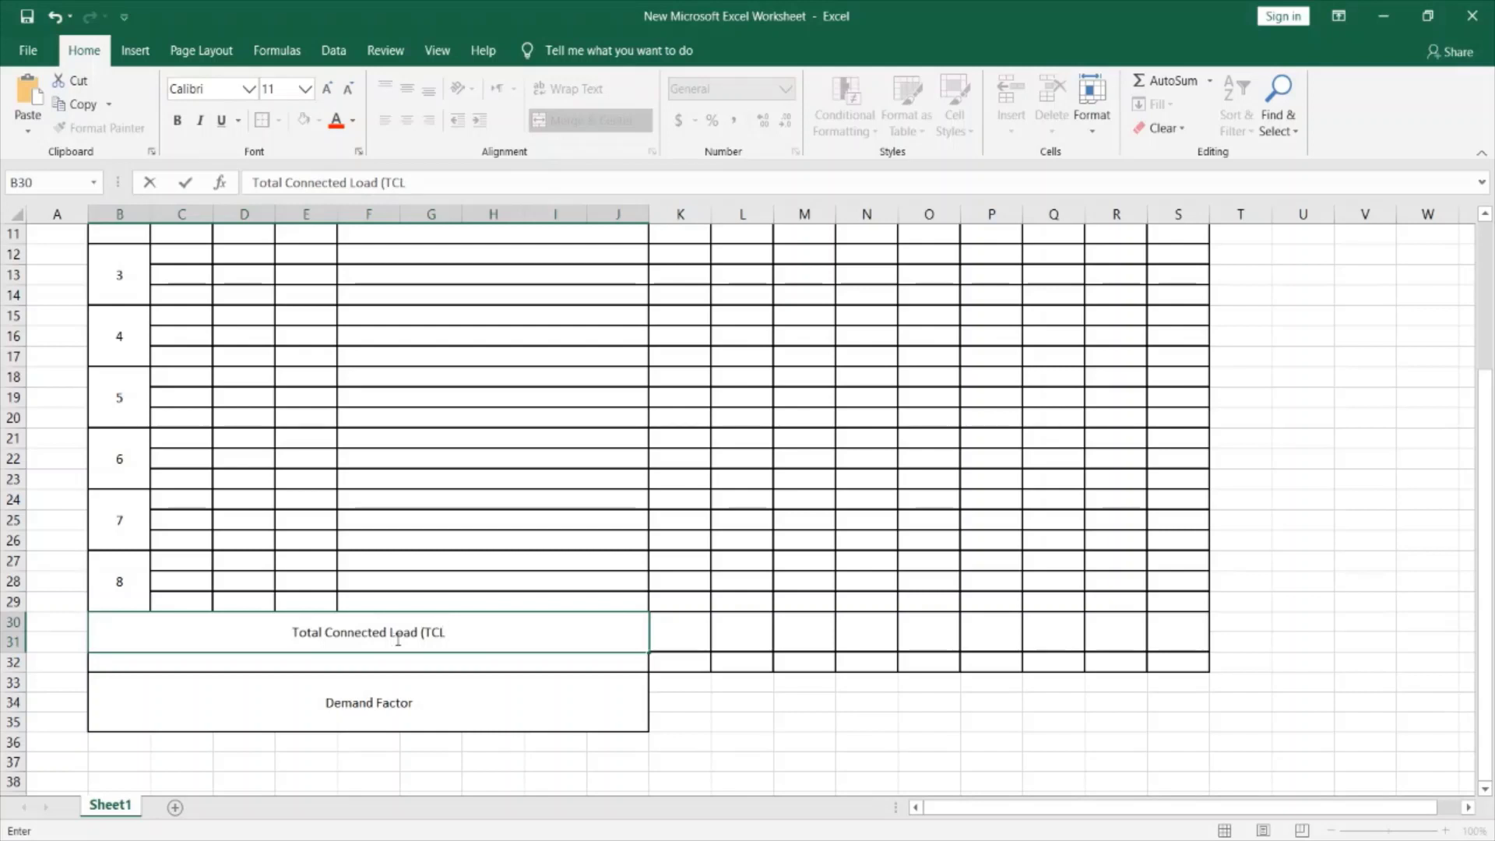
text())
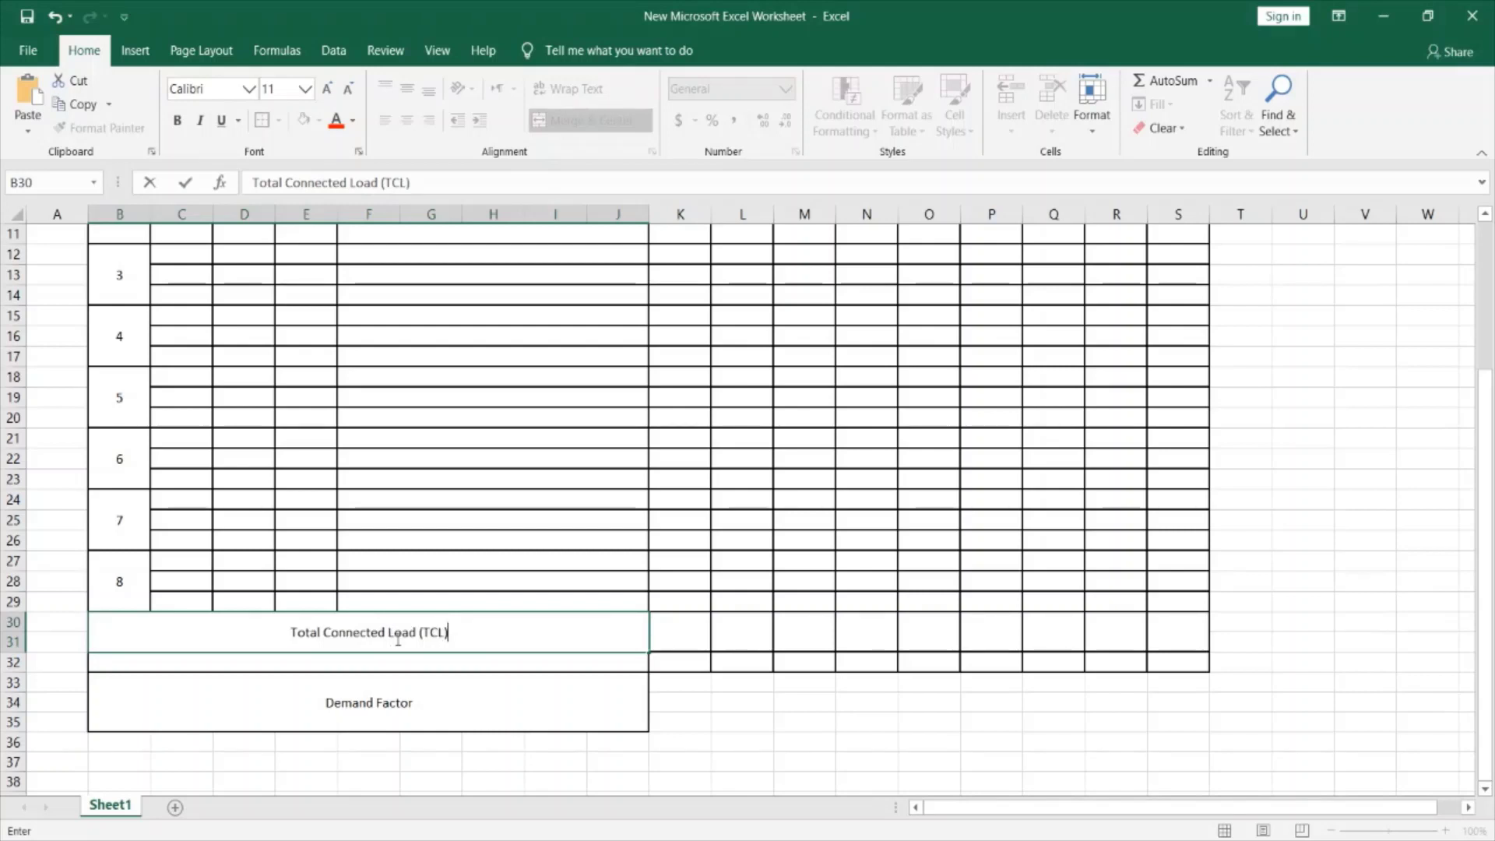
click(546, 707)
Merge and middle-align K33:K34, centre K35, and copy both formats across to column P.
drag(678, 688, 680, 701)
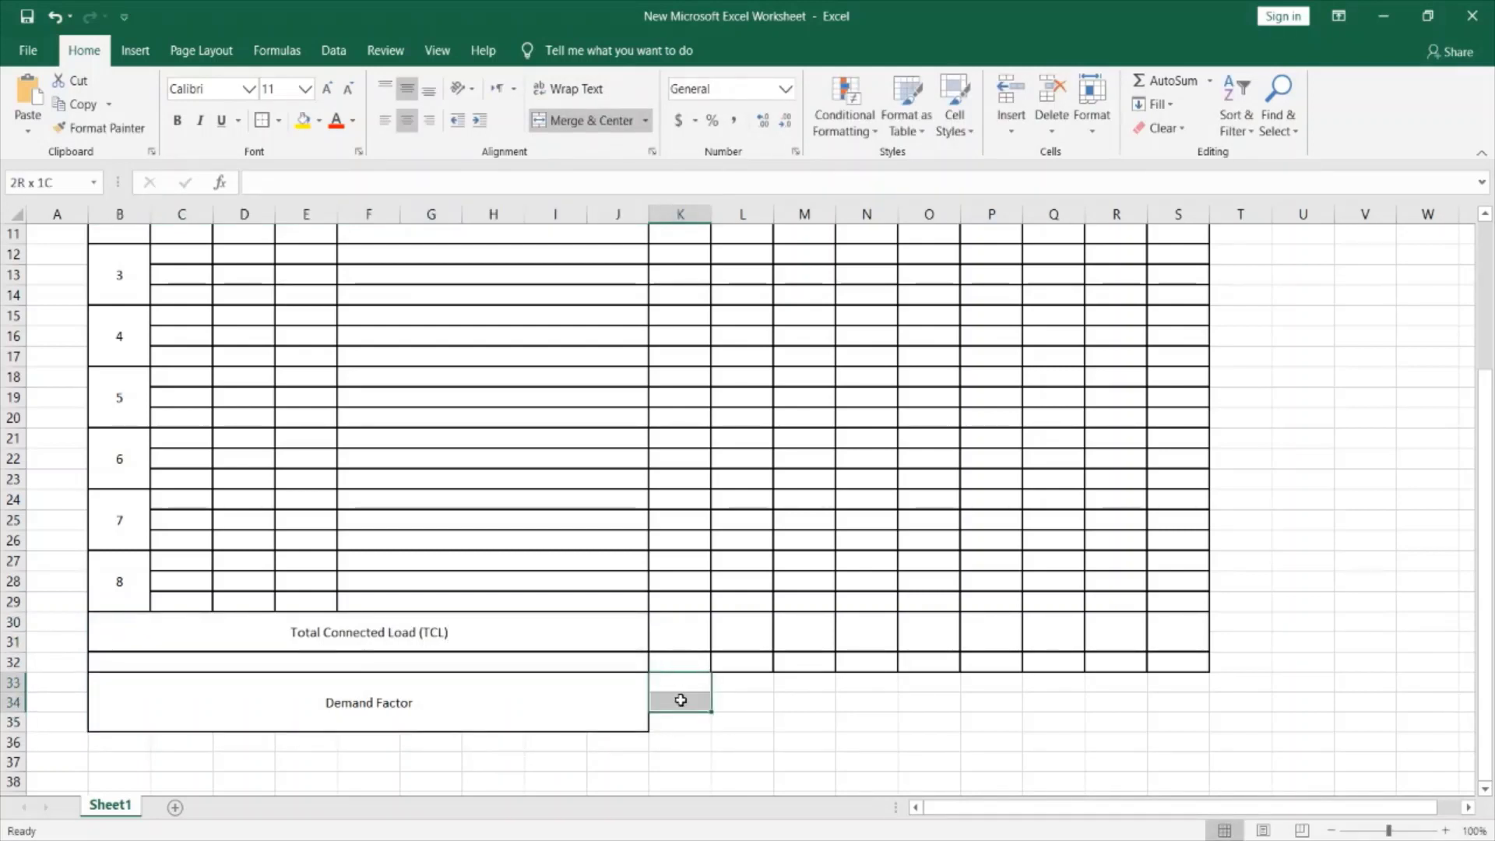
click(539, 125)
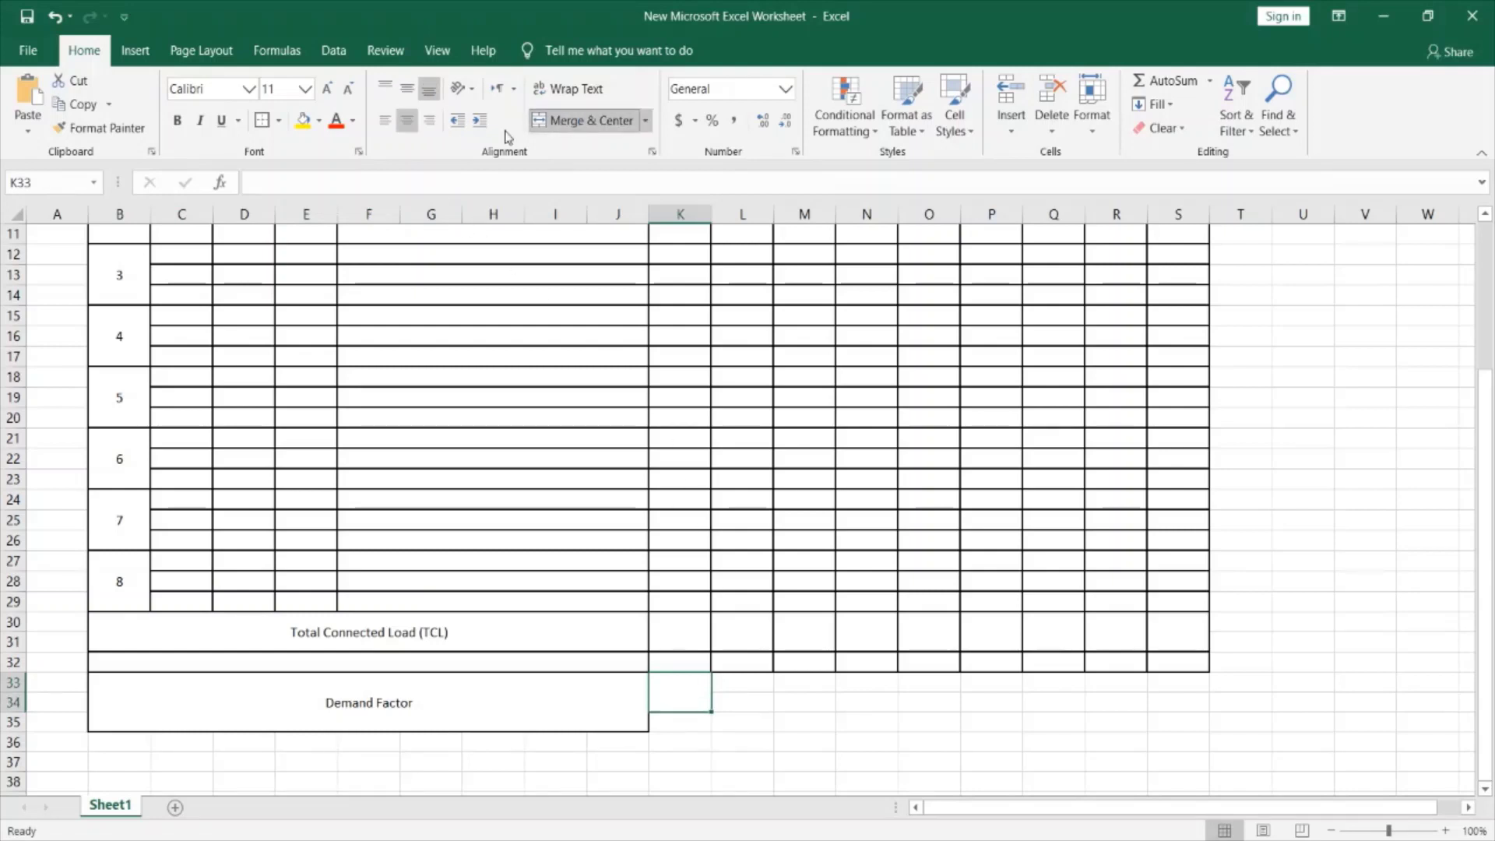
click(408, 92)
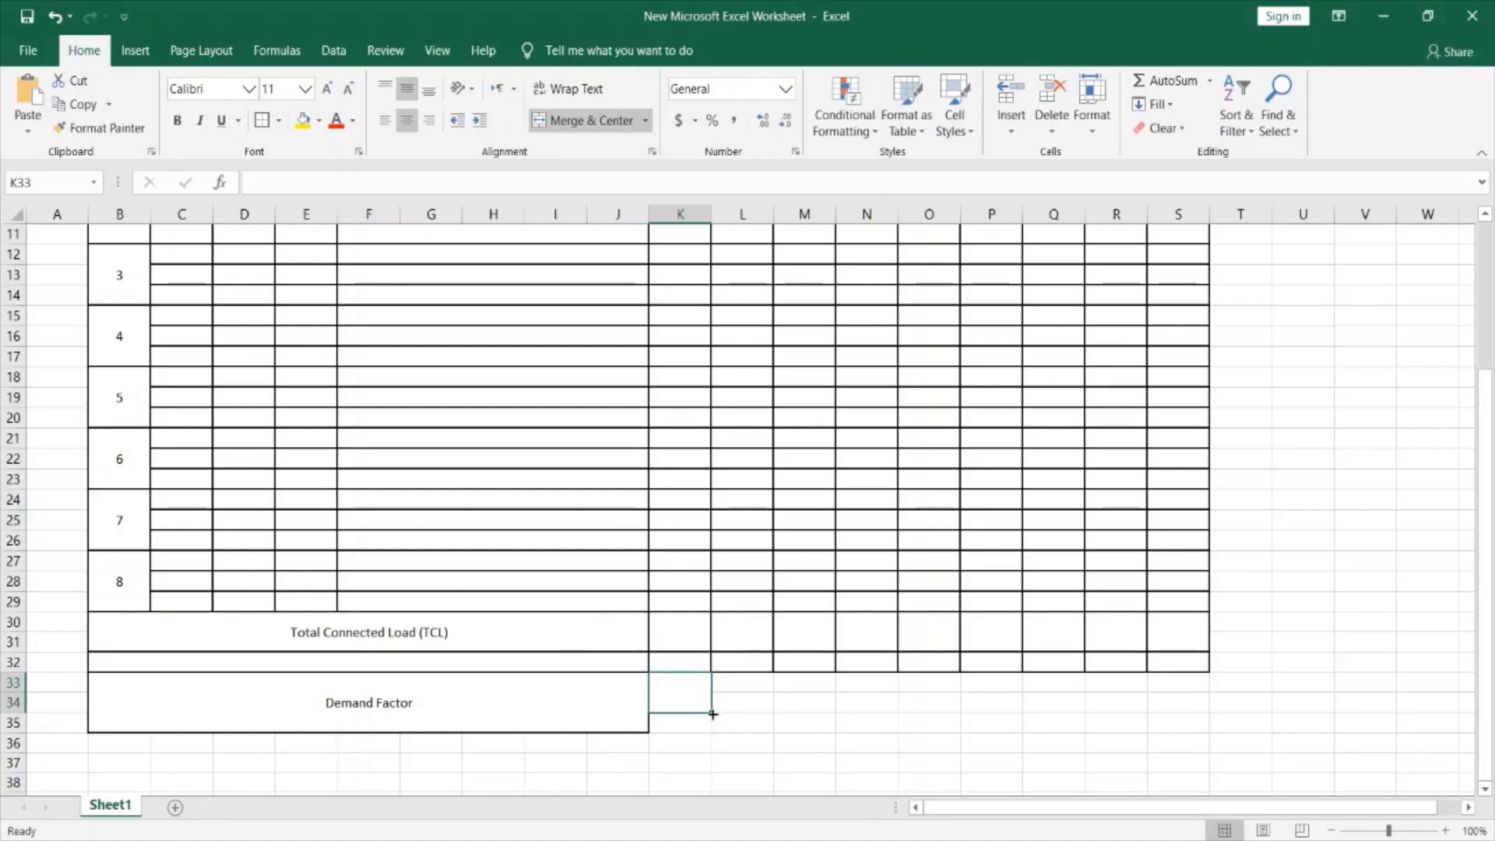
drag(711, 710, 1042, 705)
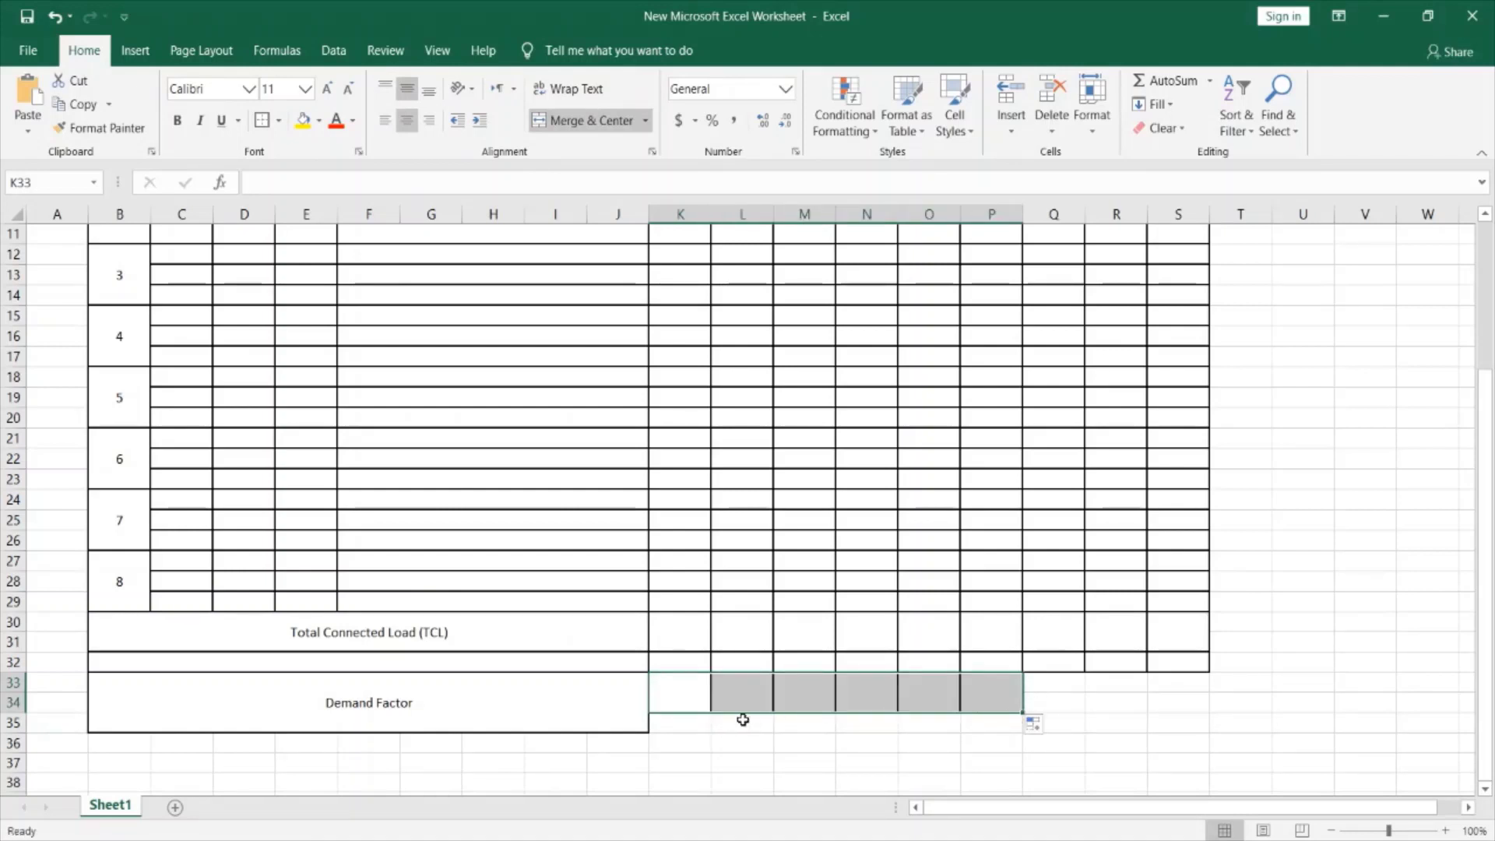
drag(671, 724, 760, 724)
click(697, 724)
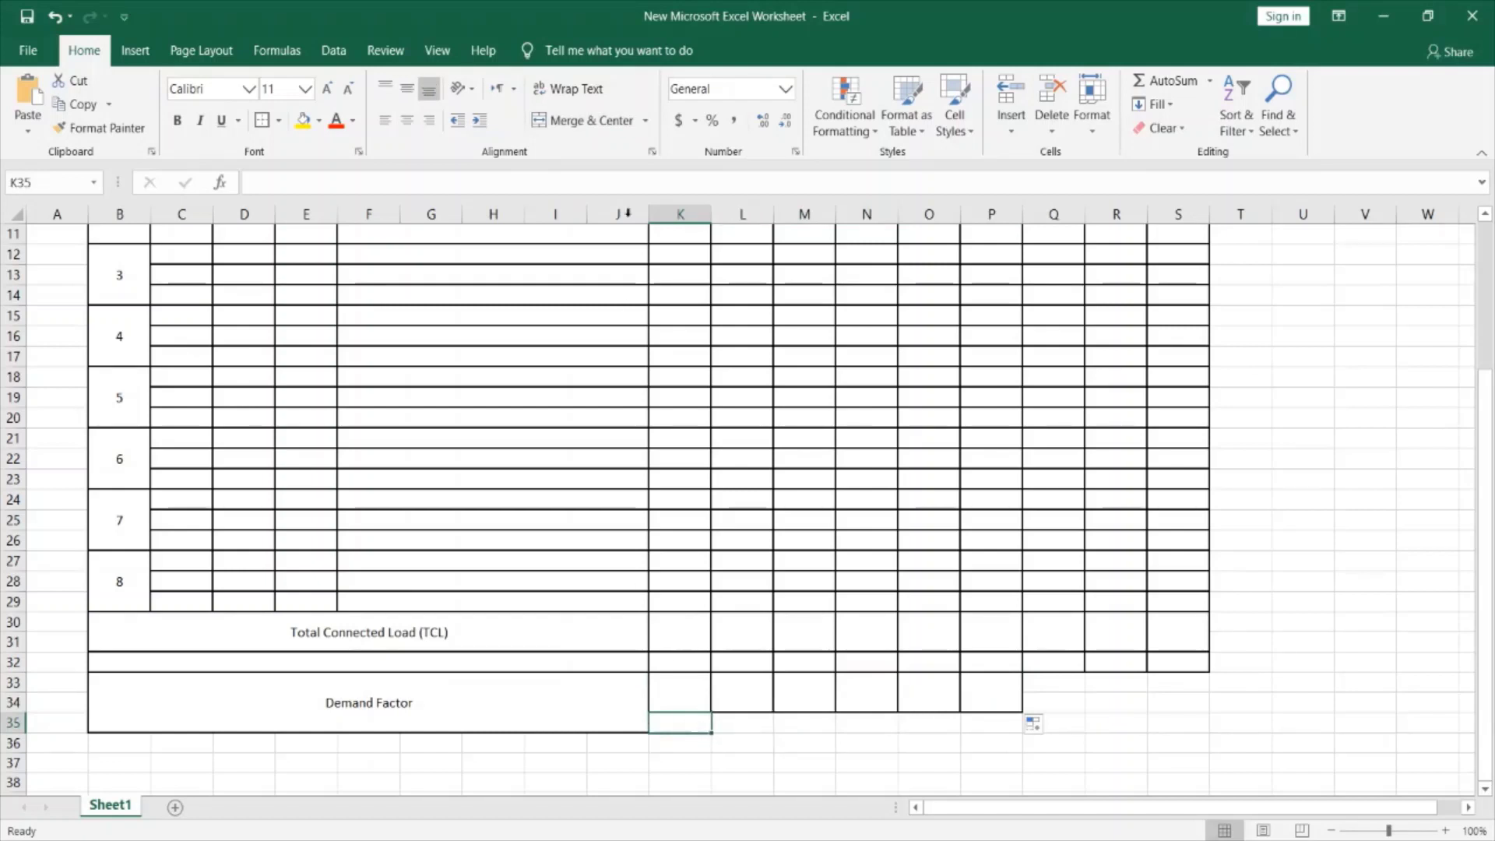
click(407, 120)
click(407, 88)
drag(714, 732, 1004, 732)
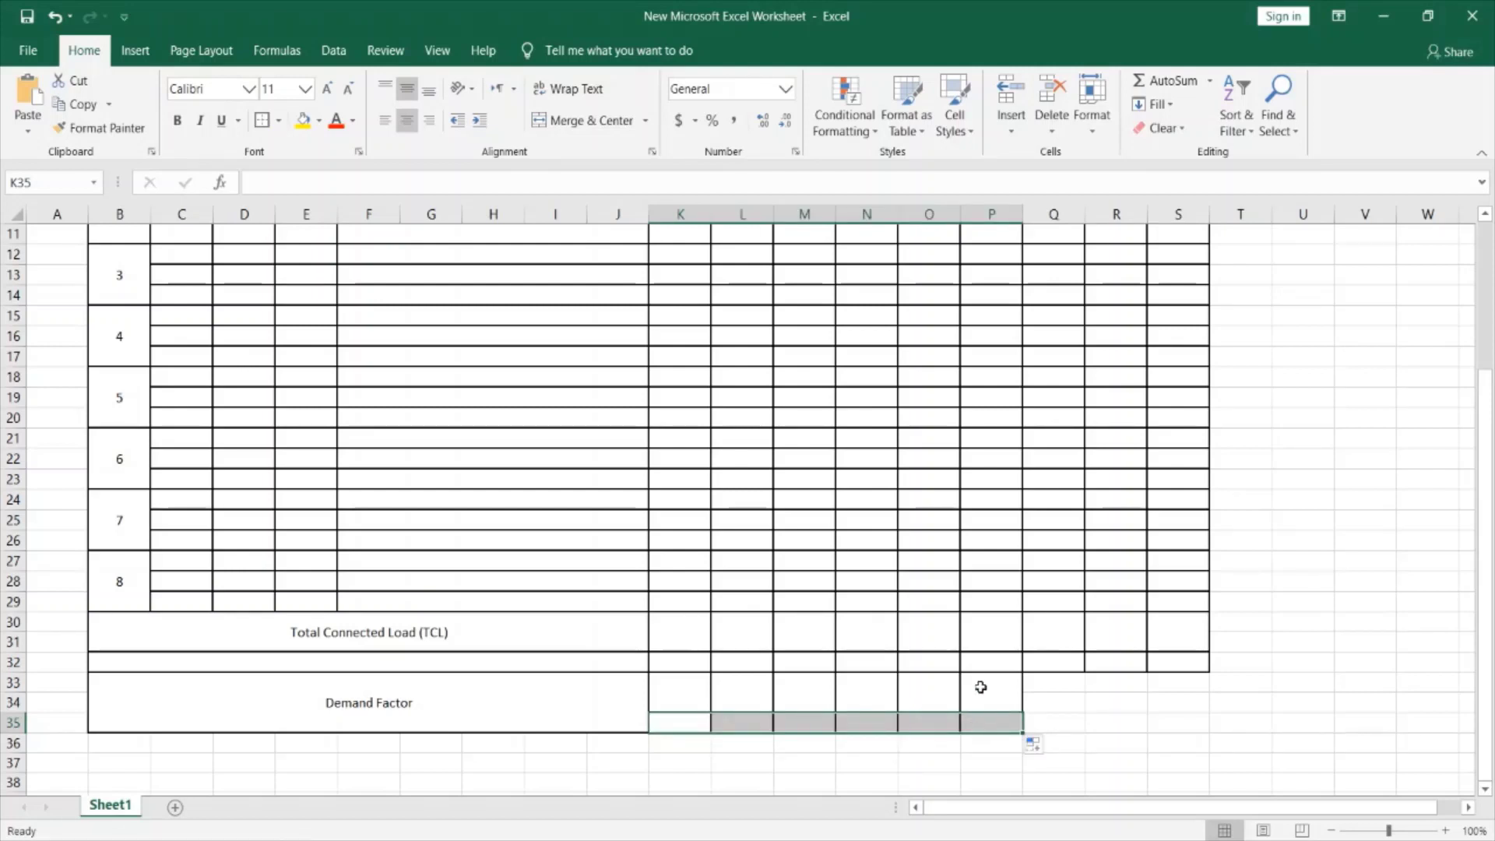
click(1094, 706)
Merge B36:J37 into one middle-aligned cell with borders.
scroll(92, 625, down, 2)
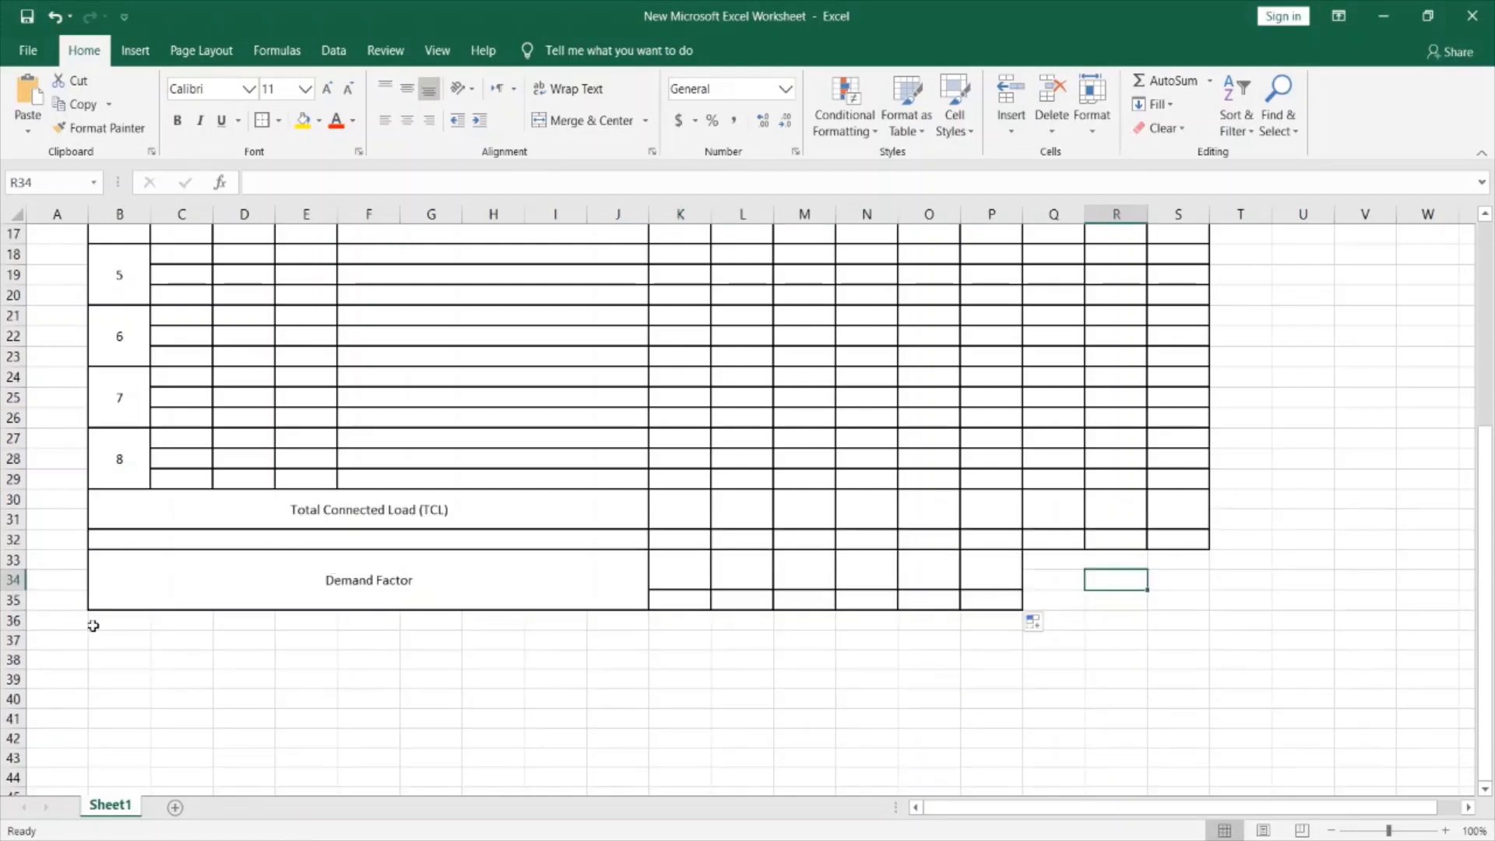
drag(100, 623, 102, 634)
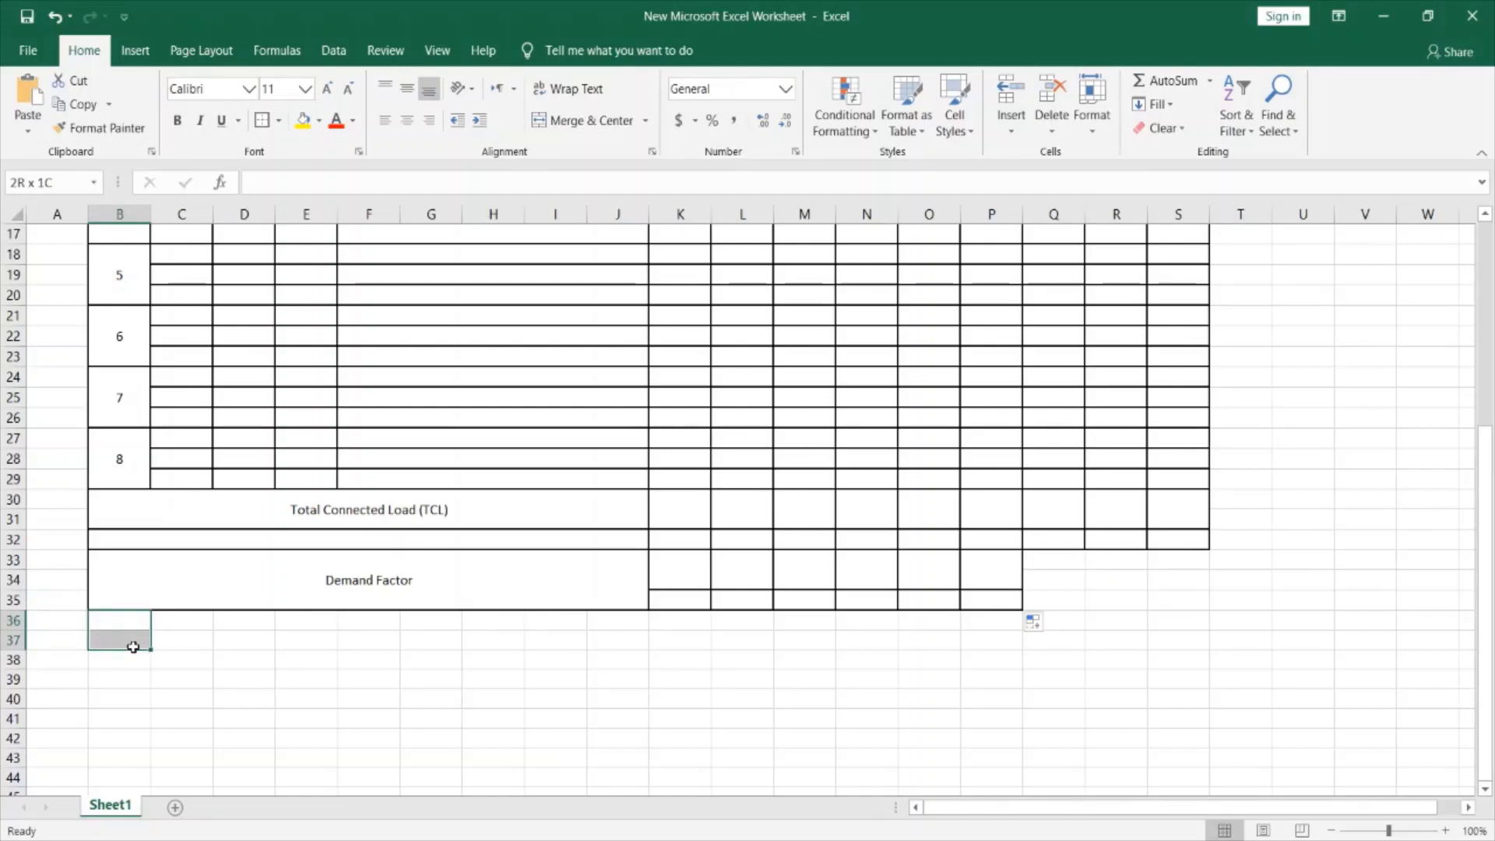
drag(133, 647, 620, 645)
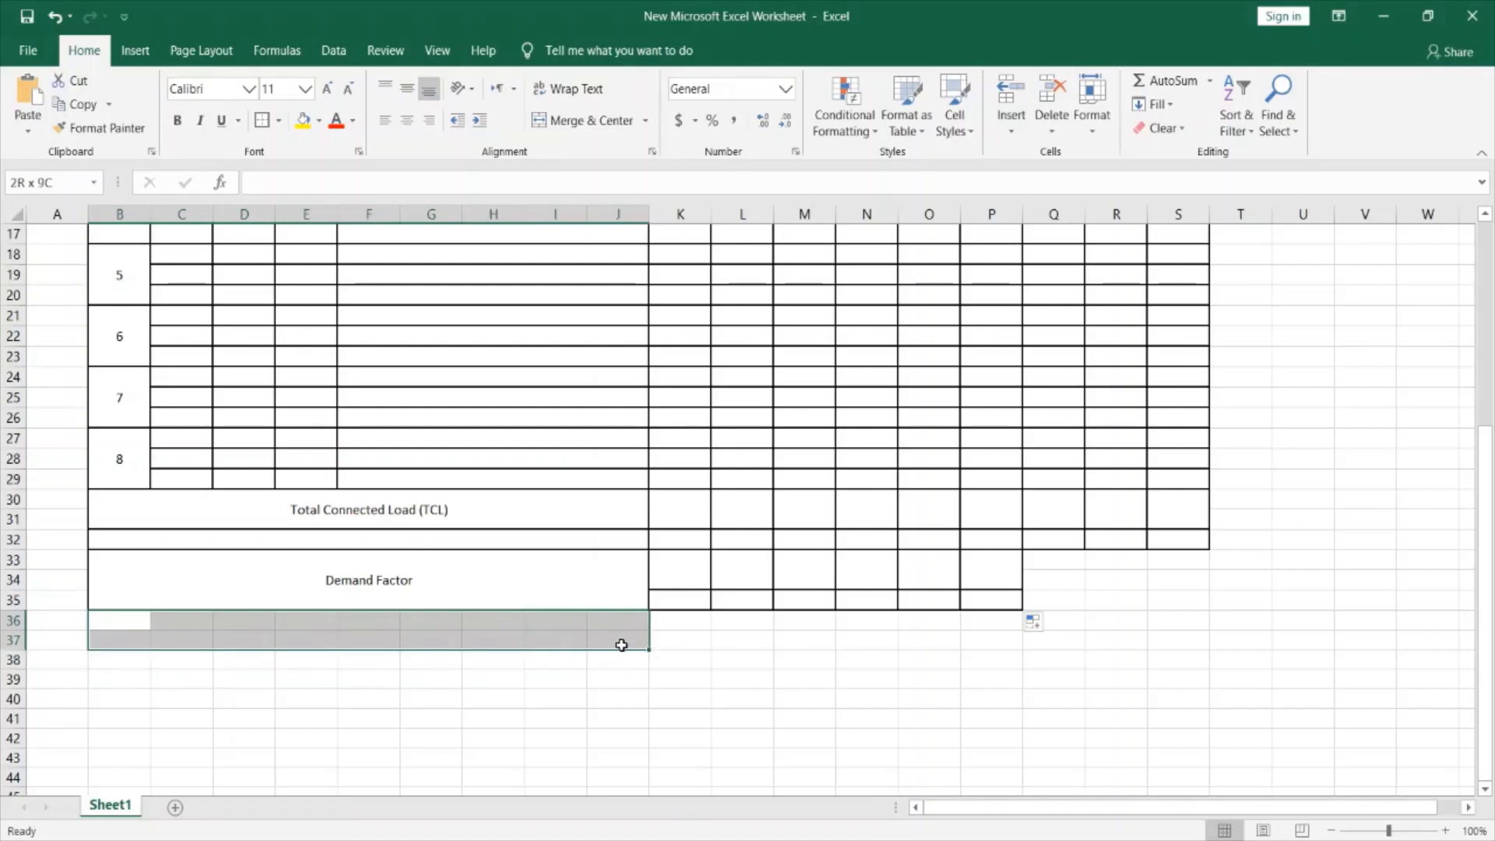
click(558, 126)
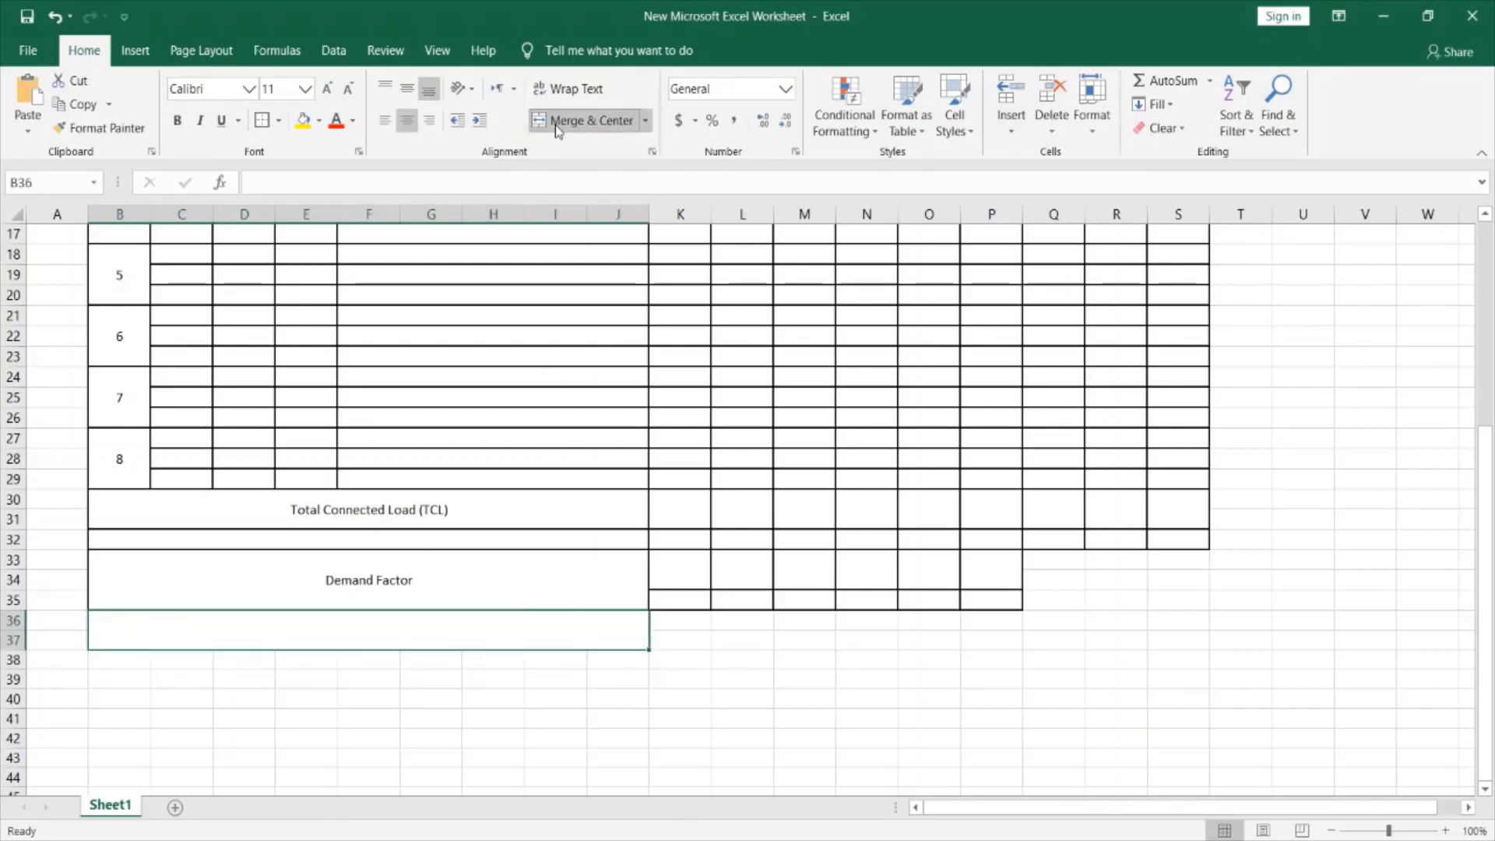
click(406, 88)
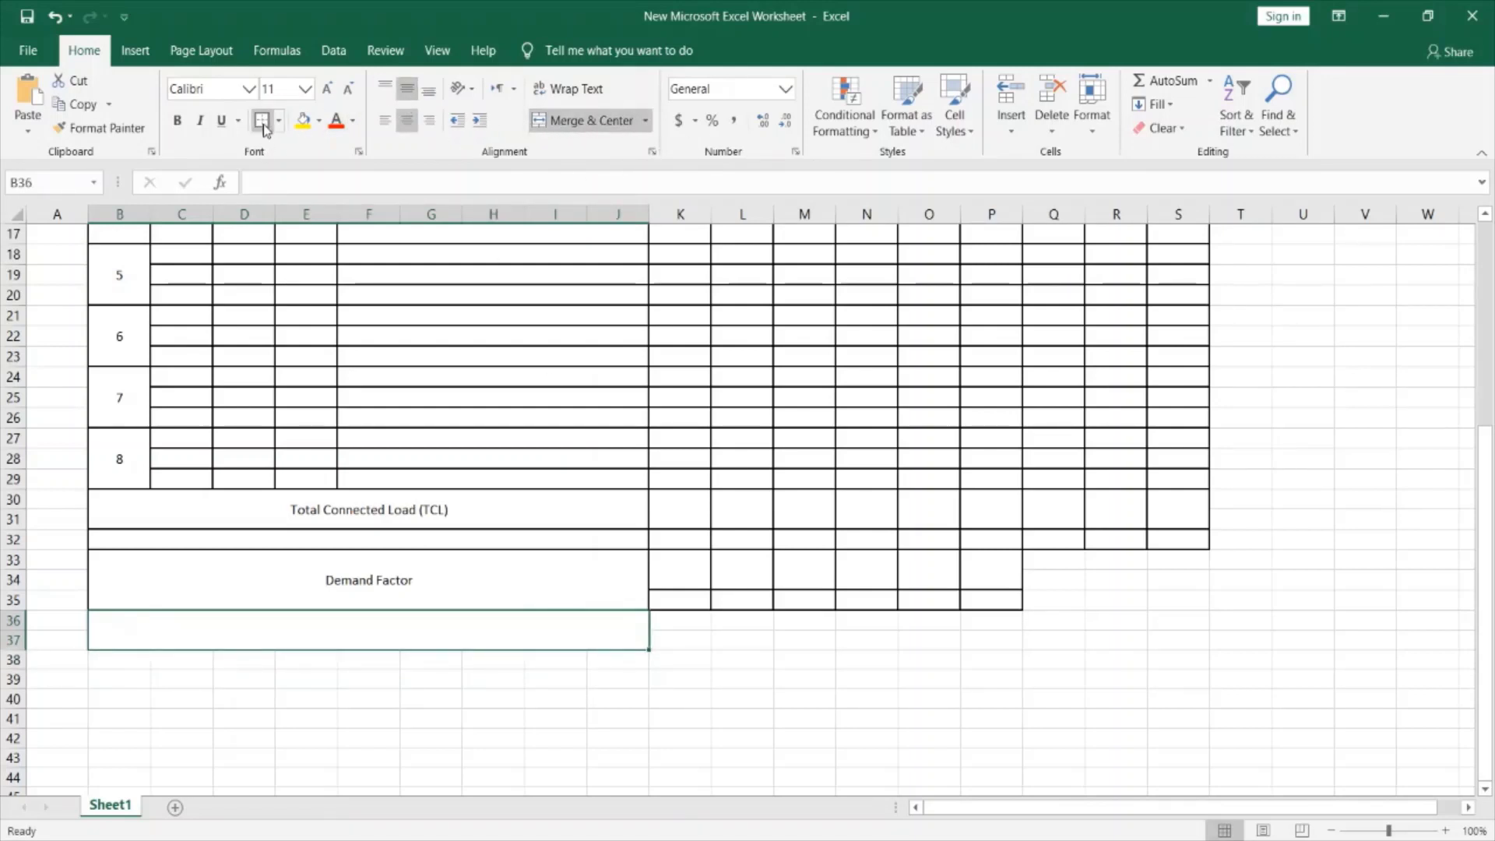
click(261, 121)
Type 'Total Demand Load (TDL)' into the merged B36 cell.
double_click(402, 636)
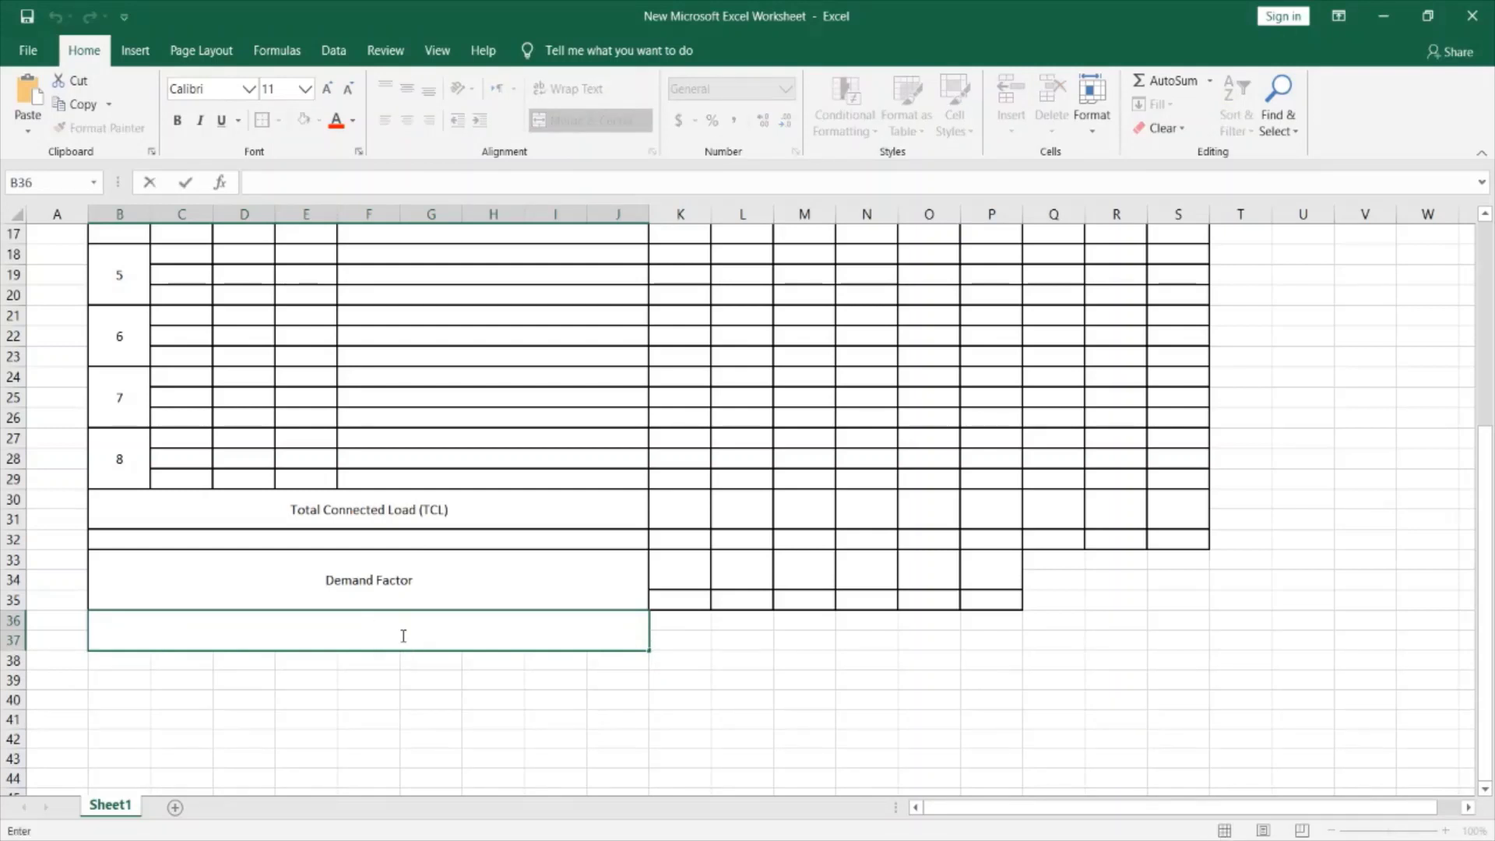
text(Total)
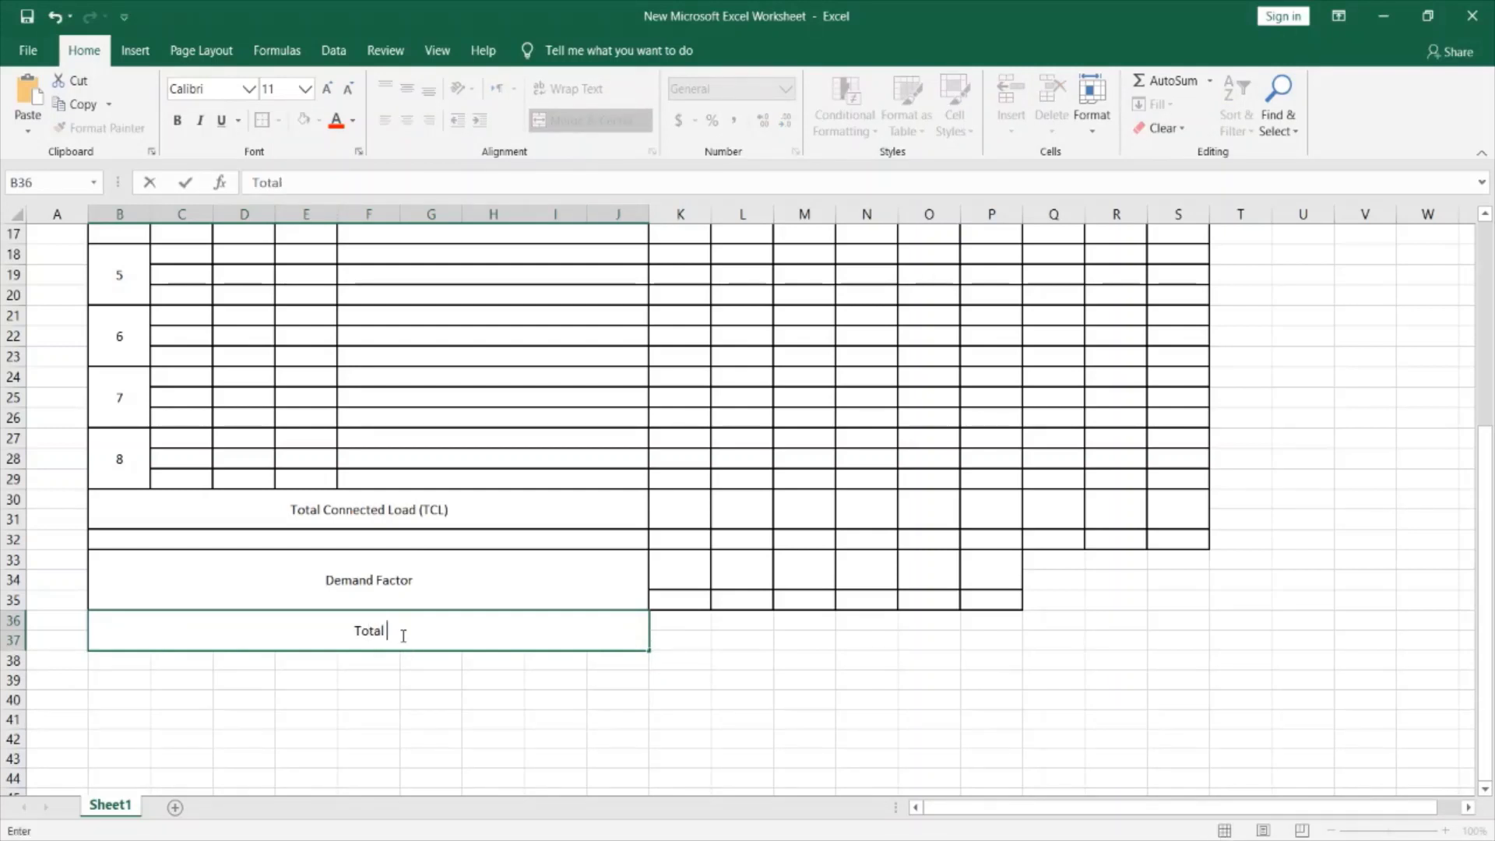
text( Demand Loa)
key(BackSpace)
key(BackSpace)
text(oa)
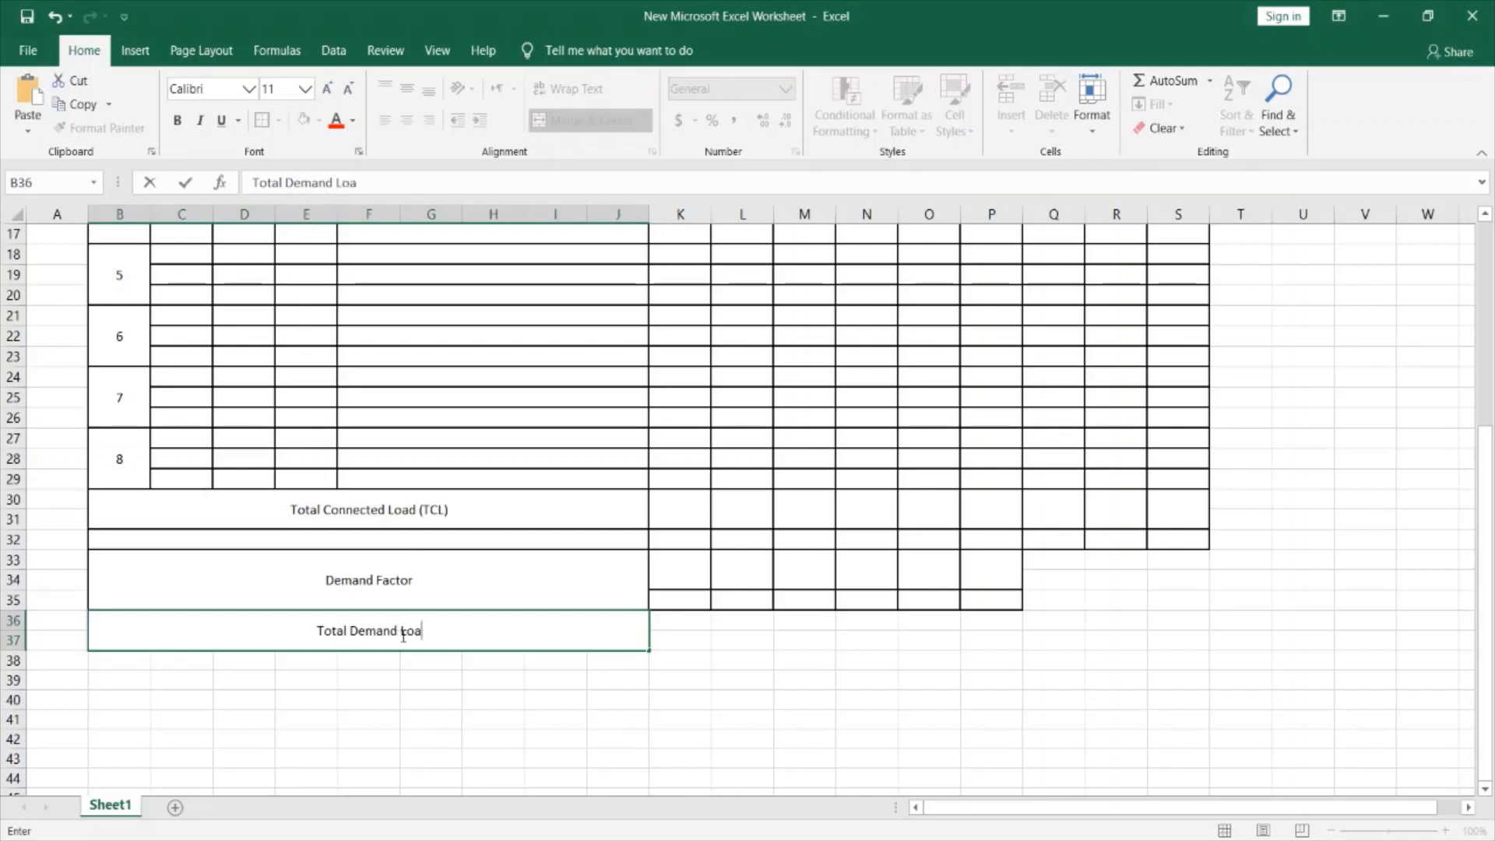
text(d (T)
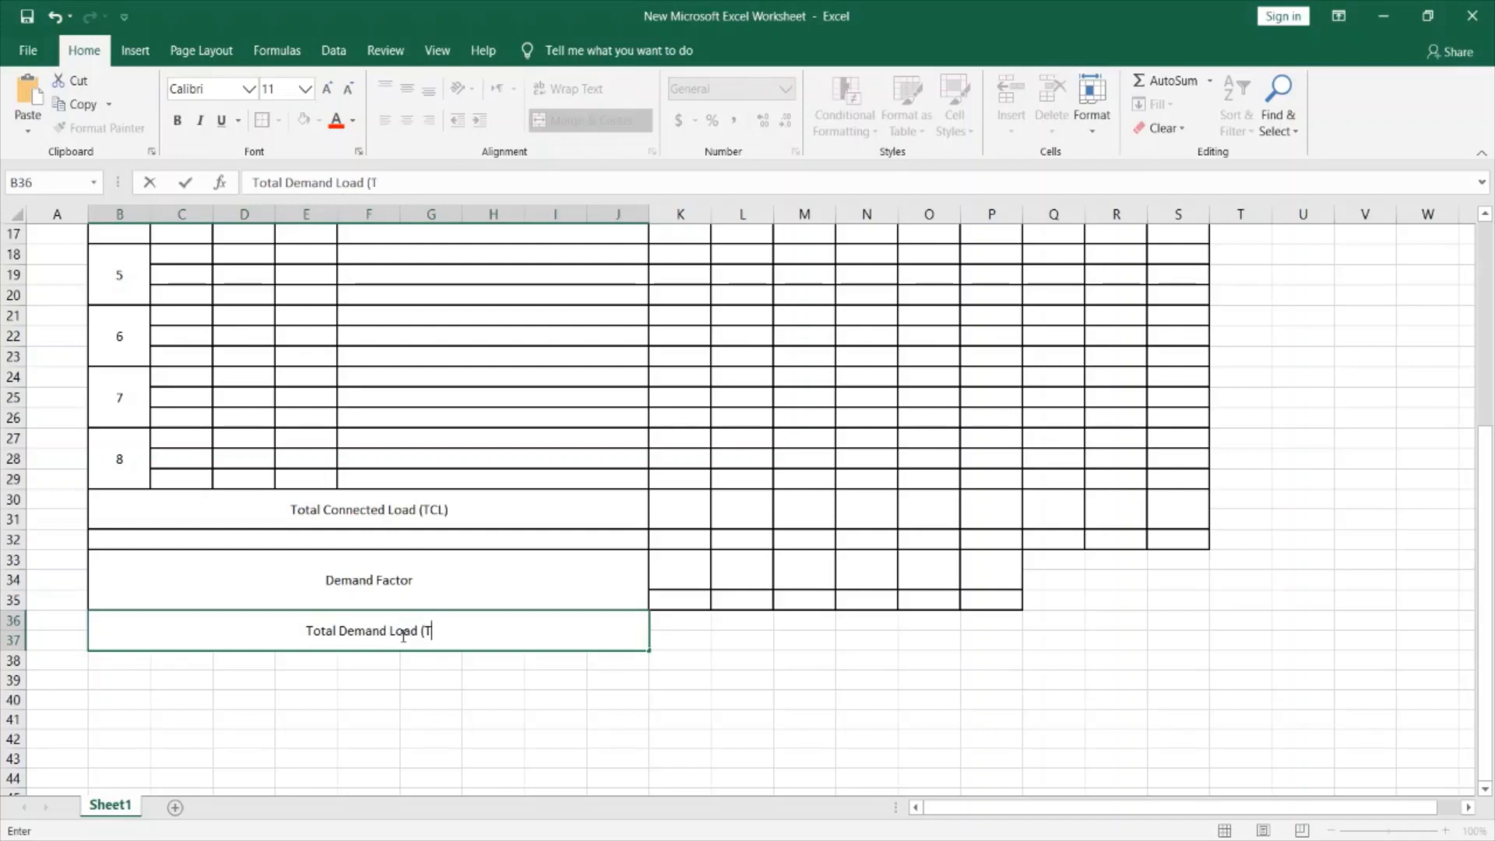
text(DL))
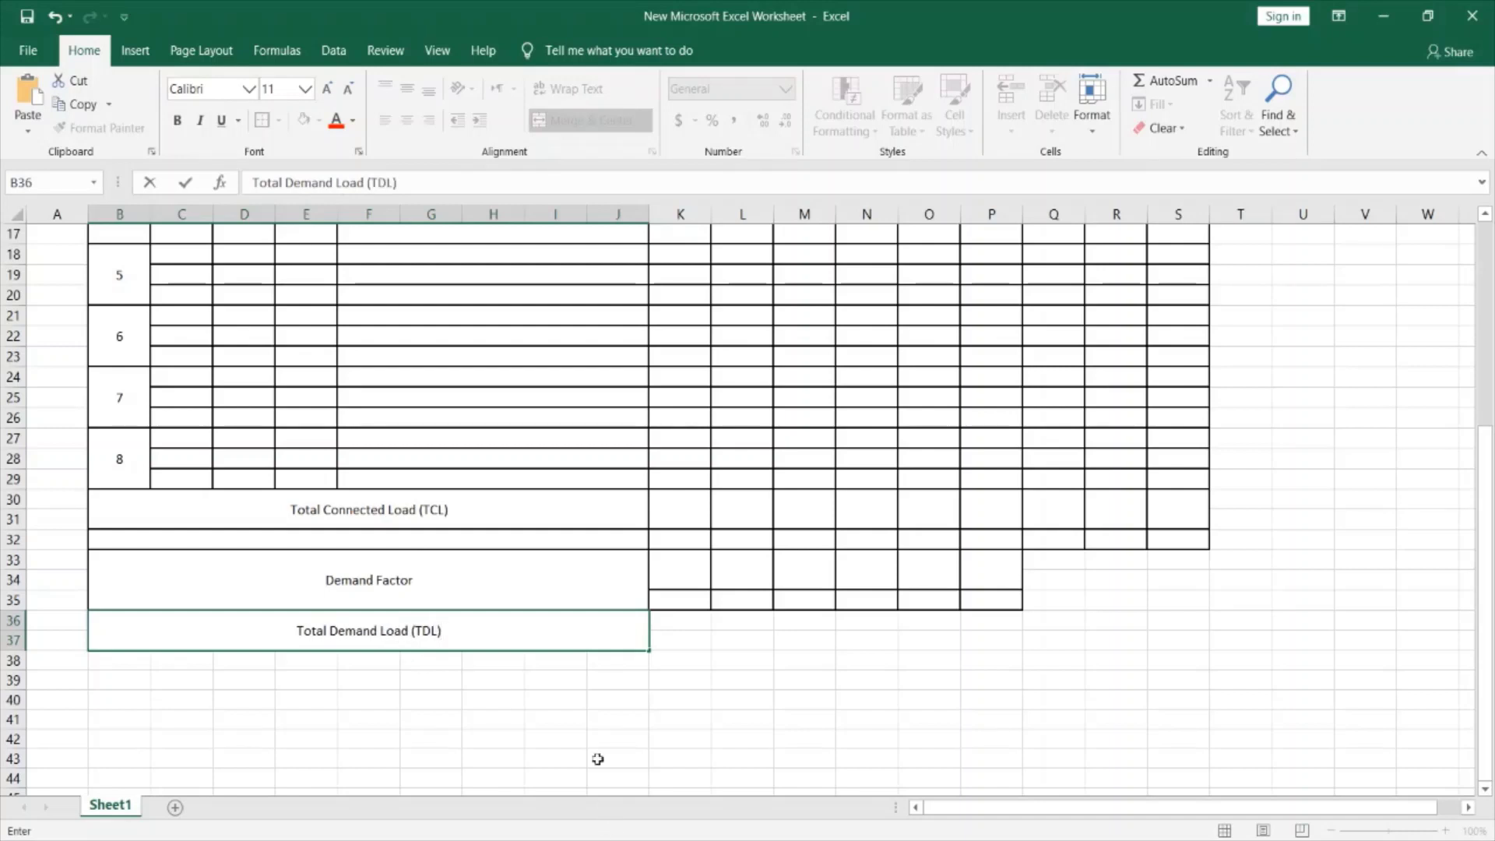
click(598, 646)
drag(123, 661, 611, 663)
Merge B38:J38 into a middle-aligned cell with borders.
click(576, 120)
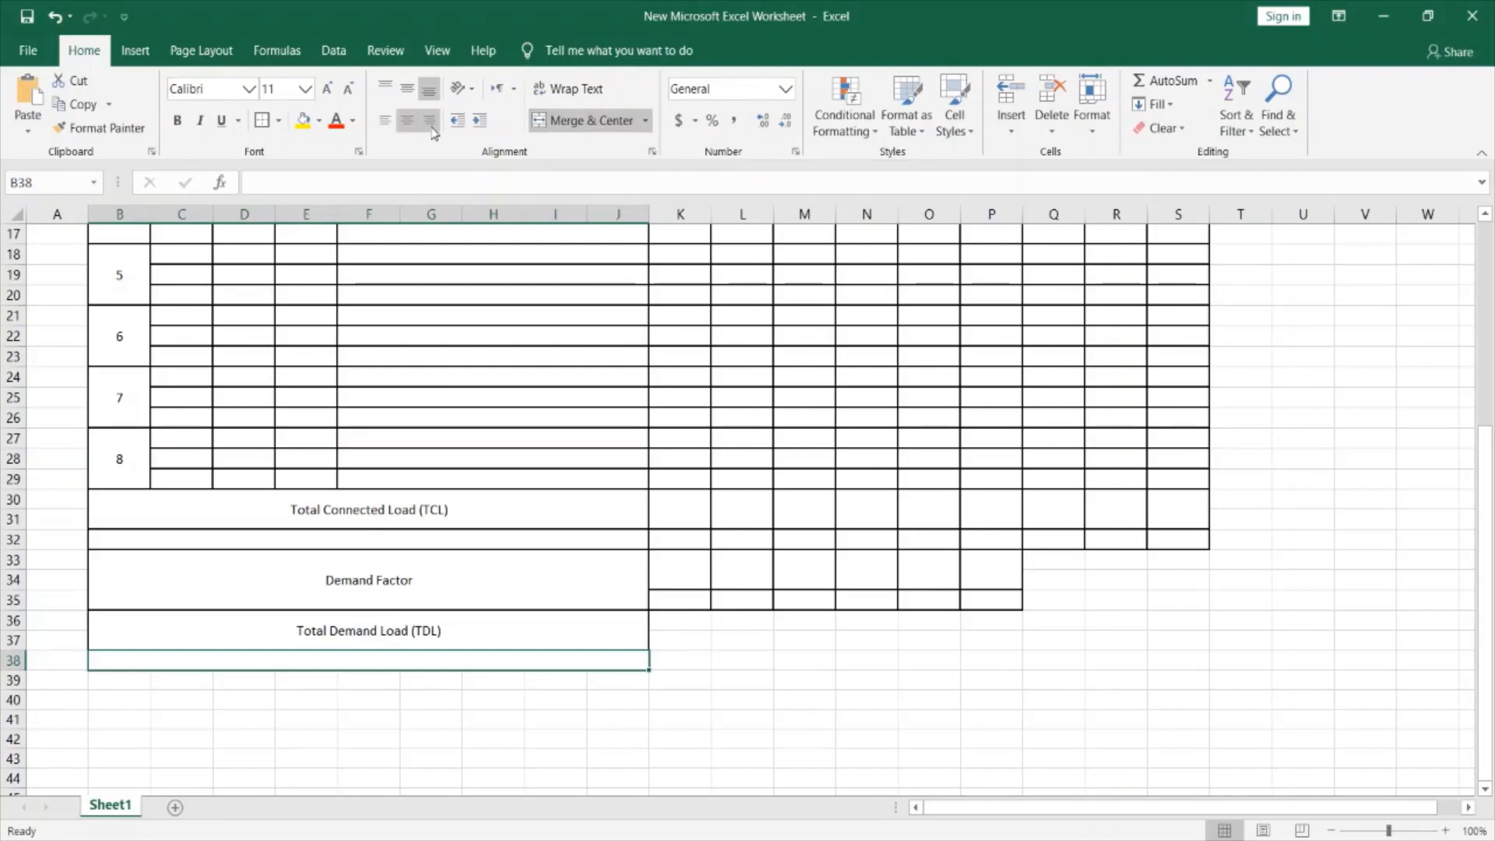
click(405, 94)
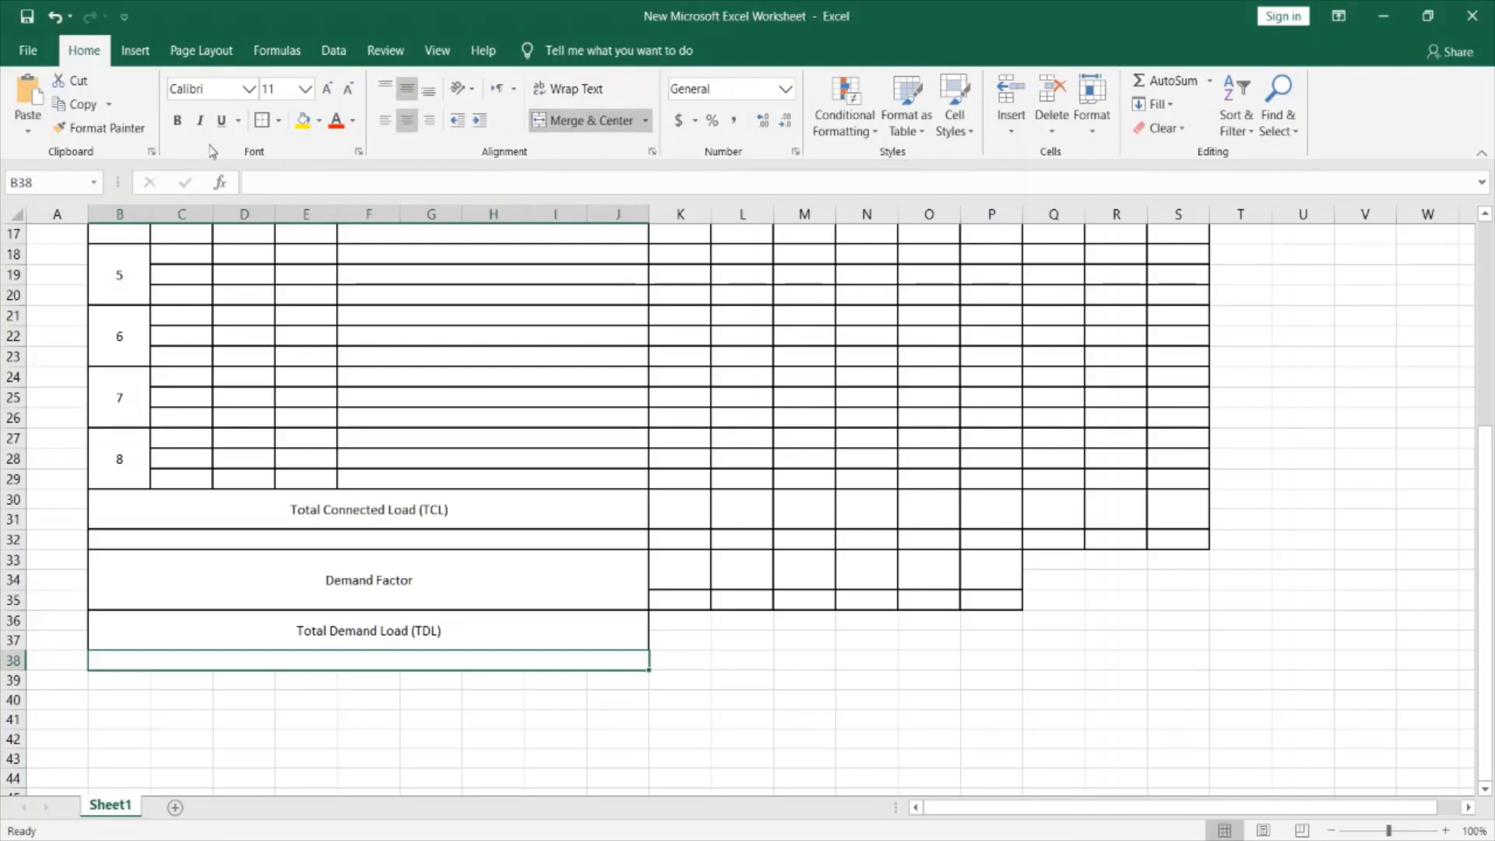
click(262, 121)
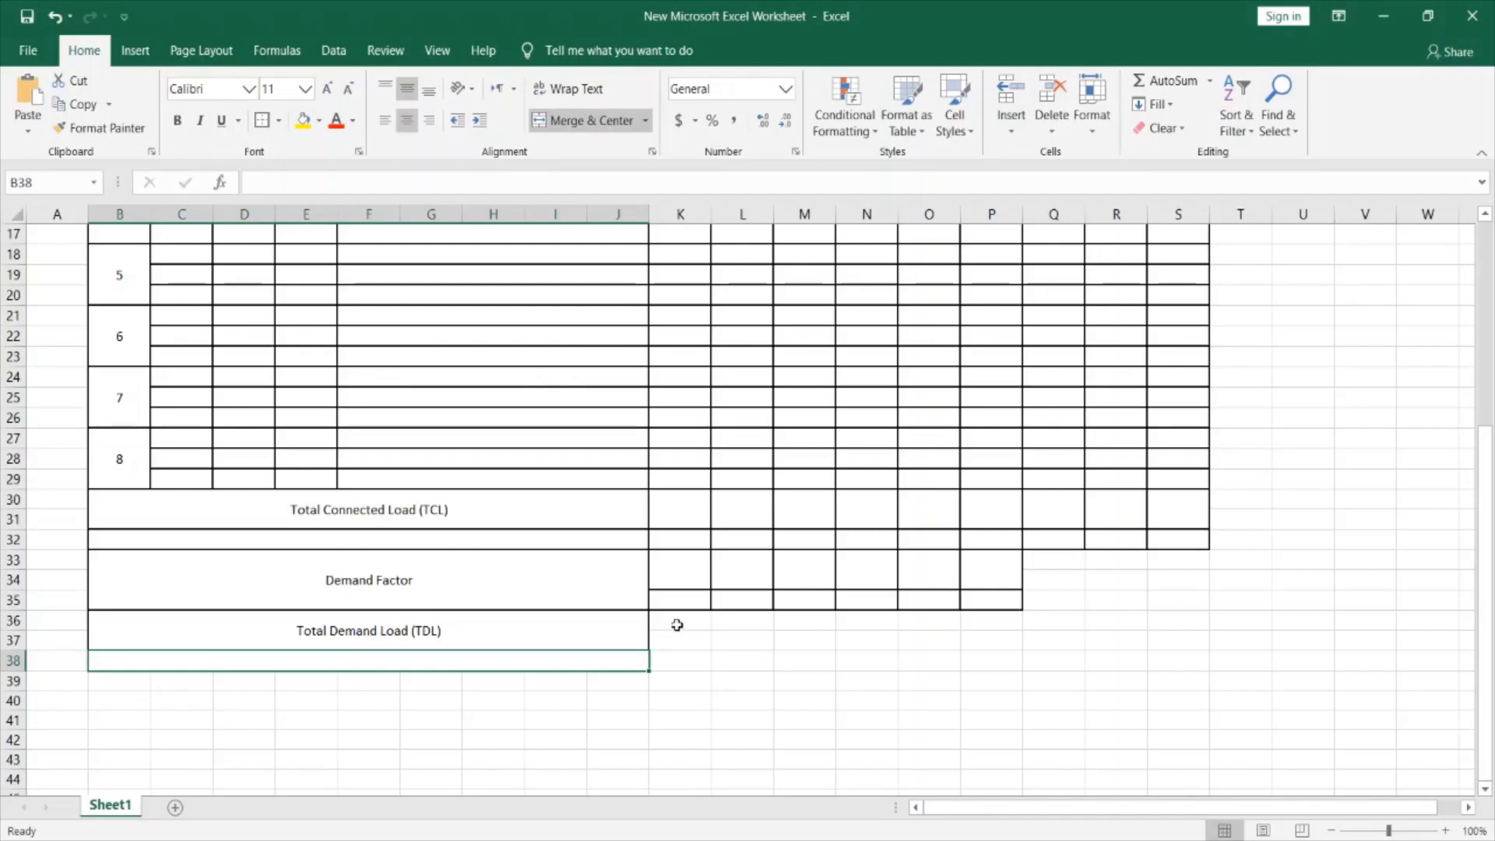
Merge K36:P37 with borders, then undo that merge.
drag(679, 623, 975, 634)
click(624, 115)
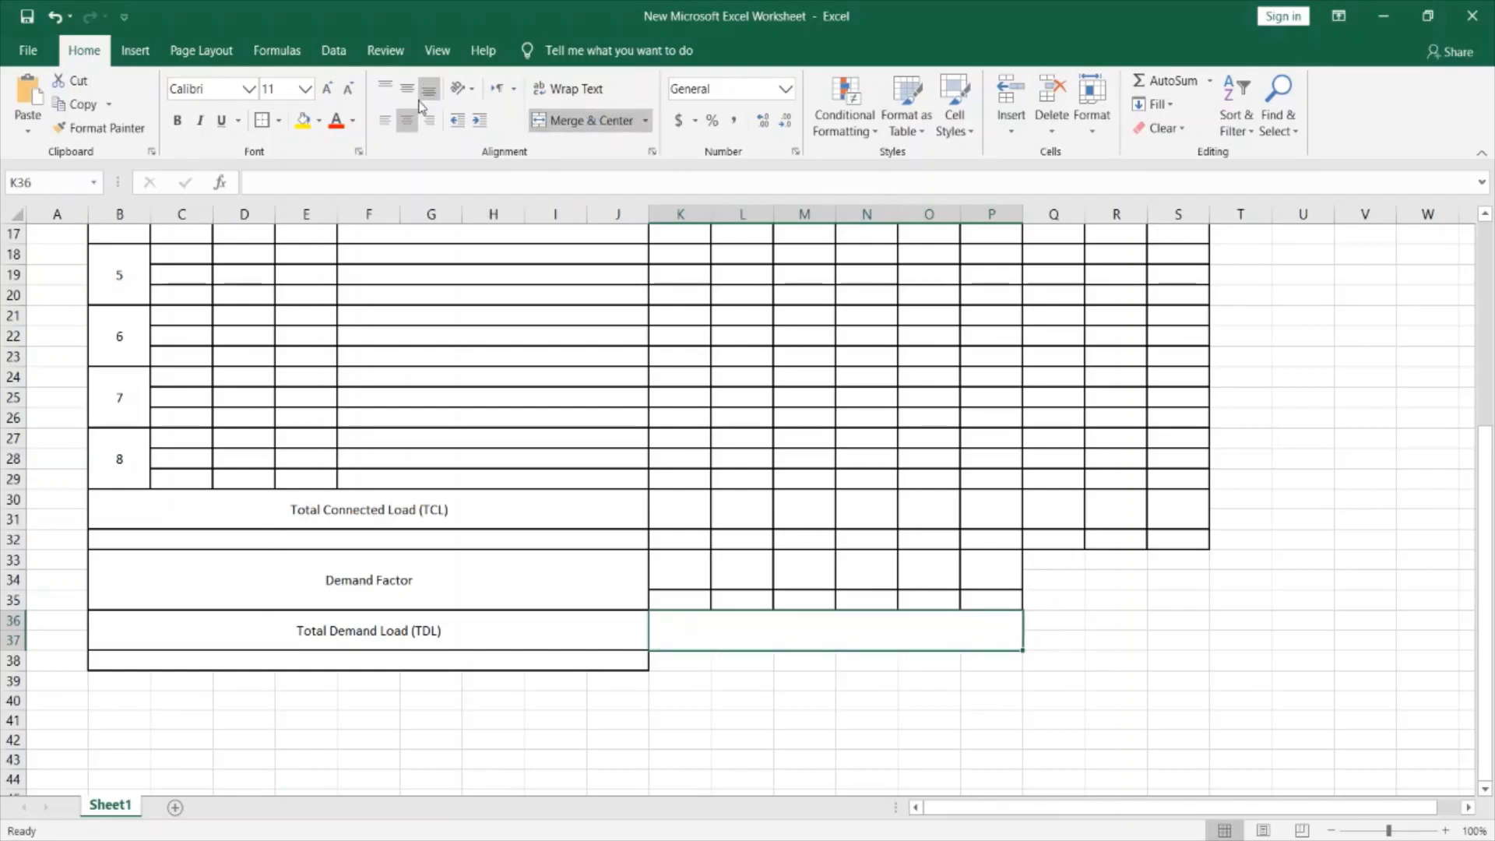
click(260, 131)
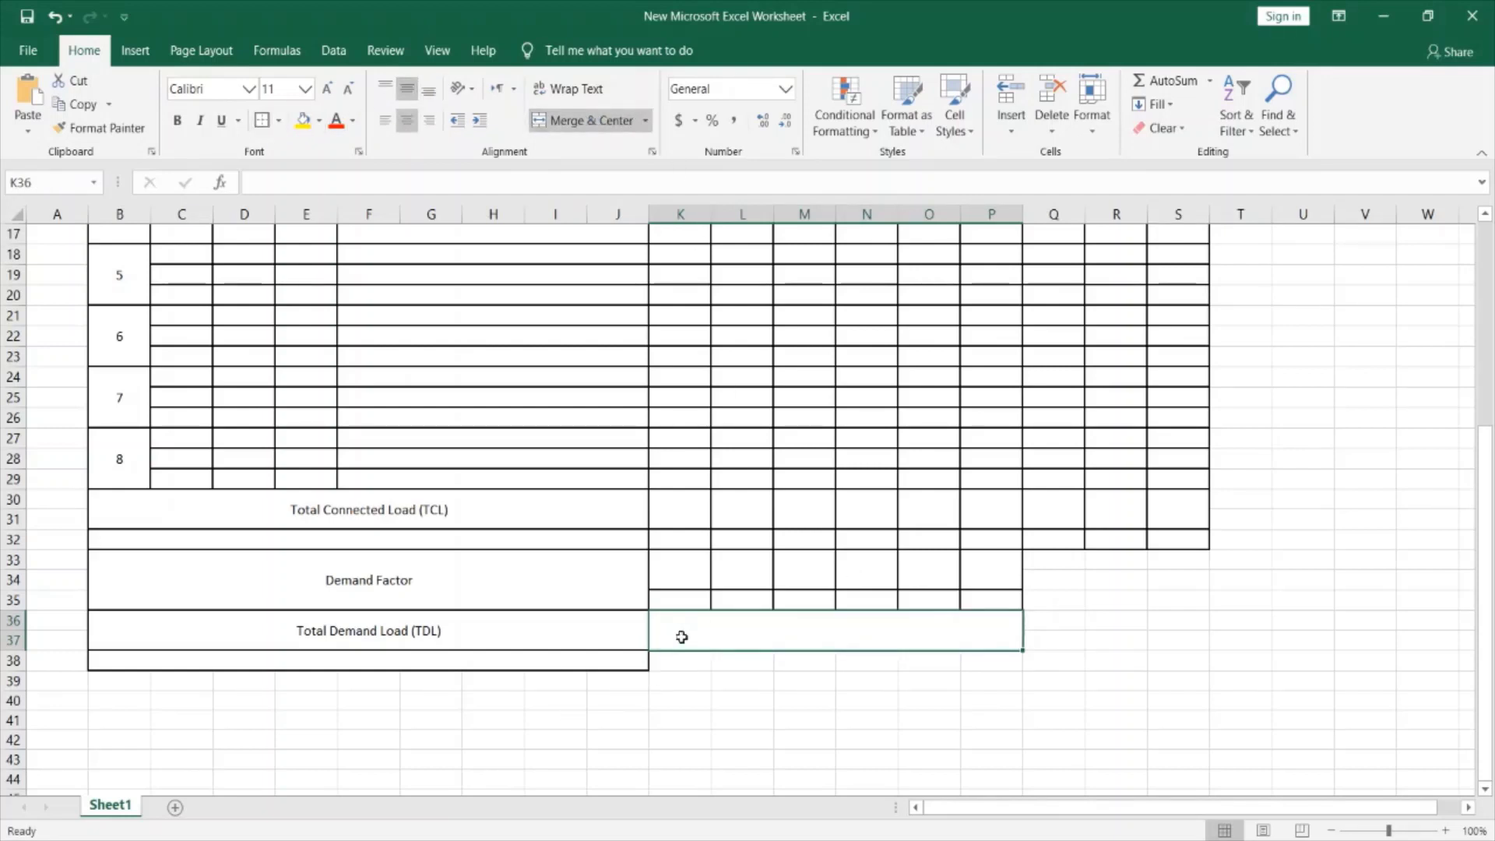
click(687, 662)
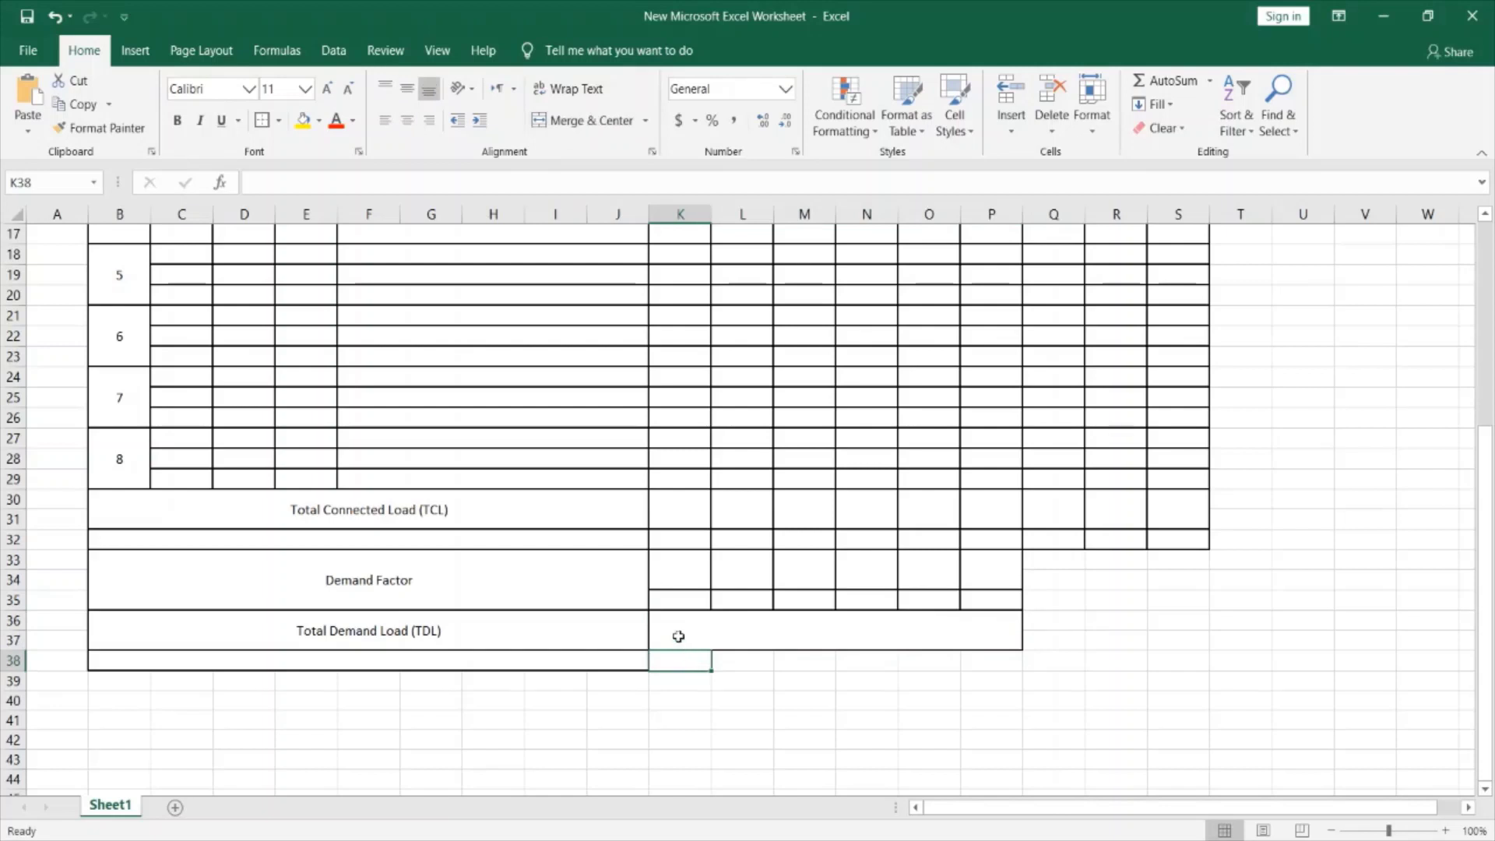
click(730, 641)
key(ctrl+z)
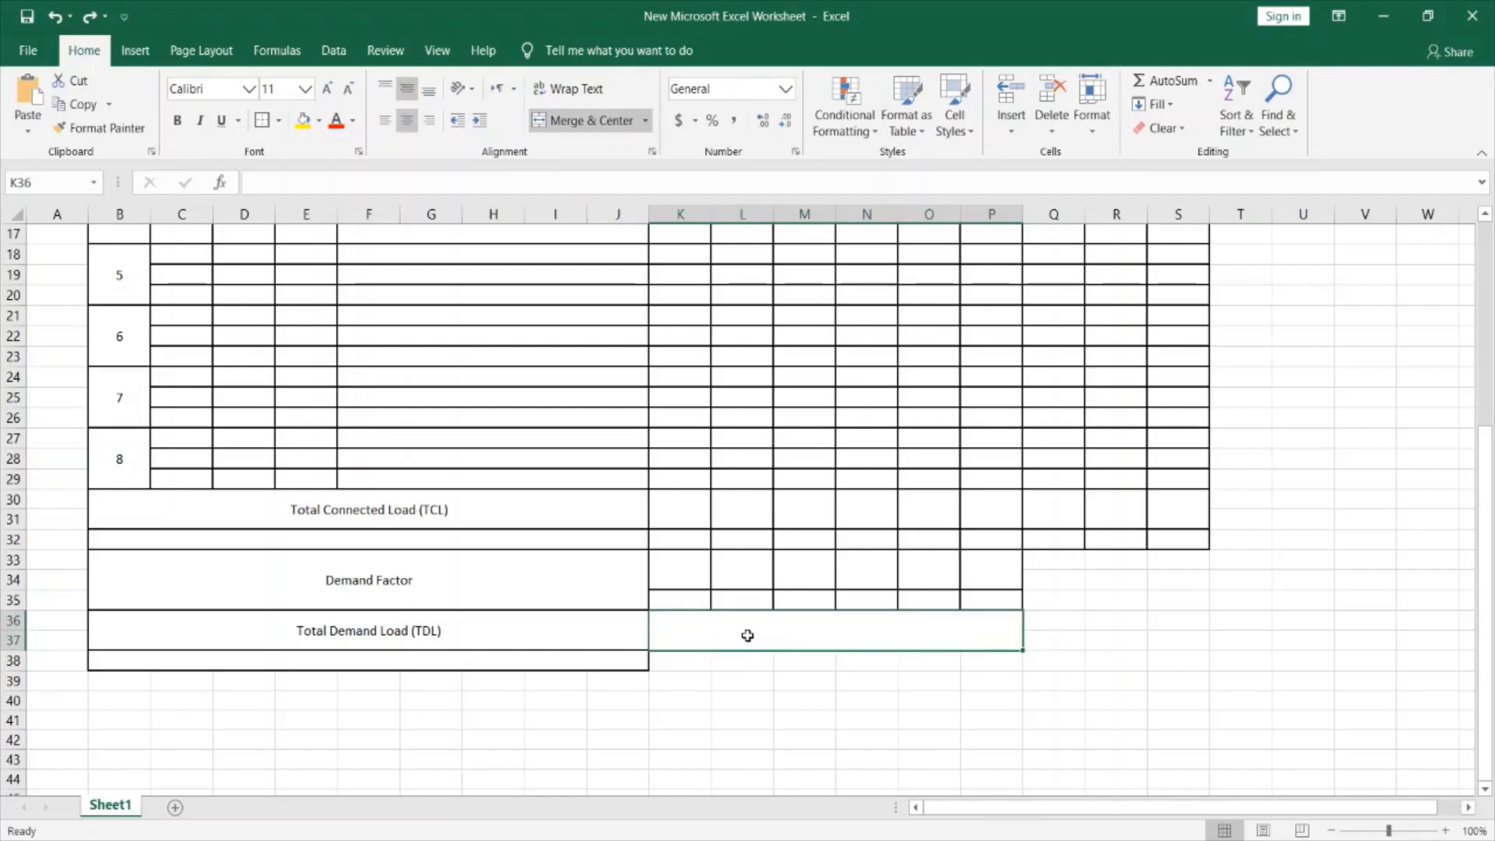
click(697, 681)
key(ctrl+z)
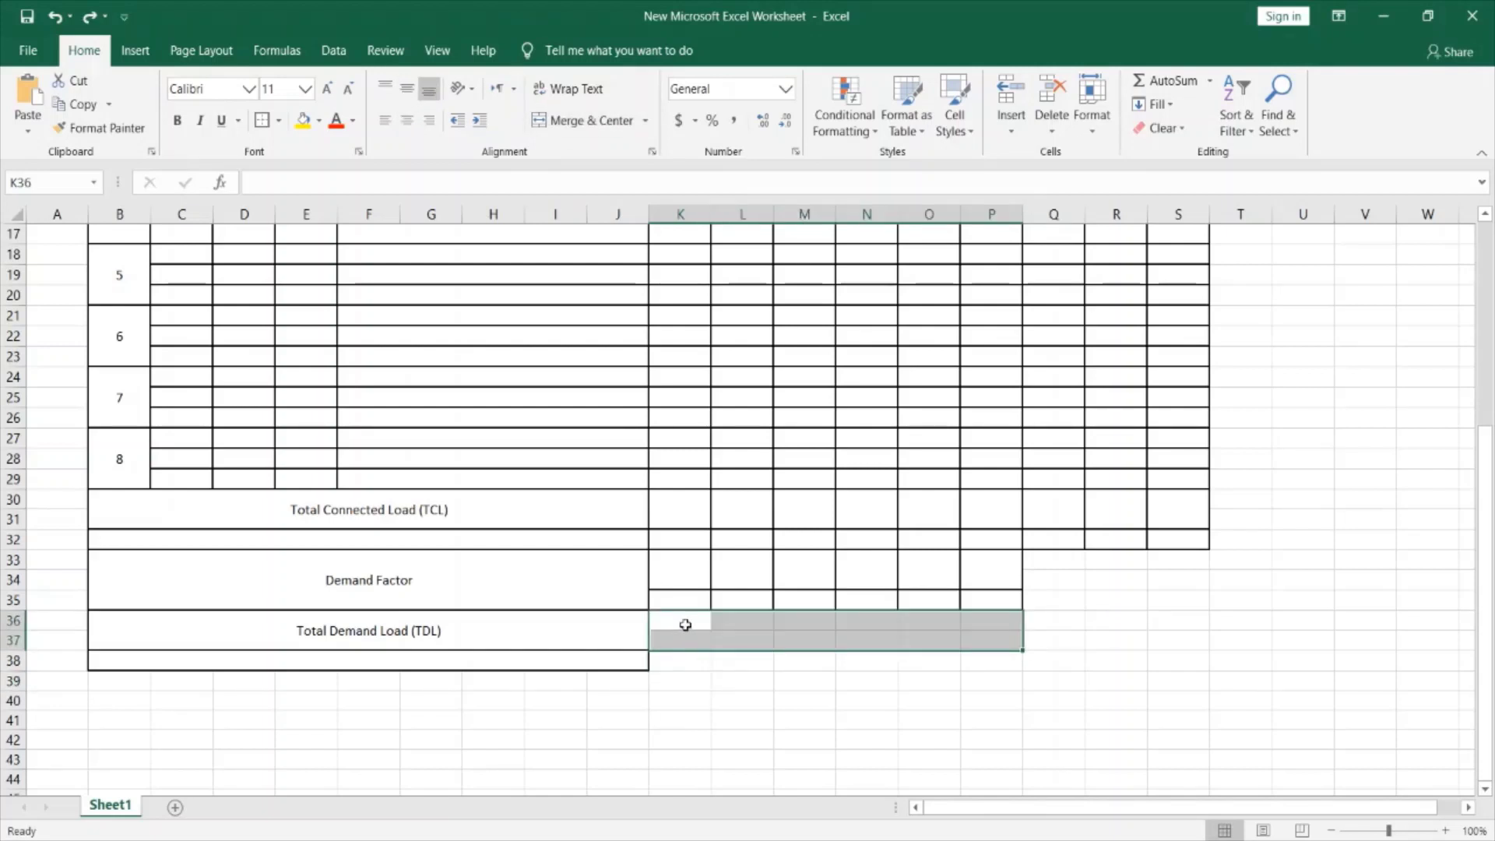
Merge and middle-align K36:K37, then copy it across to column P.
click(685, 623)
drag(684, 620, 684, 635)
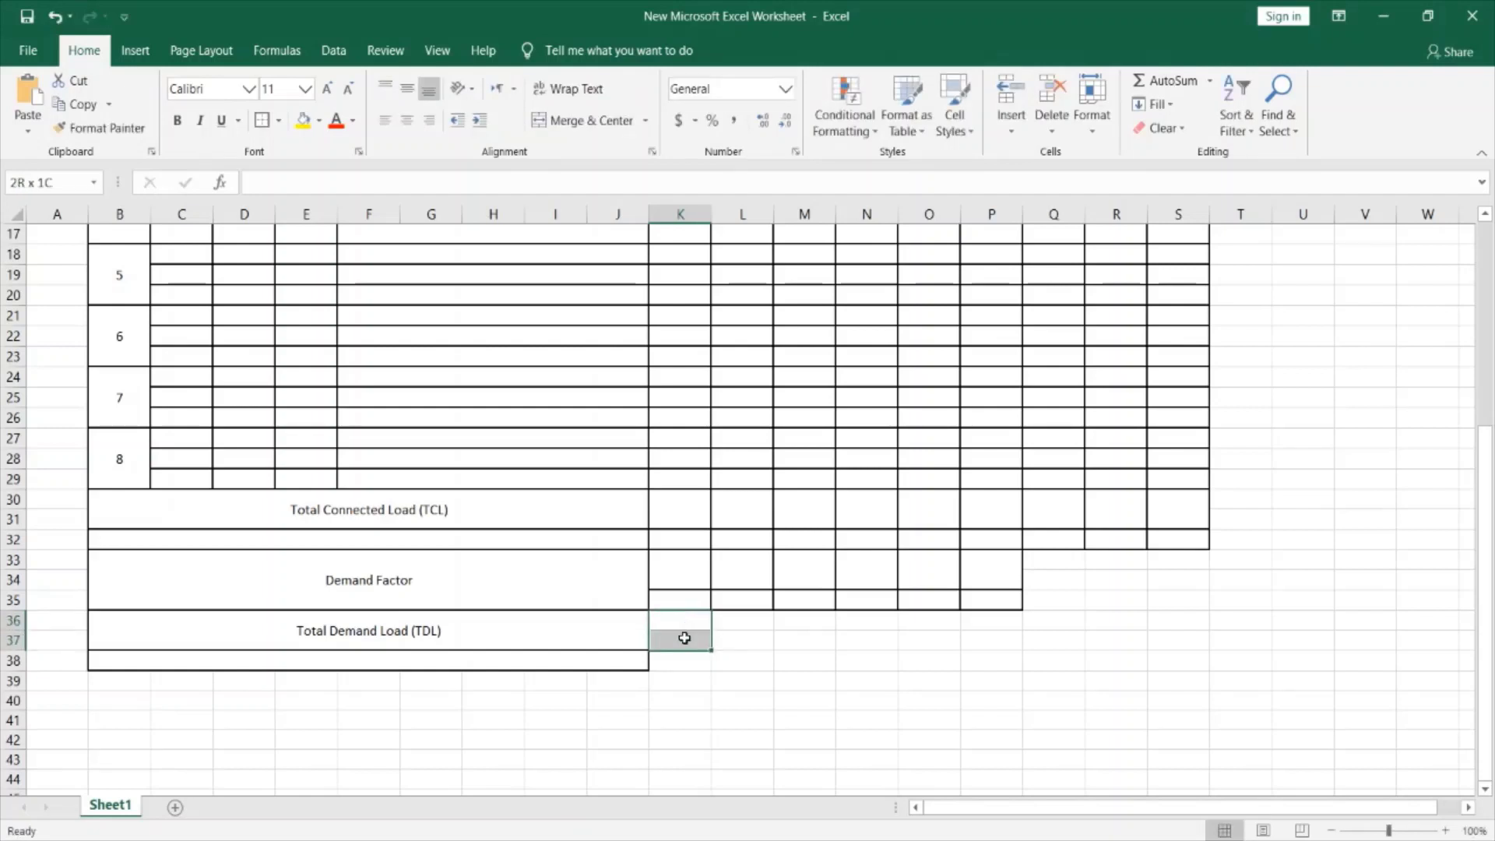
click(406, 88)
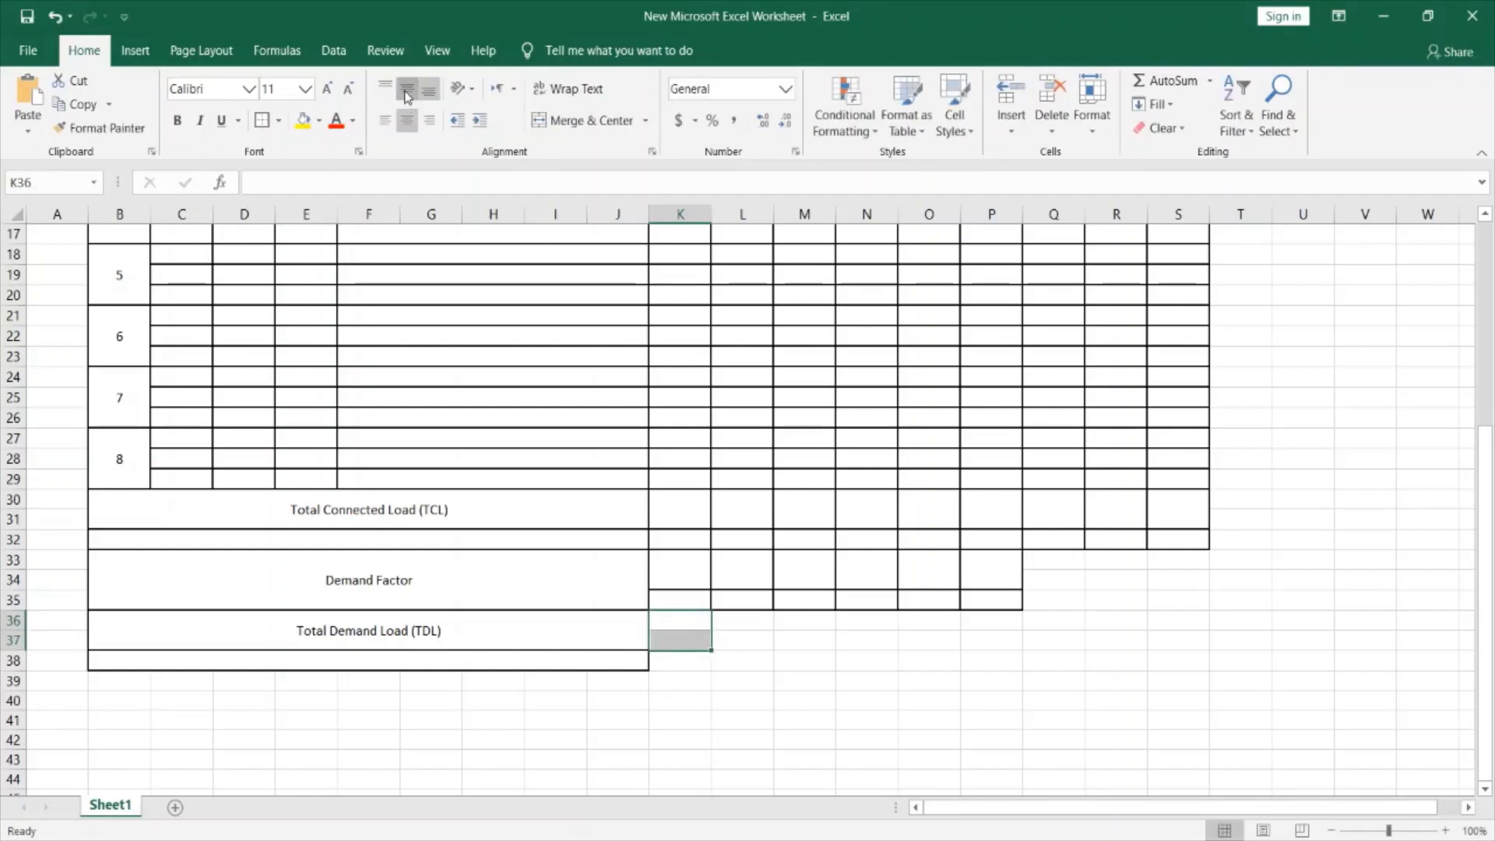
click(590, 120)
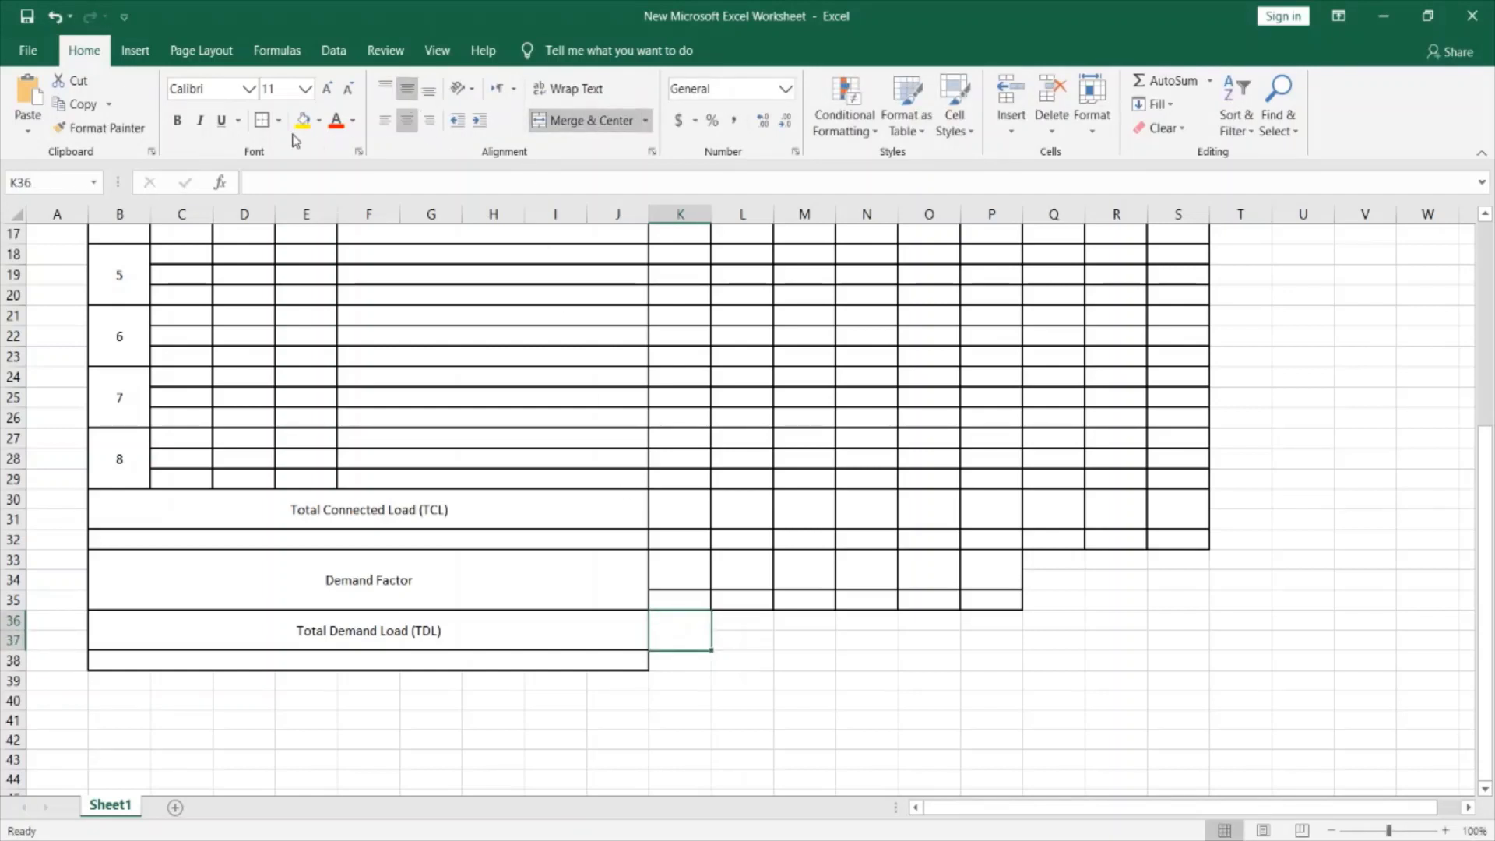
click(711, 657)
click(697, 644)
drag(710, 653, 1014, 652)
Centre and middle-align K38, then copy its format across to P38.
click(684, 663)
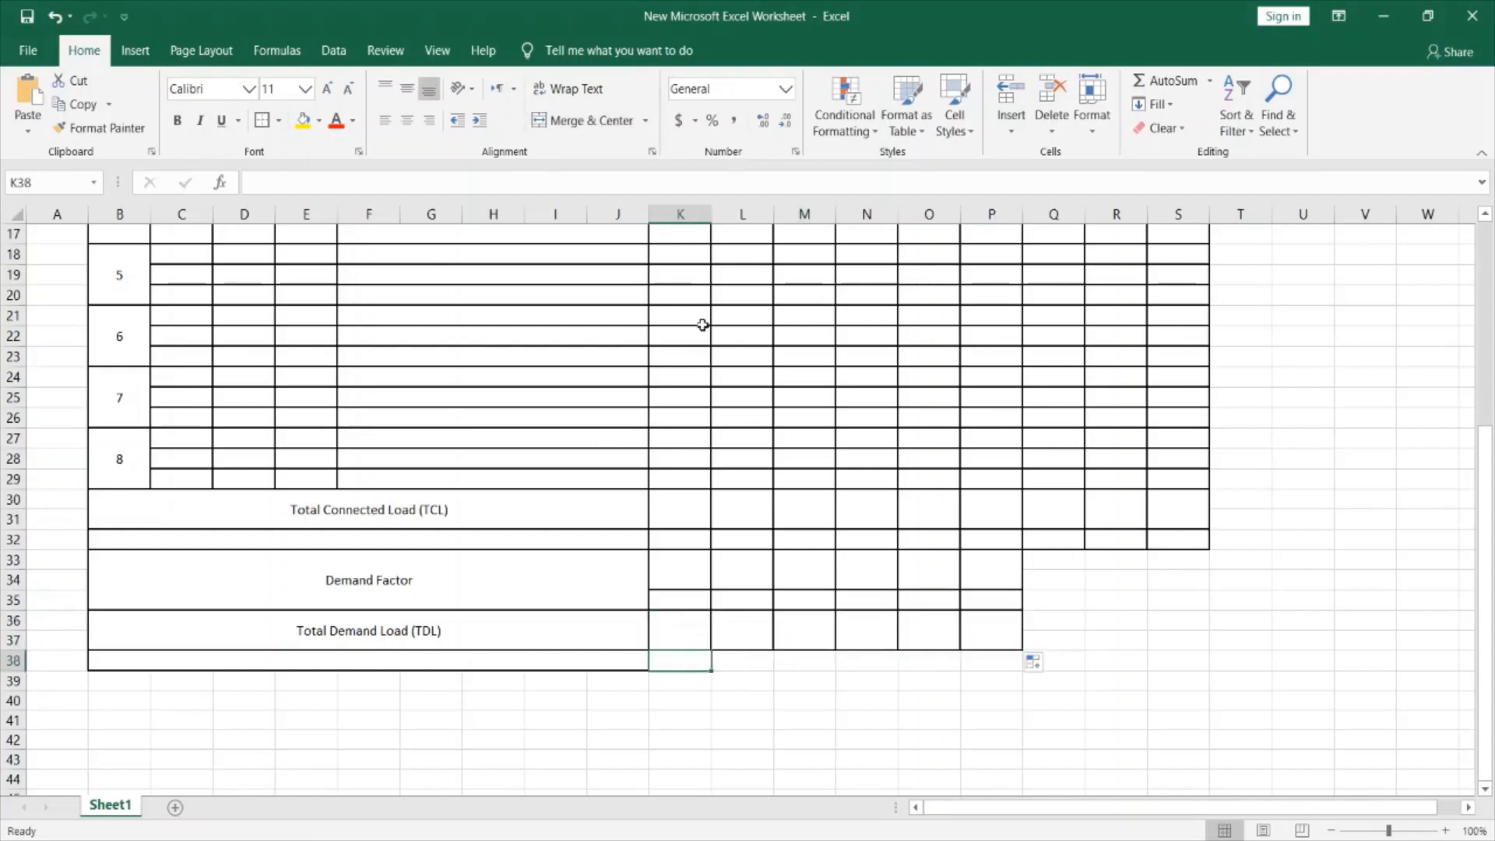
click(586, 121)
click(406, 88)
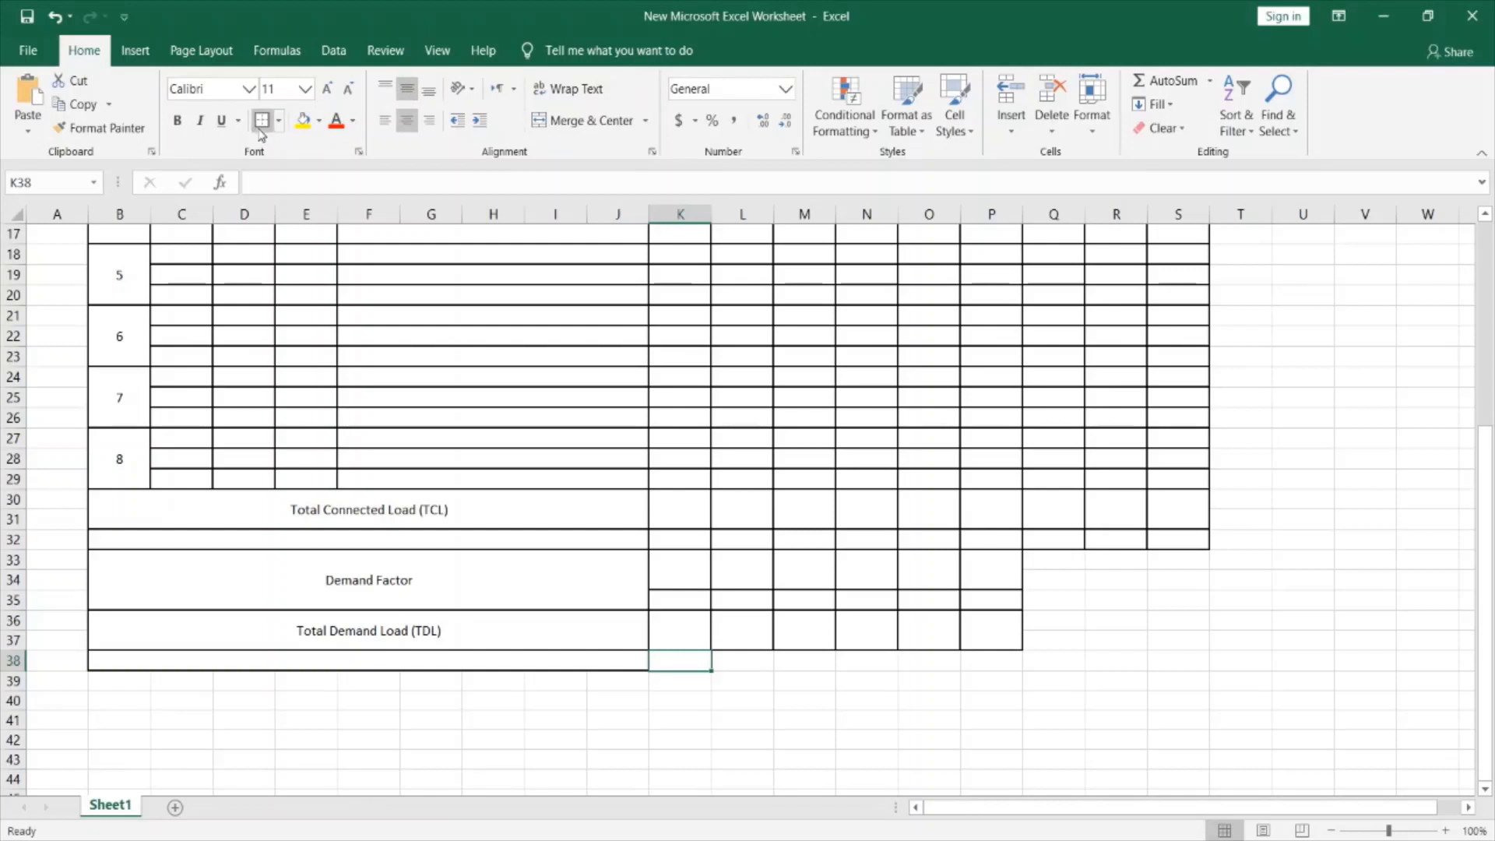
drag(714, 677, 1005, 677)
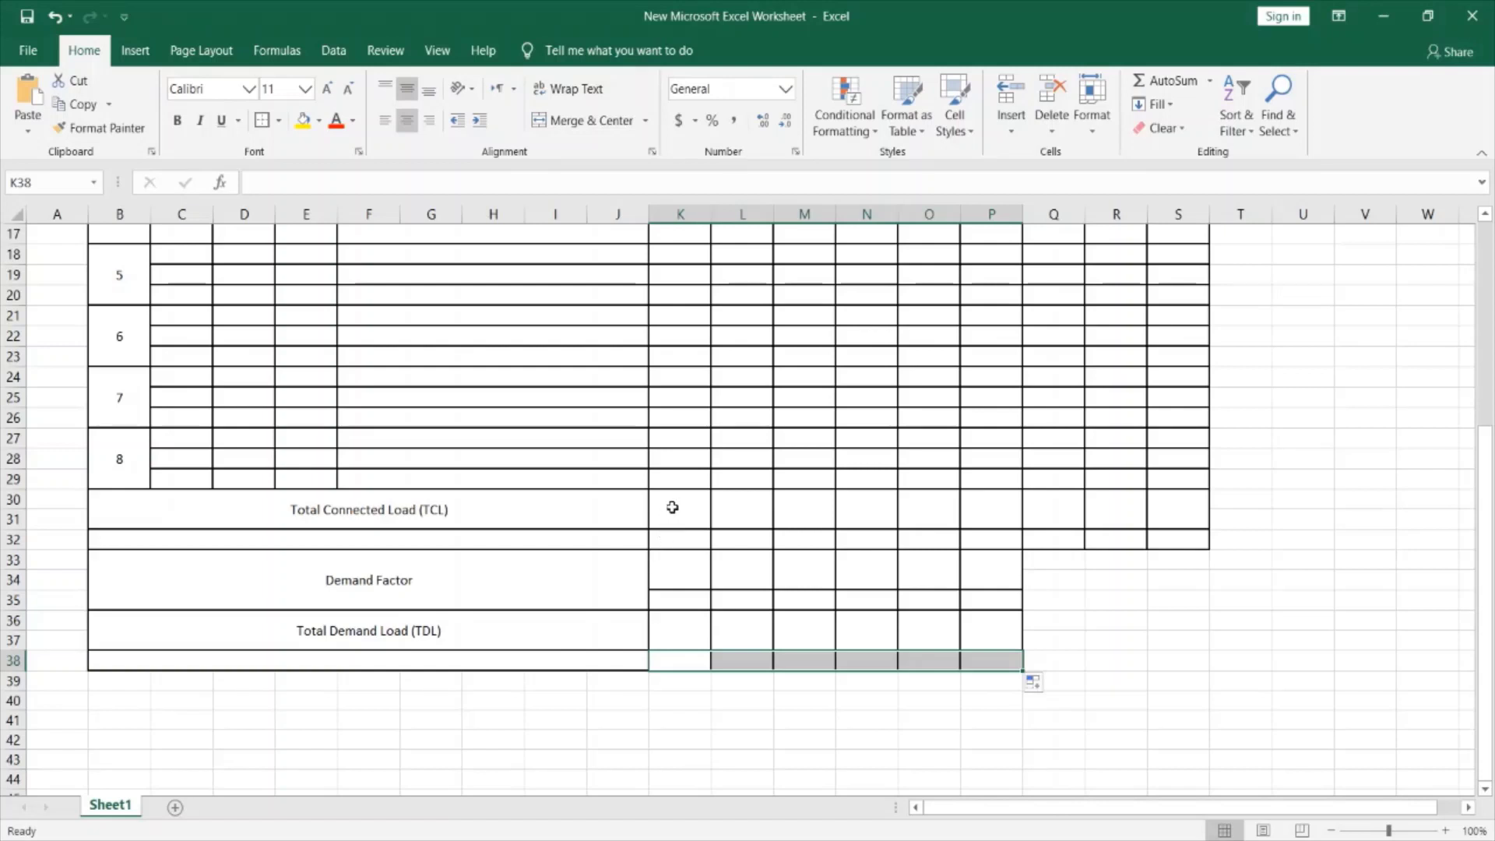
Middle-align cells K30:S31 along the TCL row.
double_click(672, 507)
click(662, 530)
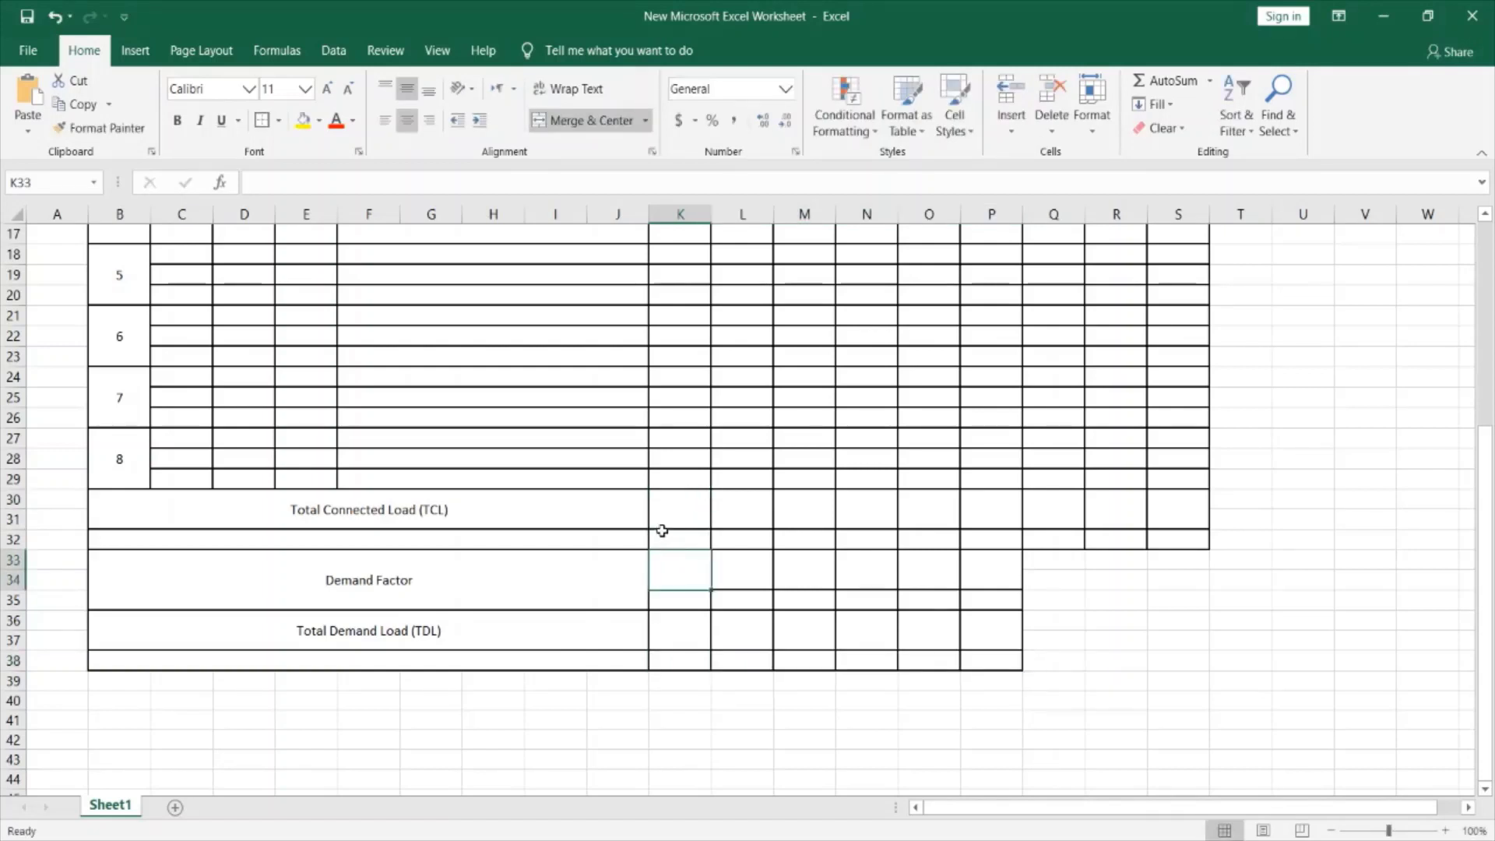
drag(685, 512, 1178, 499)
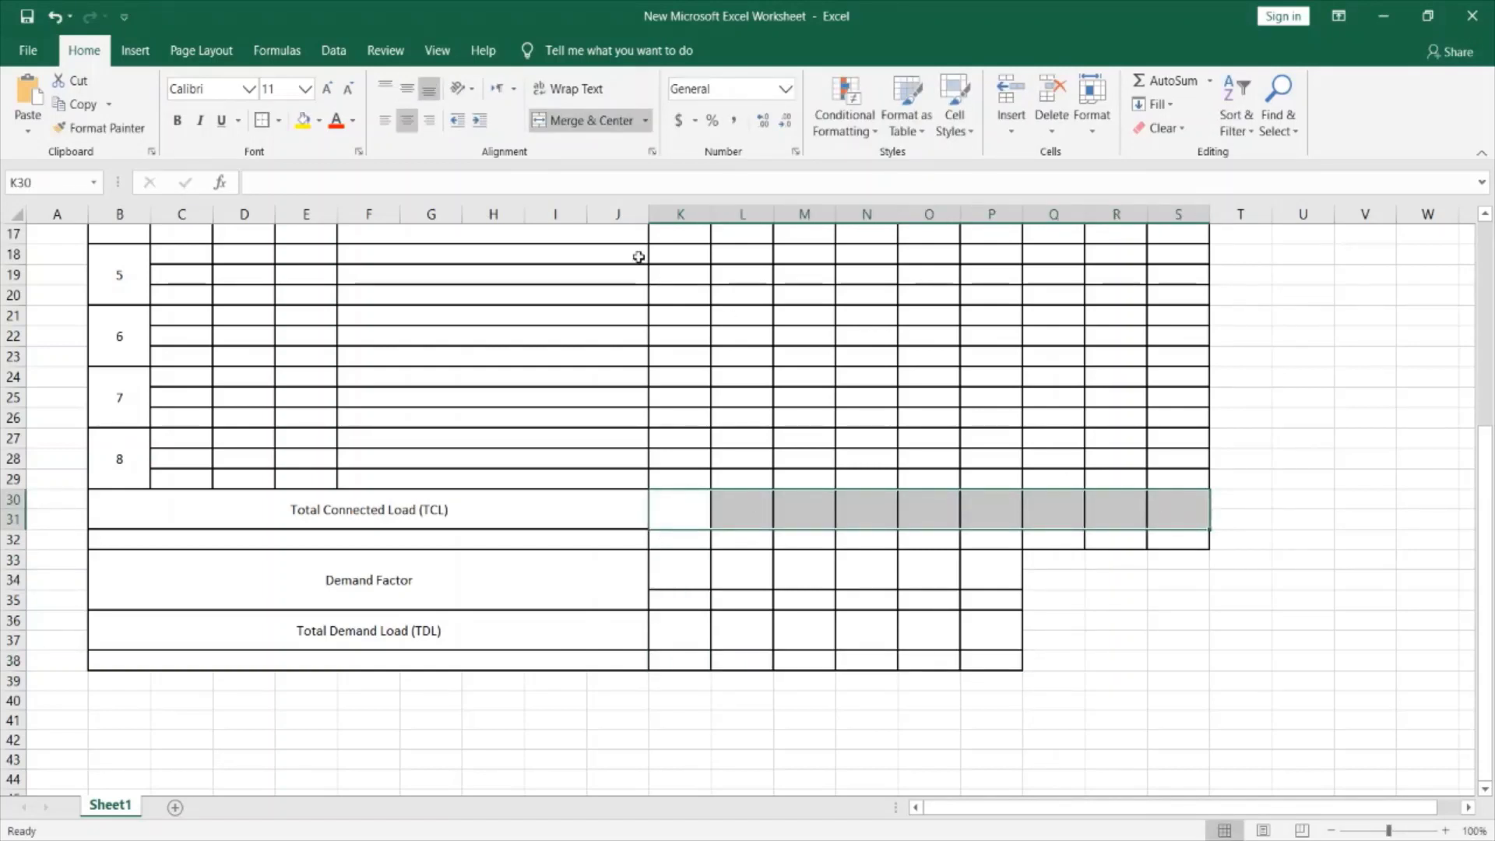
click(407, 88)
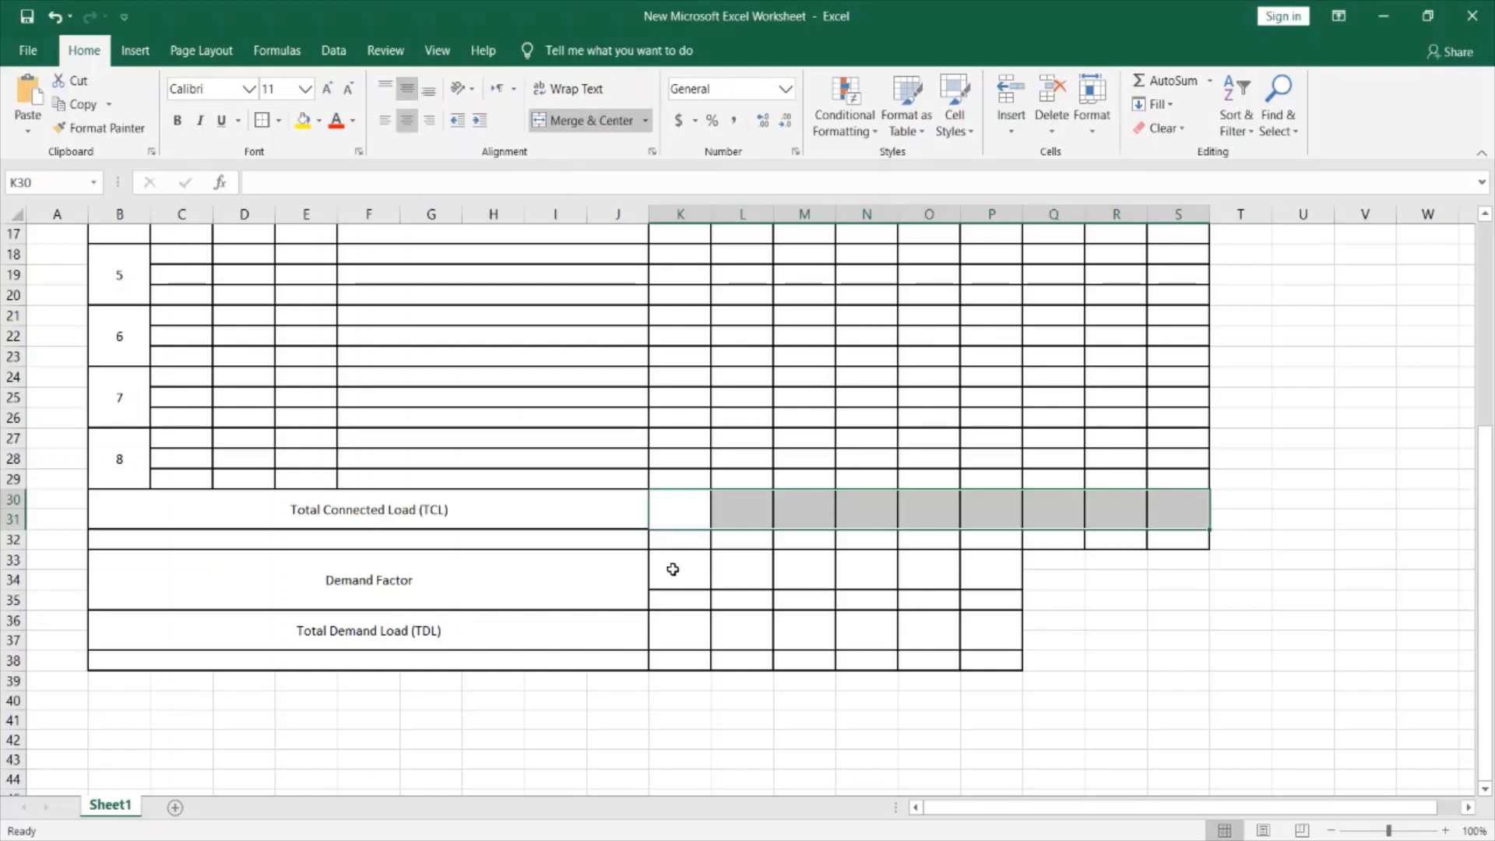
Enter 'Total Lighting' in K30 and 'Total Power' in L30.
click(674, 510)
scroll(676, 498, up, 4)
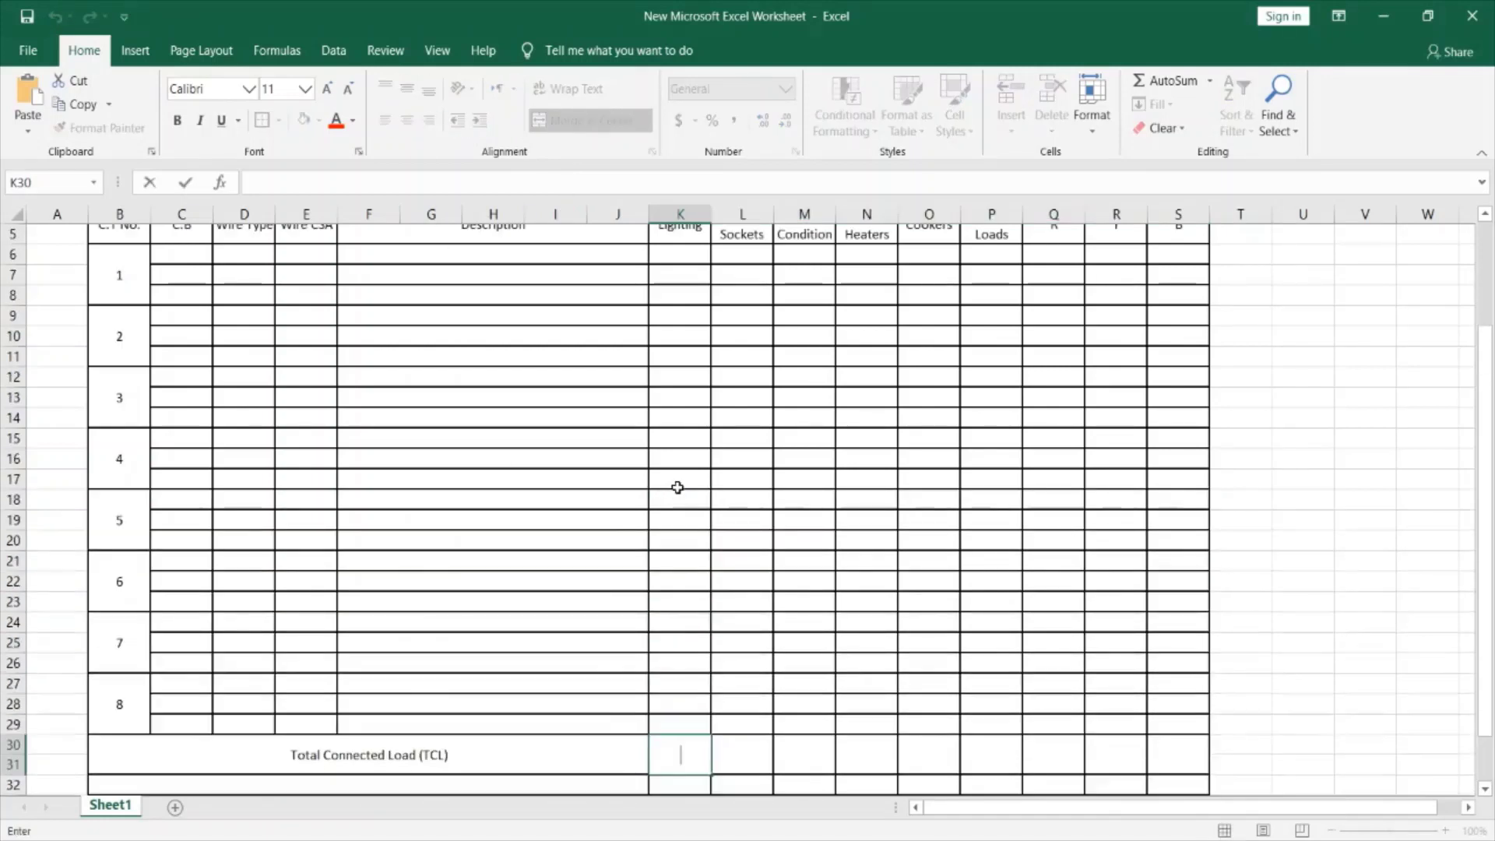
scroll(677, 487, up, 2)
scroll(678, 488, down, 3)
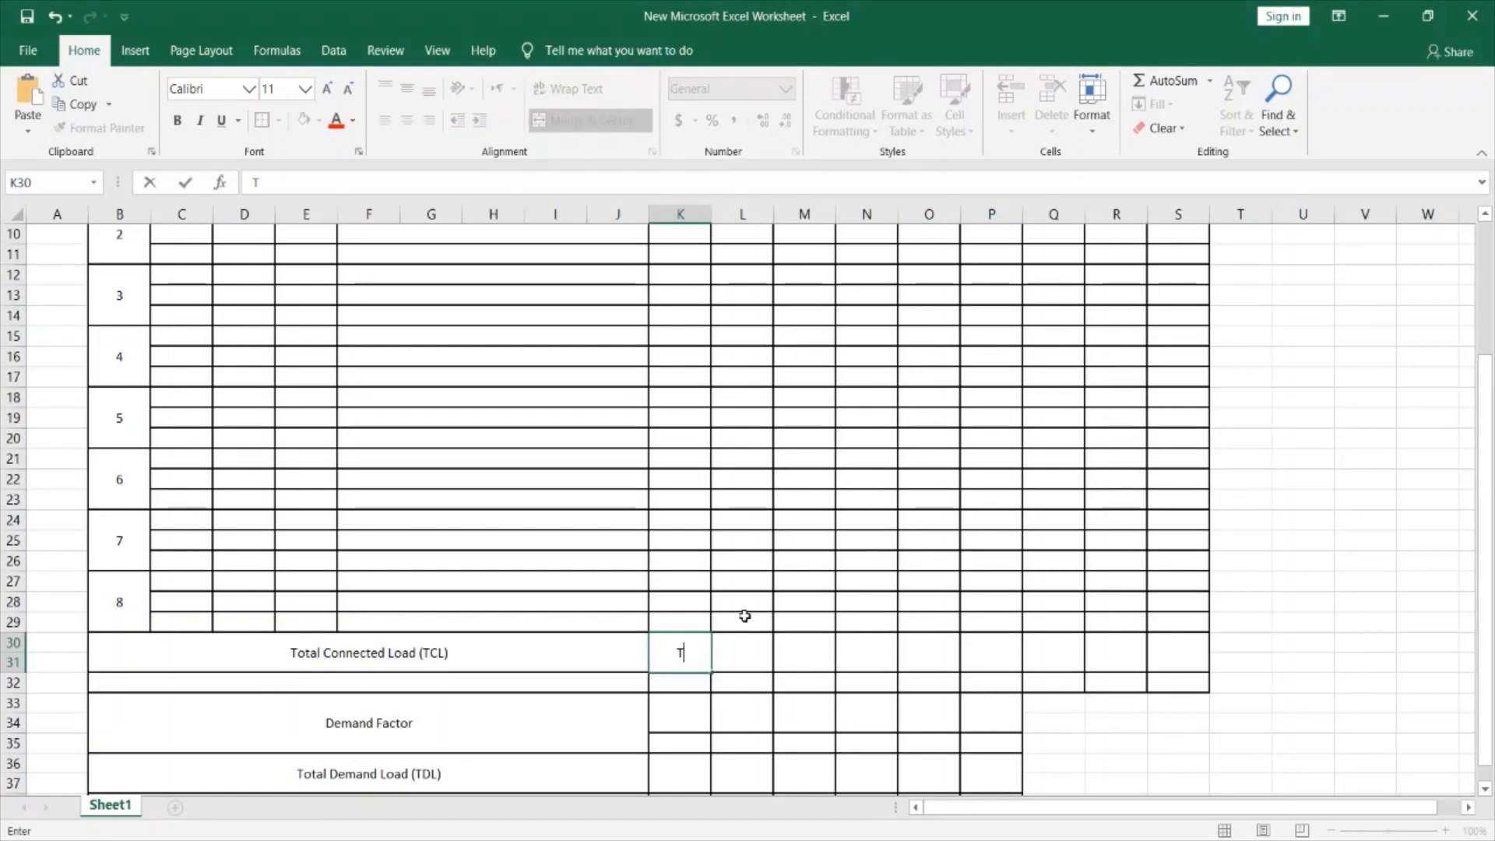
text(Tota;)
key(BackSpace)
text(l Lighting)
click(790, 664)
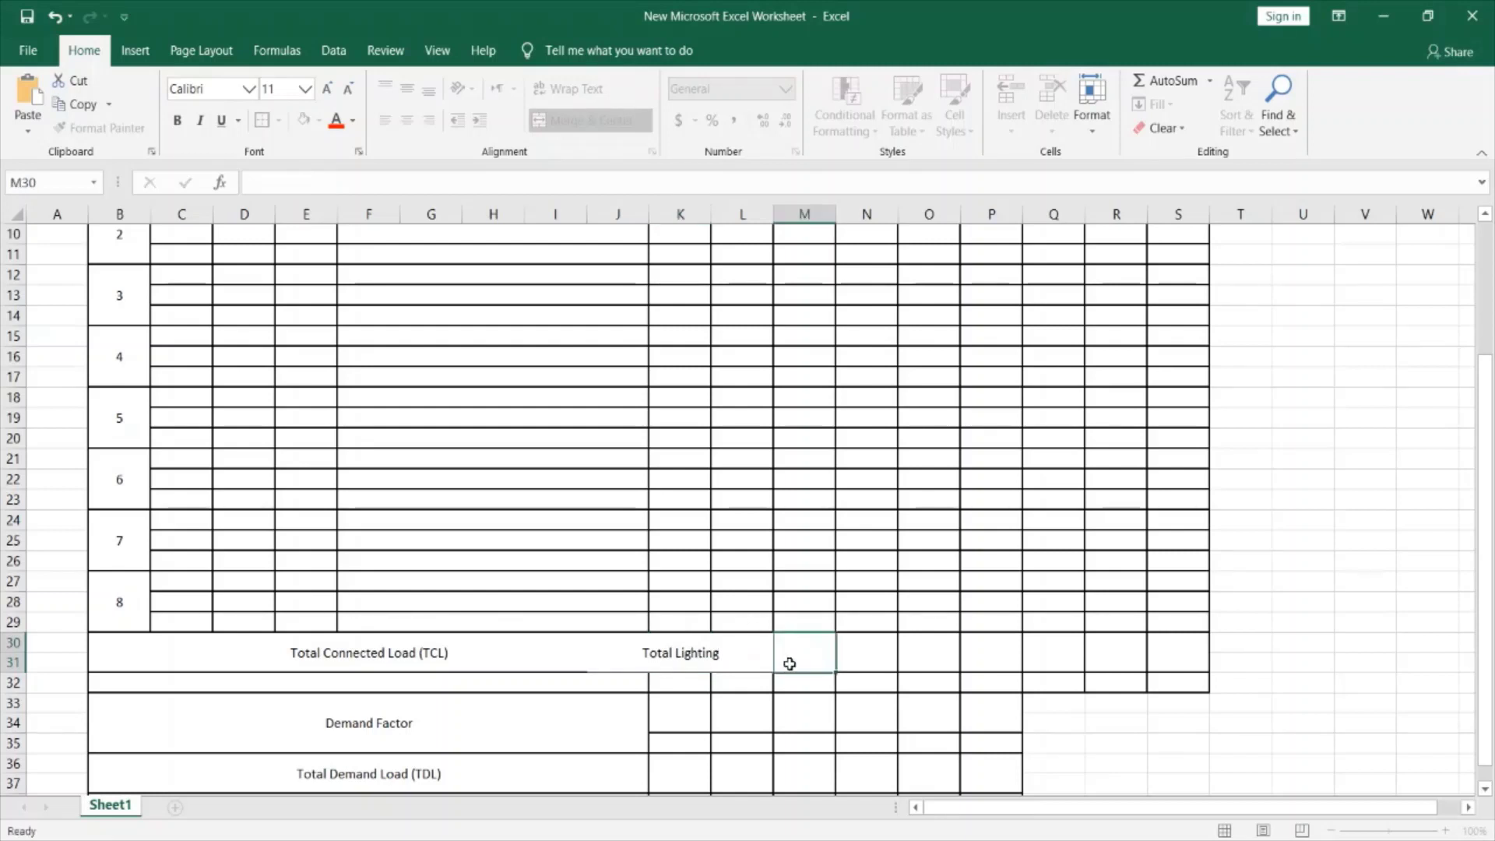
click(736, 657)
text(T)
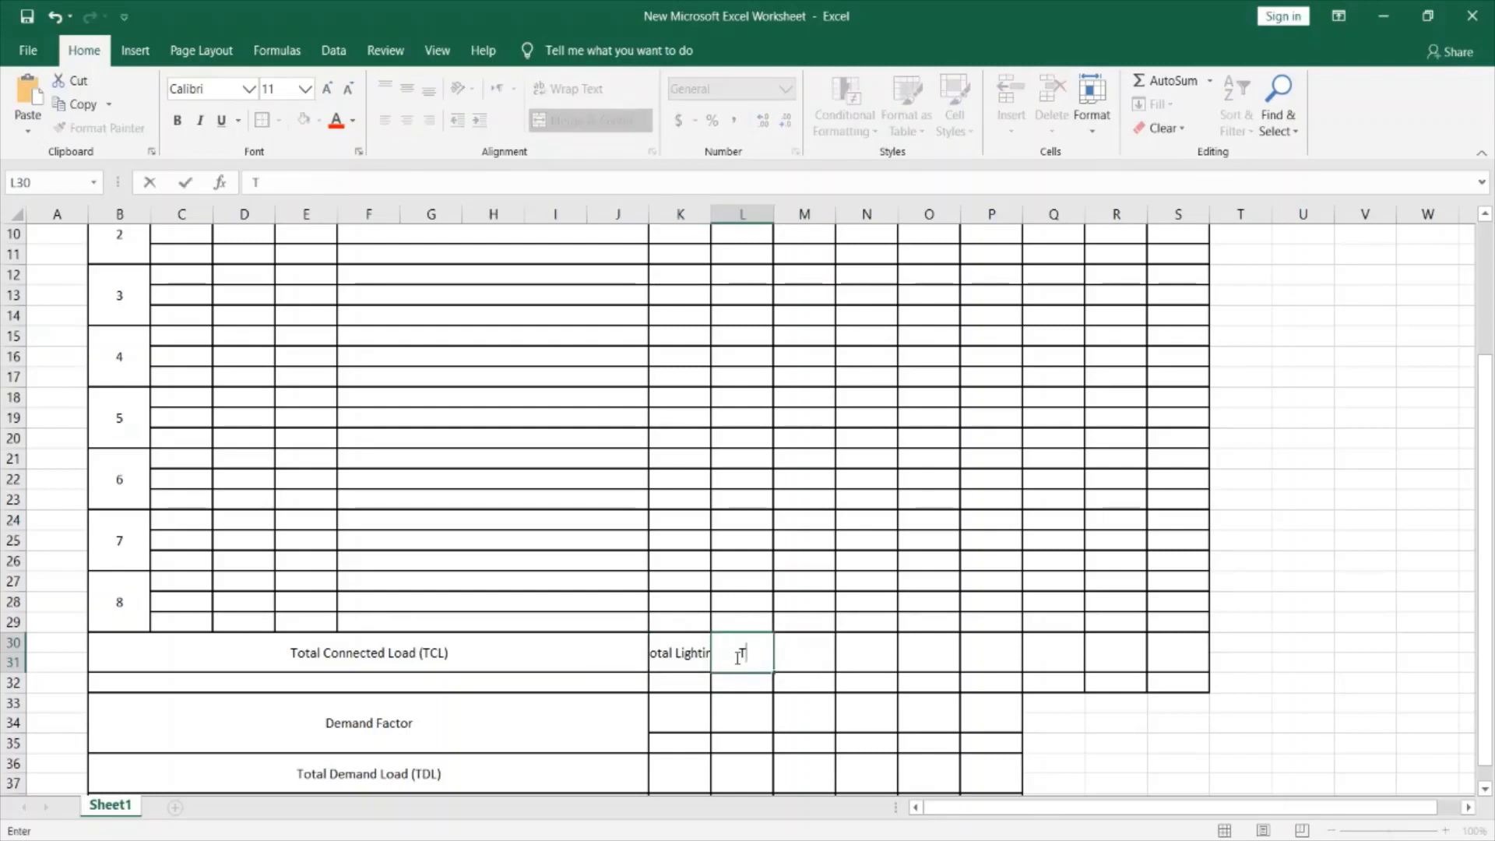
text(otal Powewr)
key(BackSpace)
key(BackSpace)
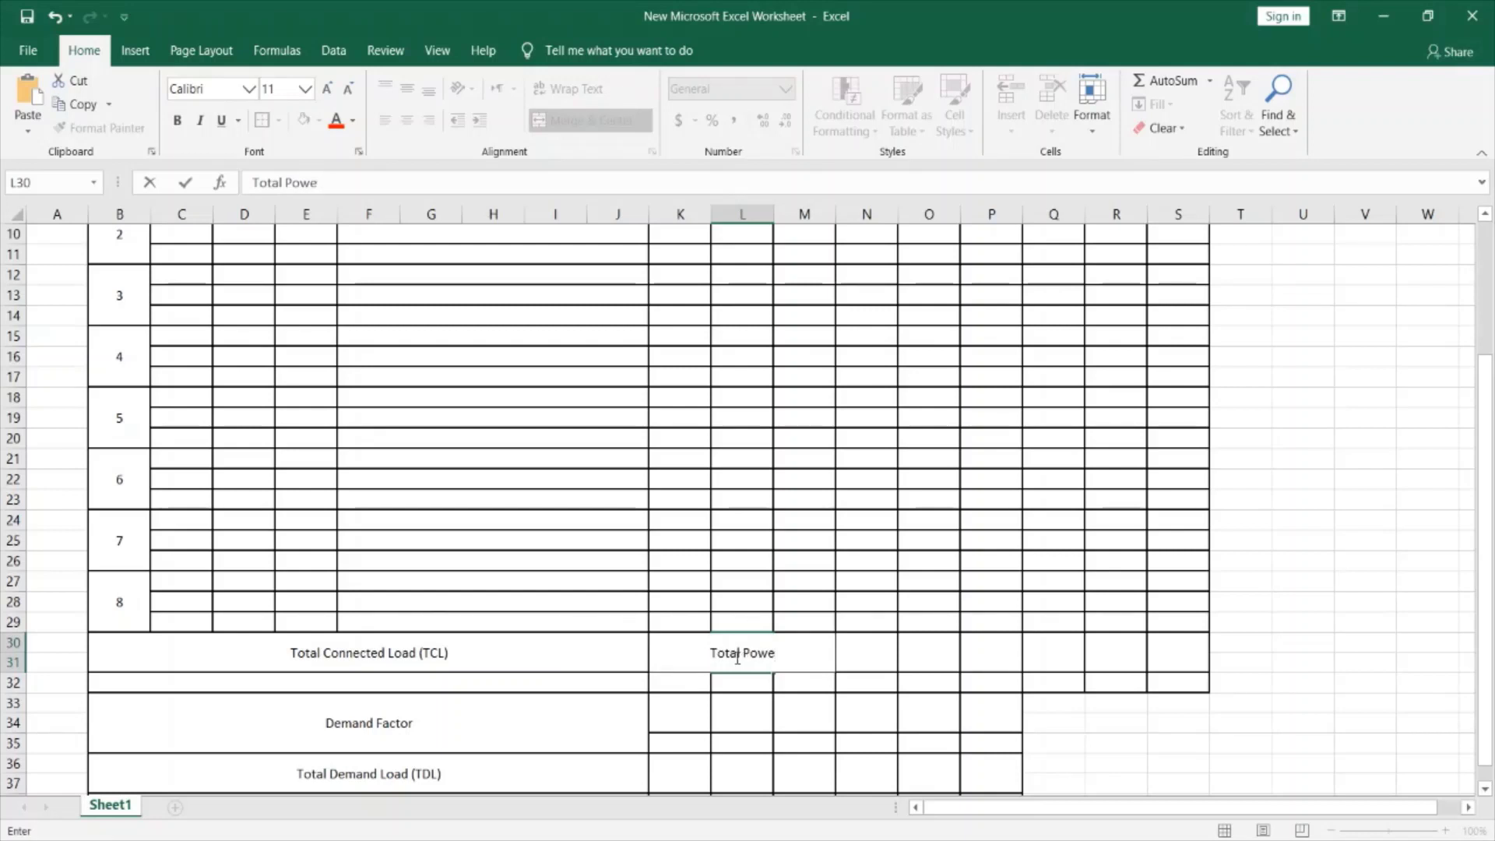
text(r)
click(877, 739)
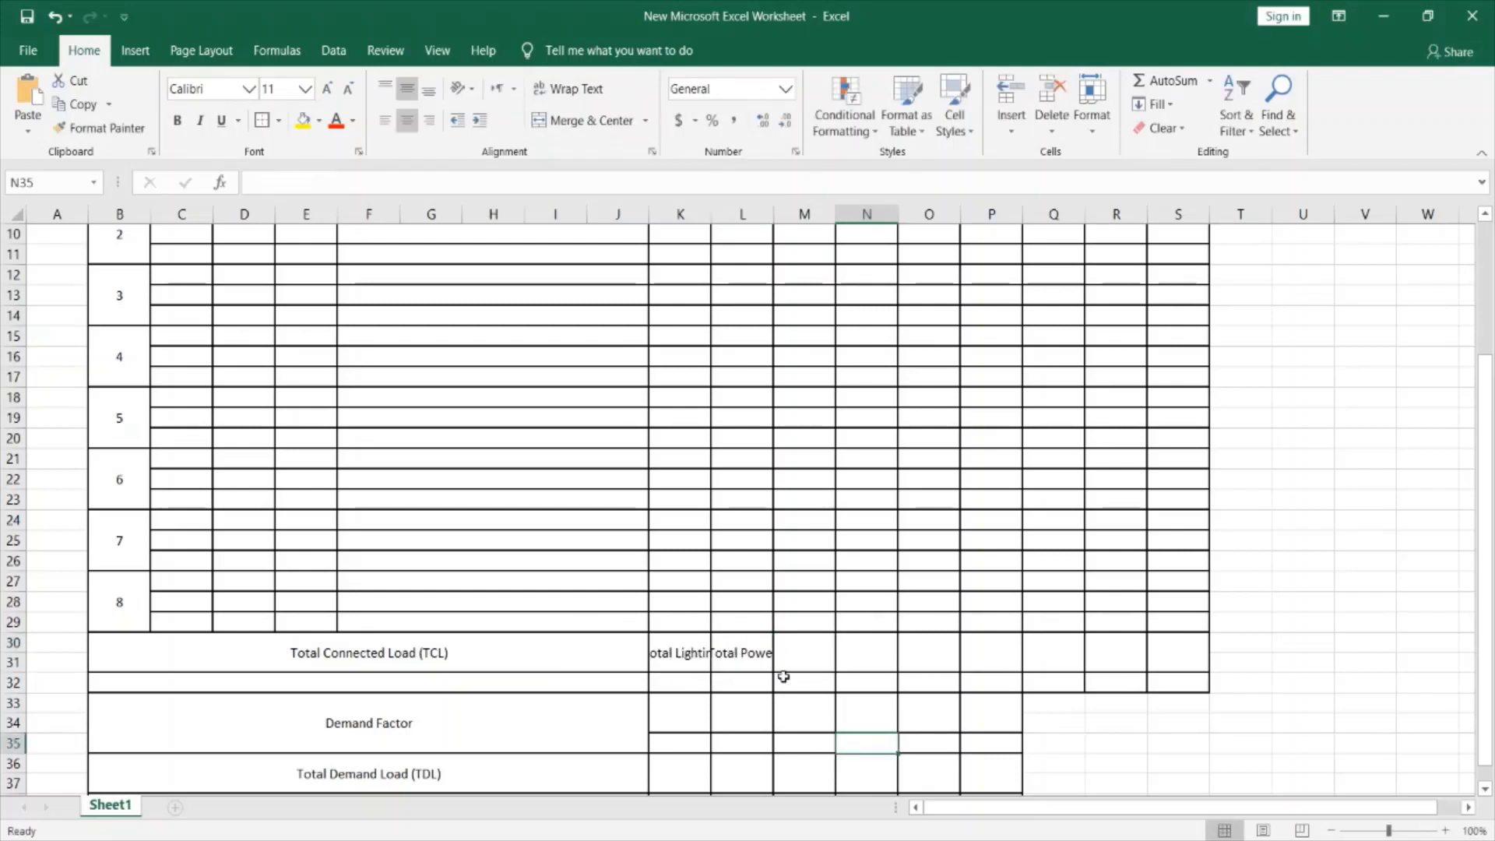
Enter 'Total A/C', 'Total W/H' and 'Total Cookers' in M30:O30.
scroll(823, 598, up, 3)
scroll(817, 631, down, 2)
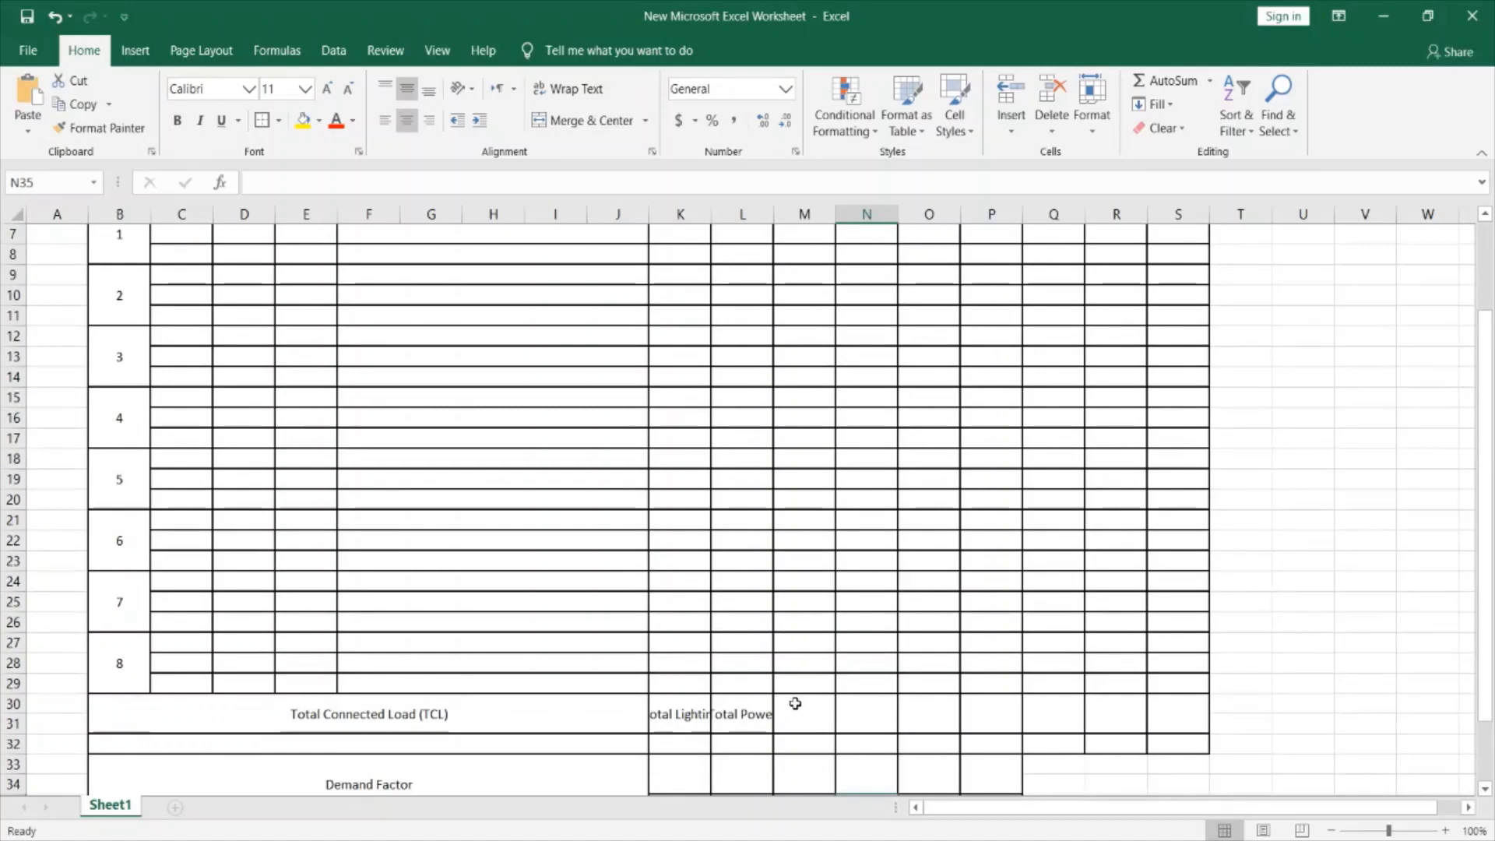
click(805, 711)
text(Total)
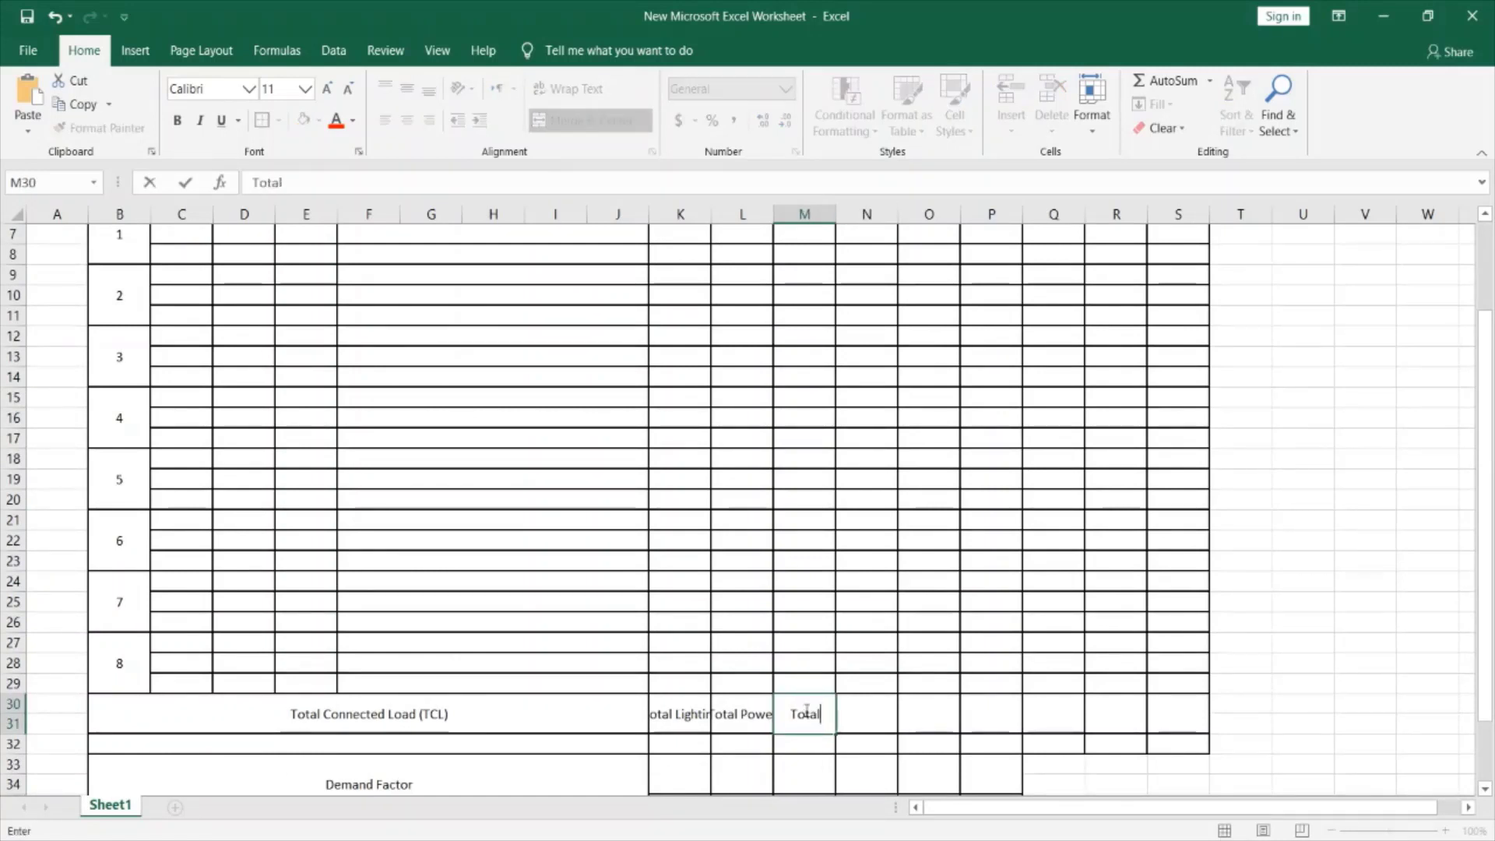
text( A/C)
scroll(981, 600, up, 2)
scroll(971, 576, down, 2)
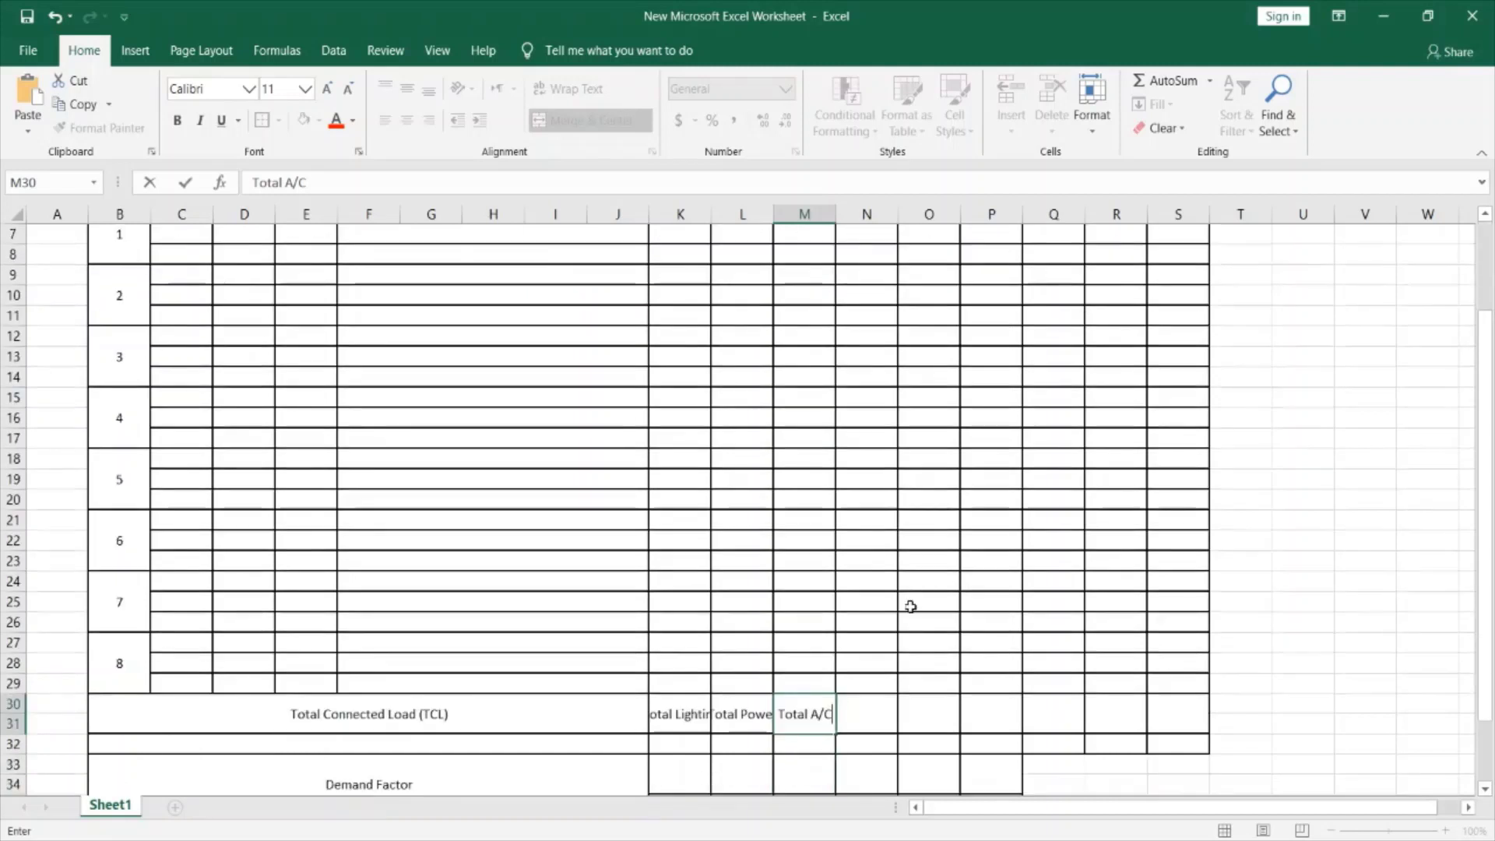
click(872, 698)
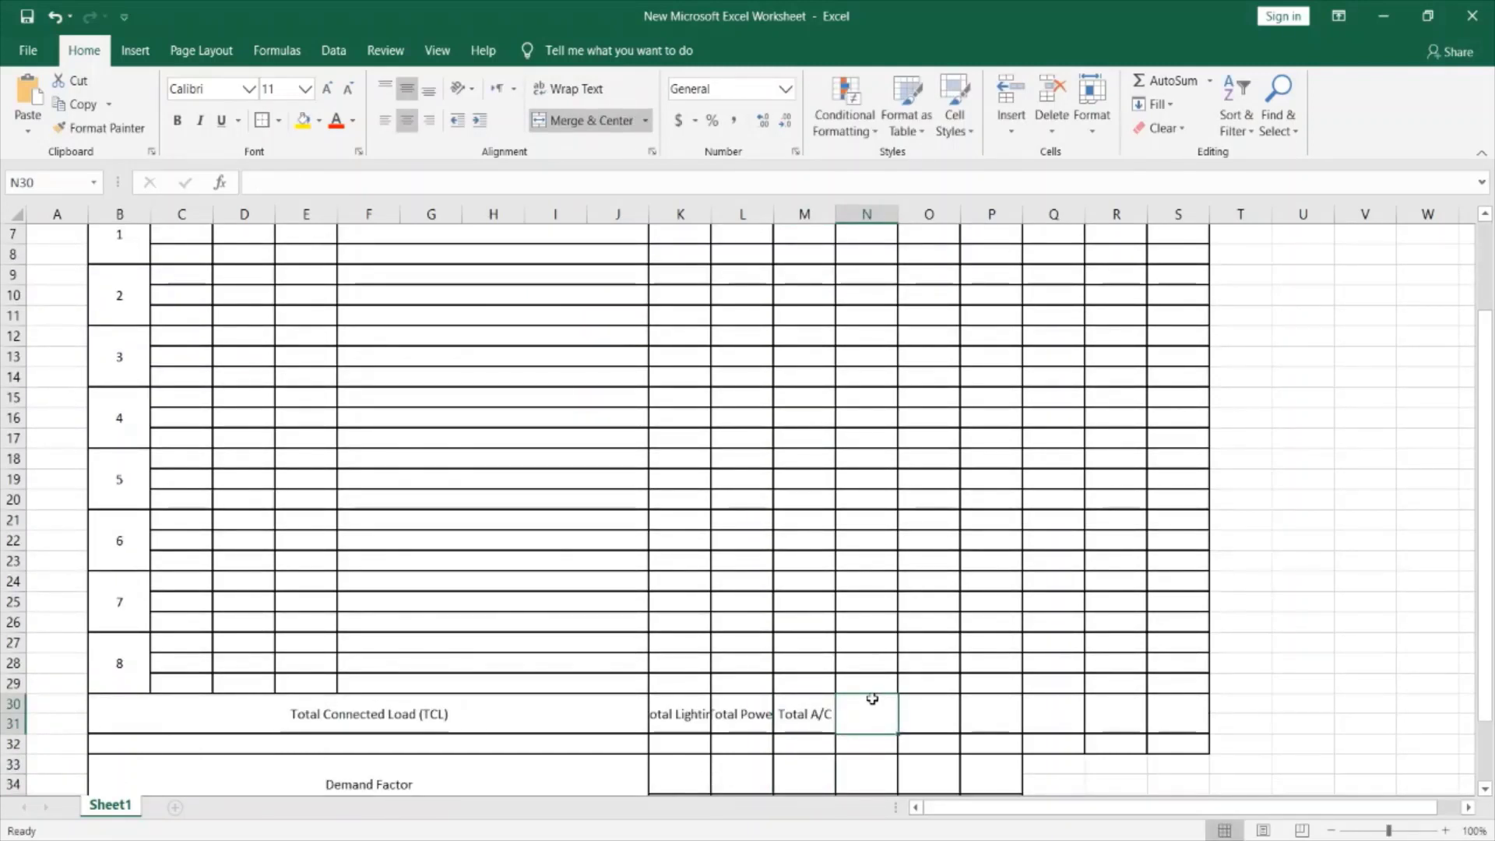
text(Total)
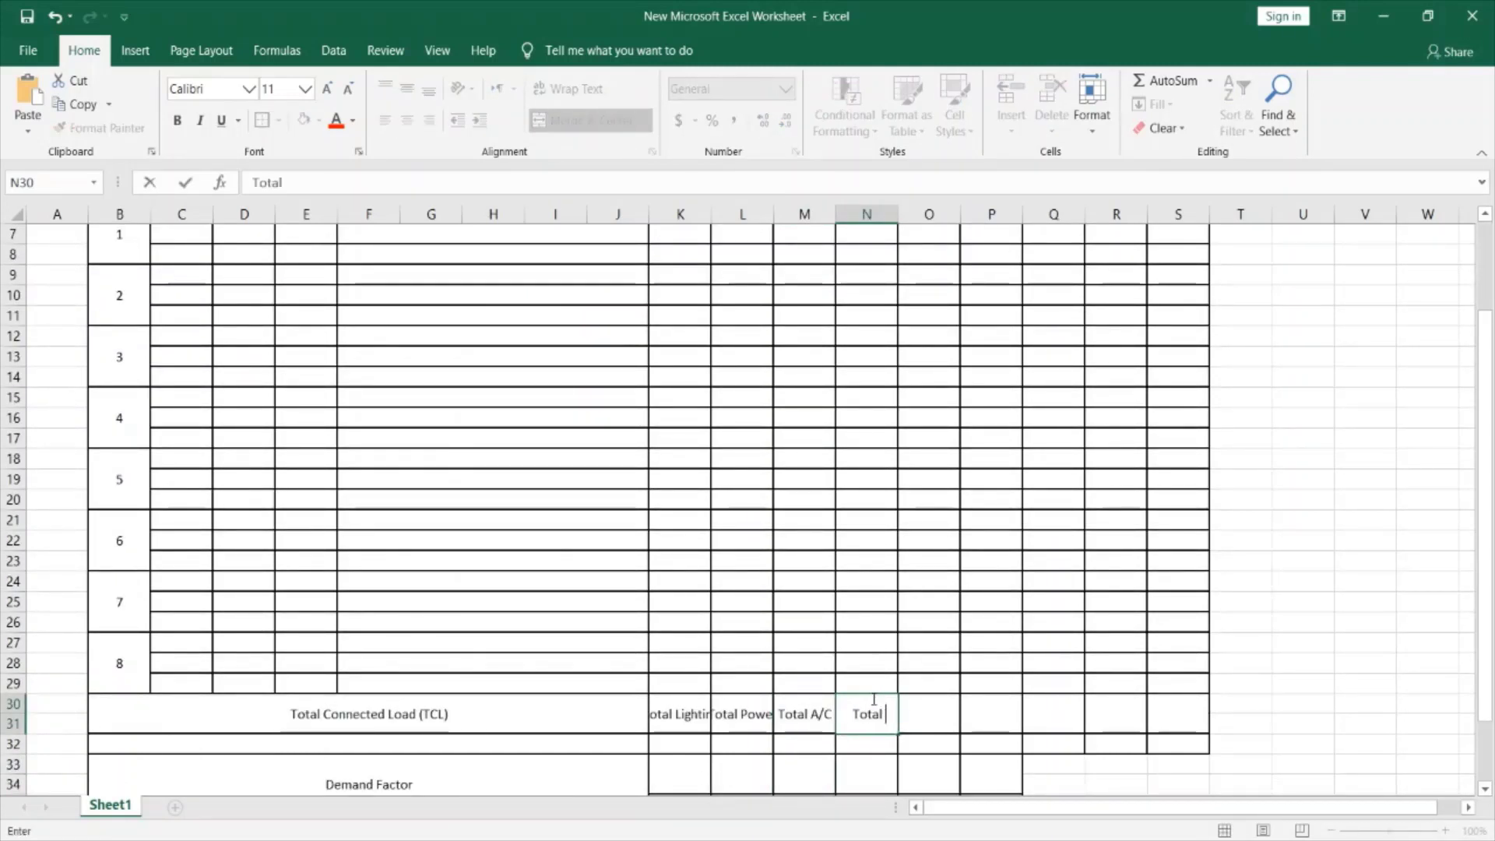
text( W/H)
scroll(916, 491, up, 2)
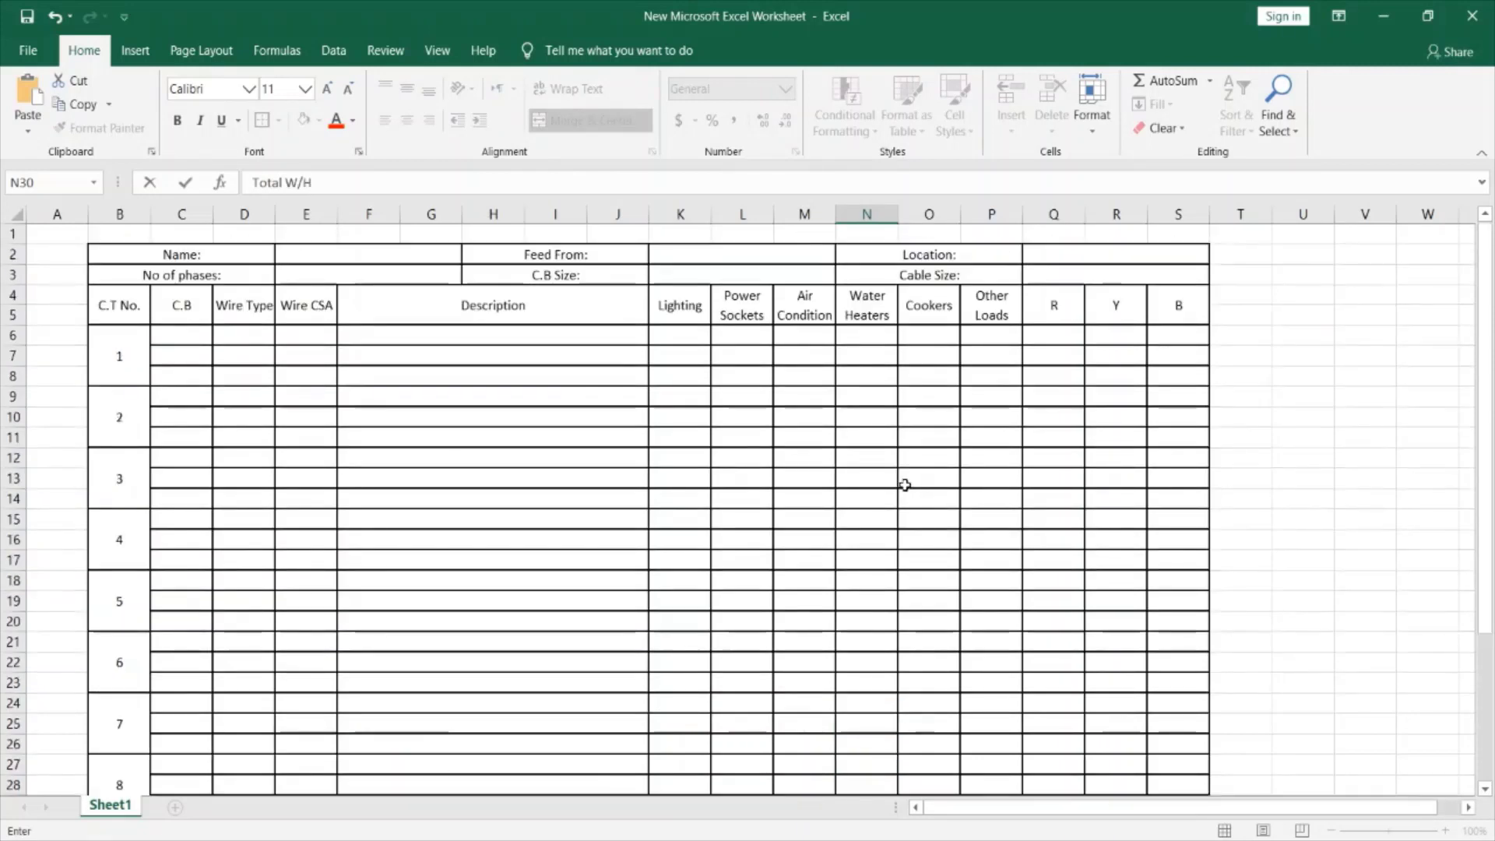
scroll(955, 480, down, 3)
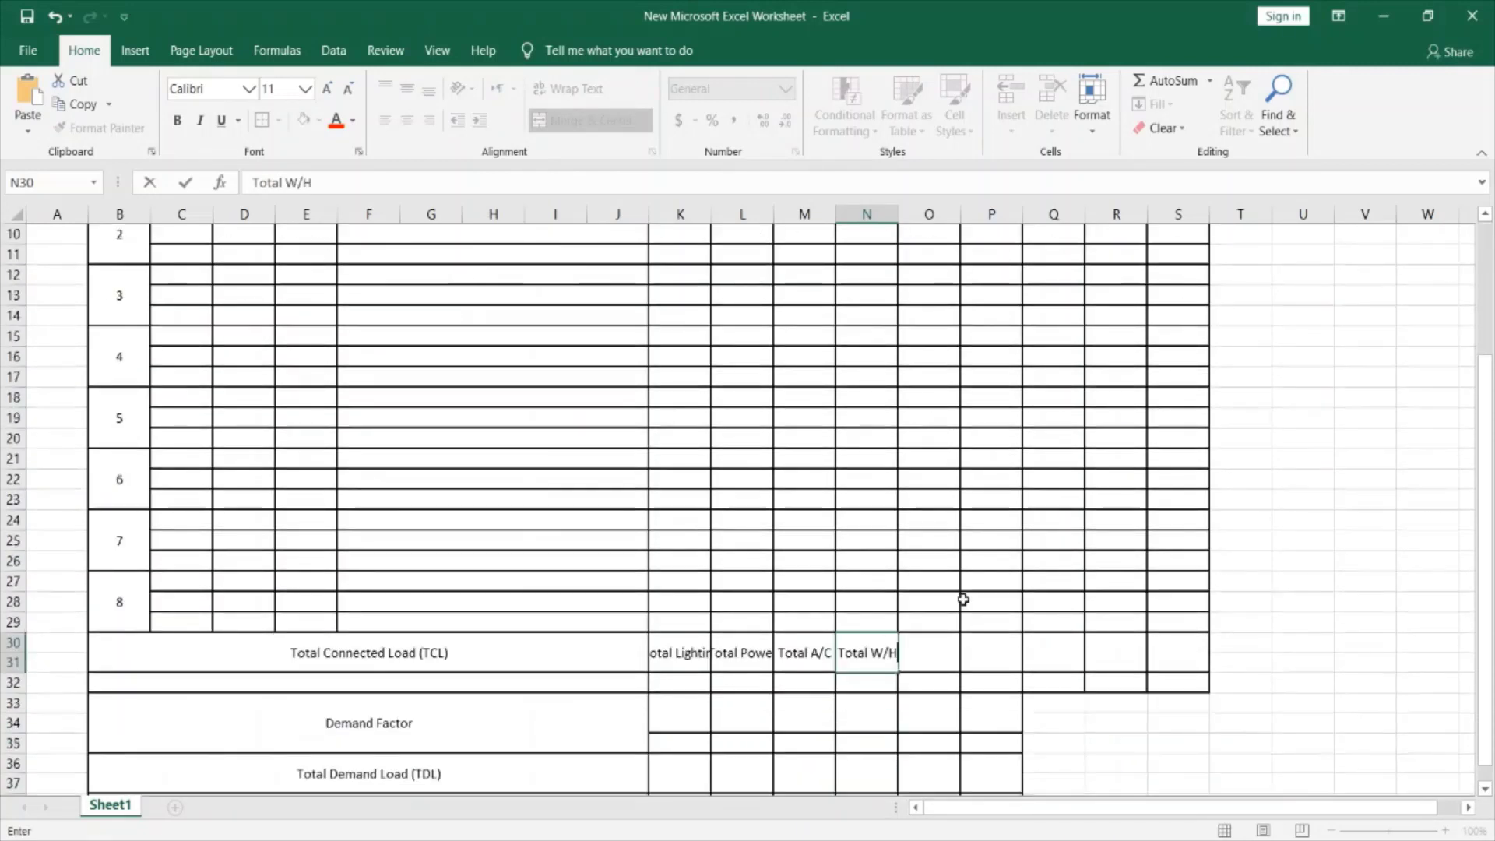
click(924, 652)
text(Tot)
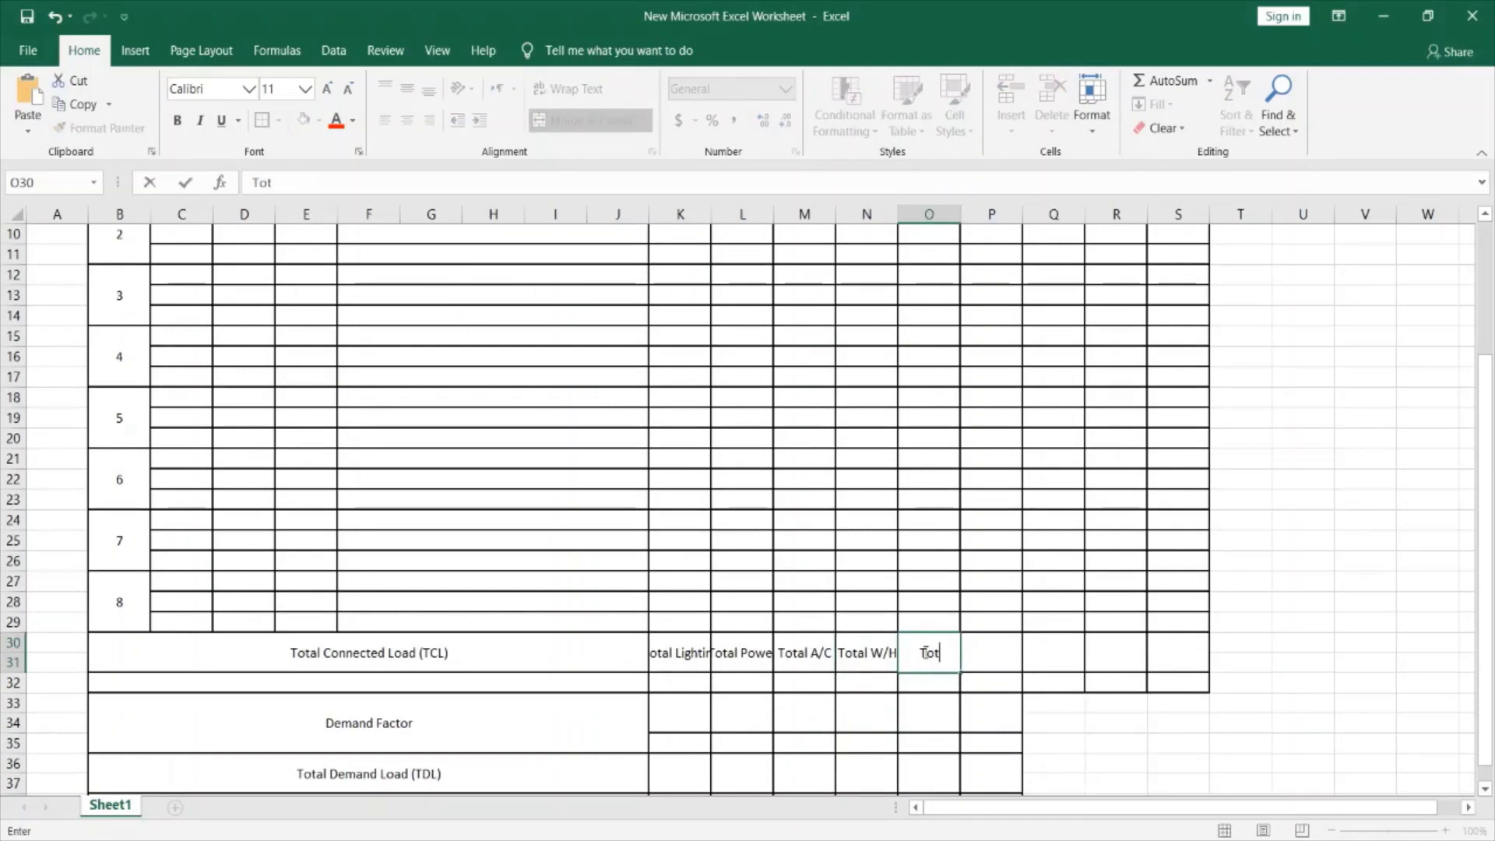
text(al Cookers)
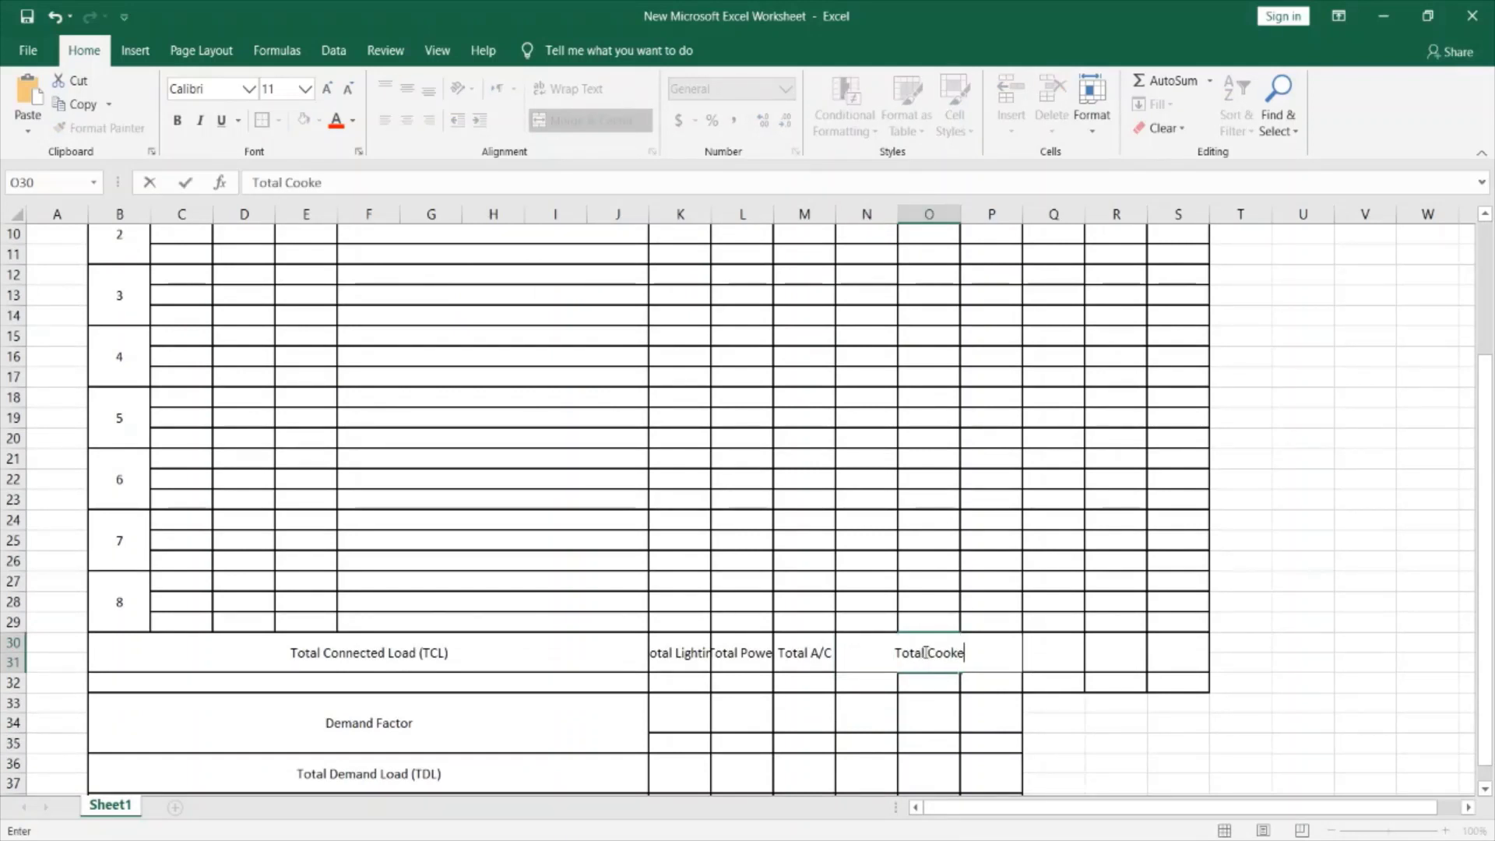
click(1121, 762)
Enter 'Total Others', 'Total R', 'Total Y' and 'Total B' in P30:S30.
click(1001, 654)
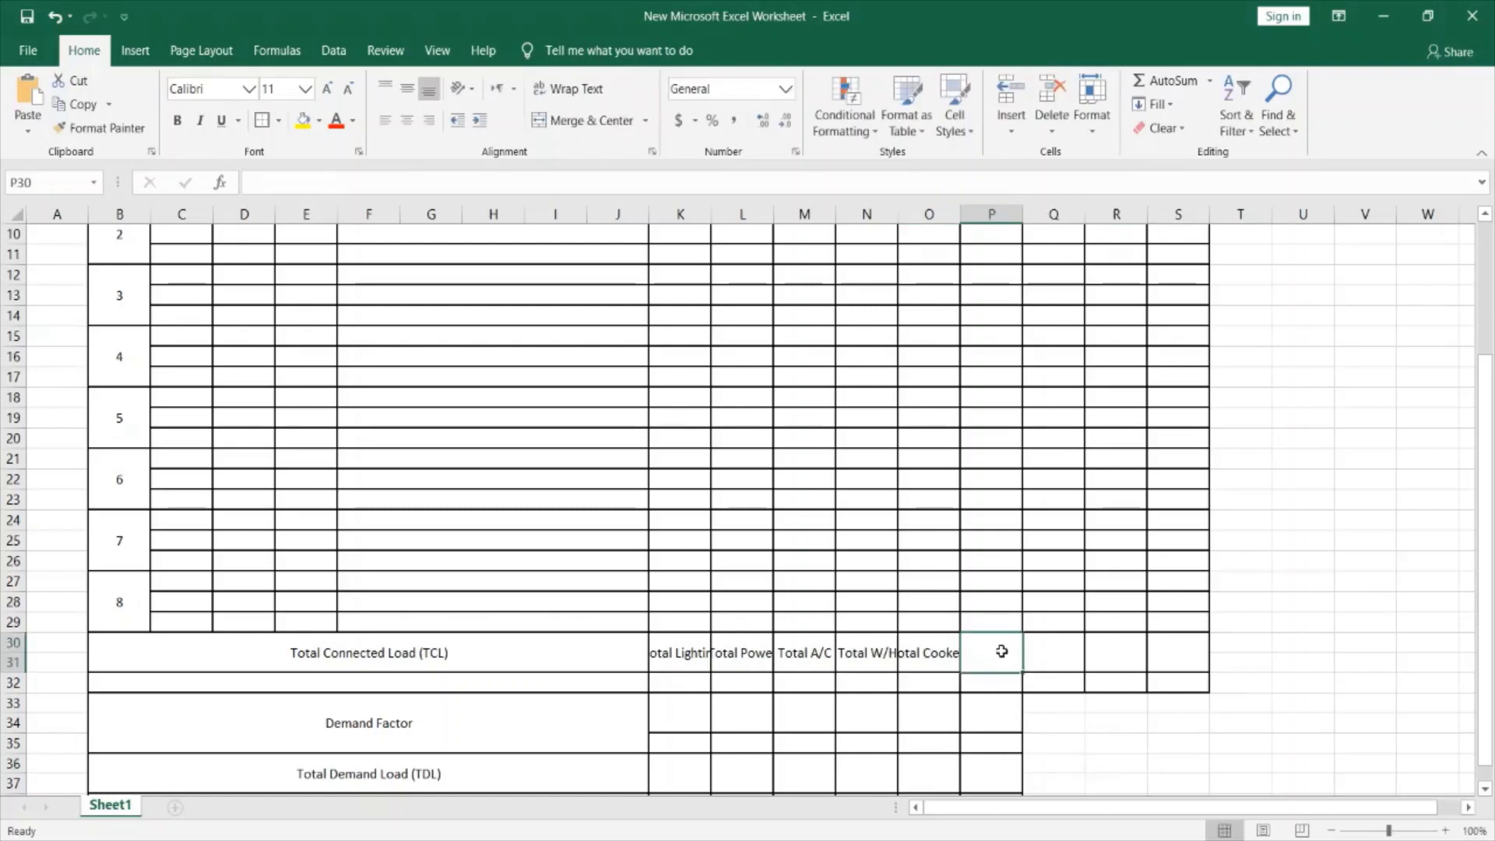
text(Total L)
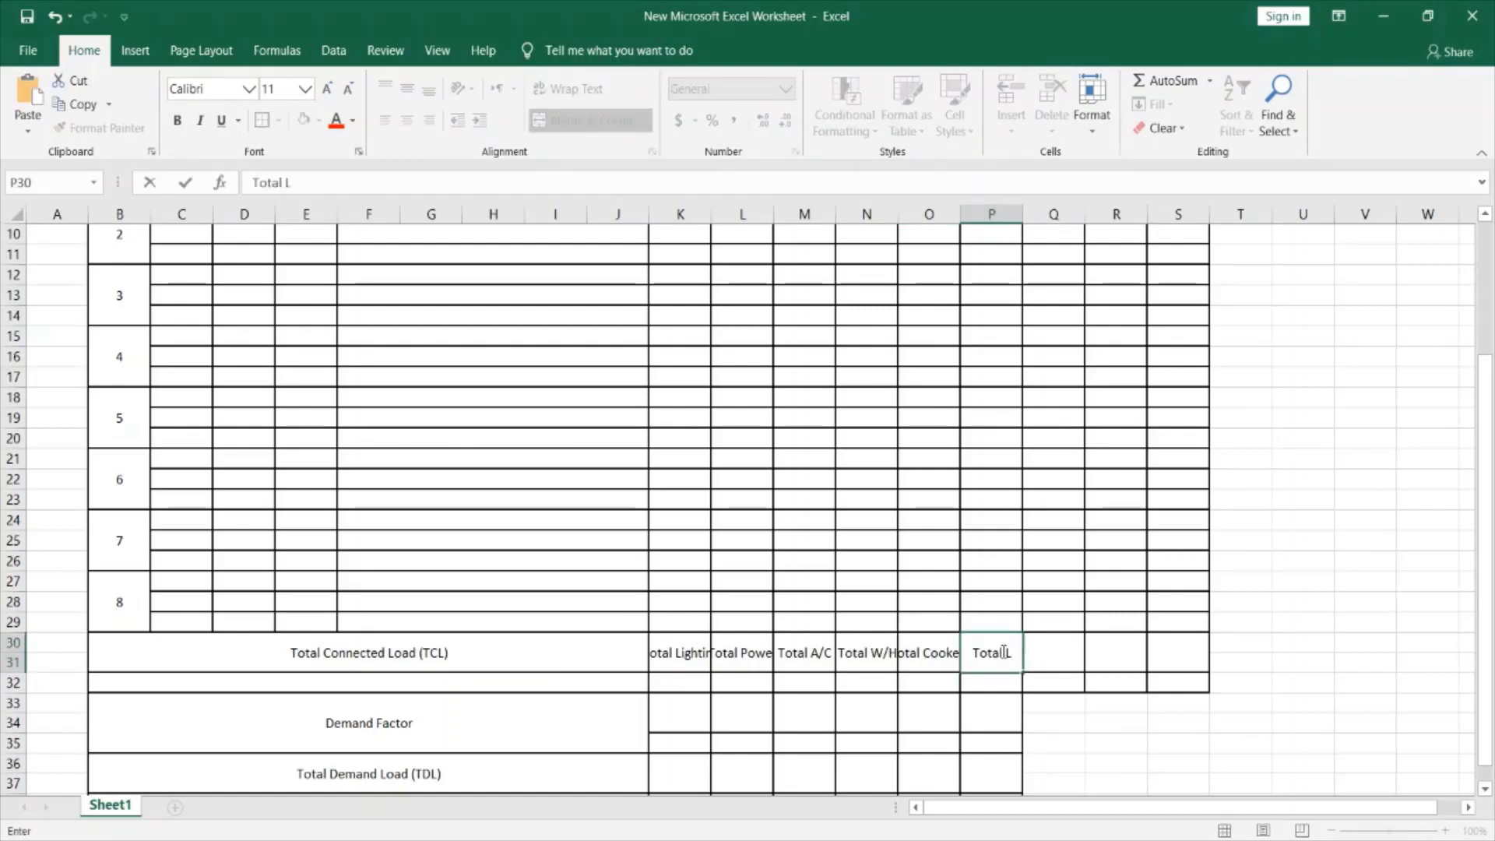
key(BackSpace)
text(o)
key(BackSpace)
text(Others)
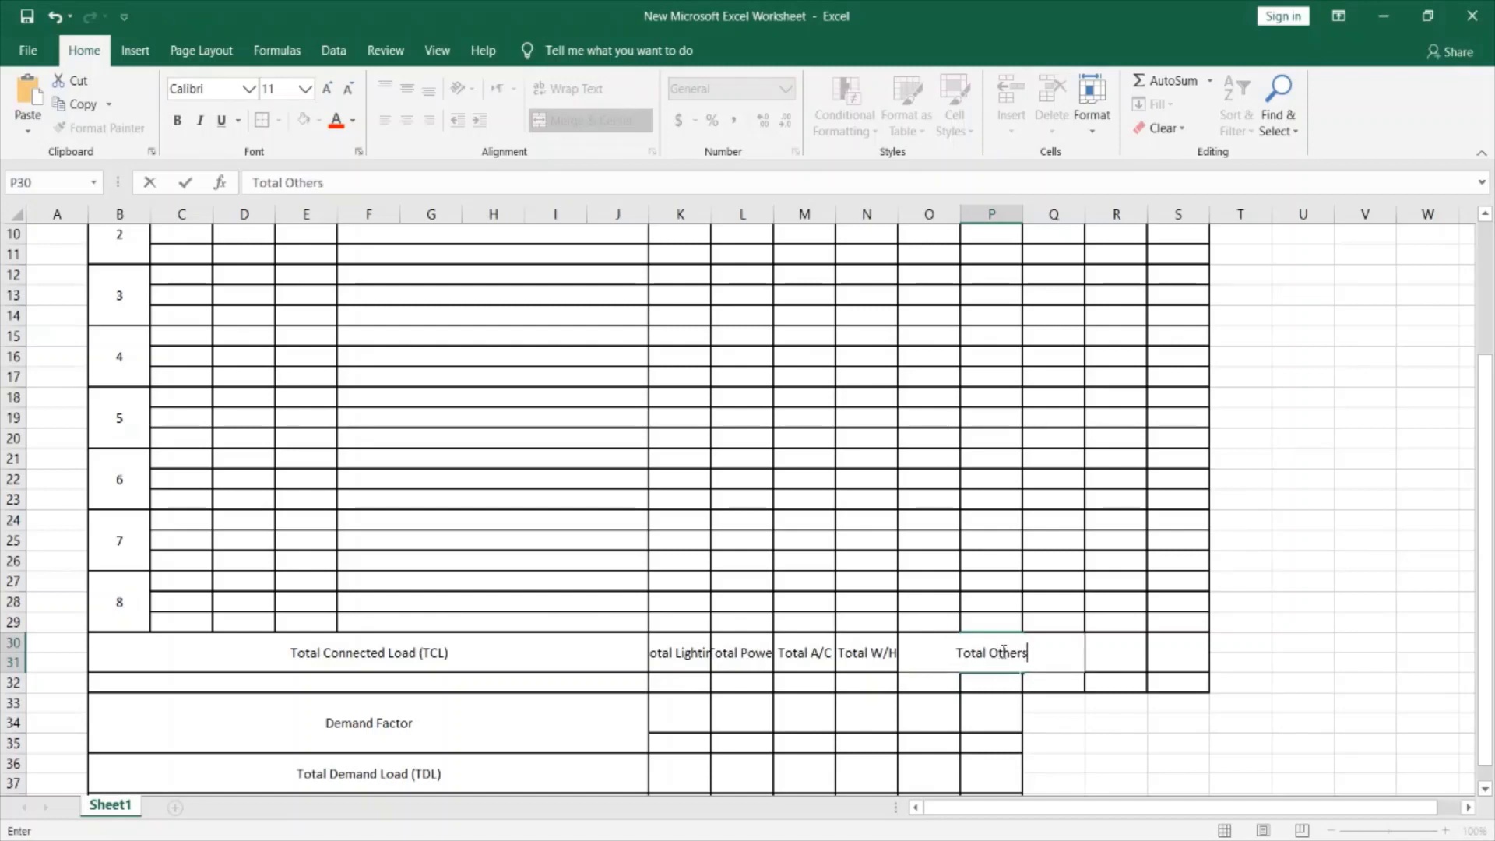
click(1049, 717)
click(1045, 656)
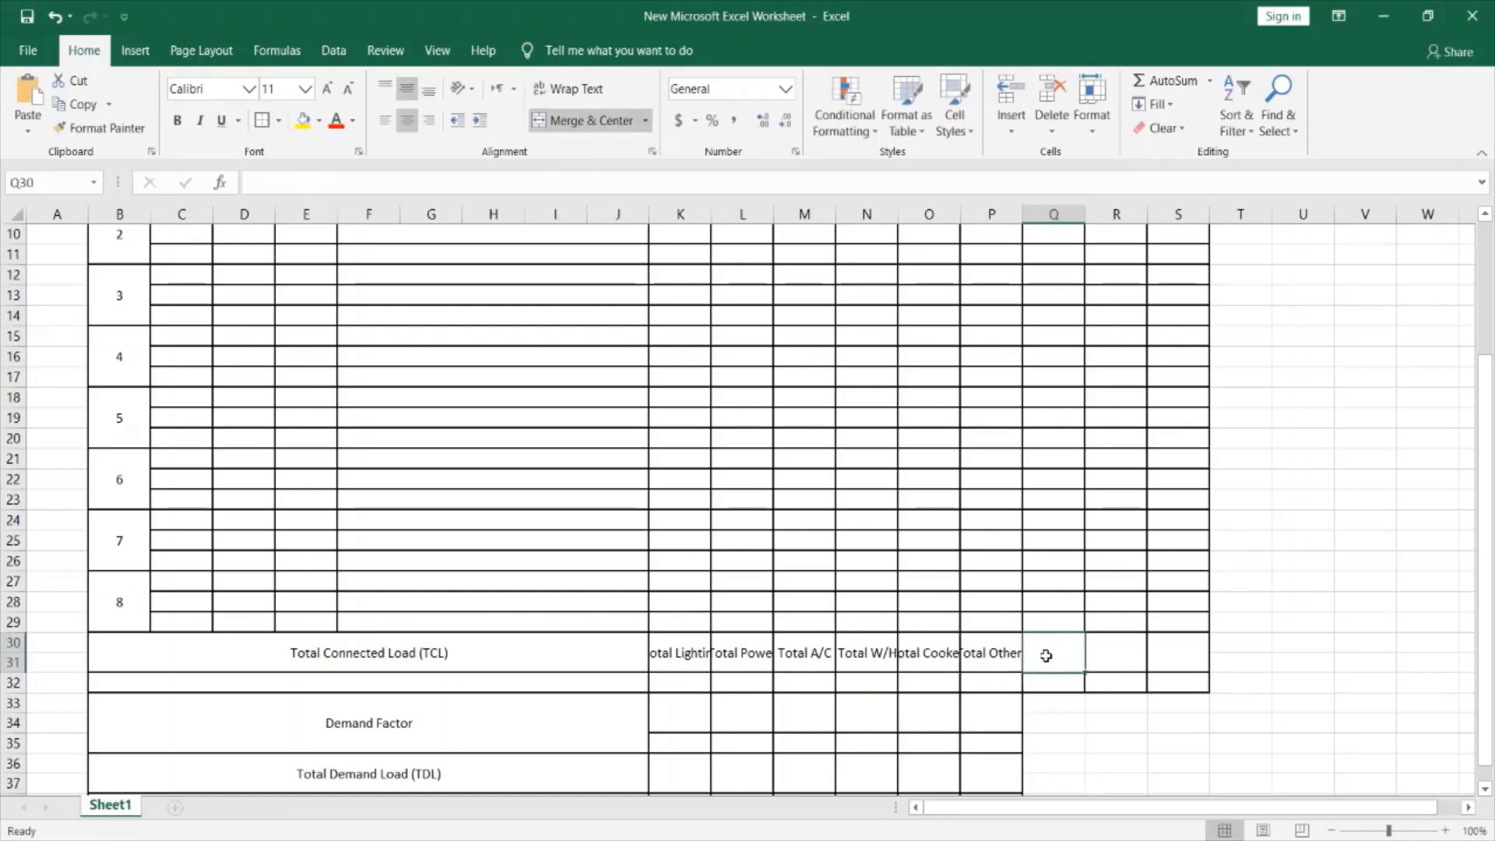
text(Total)
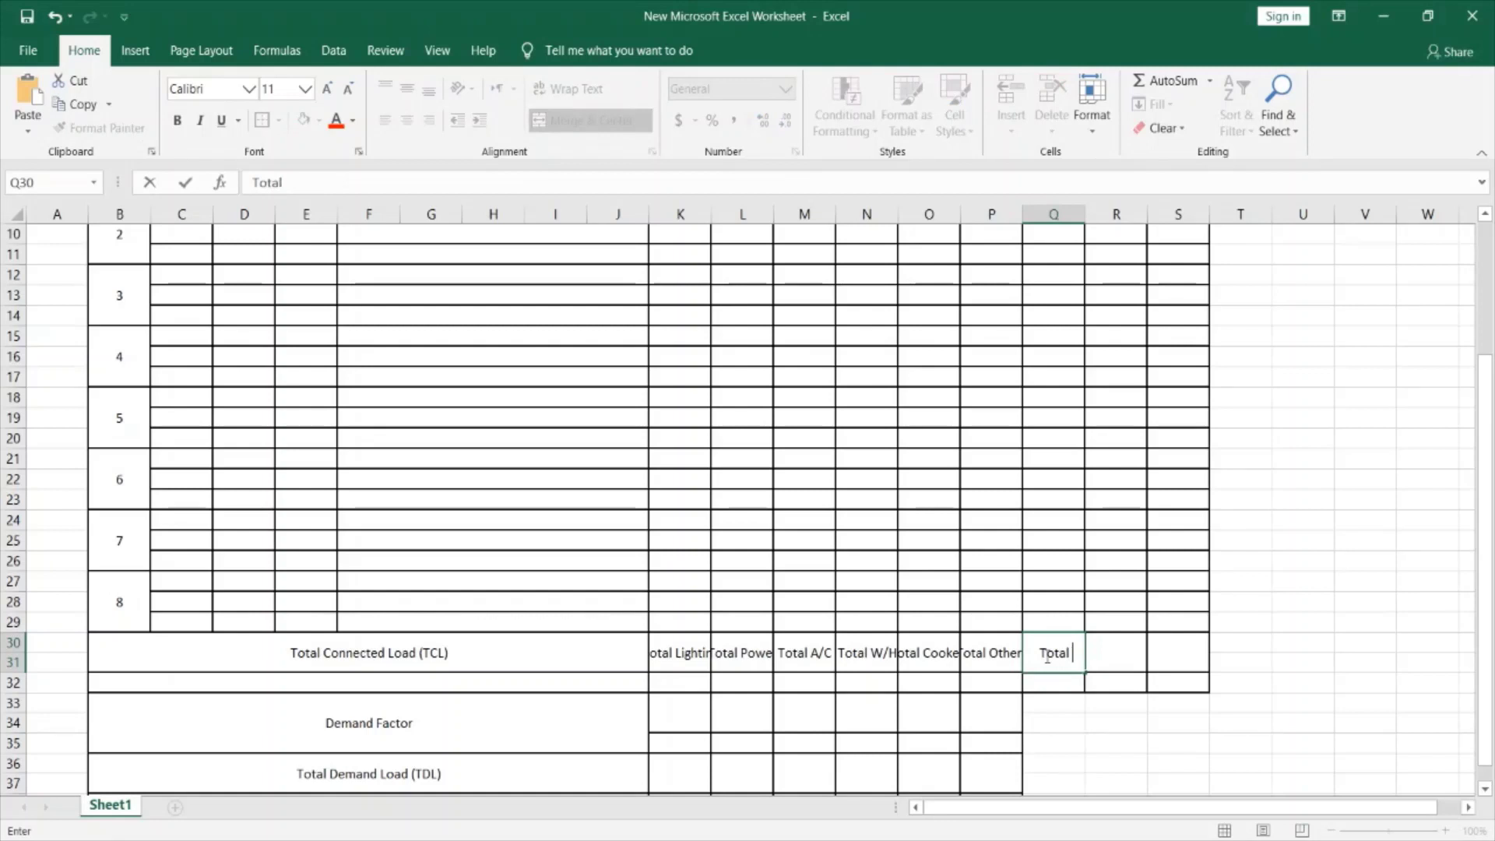
text( R)
click(1125, 651)
text(Total)
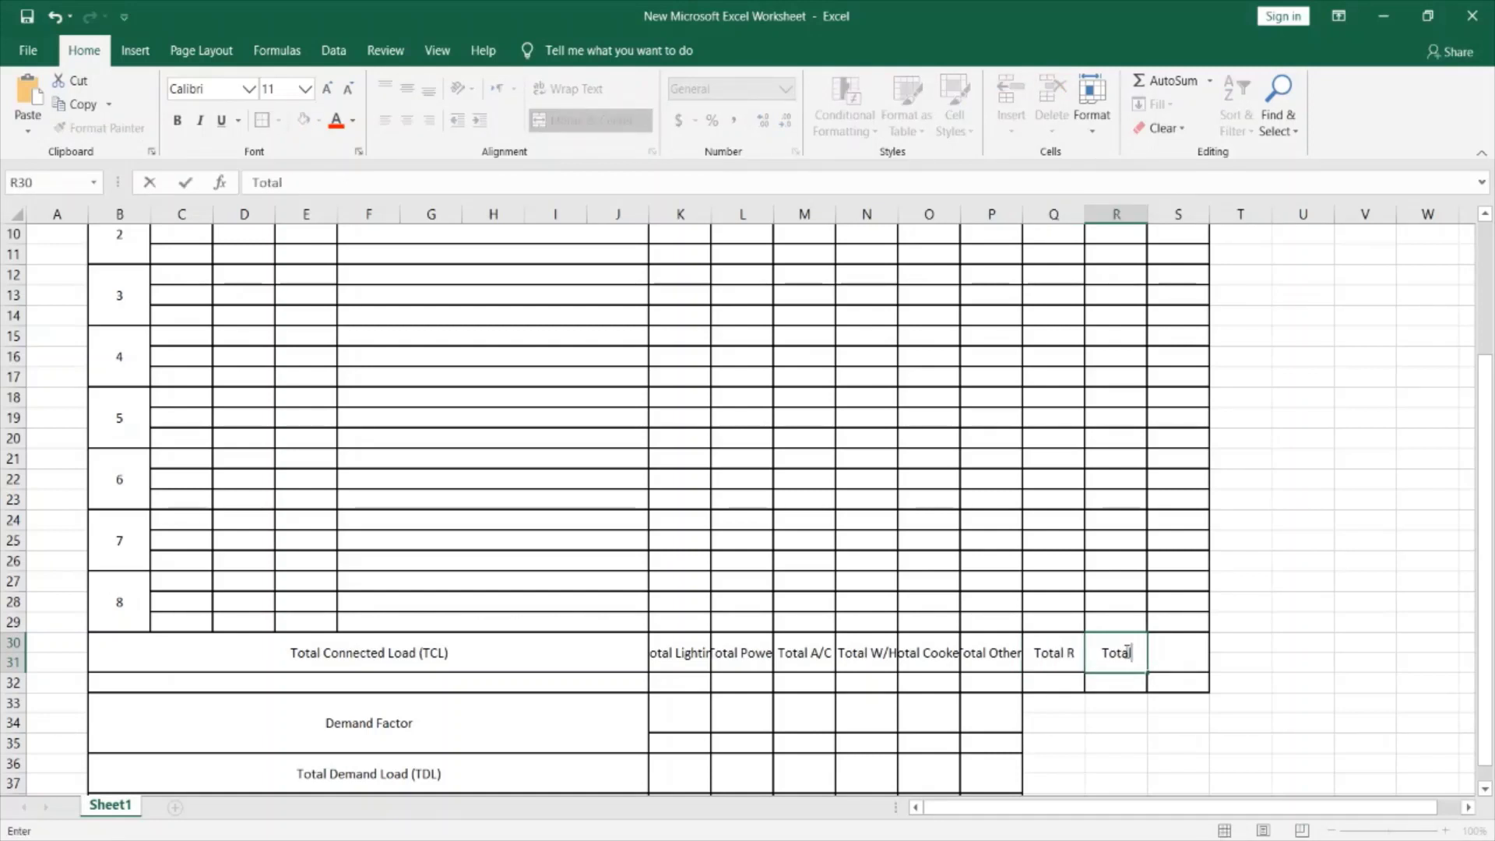
text( U)
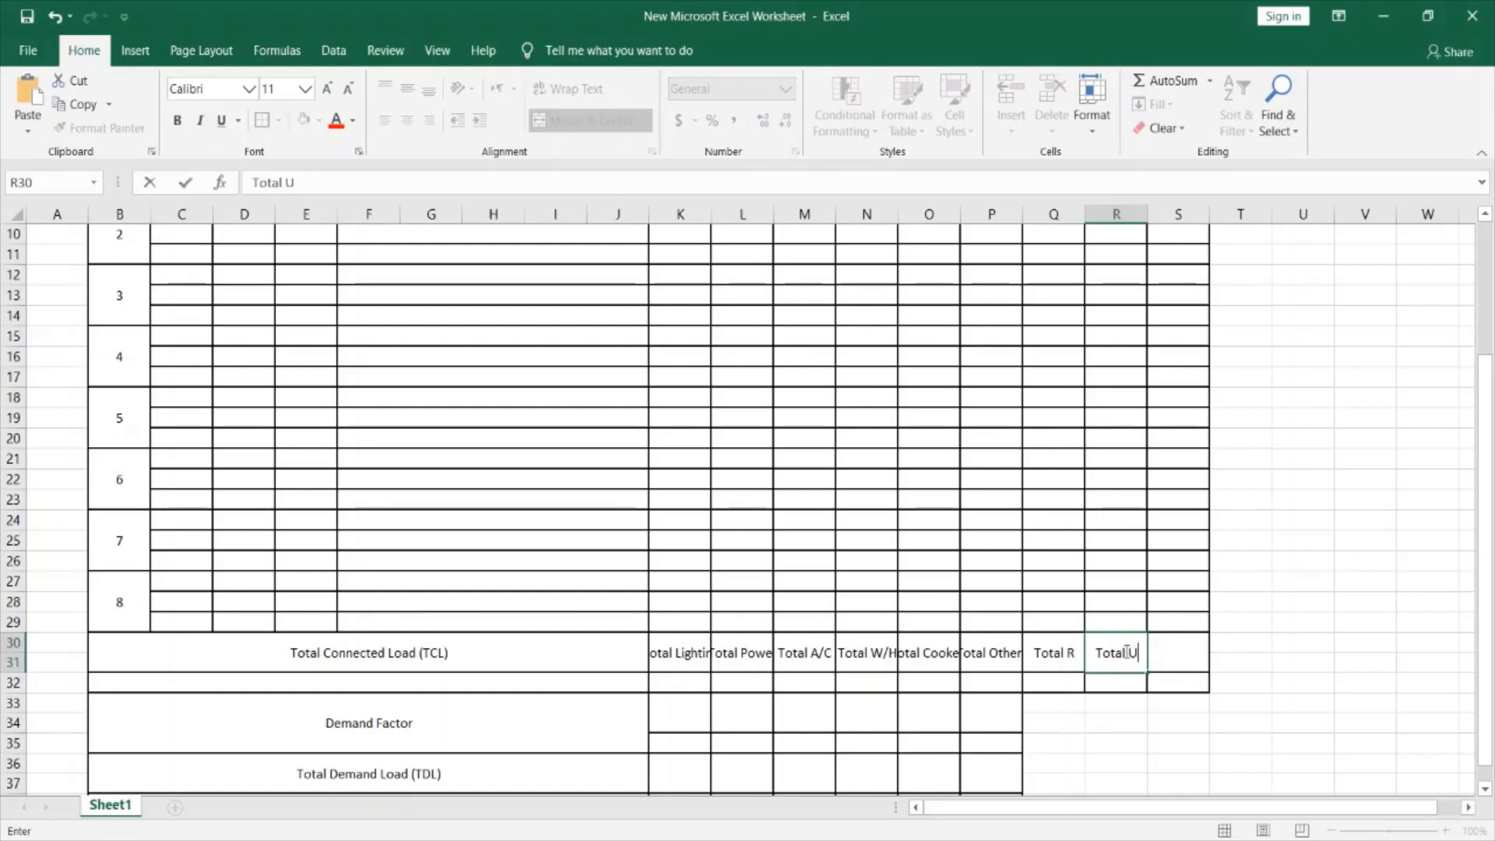
key(BackSpace)
text(Y)
click(1184, 657)
text(Total)
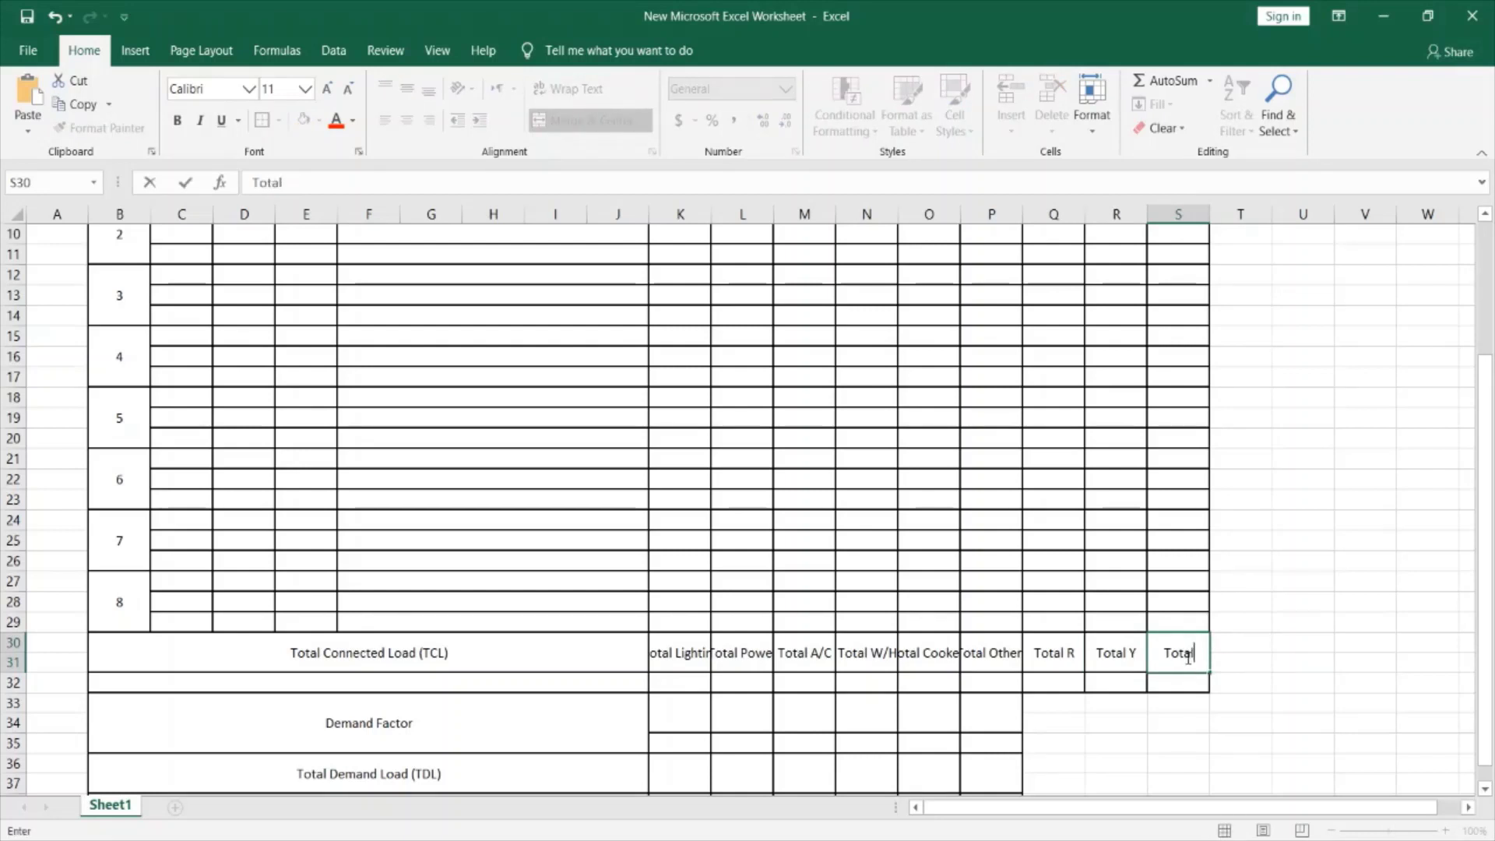
text( B)
click(993, 653)
Wrap the K30:Q30 total labels onto two lines.
drag(699, 652, 1048, 652)
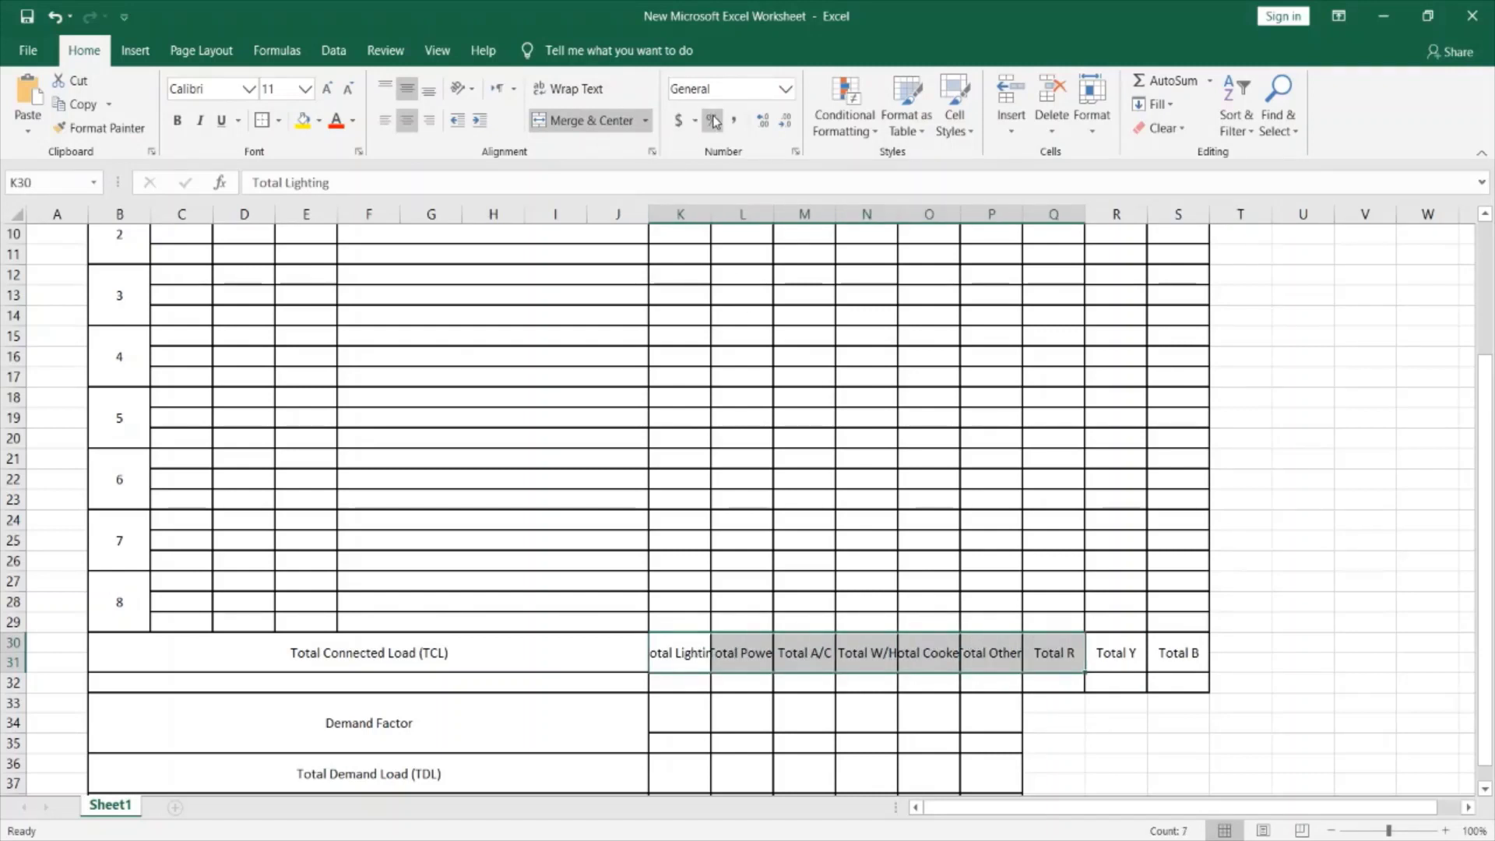
click(568, 89)
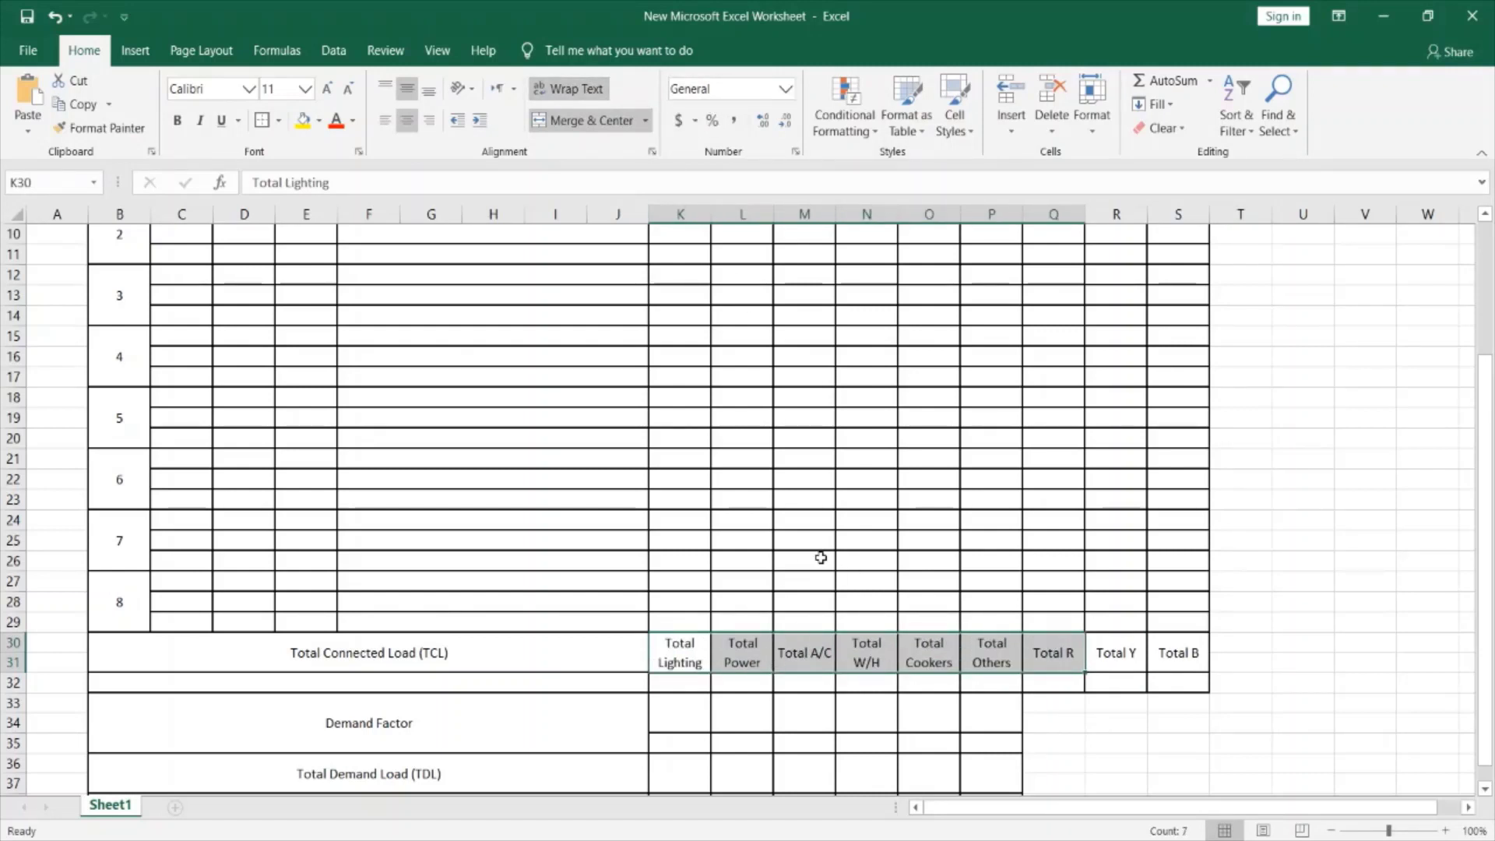
scroll(957, 553, down, 1)
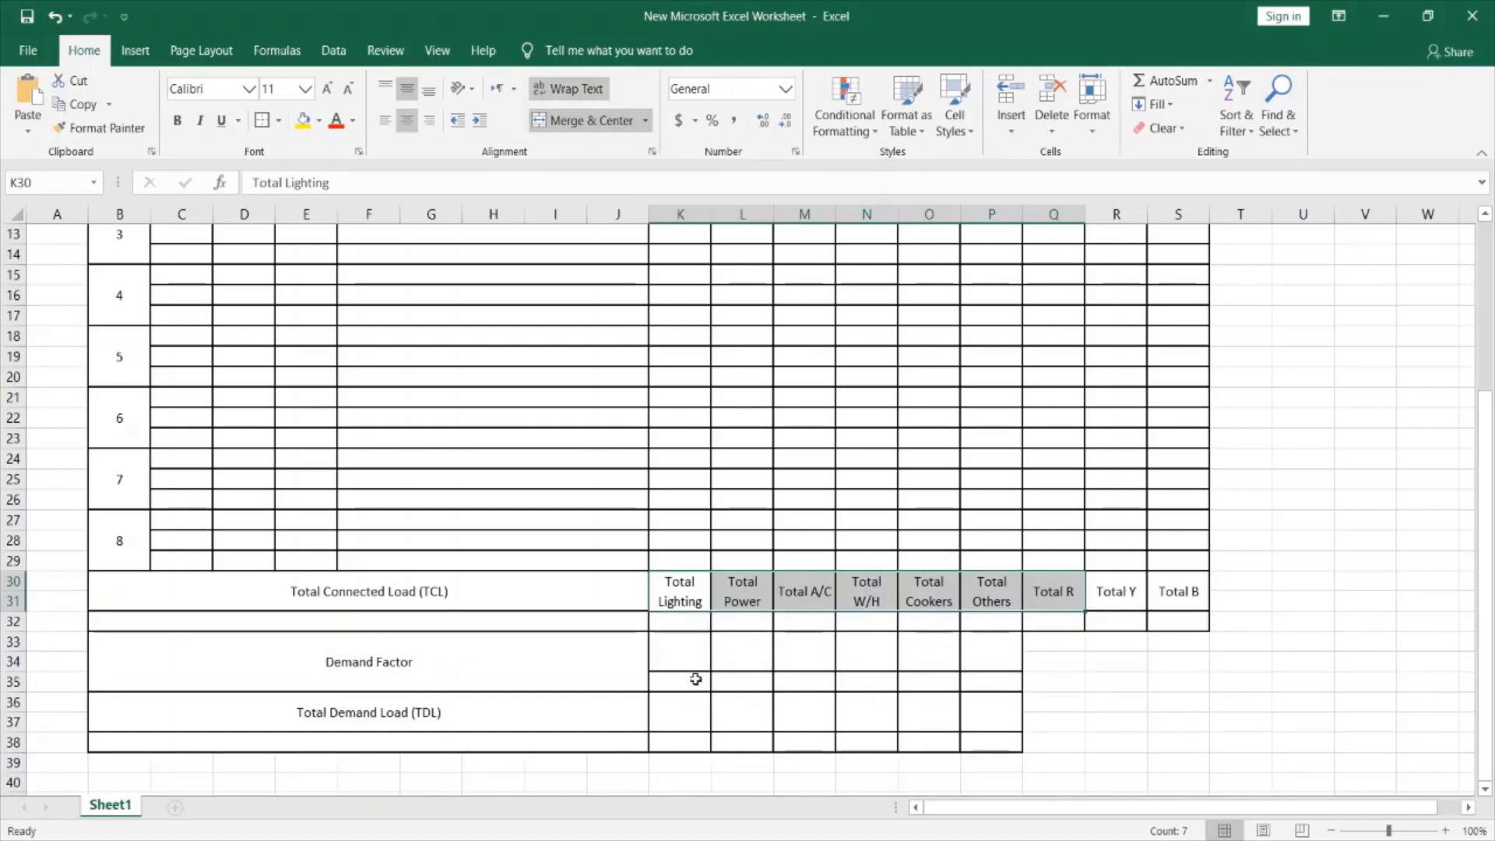
Copy the Lighting and Power Sockets headings from K4 and L4 into K33 and L33.
click(687, 658)
scroll(624, 606, up, 3)
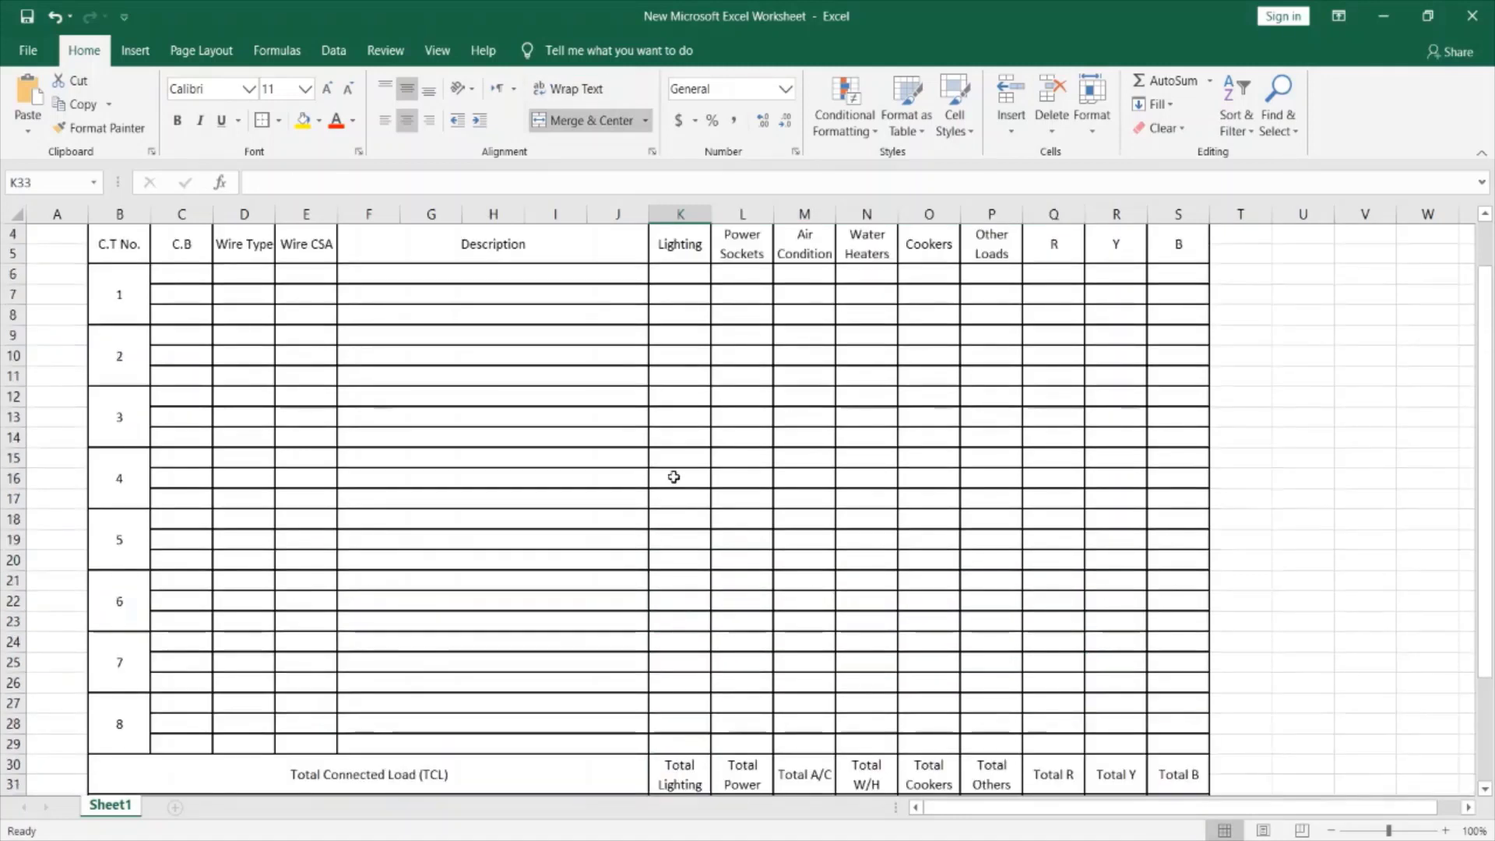
click(680, 246)
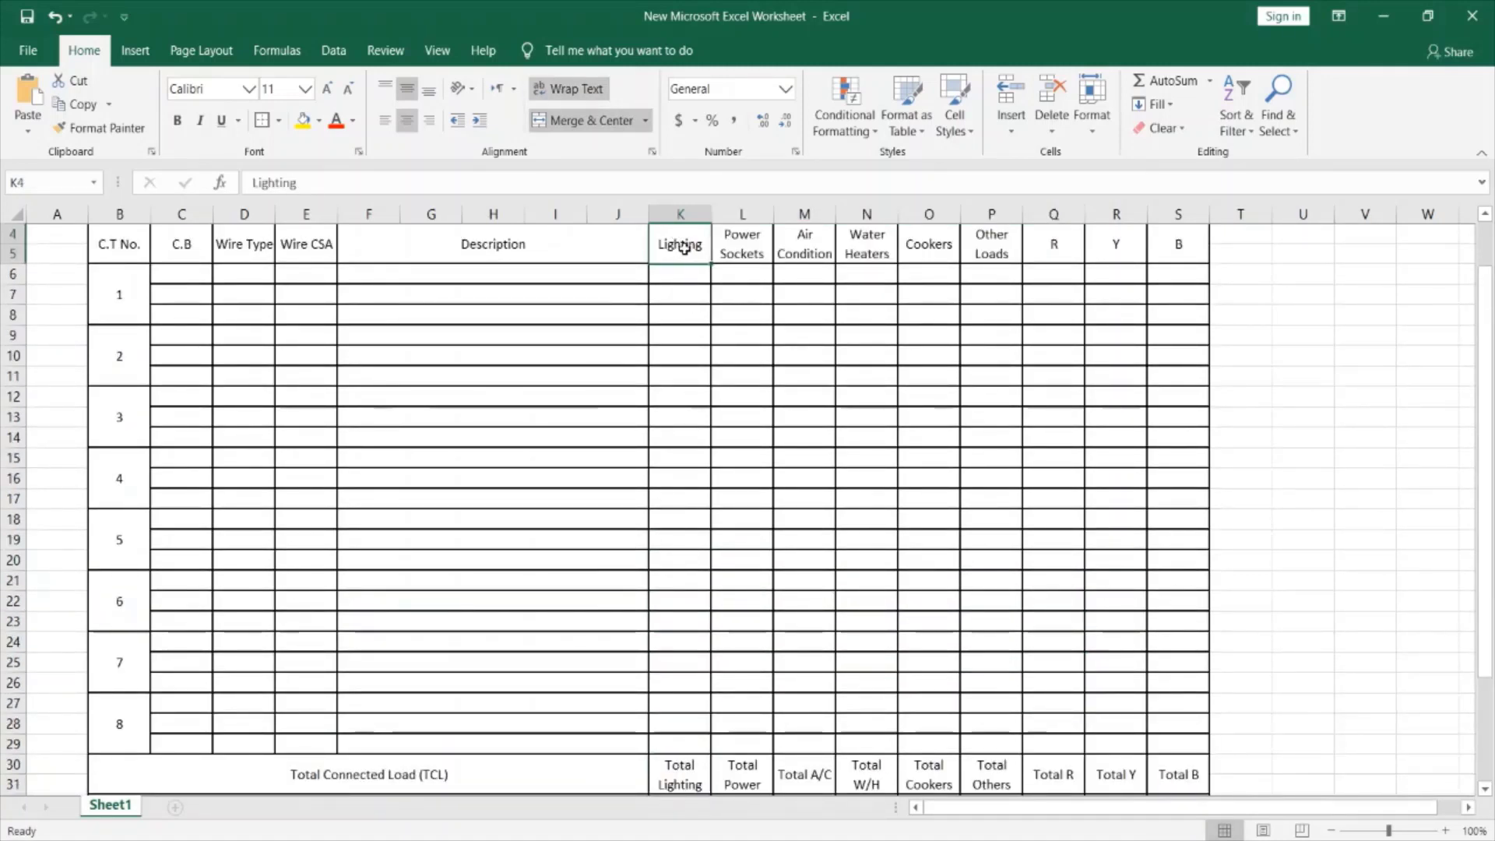
key(ctrl+c)
scroll(781, 420, down, 4)
click(690, 589)
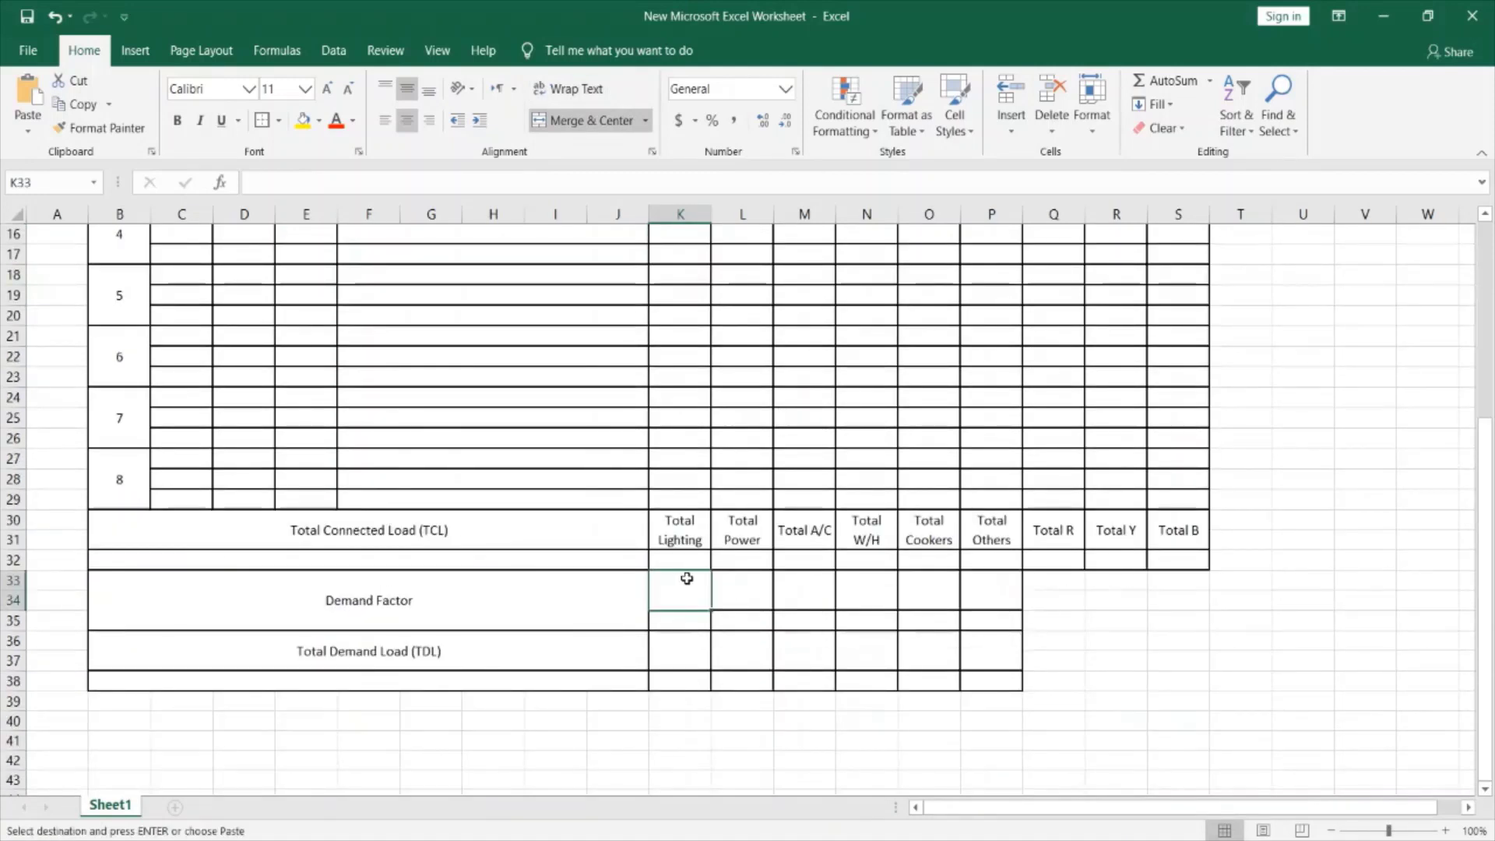
key(ctrl+v)
scroll(705, 522, up, 5)
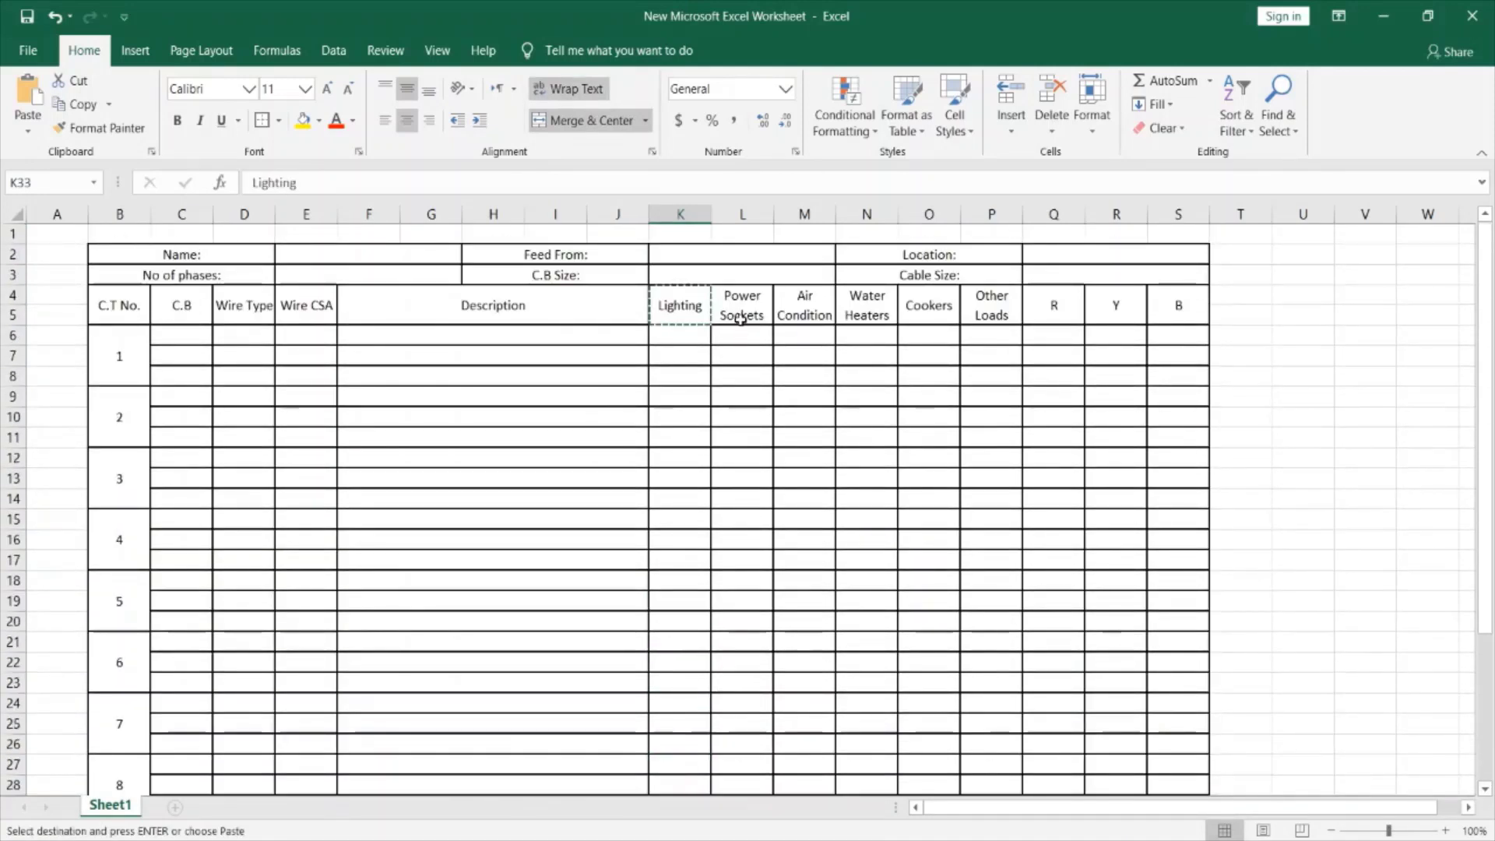
click(741, 315)
key(ctrl+c)
scroll(744, 319, down, 7)
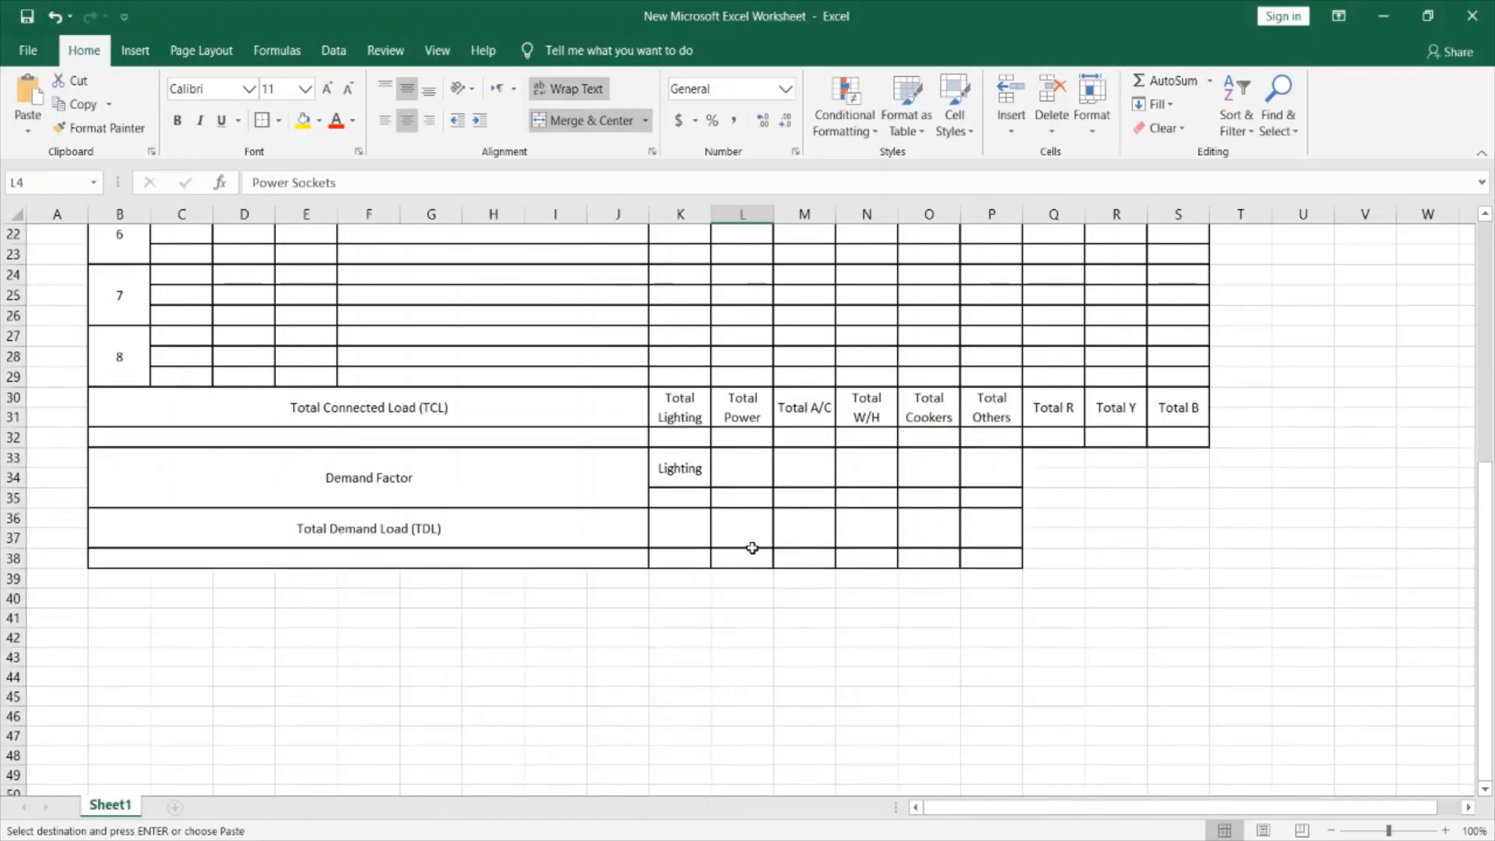
click(738, 461)
key(ctrl+v)
Copy the Air Conditioners and Water Heaters headings from M4 and N4 into M33 and N33.
scroll(791, 410, up, 6)
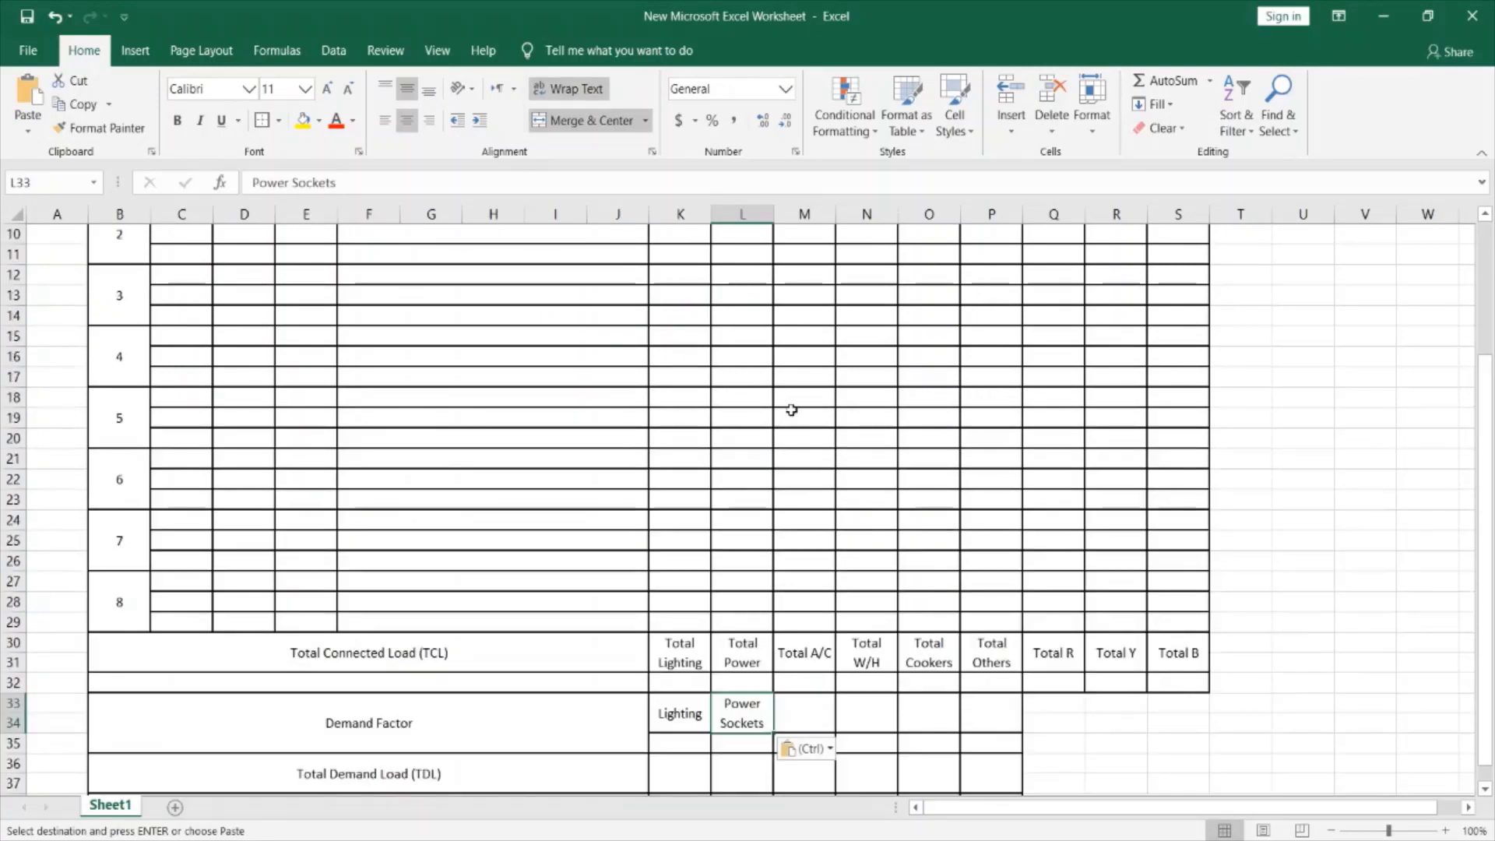
click(813, 255)
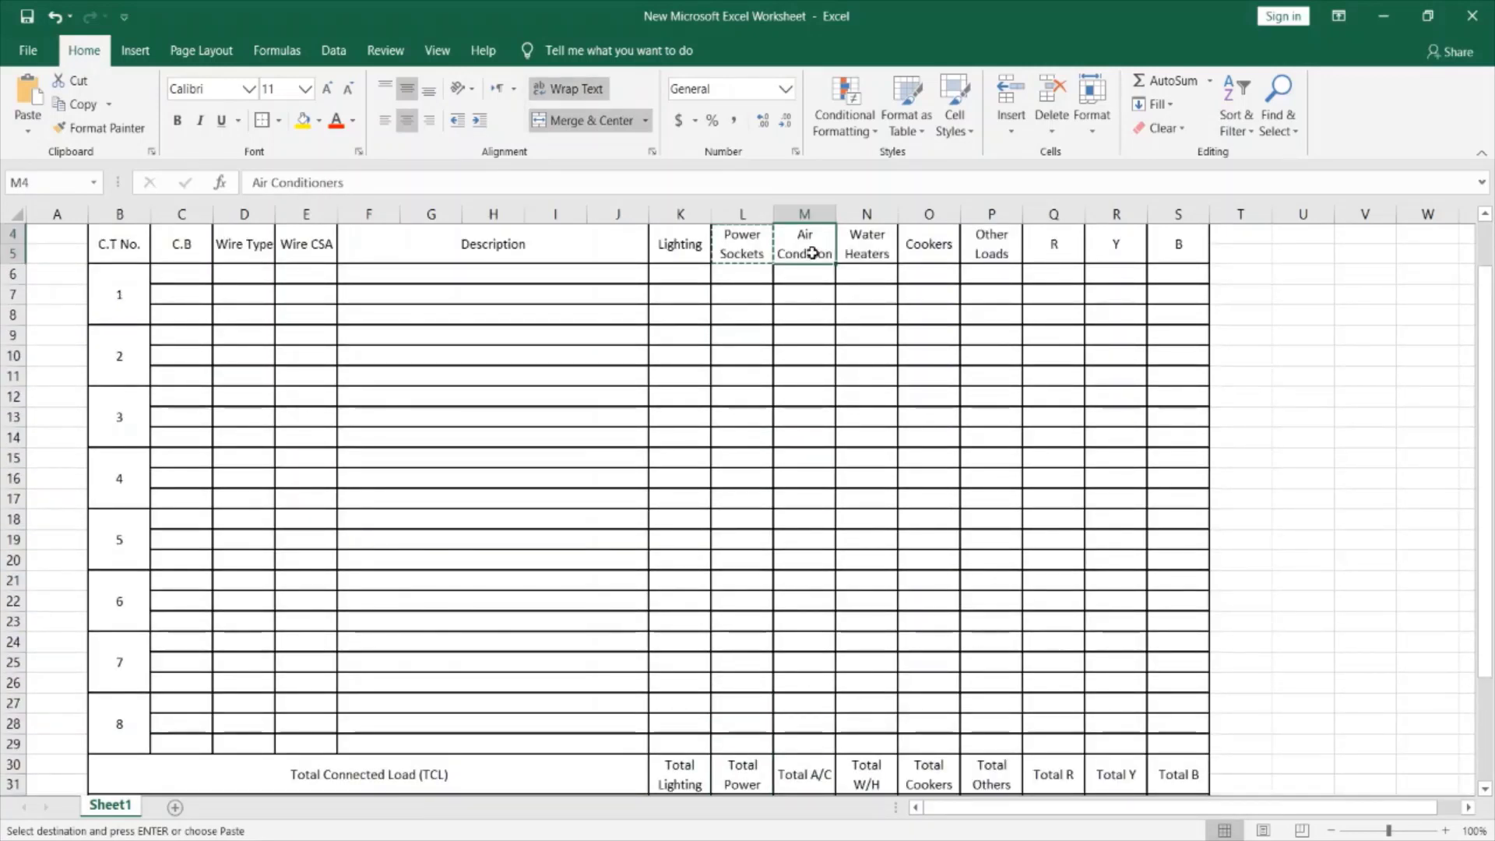
key(ctrl+c)
scroll(813, 390, down, 3)
click(805, 648)
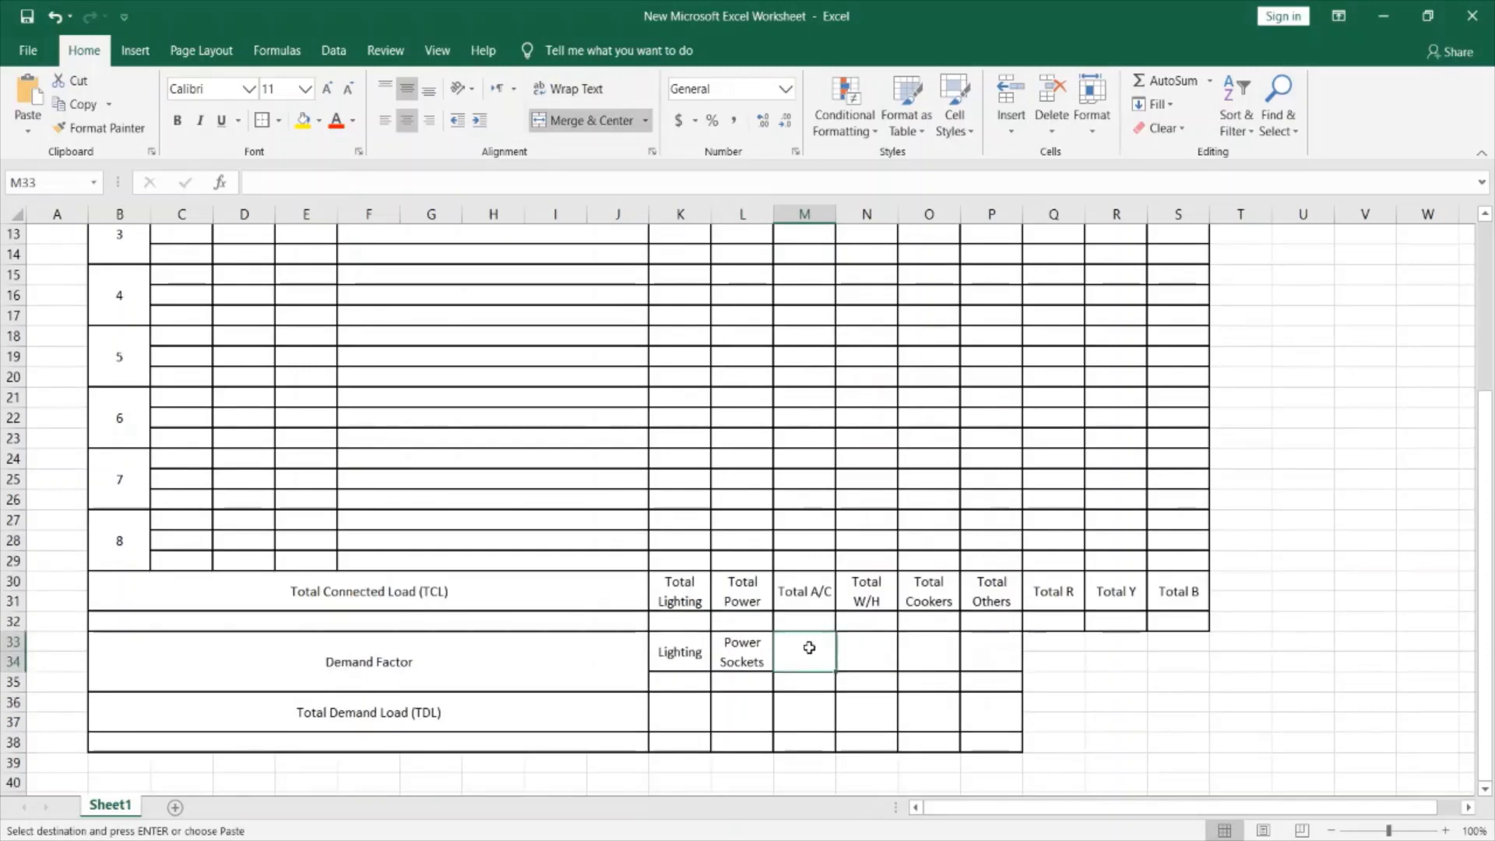
key(ctrl+v)
scroll(826, 631, up, 4)
click(870, 305)
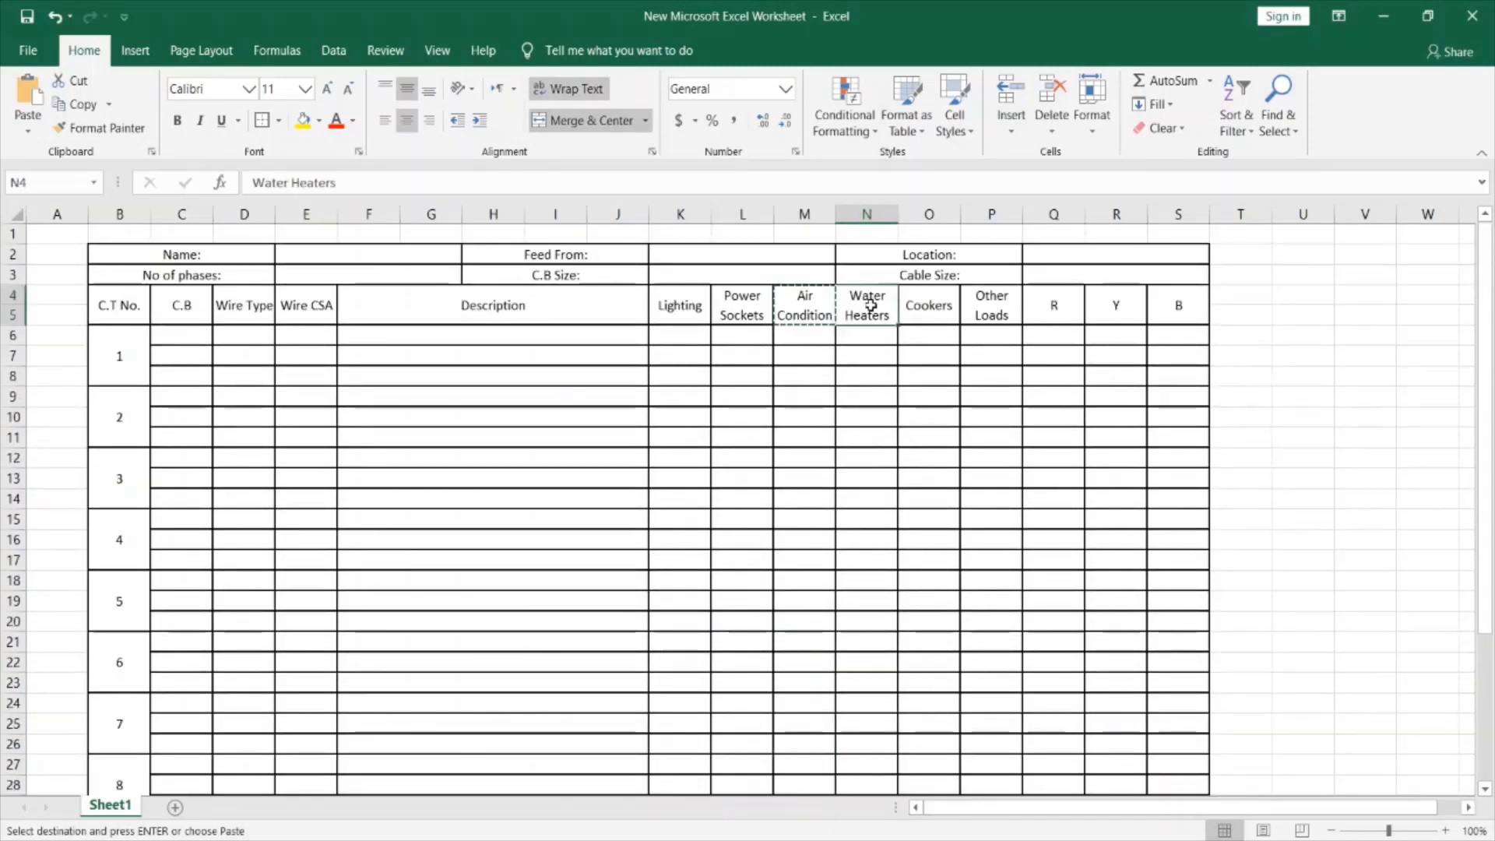
key(ctrl+c)
scroll(888, 467, down, 3)
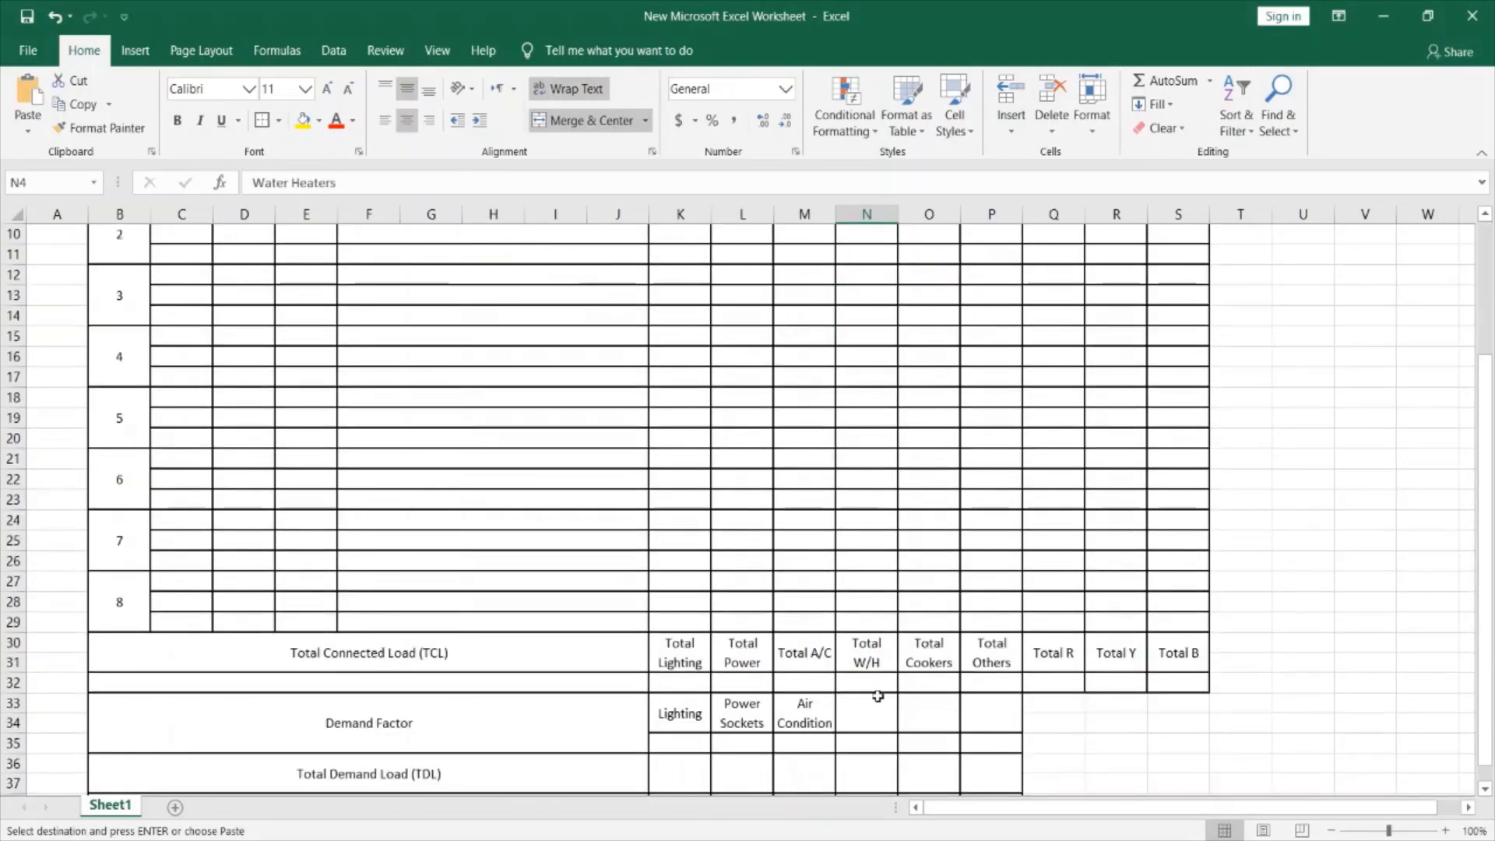
click(876, 701)
key(ctrl+v)
Copy the Cookers and Other Loads headings from O4 and P4 into O33 and P33.
scroll(895, 529, up, 2)
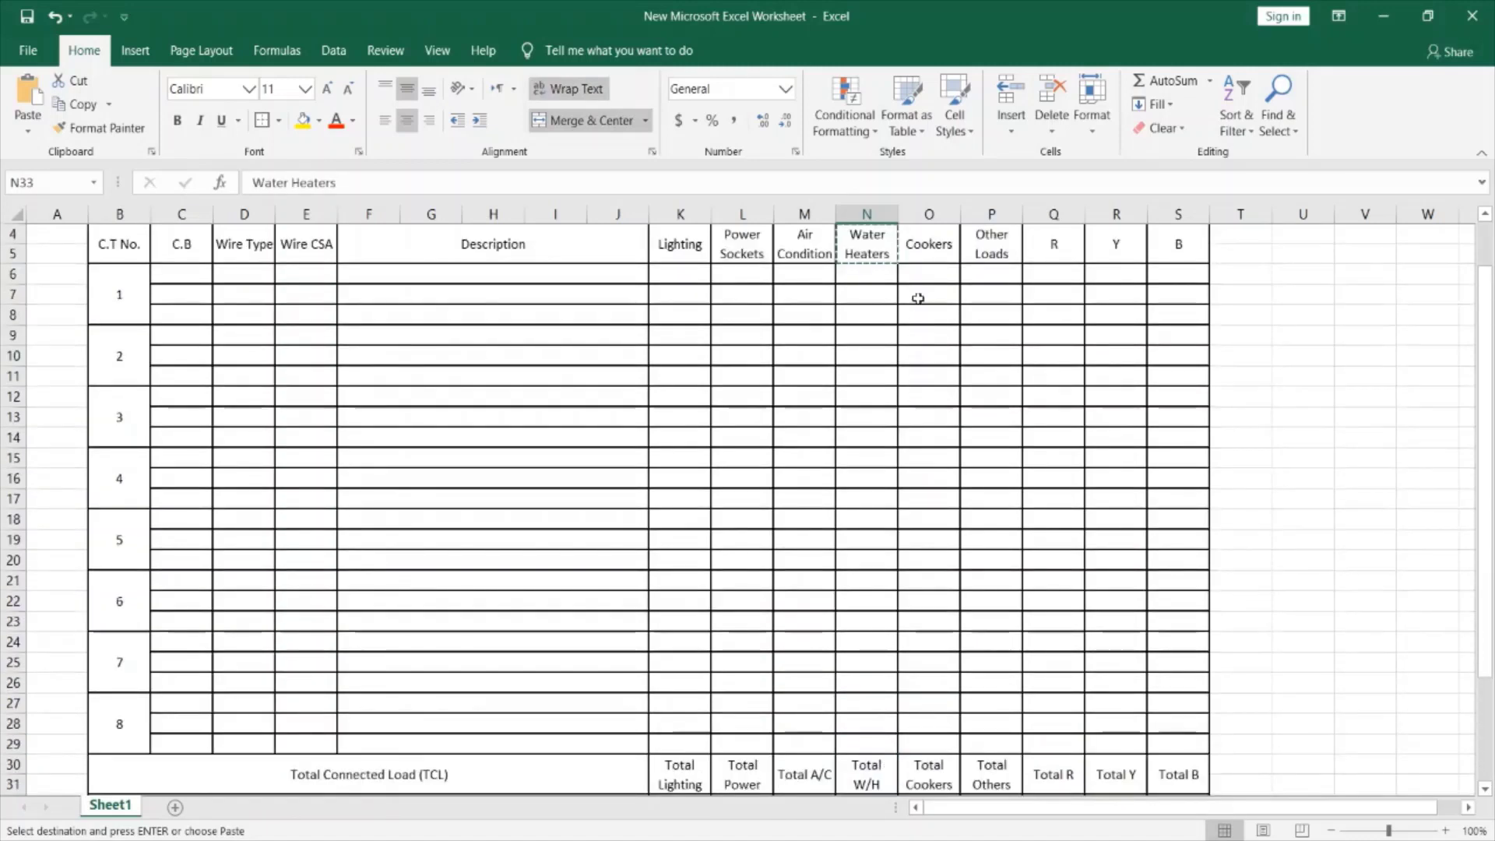
click(928, 244)
key(Escape)
key(ctrl+c)
scroll(985, 557, down, 2)
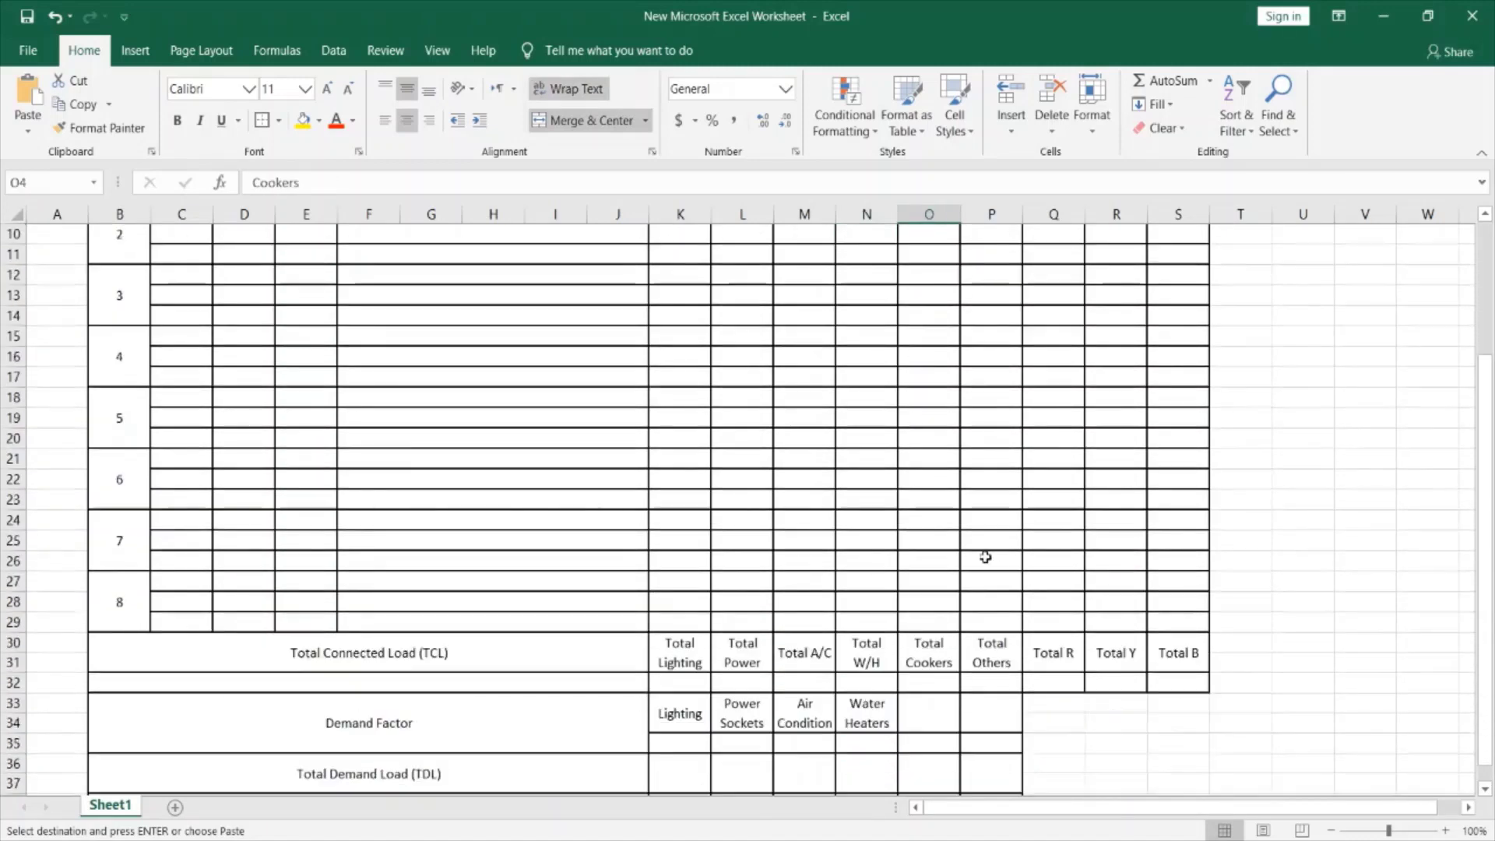
click(935, 728)
key(ctrl+v)
scroll(935, 612, up, 3)
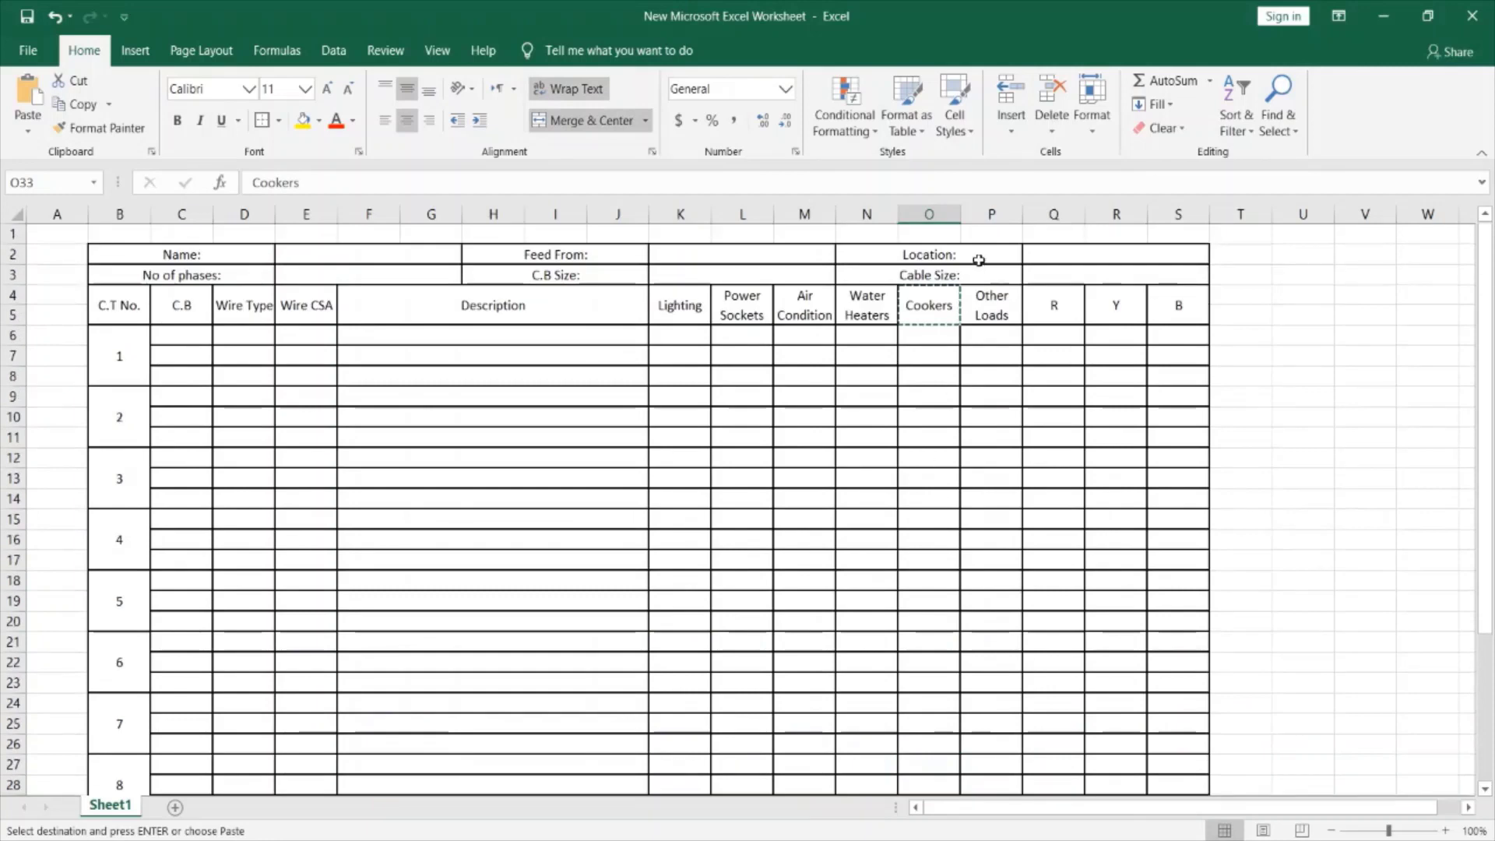
click(991, 304)
key(Escape)
key(ctrl+c)
scroll(966, 467, down, 4)
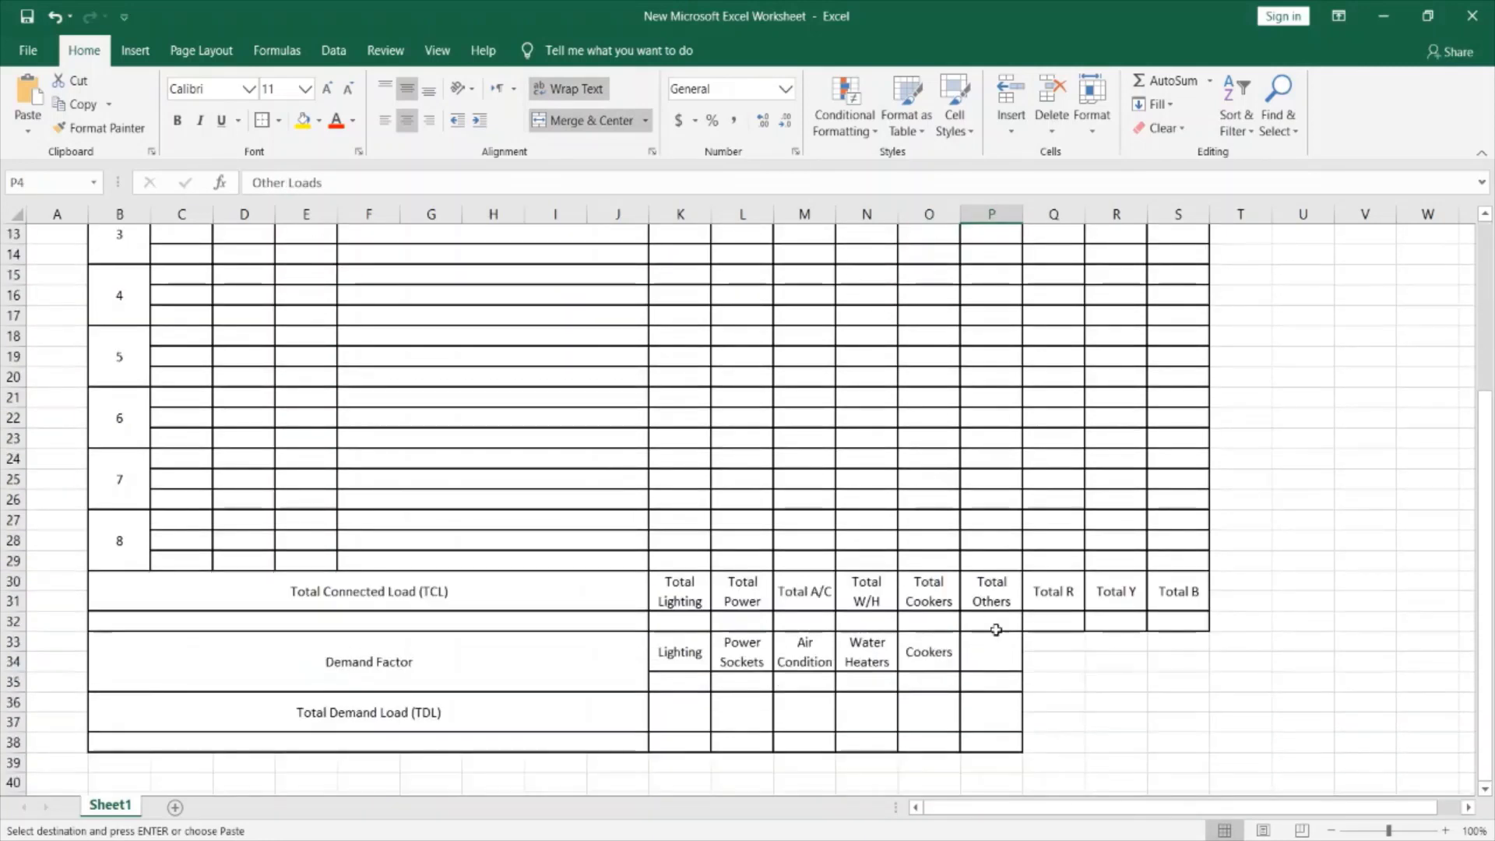
click(1000, 655)
key(ctrl+v)
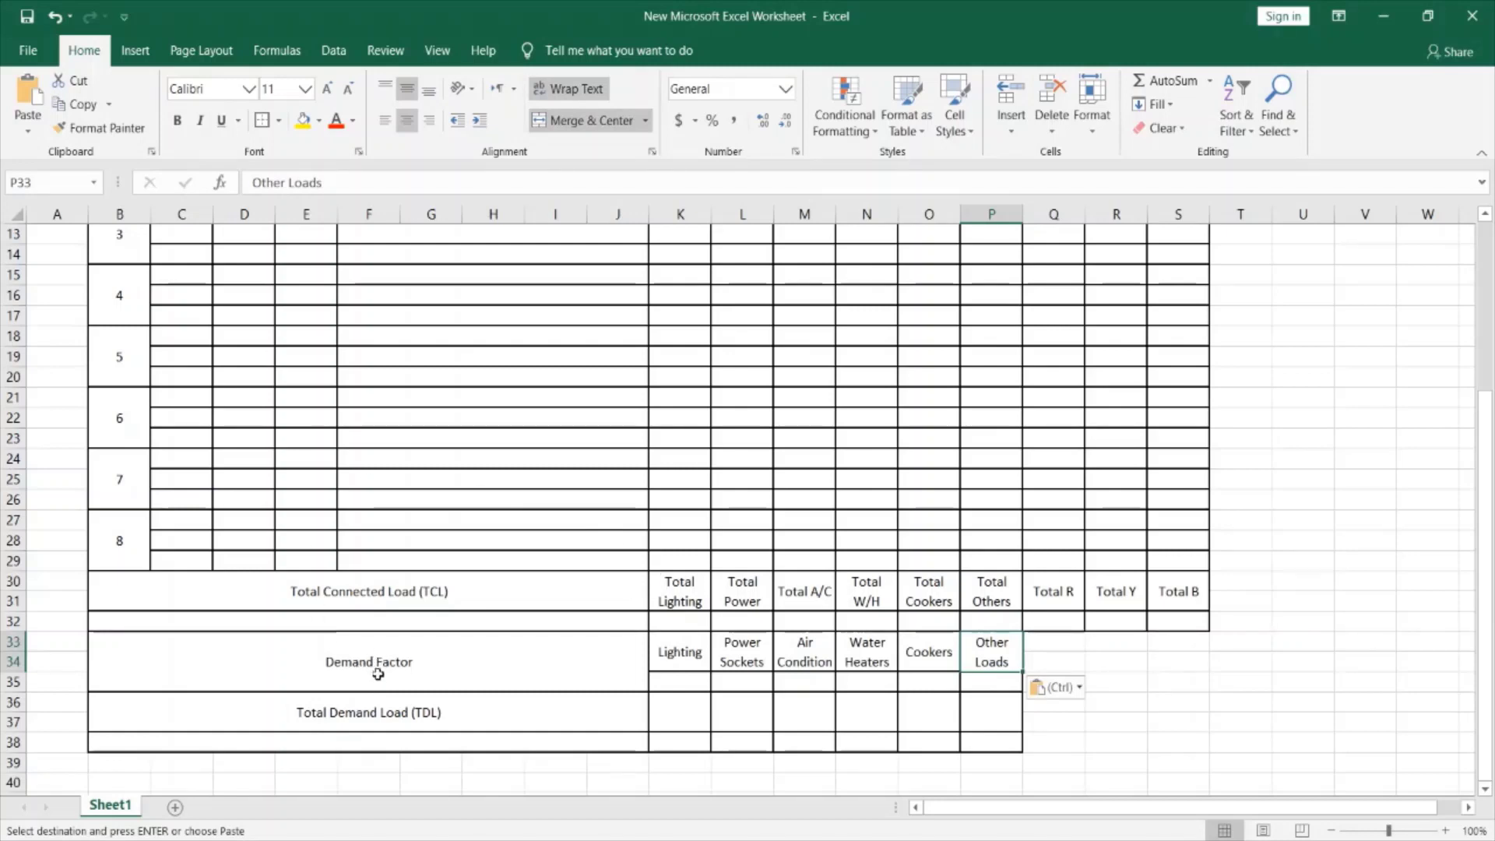
scroll(791, 447, up, 2)
scroll(924, 554, down, 2)
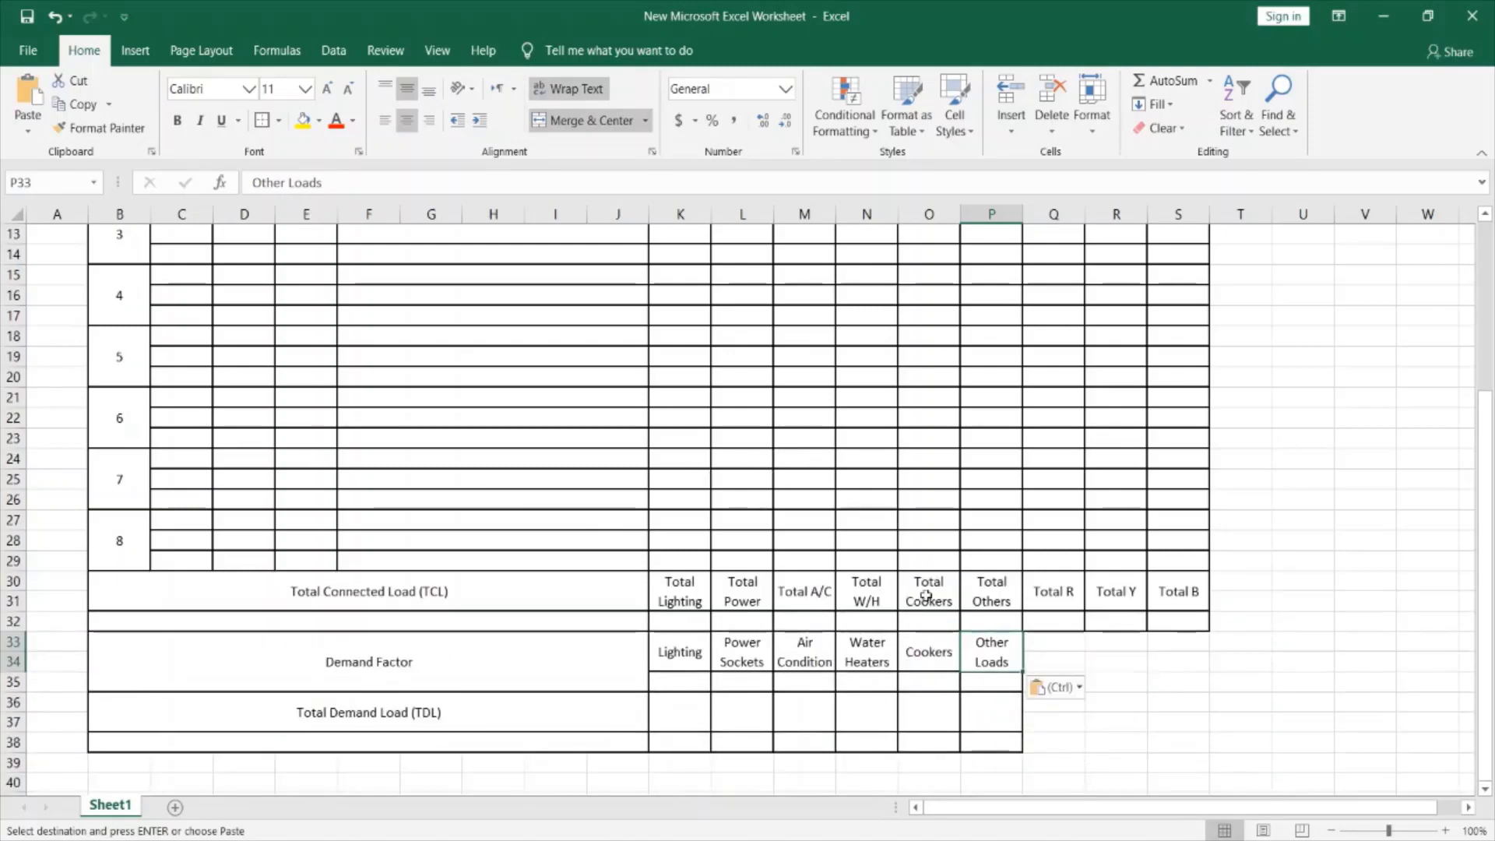
scroll(424, 478, down, 4)
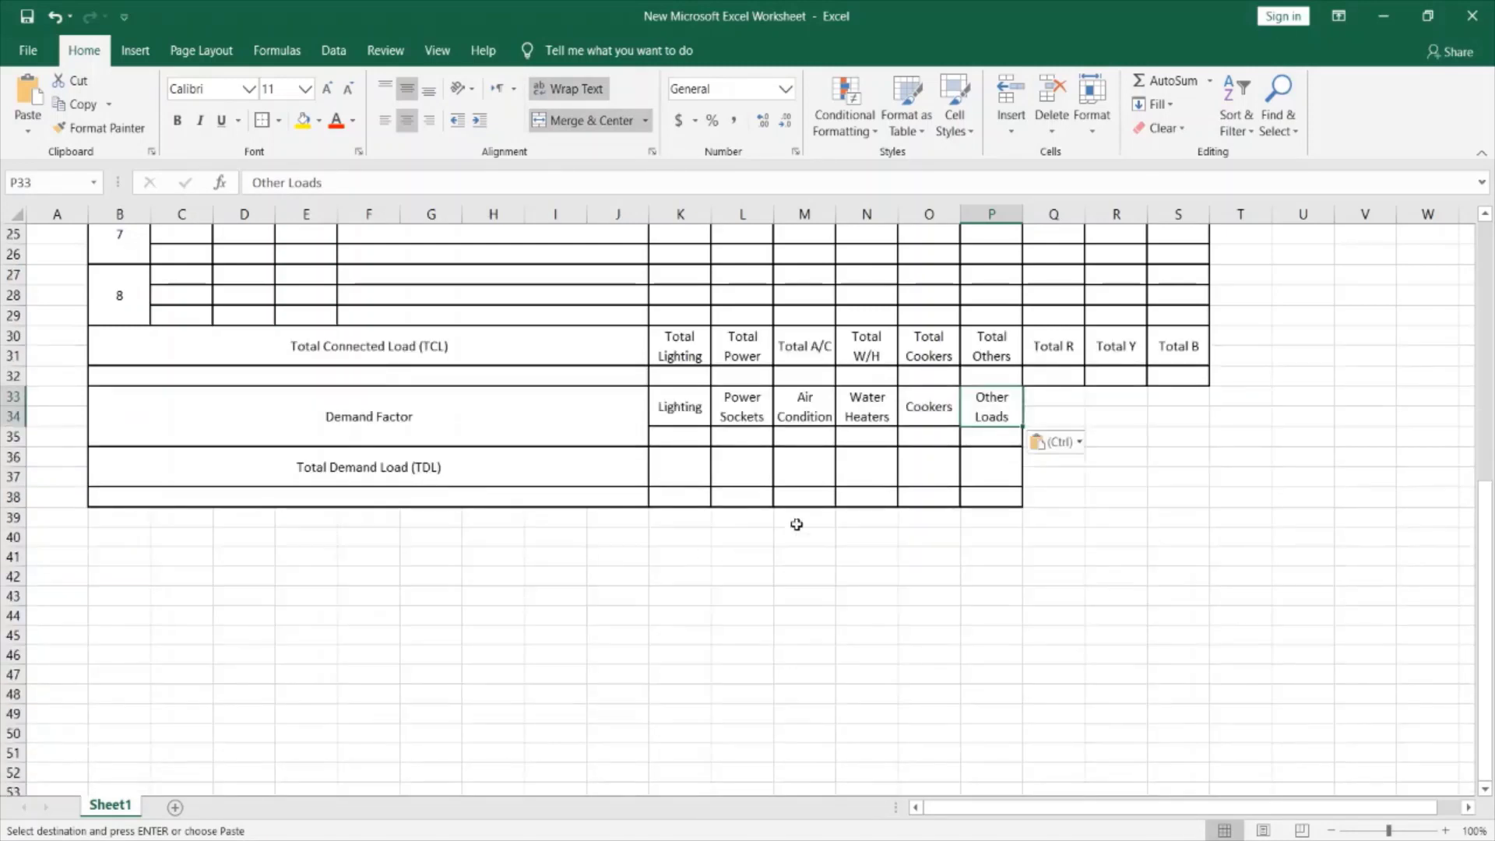
scroll(842, 510, up, 5)
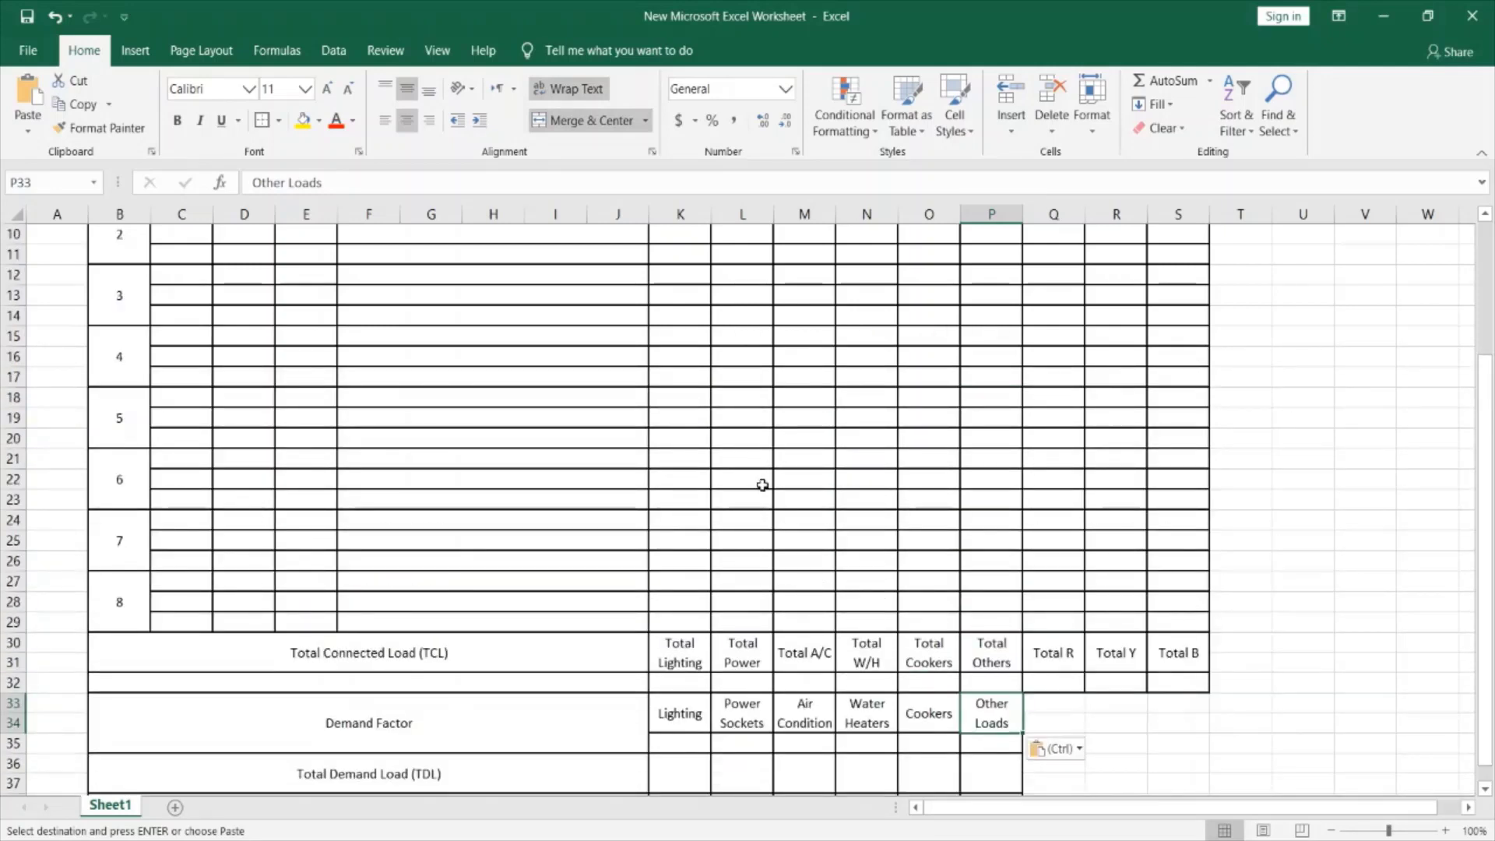
scroll(762, 485, up, 1)
scroll(762, 485, down, 3)
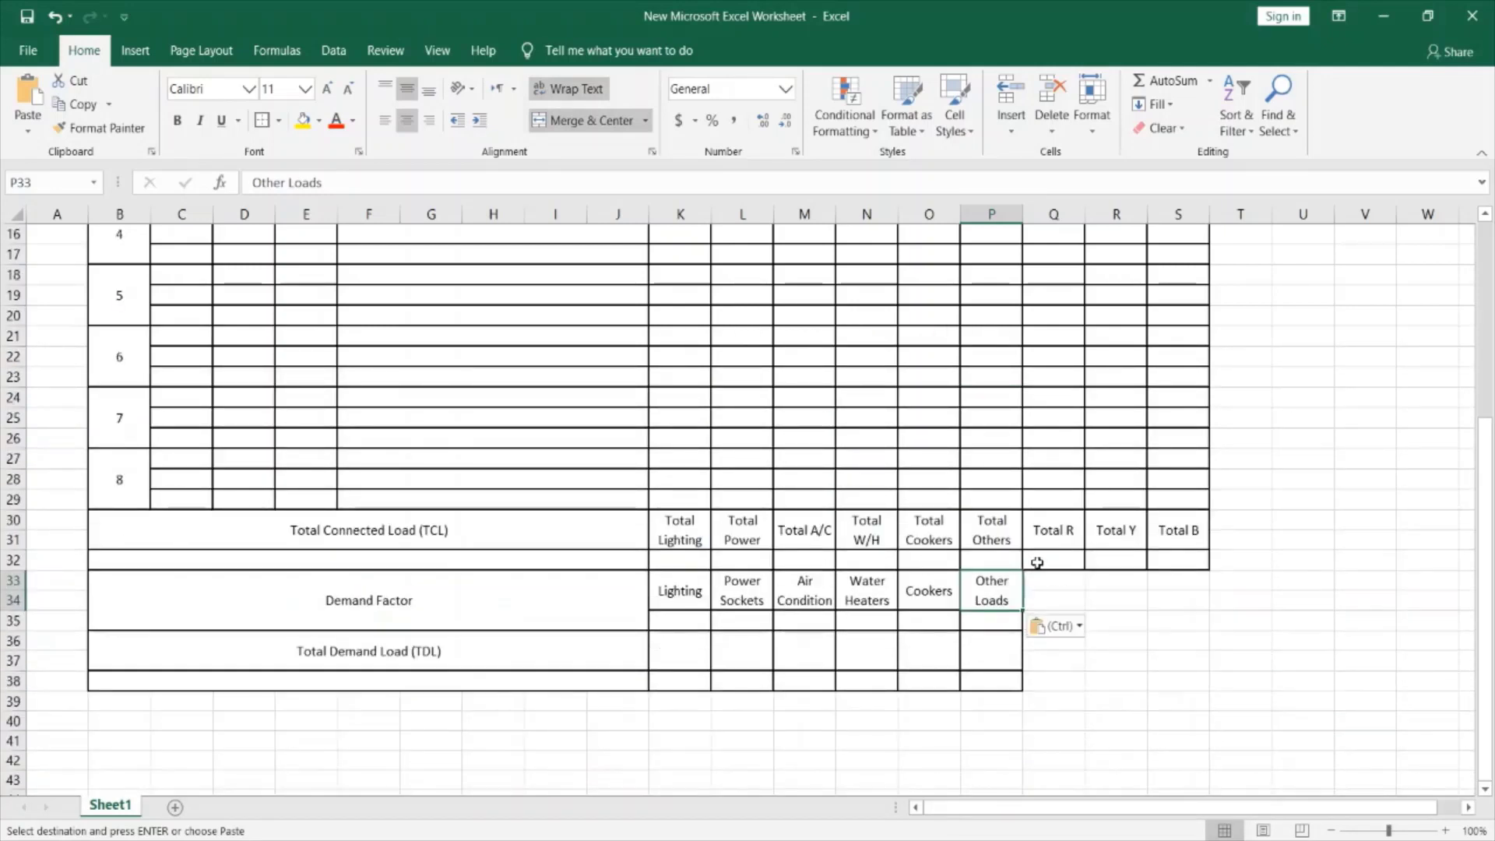
Merge Q33:S35 into one cell and label it 'Balancement'.
drag(1048, 591, 1200, 627)
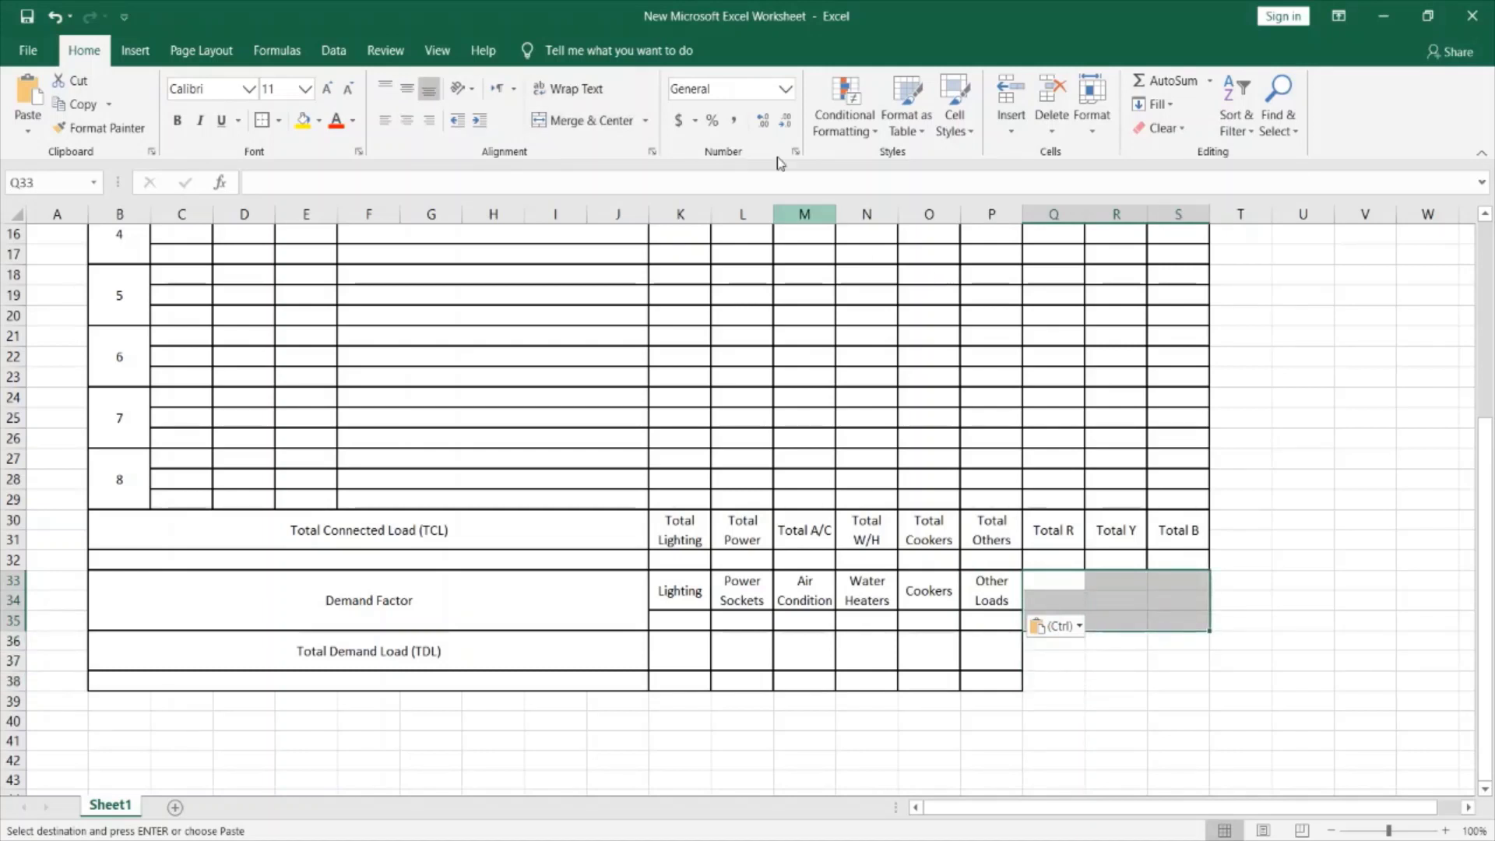
click(542, 121)
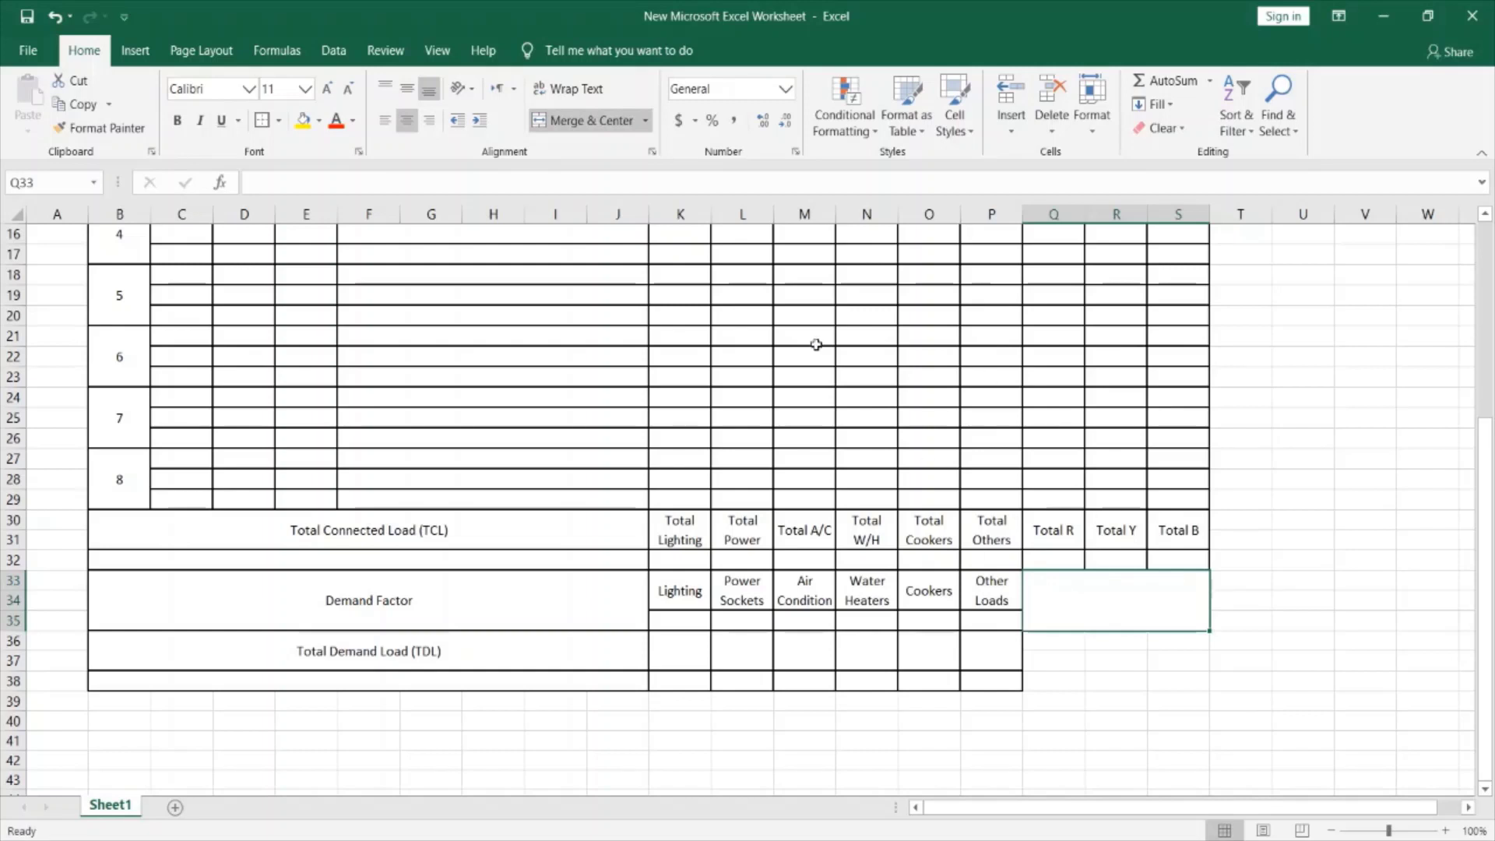
double_click(1121, 607)
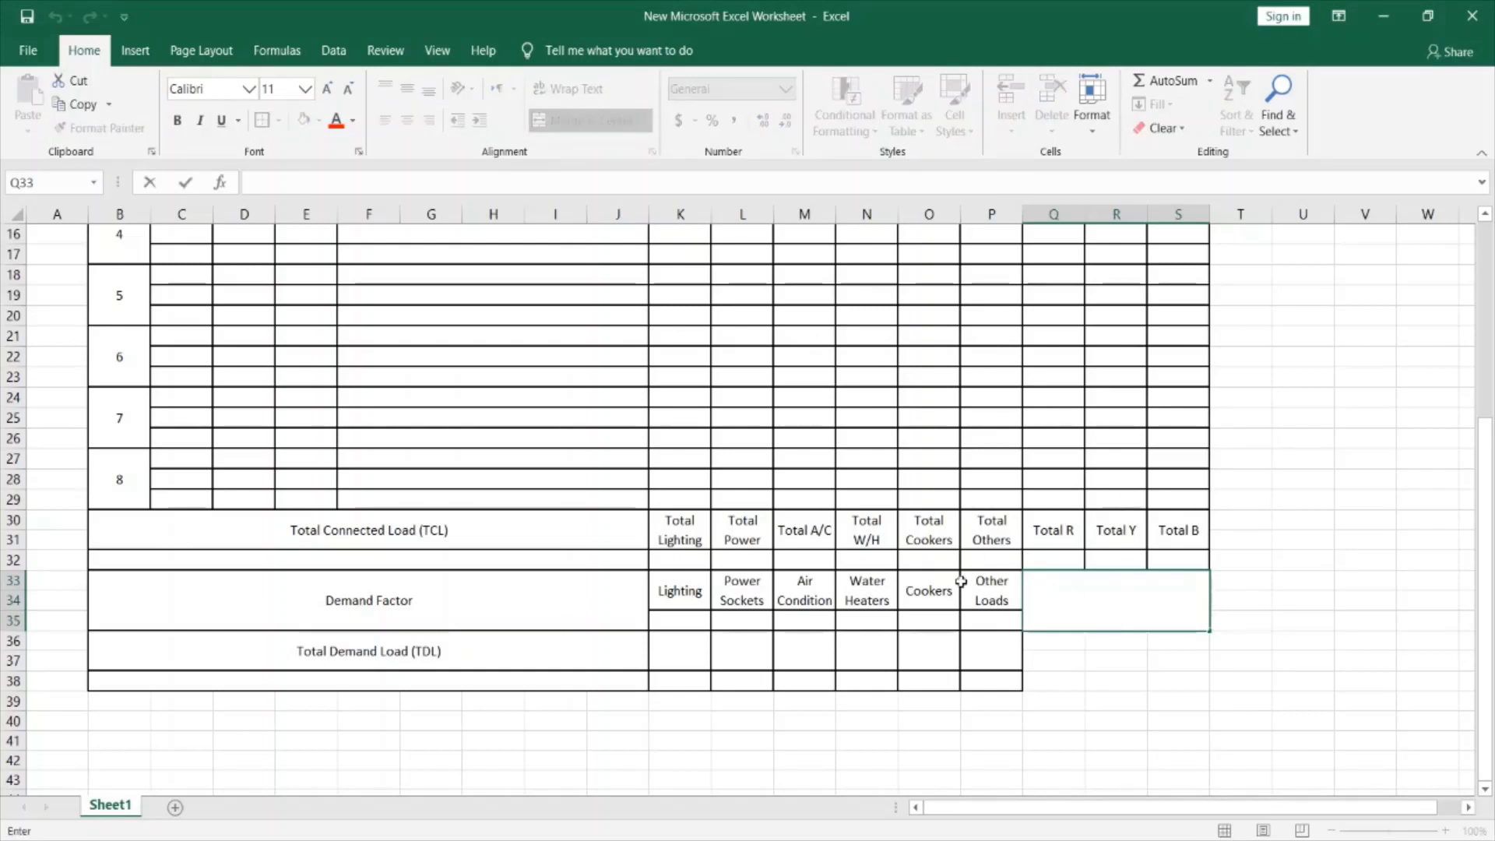
text(Bas)
text(ncement)
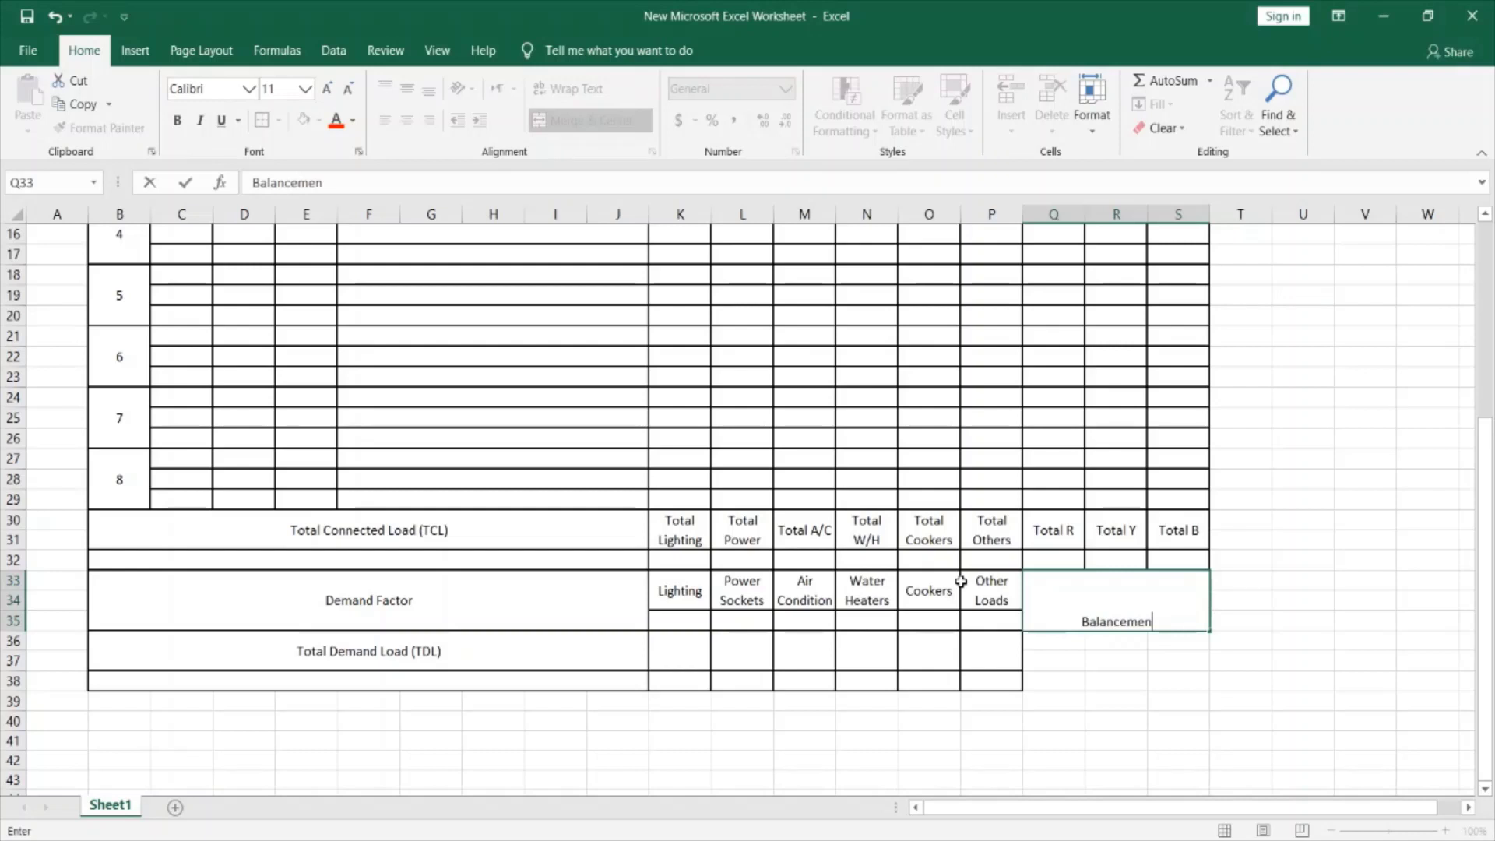
click(1102, 684)
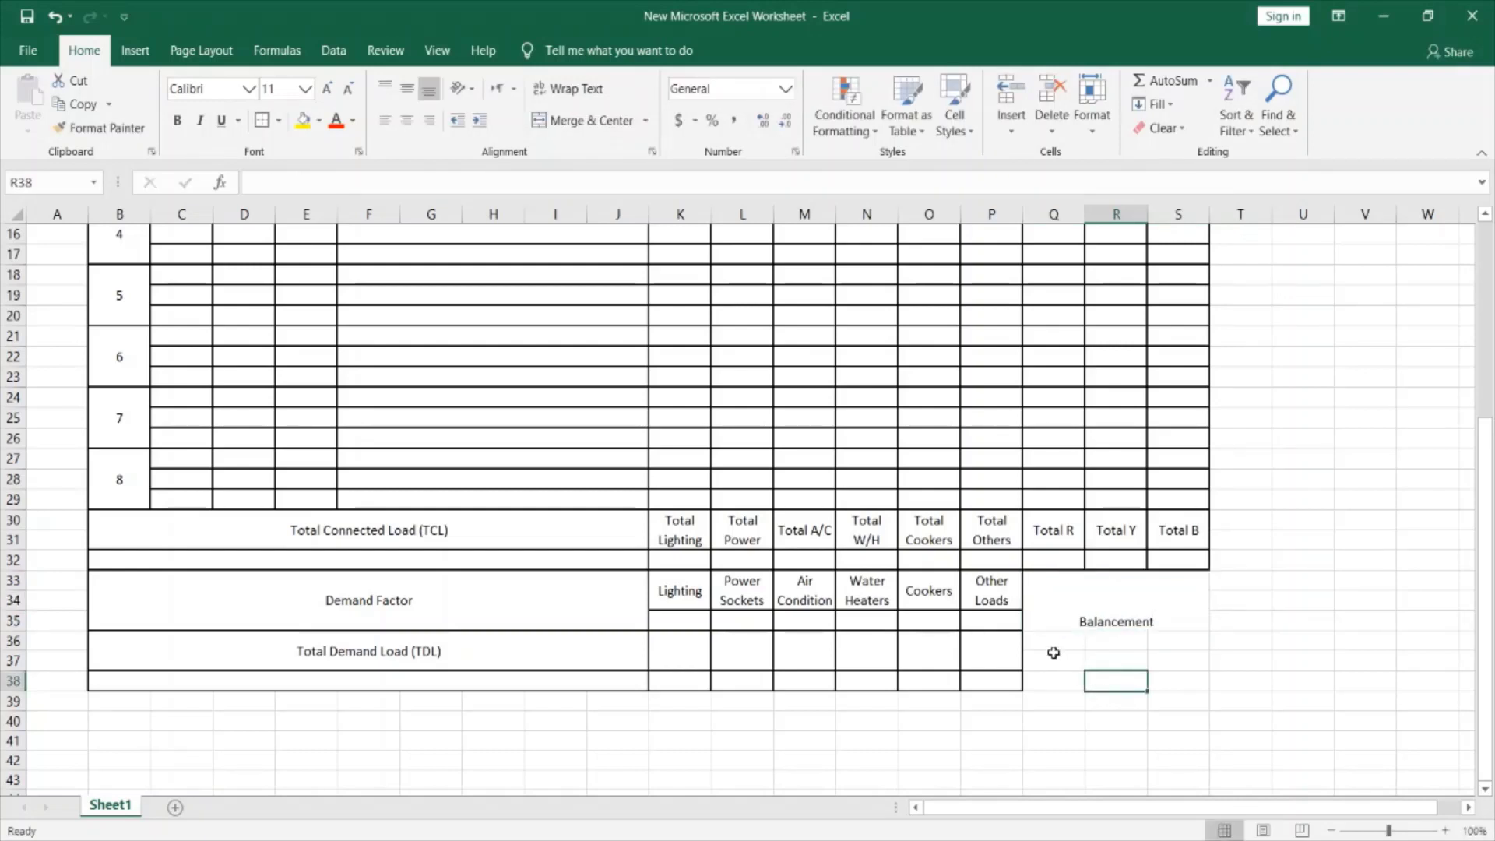
Merge Q36:S38 into one empty cell with middle vertical alignment.
drag(1053, 648, 1175, 687)
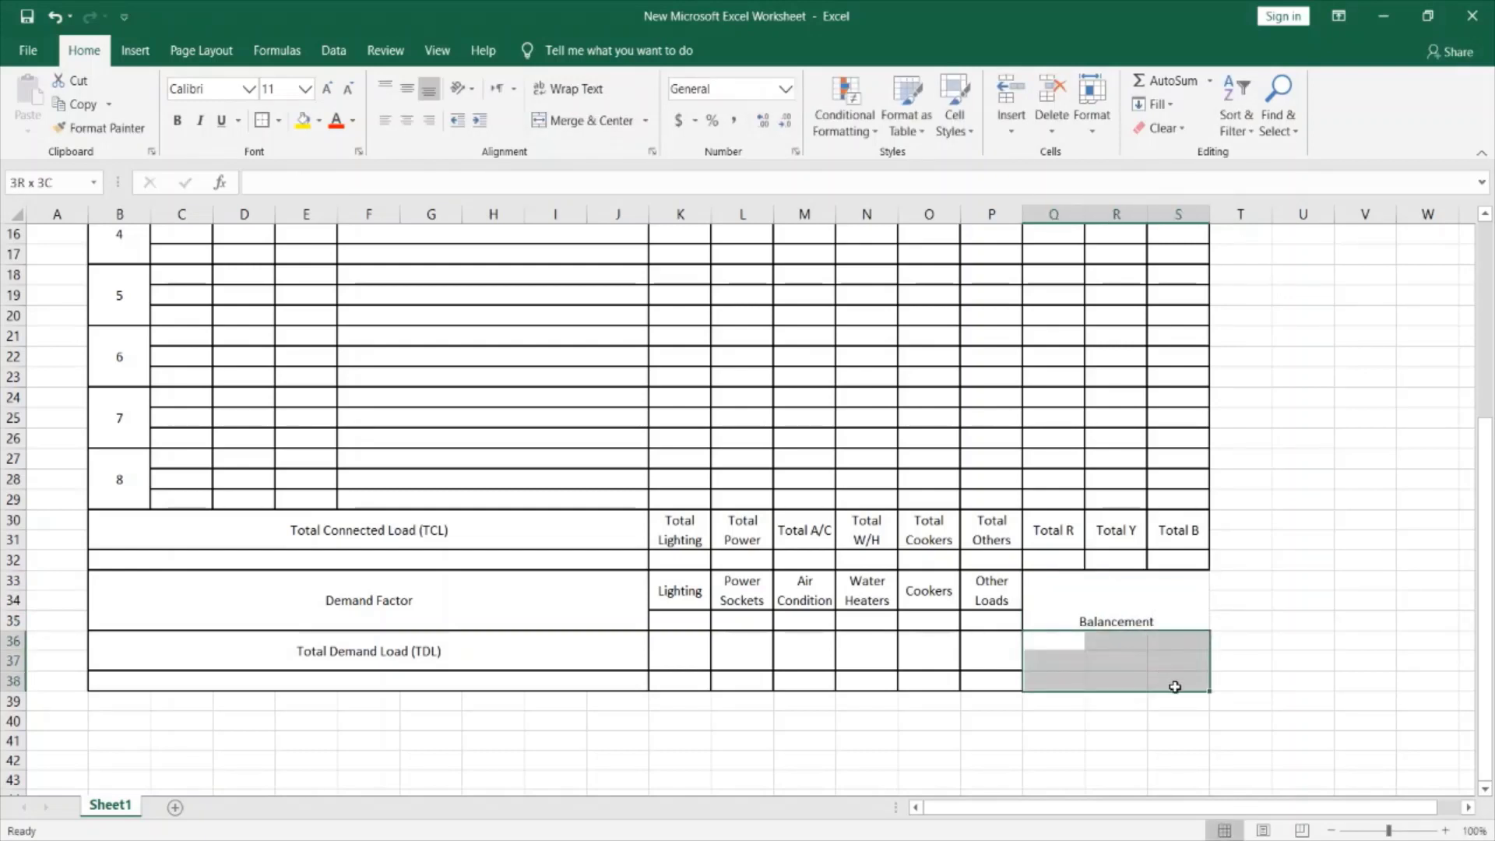
click(572, 120)
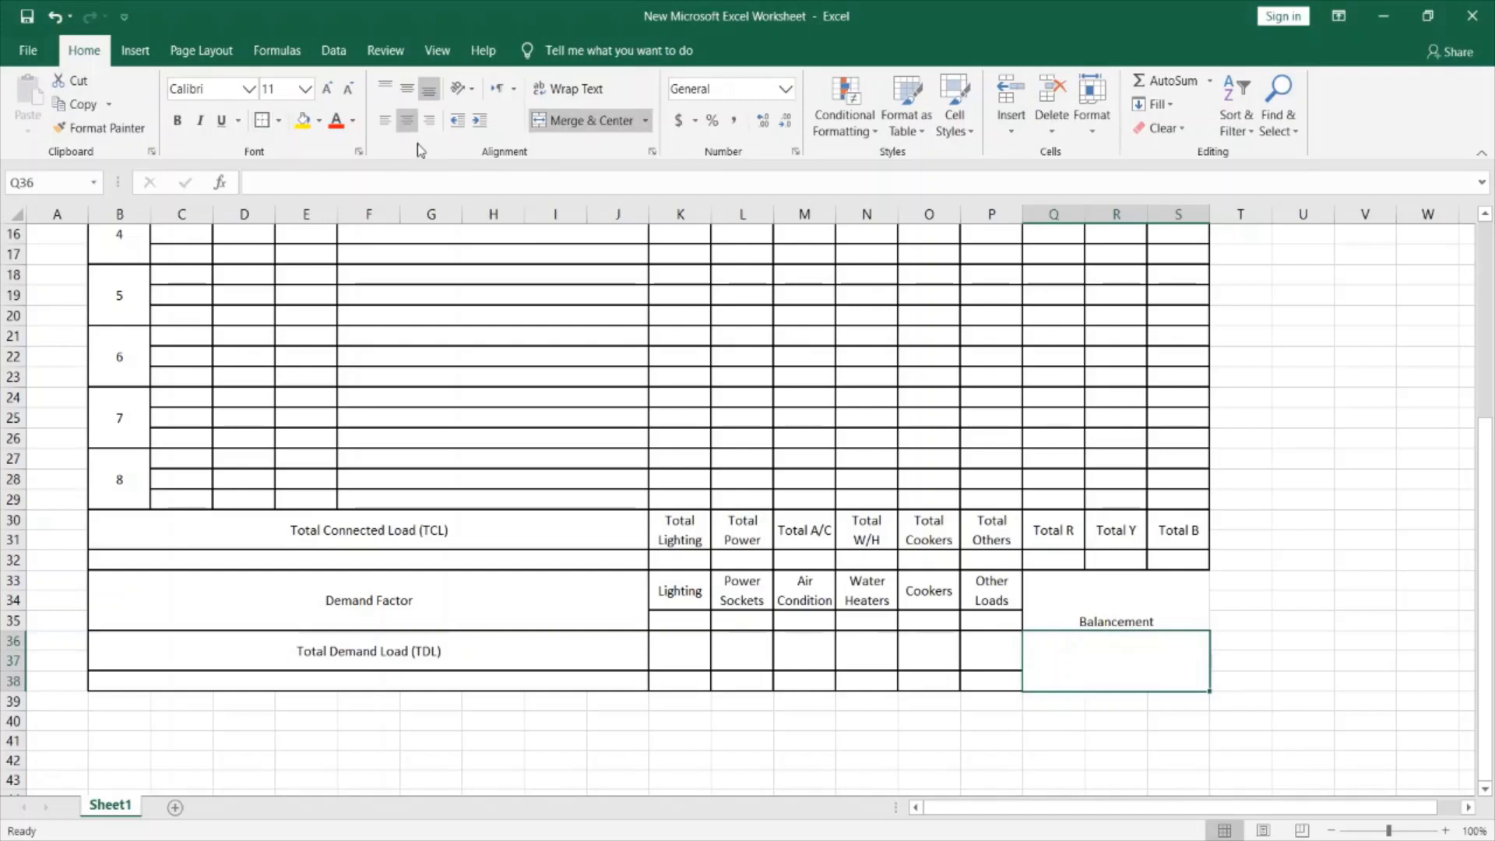
click(406, 89)
click(1173, 609)
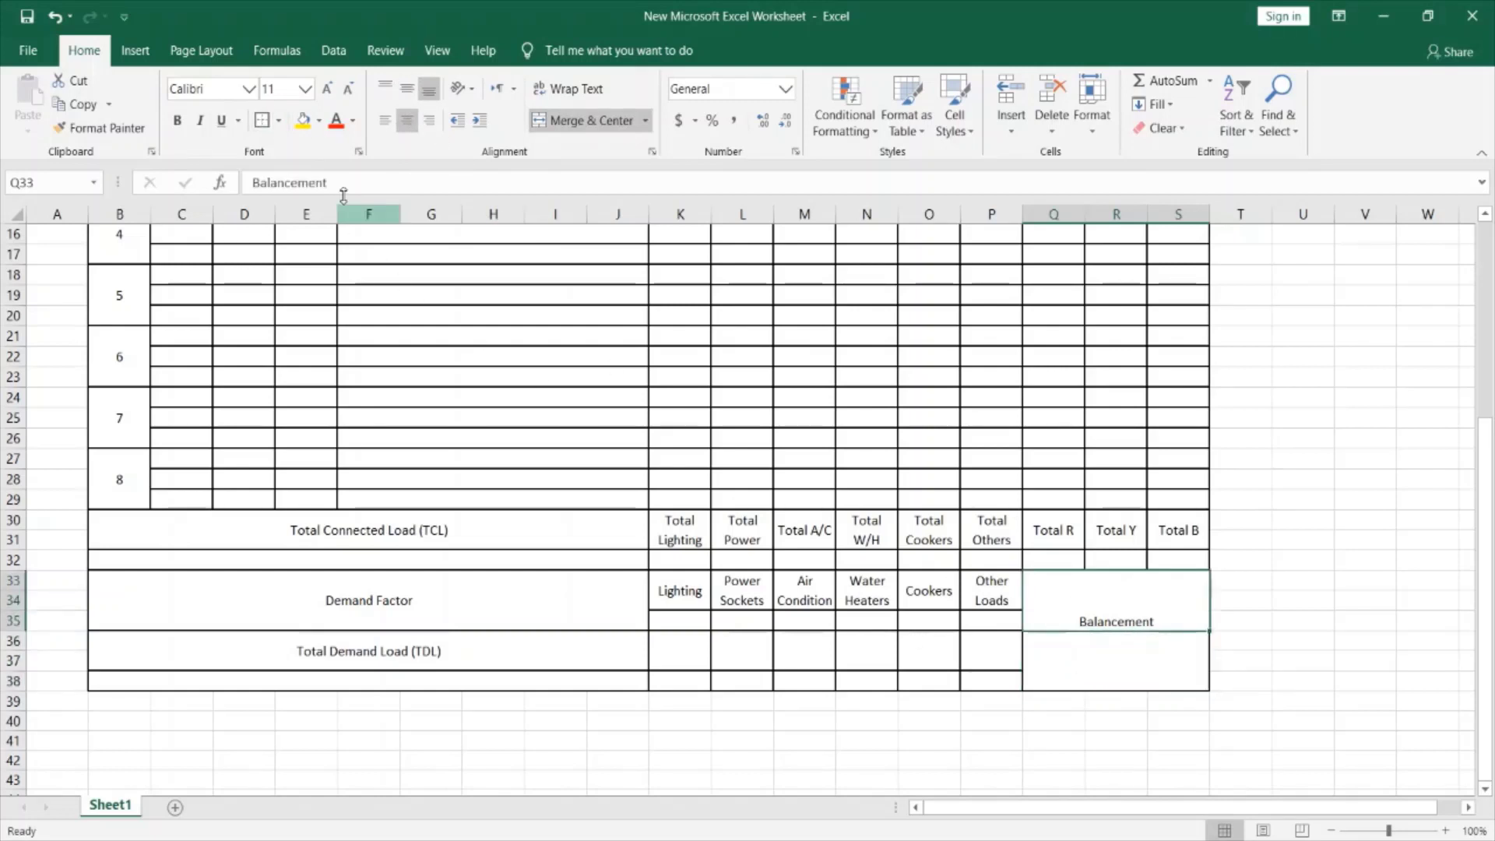
click(1099, 660)
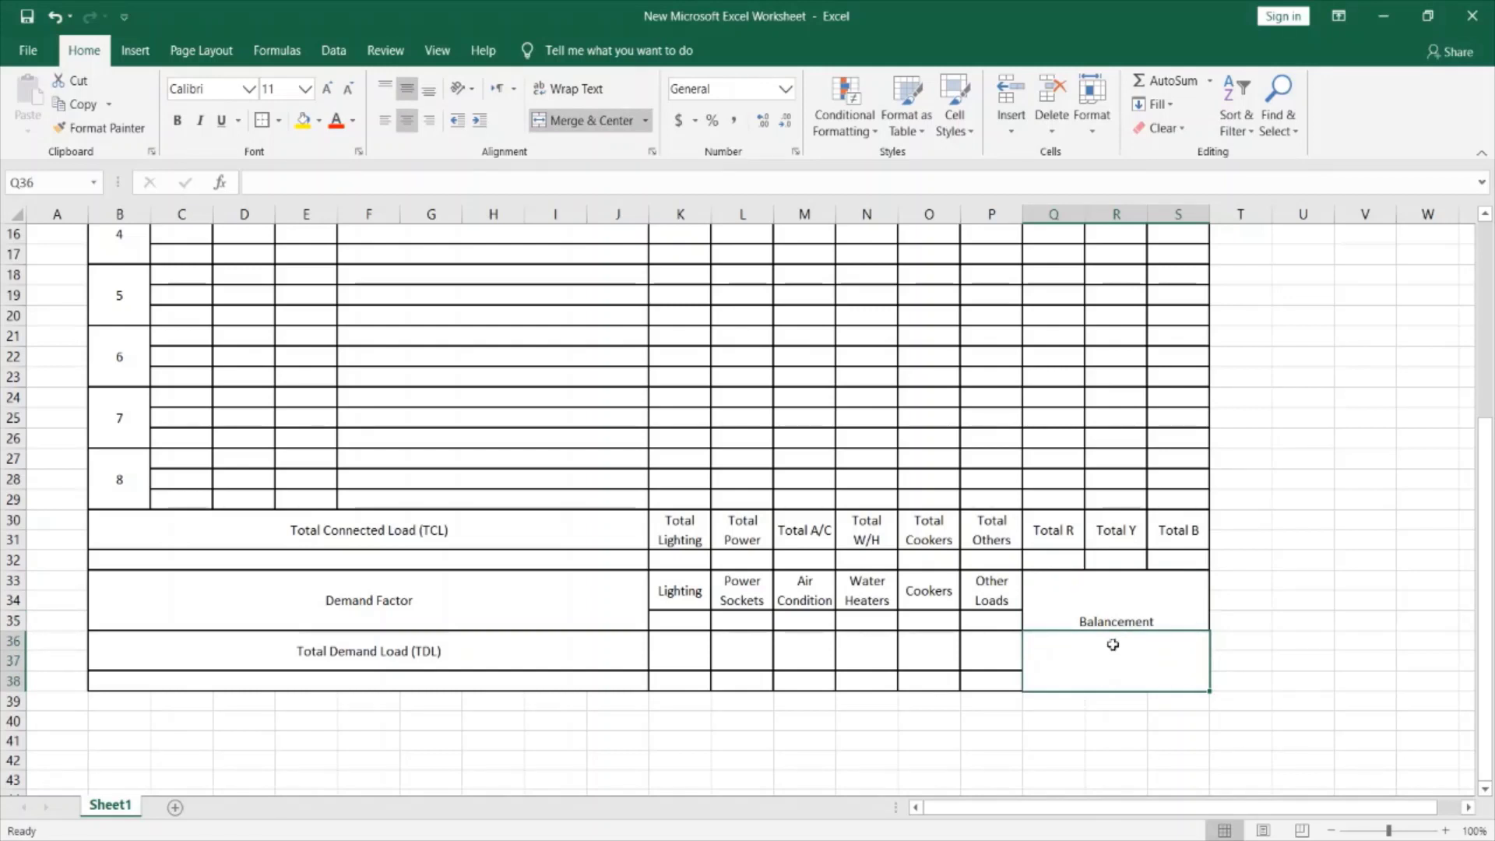
scroll(1132, 557, up, 1)
scroll(1133, 557, up, 4)
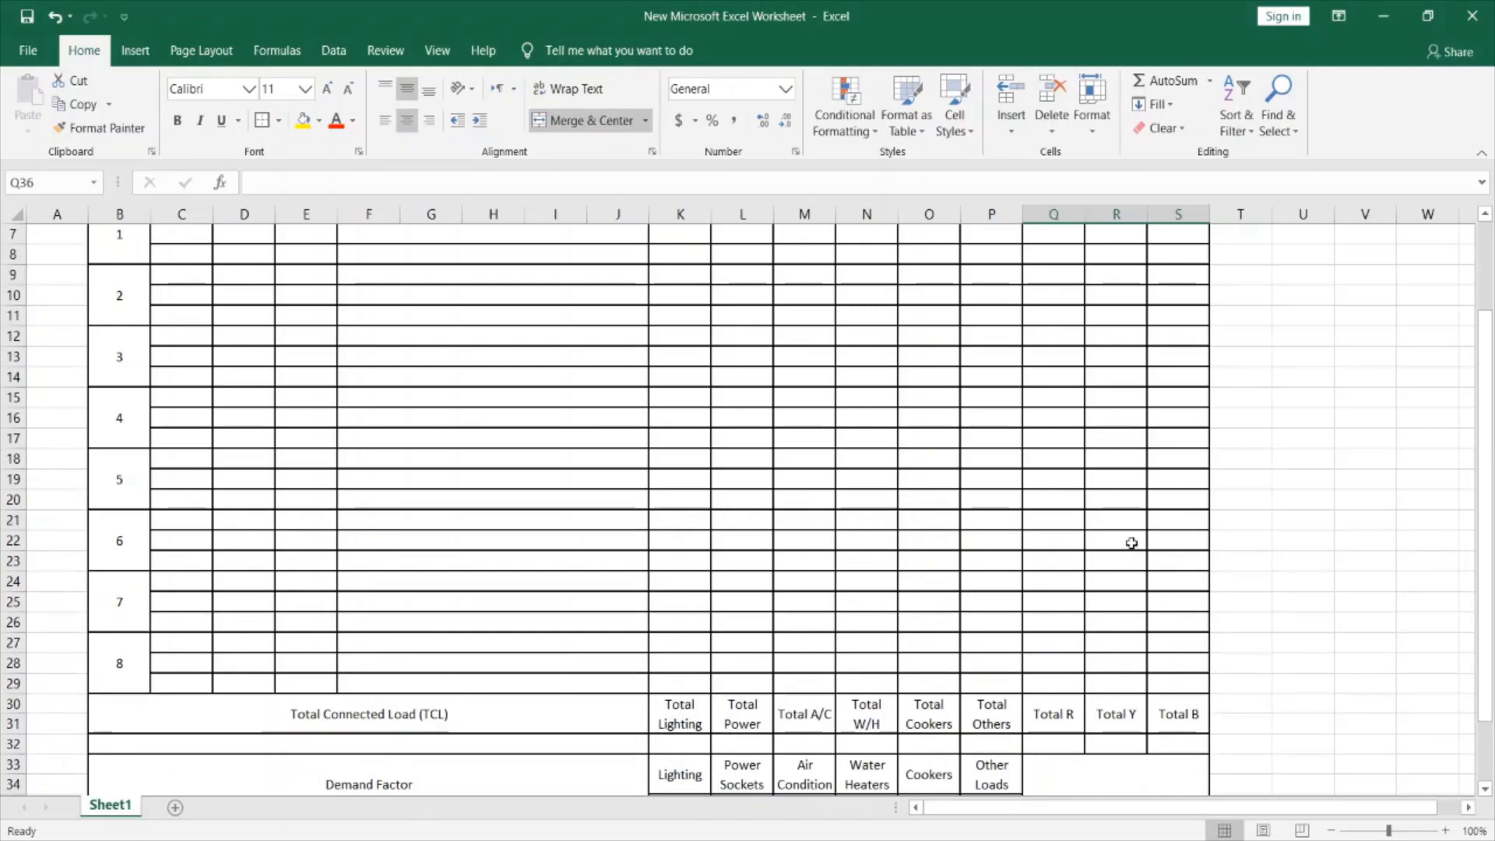
scroll(1129, 538, down, 2)
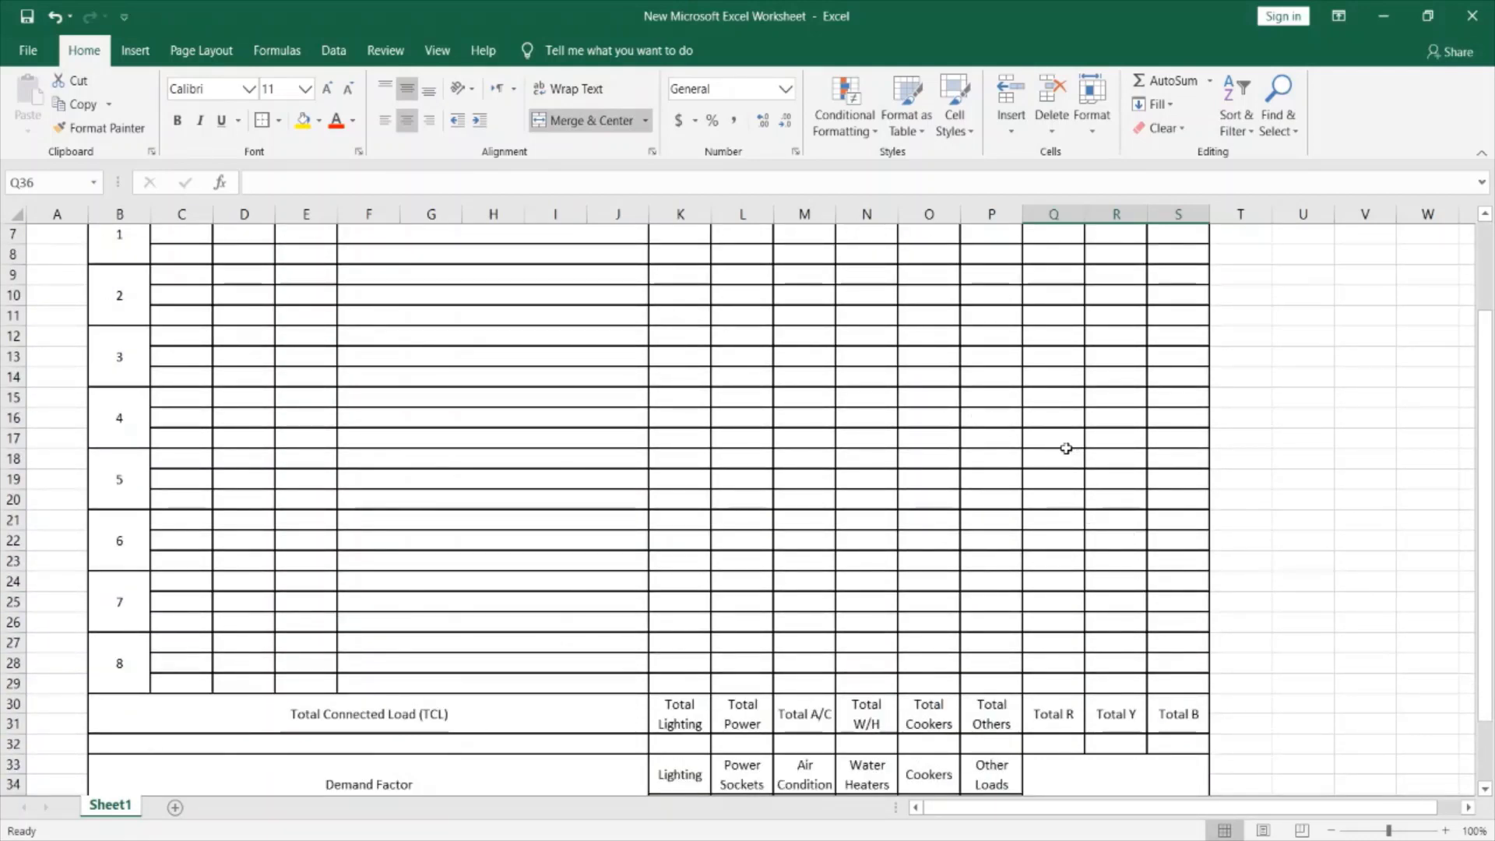
scroll(1066, 448, up, 2)
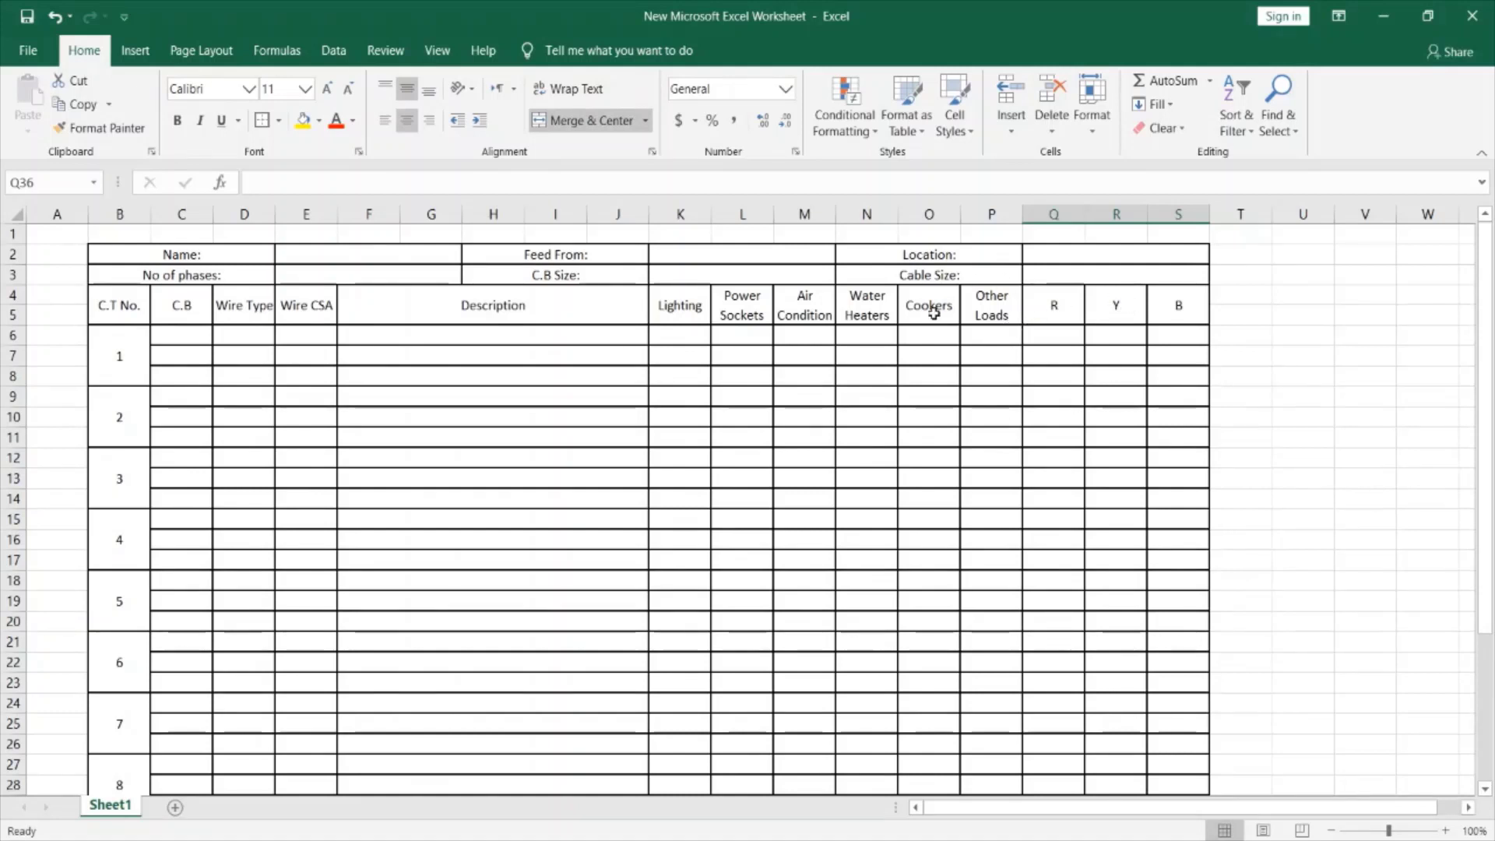